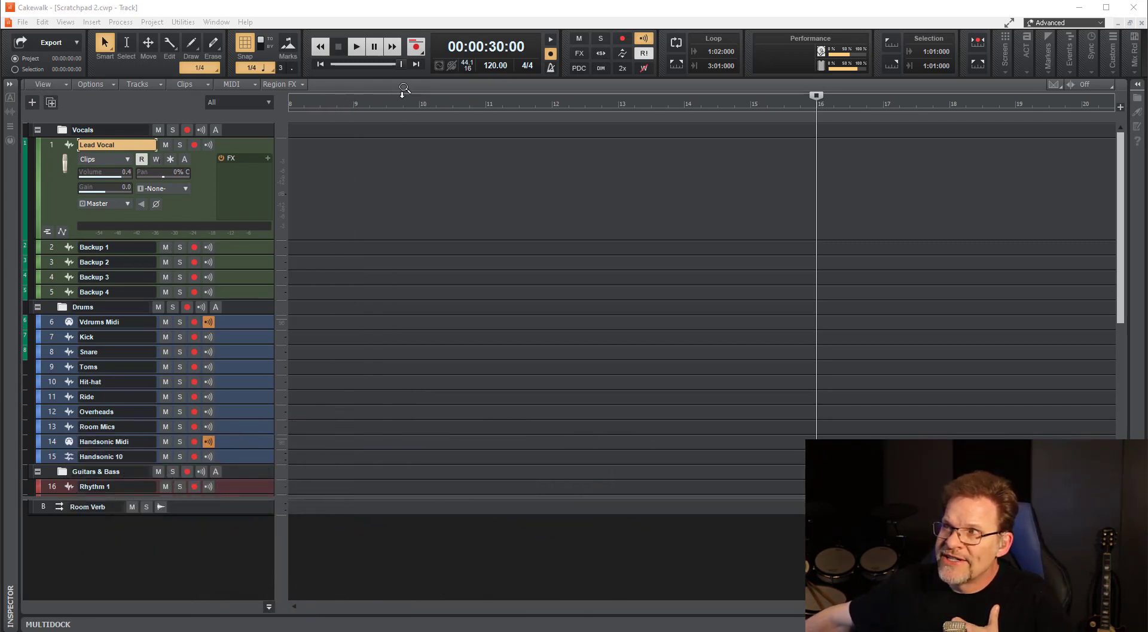
Look over the available recording modes and take lane options.
click(425, 41)
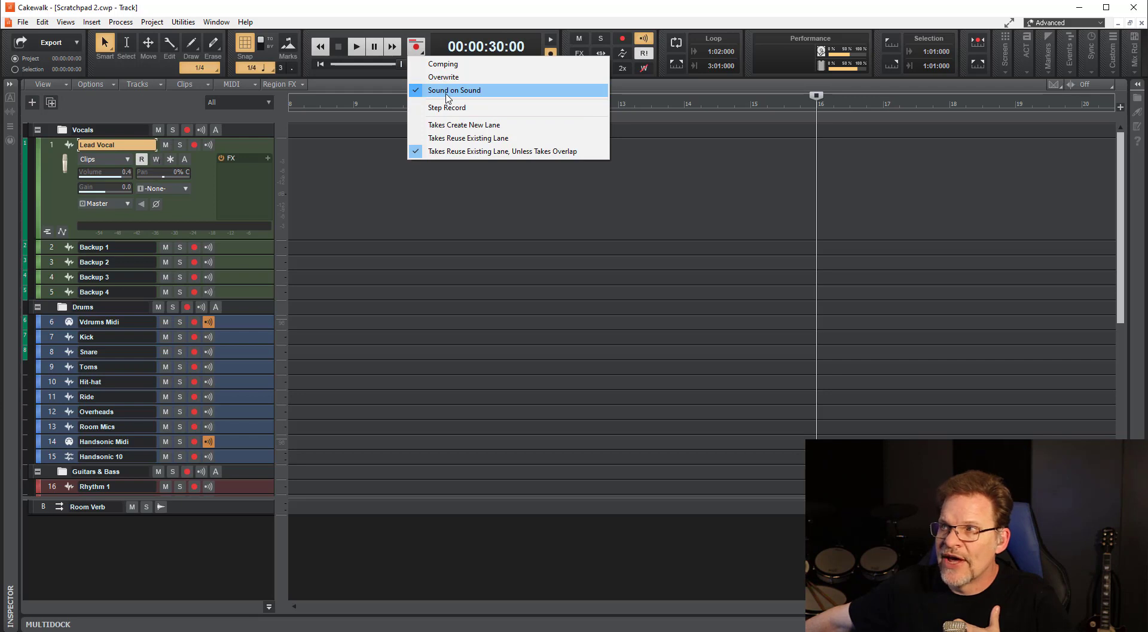
click(348, 8)
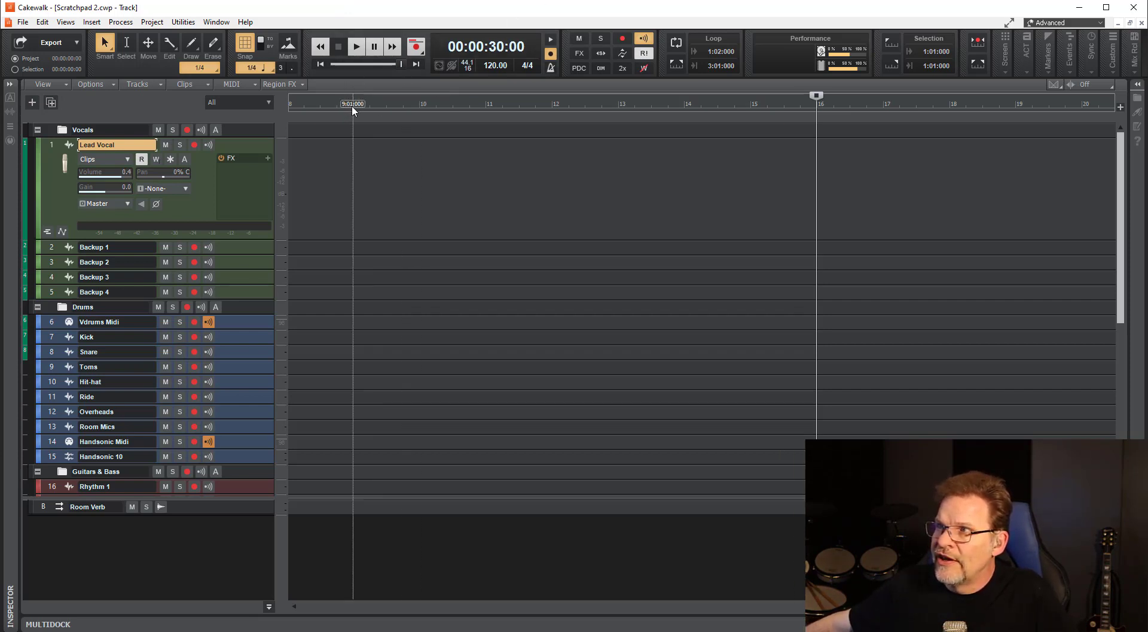
Set the loop from 9:01:000 to 13:01:000 and the punch points from 9:03:000 to 12:03:000.
drag(353, 110, 617, 107)
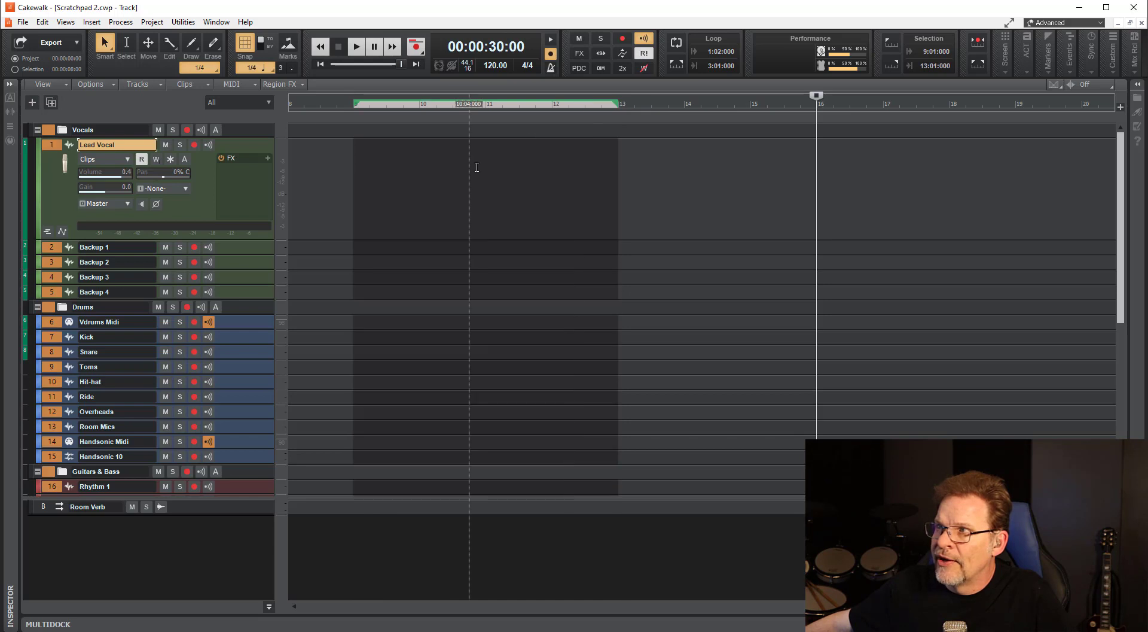
click(676, 62)
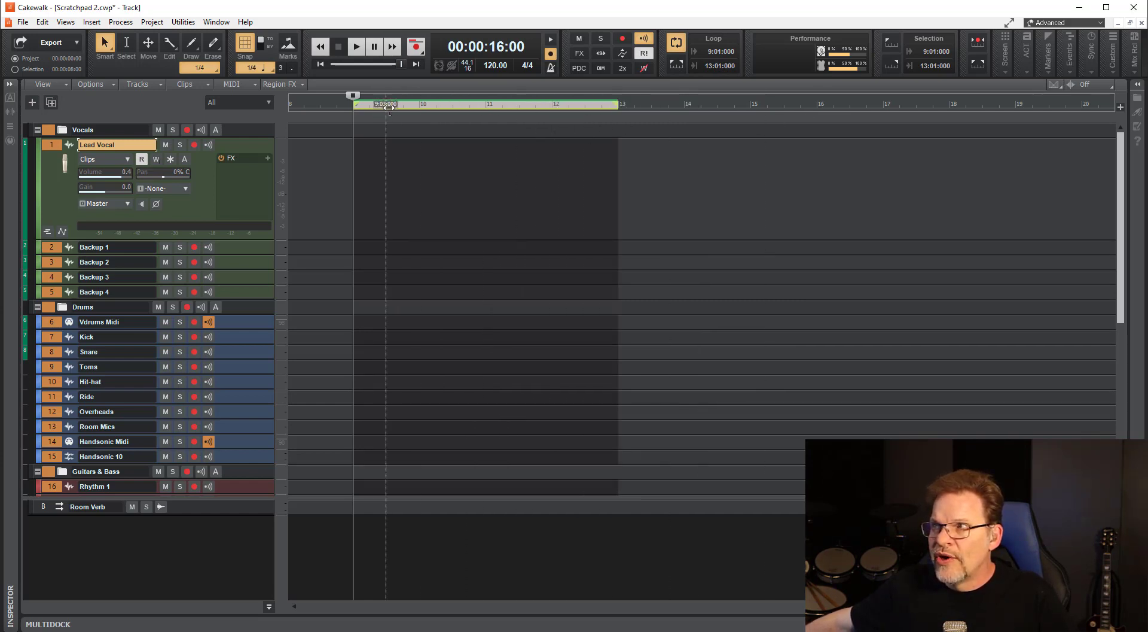
drag(387, 104, 587, 110)
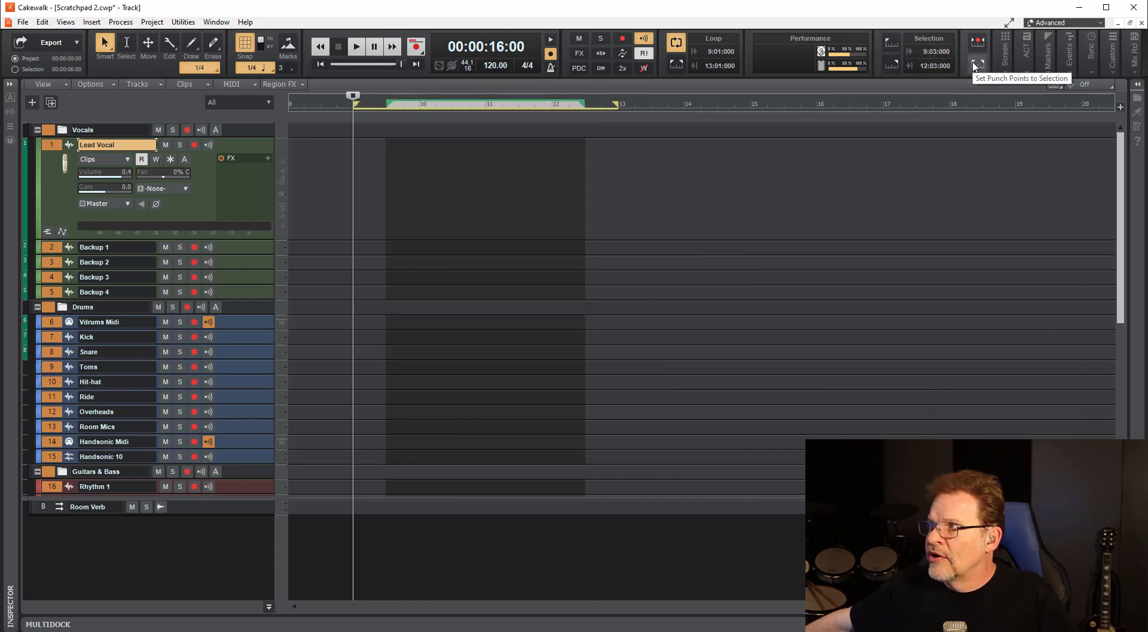
click(974, 65)
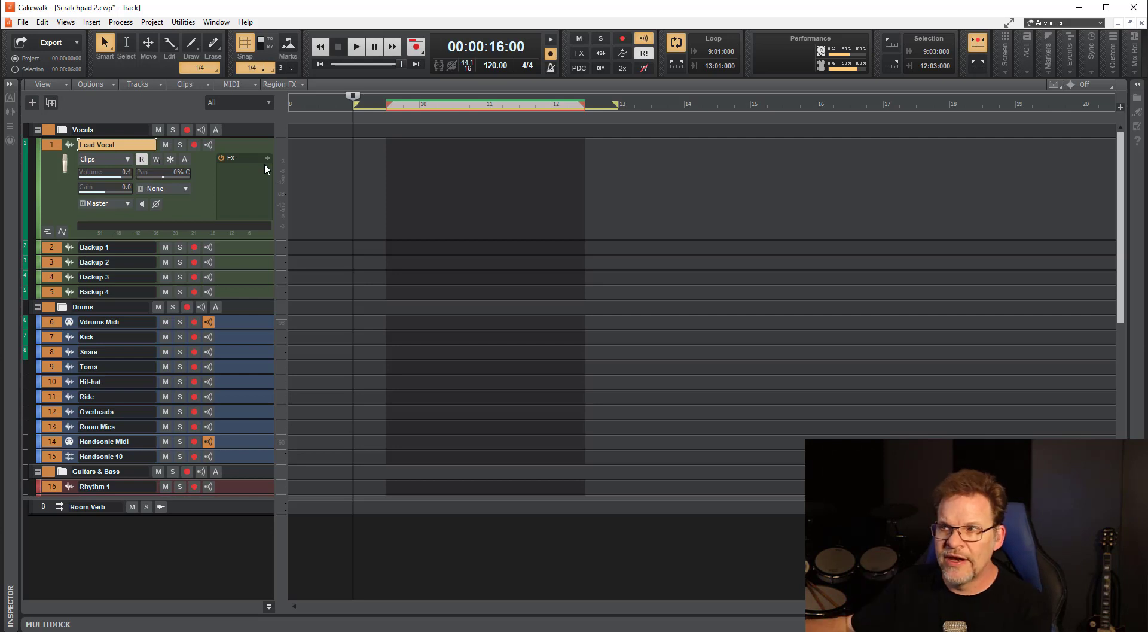
Select only the Backup 1 track in place of the whole track selection.
click(124, 537)
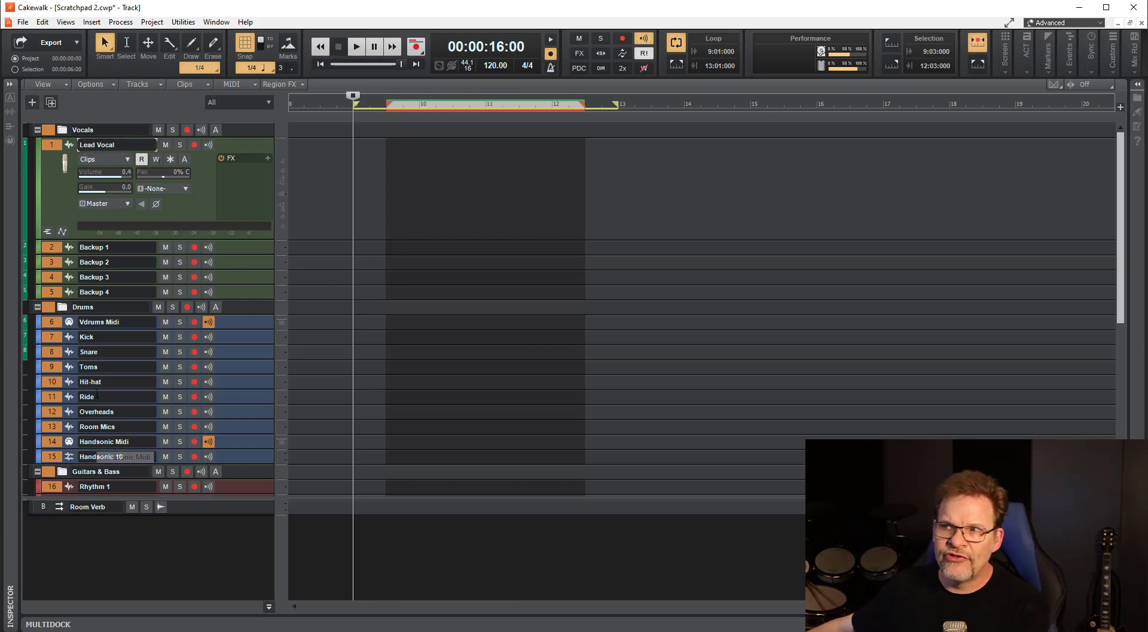
click(61, 213)
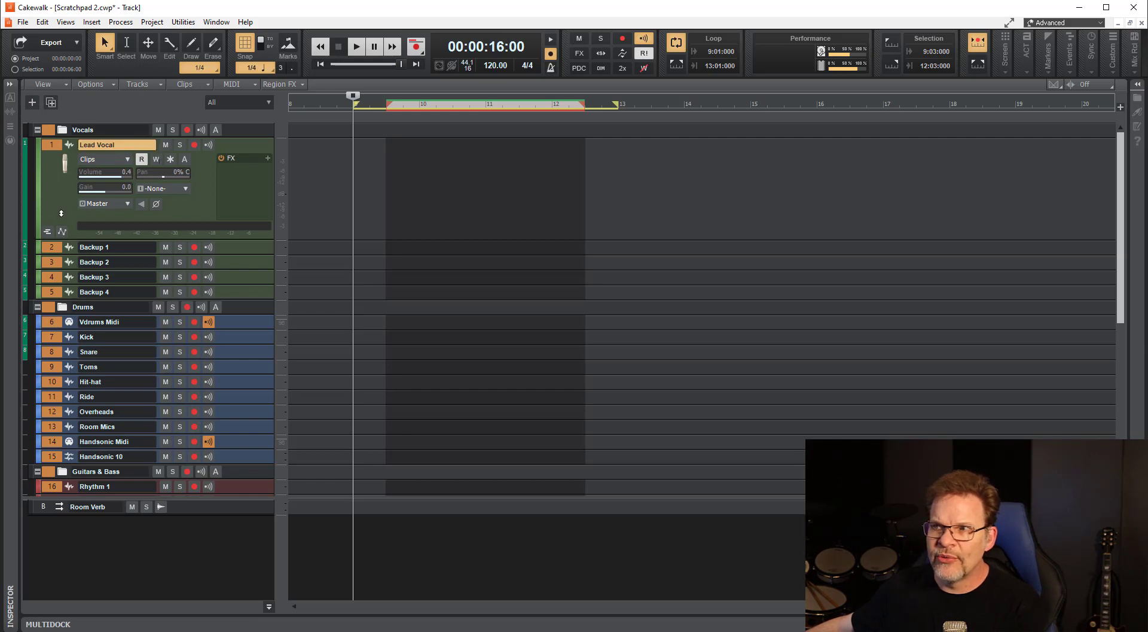
click(50, 247)
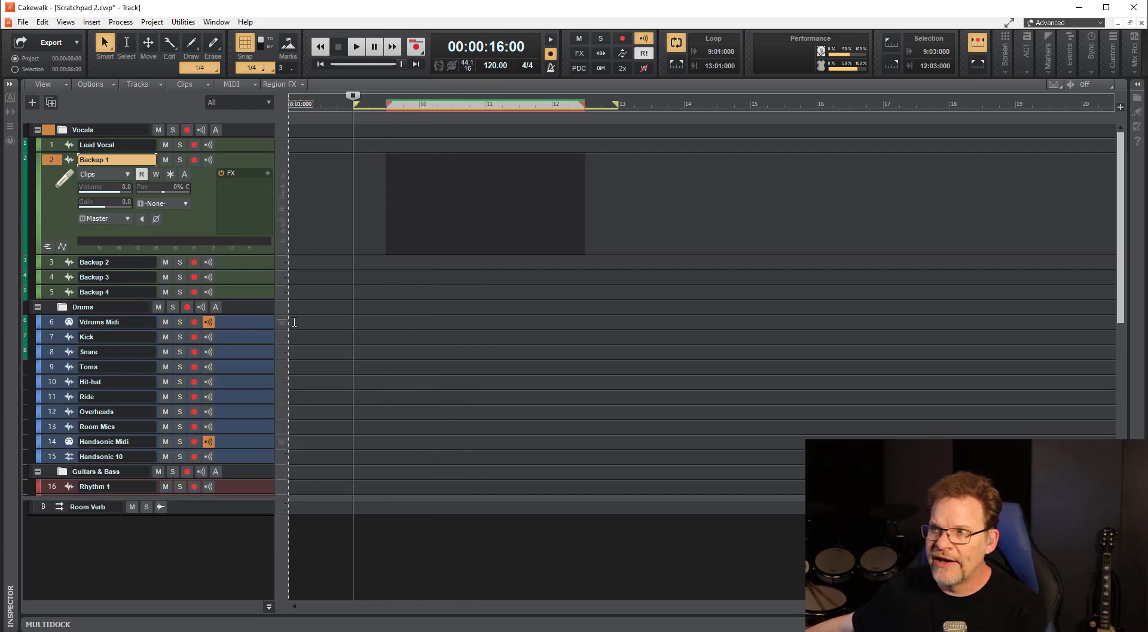
Open the Vdrums Midi track in the Piano Roll and toggle the Kick Drum row's mute on and back off.
click(316, 322)
double_click(315, 322)
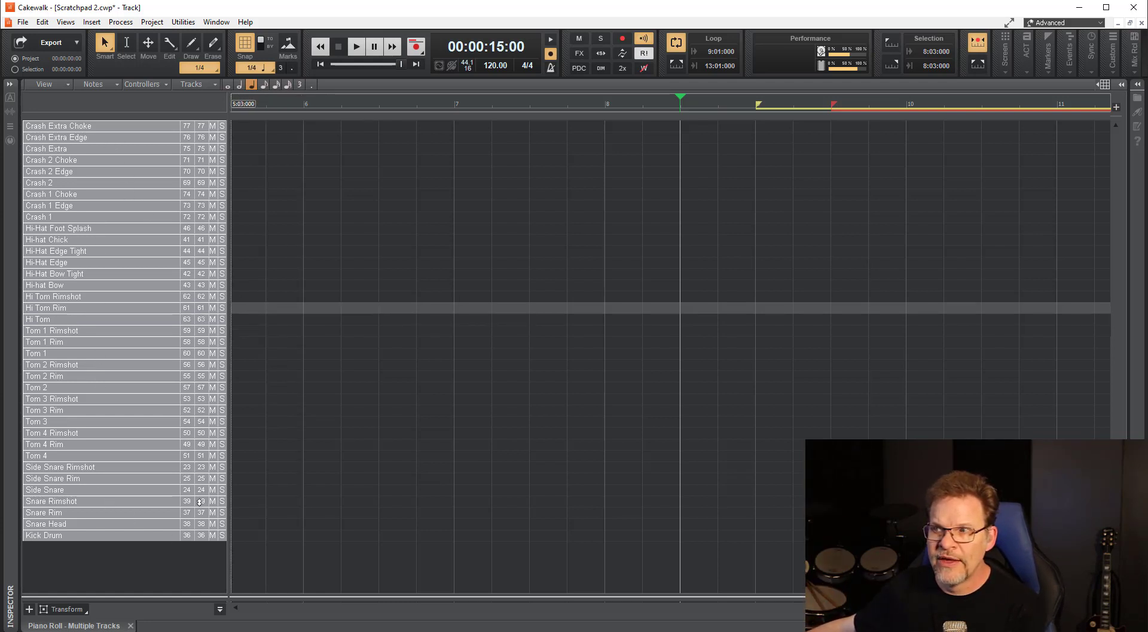
click(213, 535)
click(215, 533)
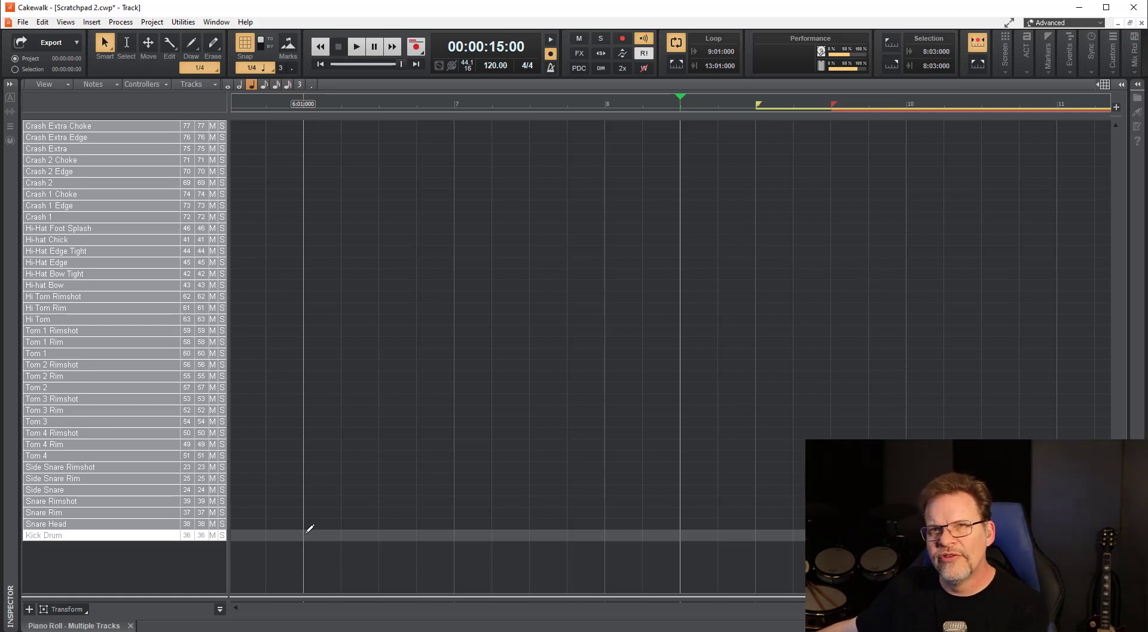
Examine the Kick Drum row's map properties, including its output note, and close them.
double_click(89, 535)
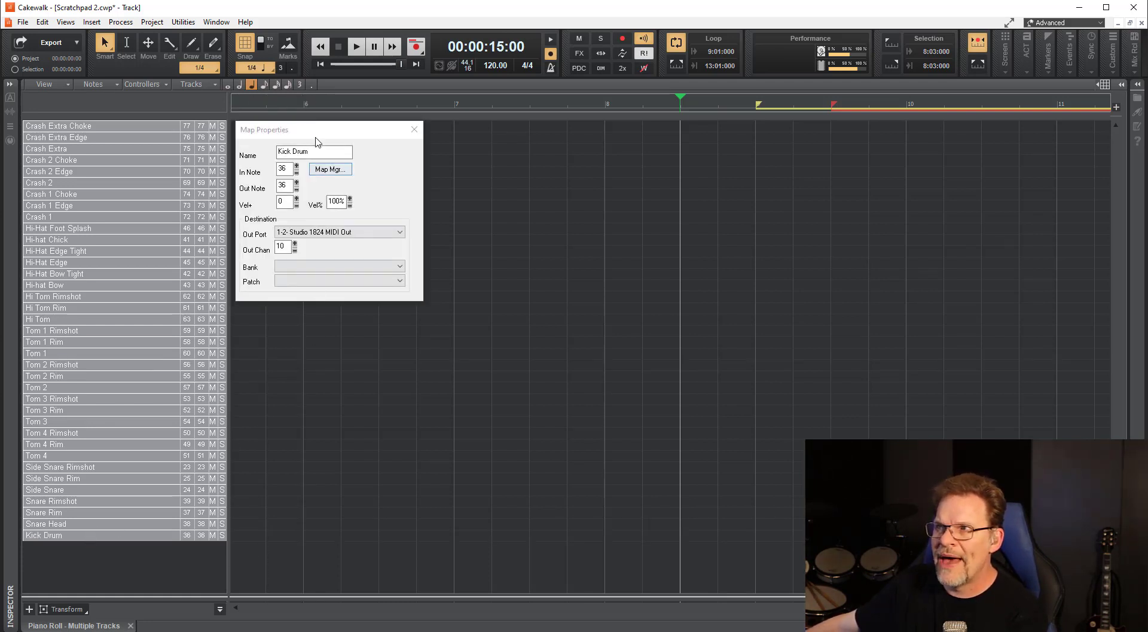
drag(317, 135, 311, 199)
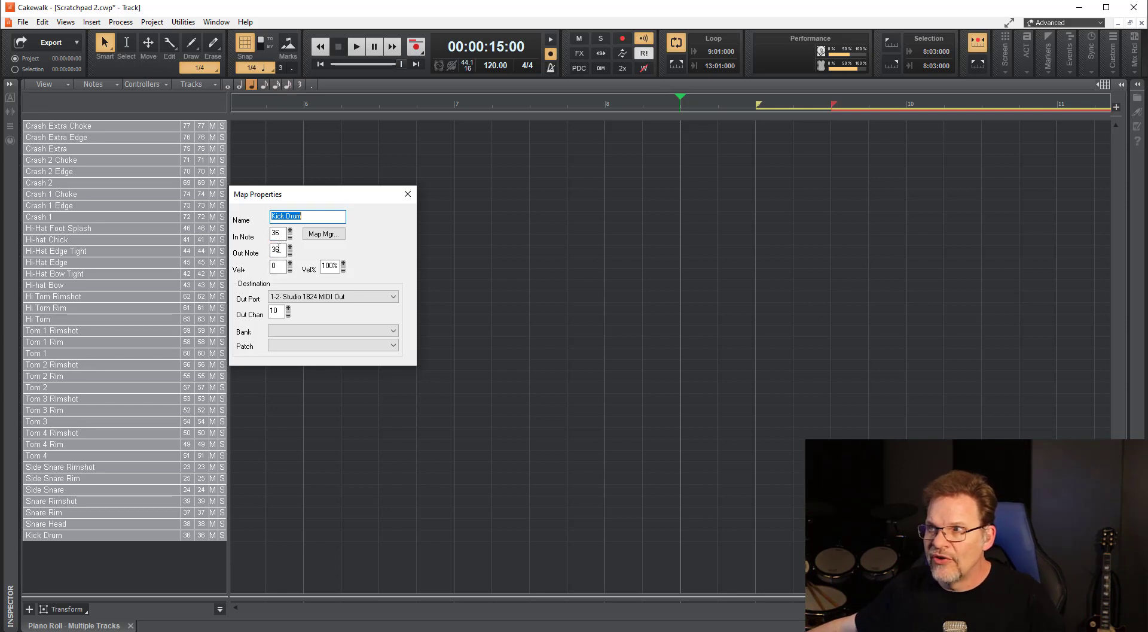
double_click(274, 250)
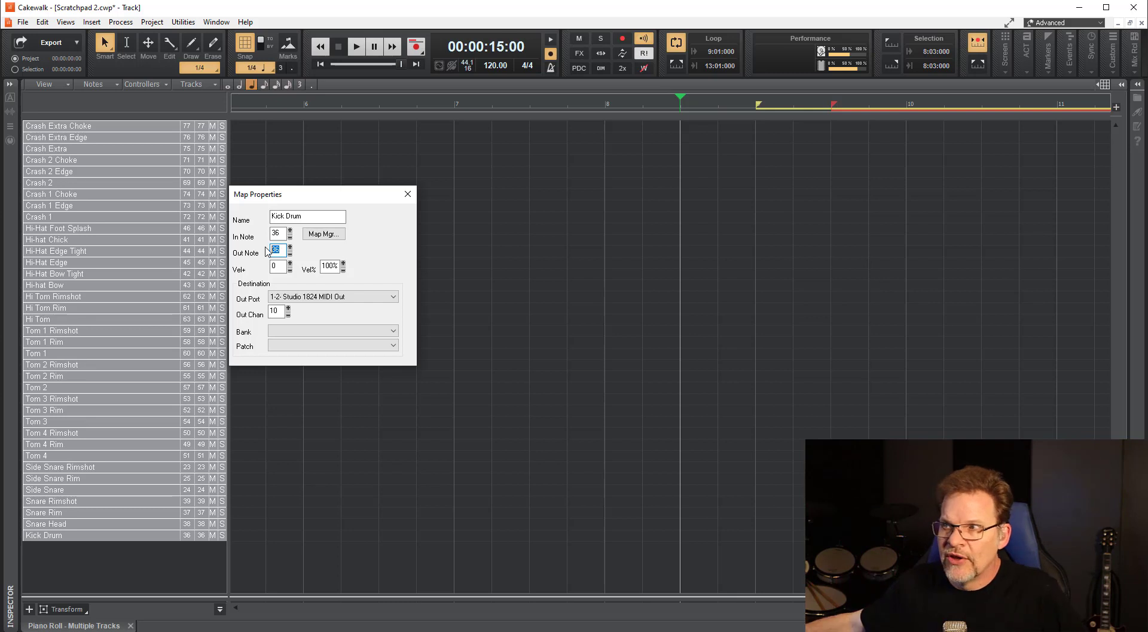
click(408, 194)
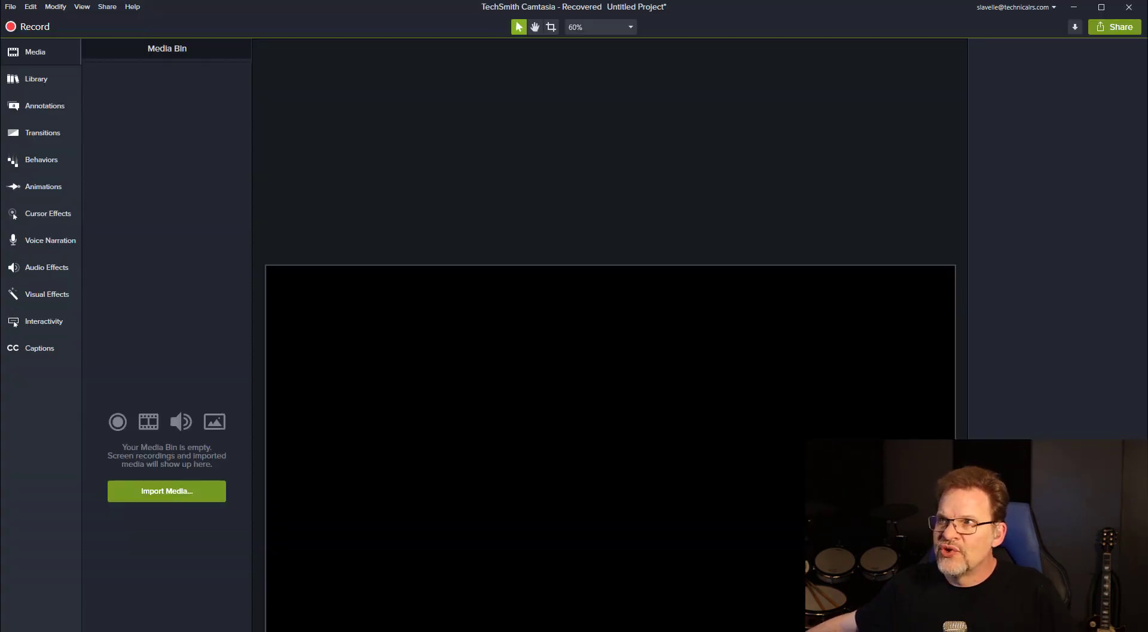
Switch to Studio One, collapse the Drums and Percussion folder and expand it again.
mouse_move(232, 3)
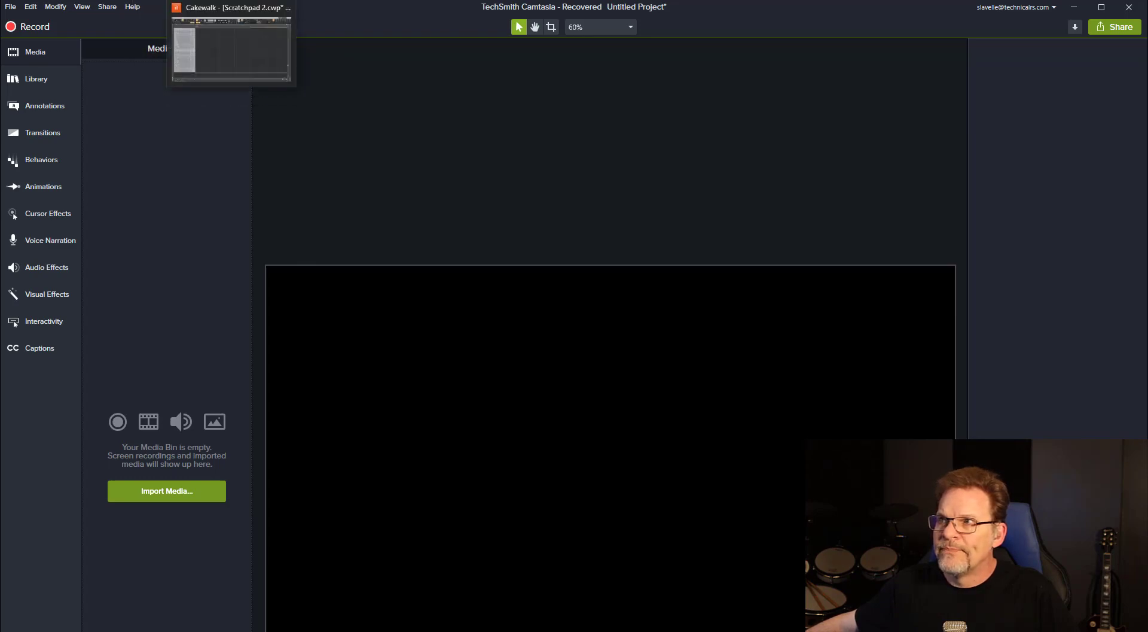
click(245, 49)
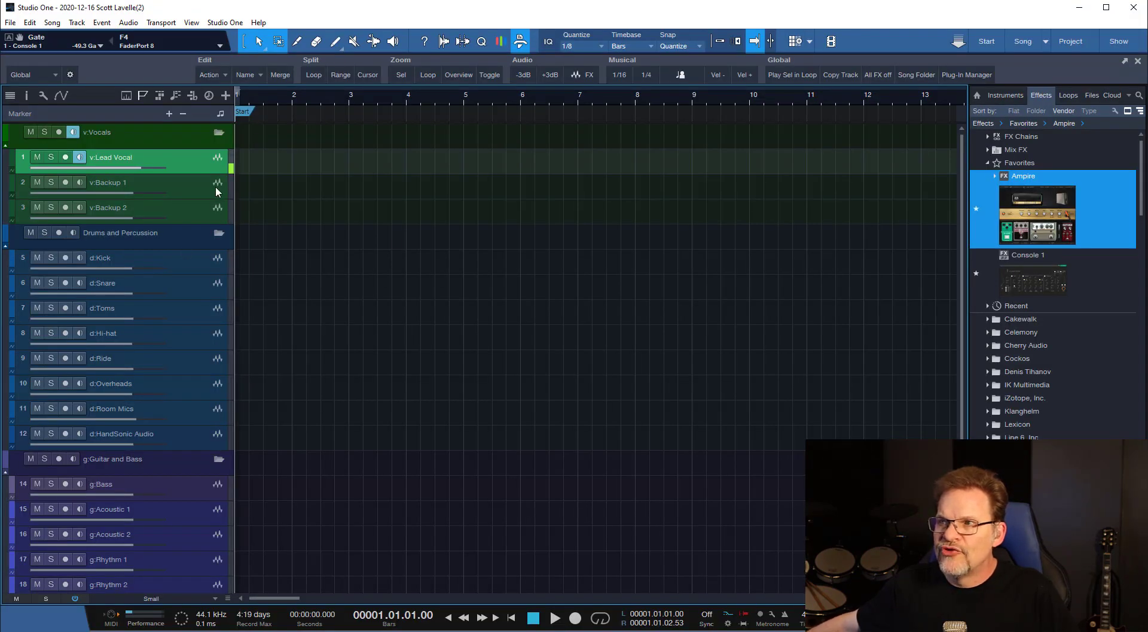
double_click(271, 233)
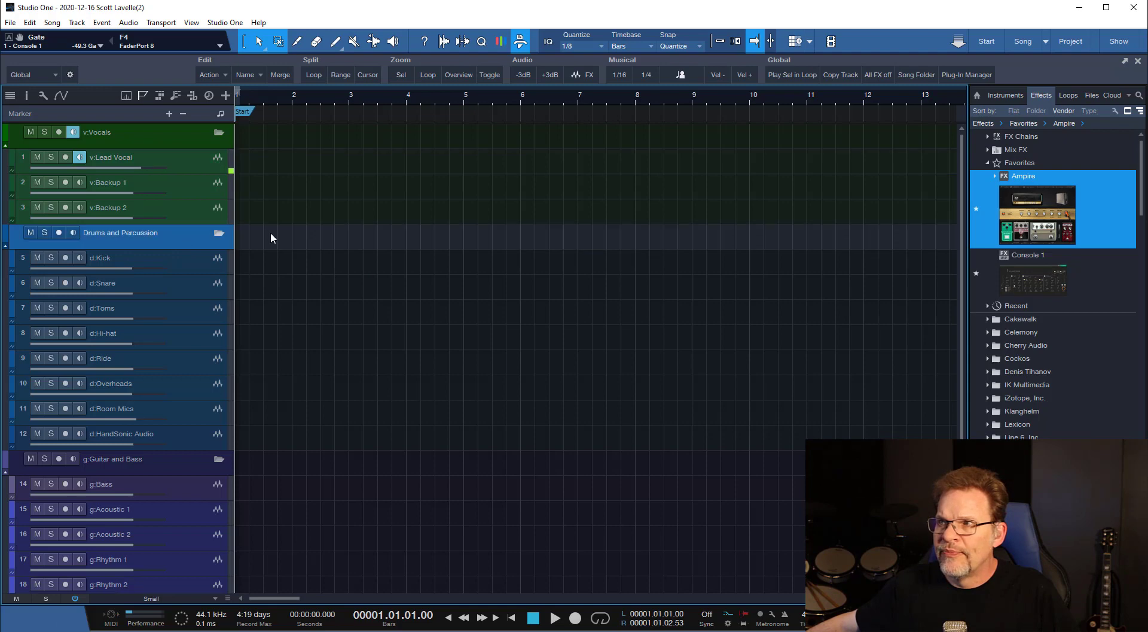
double_click(292, 236)
double_click(293, 235)
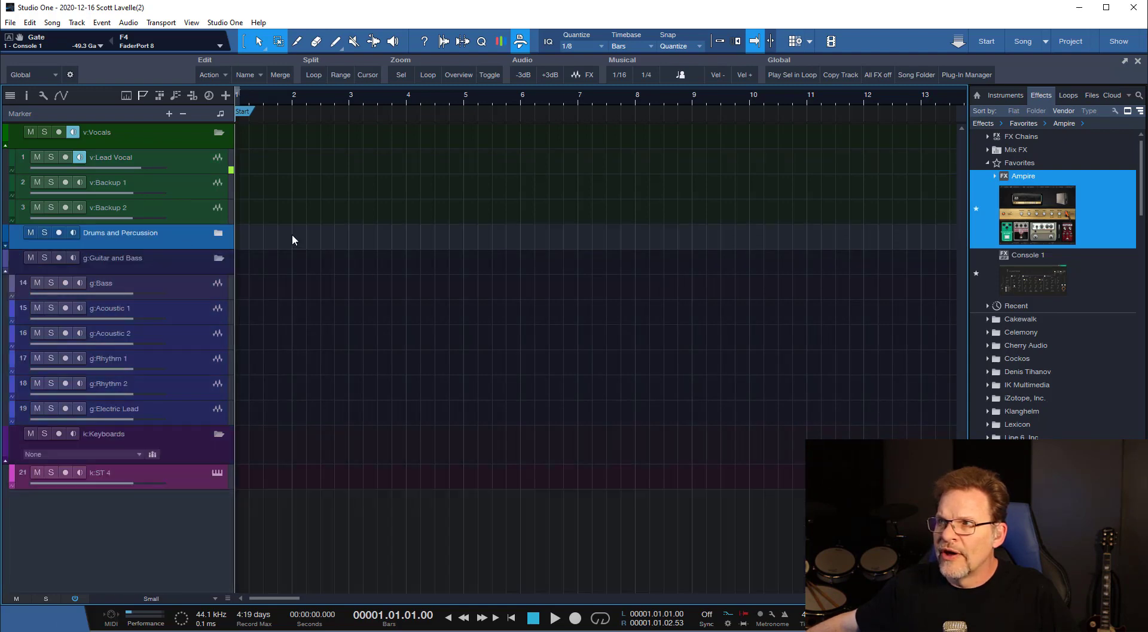
double_click(292, 240)
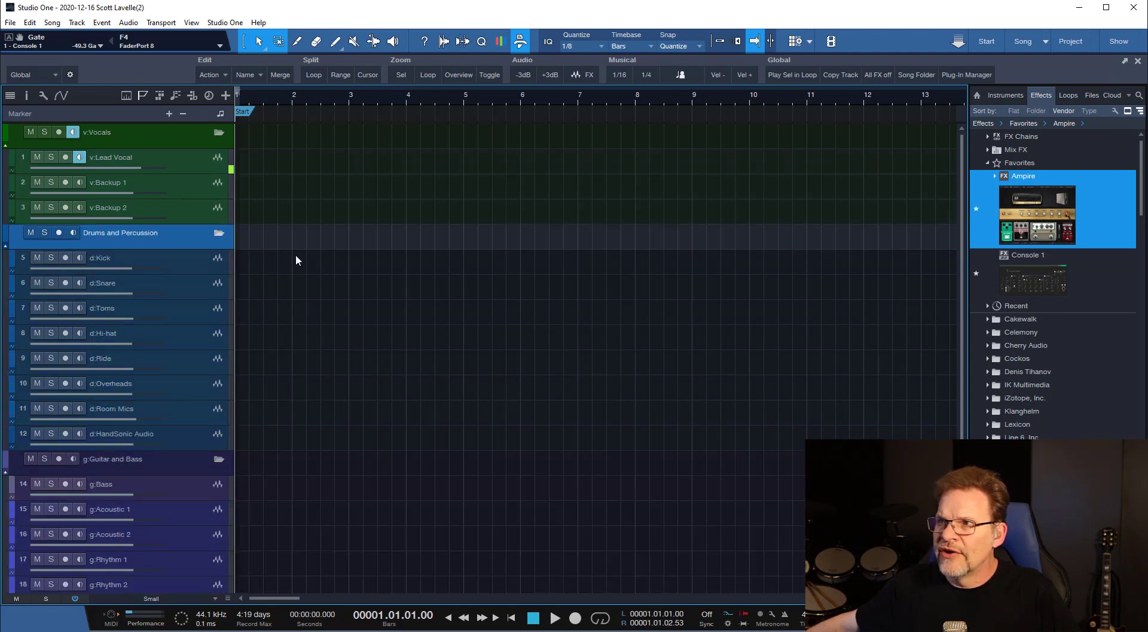
Unhide the d:VDrums Midi track and add an empty one-bar part at bar 1 on it.
click(10, 95)
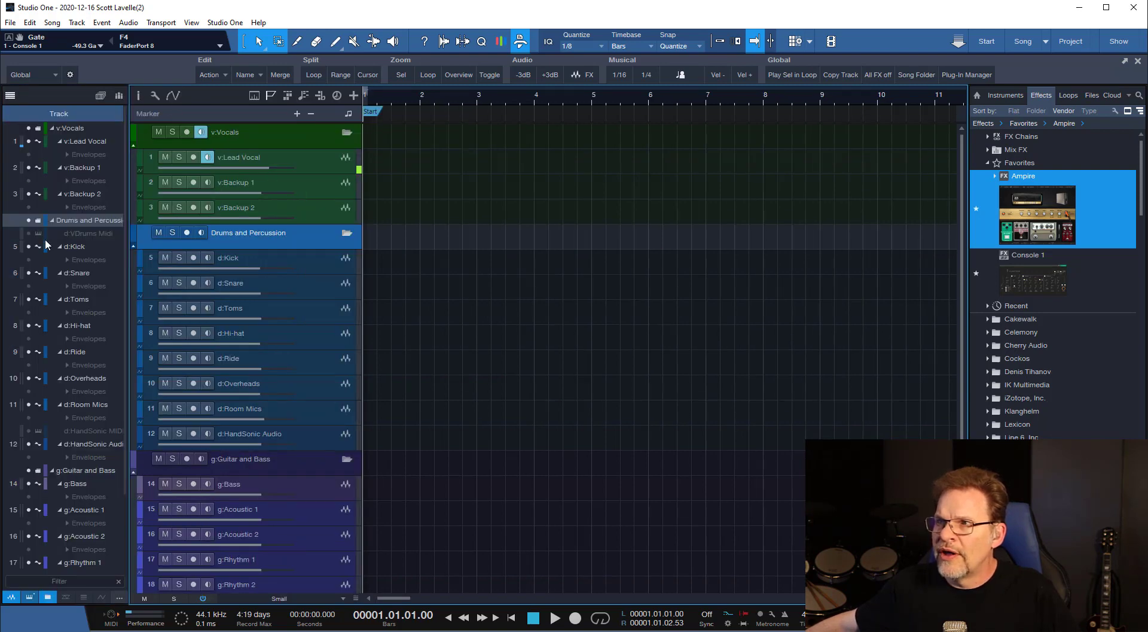
click(28, 234)
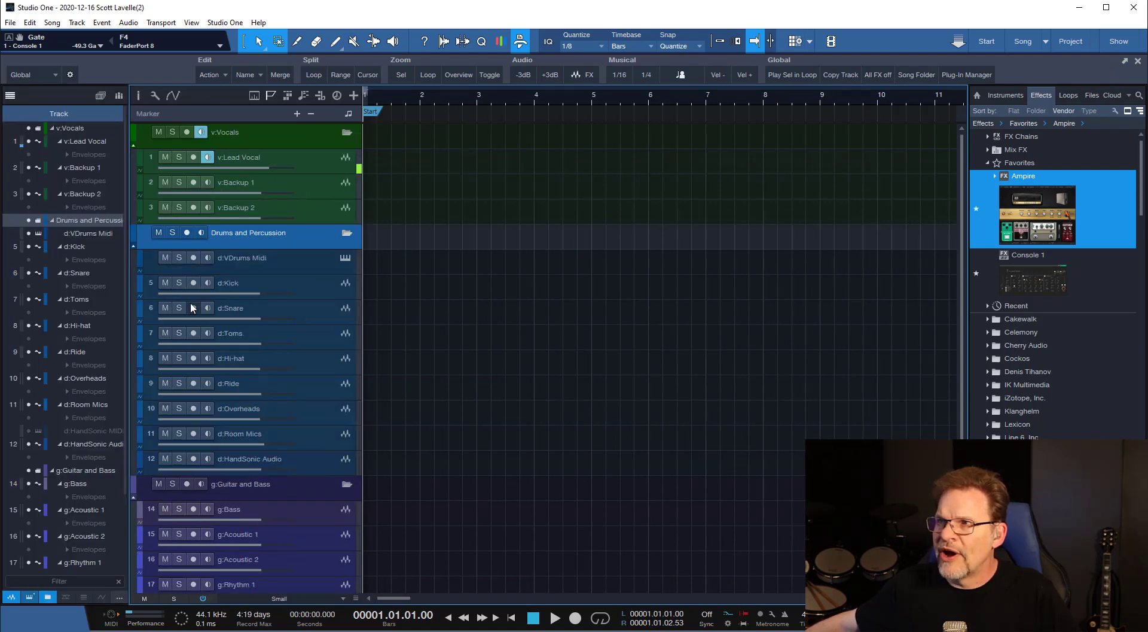
double_click(418, 263)
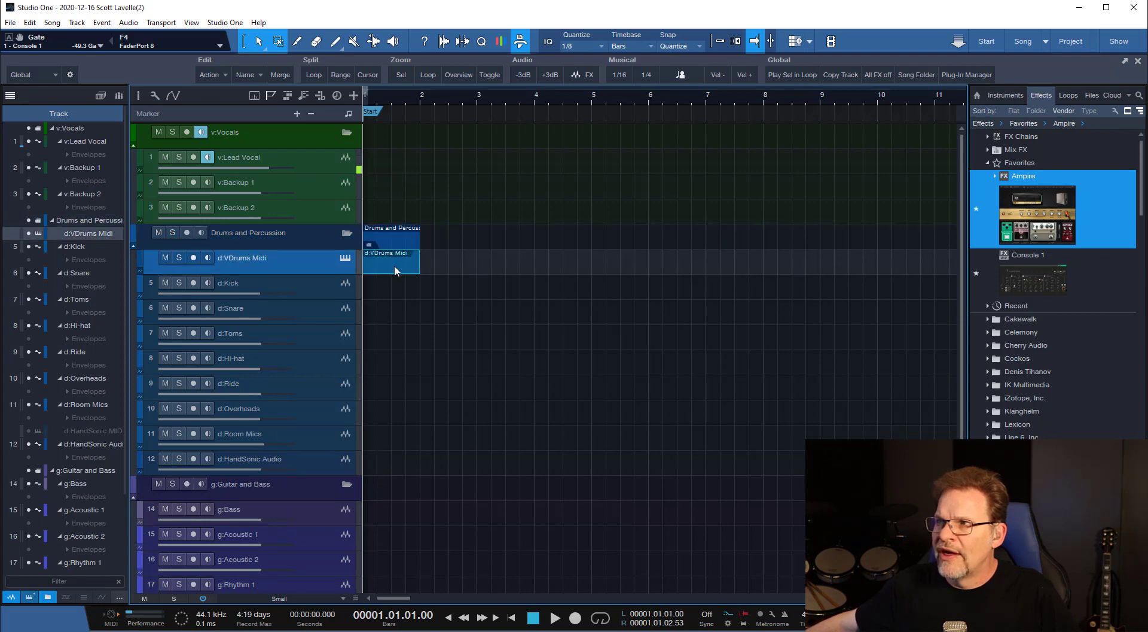
Open the d:VDrums Midi part in an enlarged editor and compare its piano view with the drum view's full pitch name list.
double_click(394, 264)
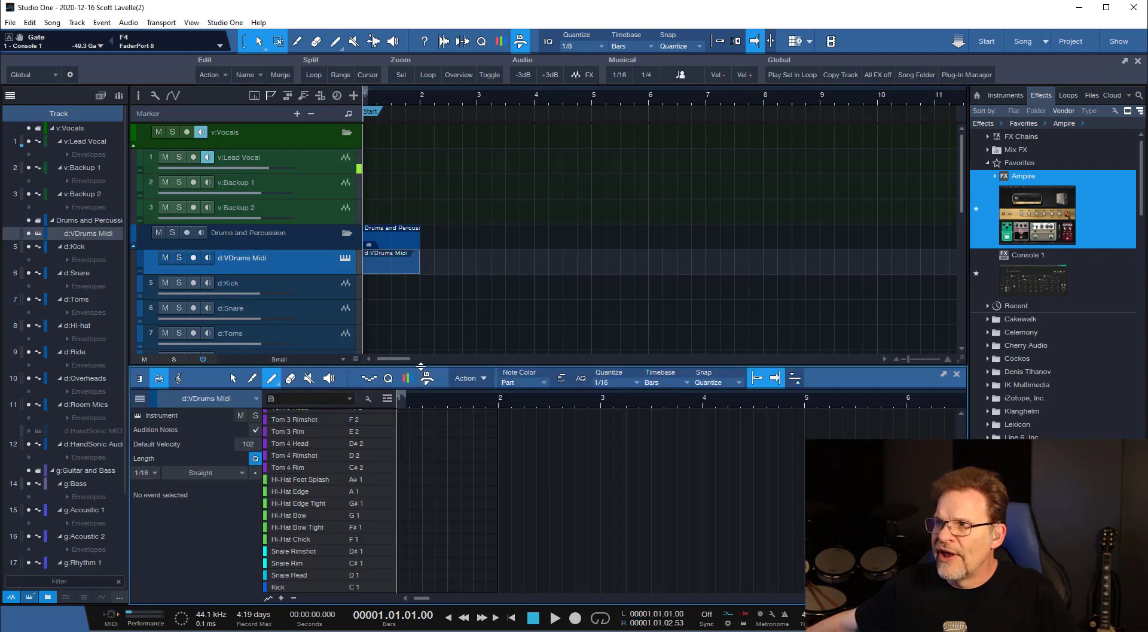
drag(421, 367, 422, 121)
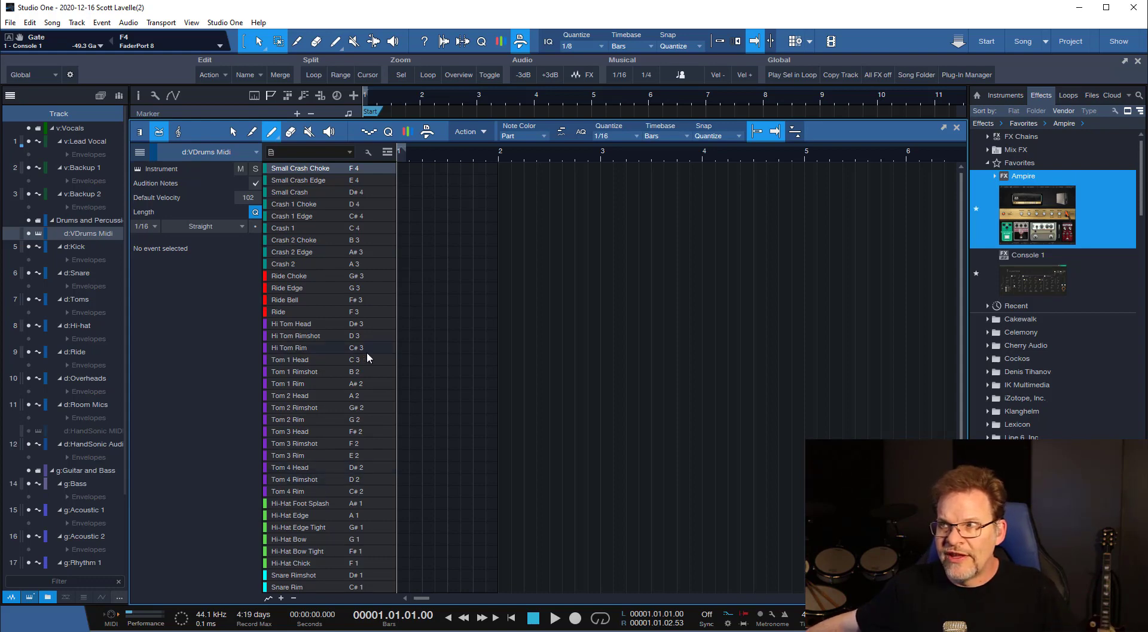
click(142, 133)
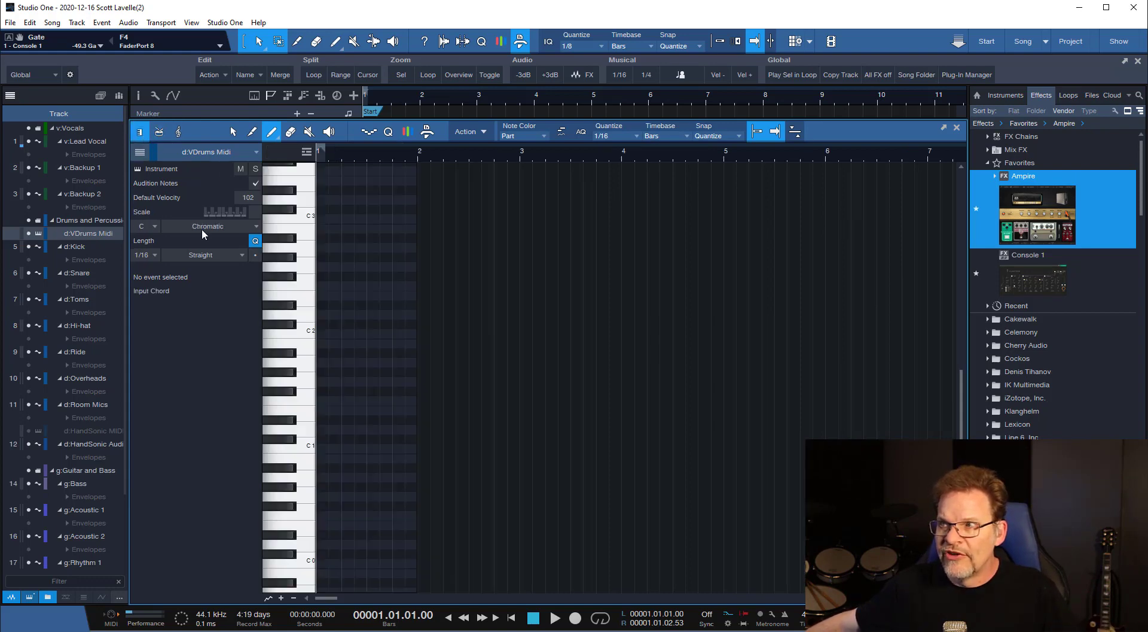
click(155, 133)
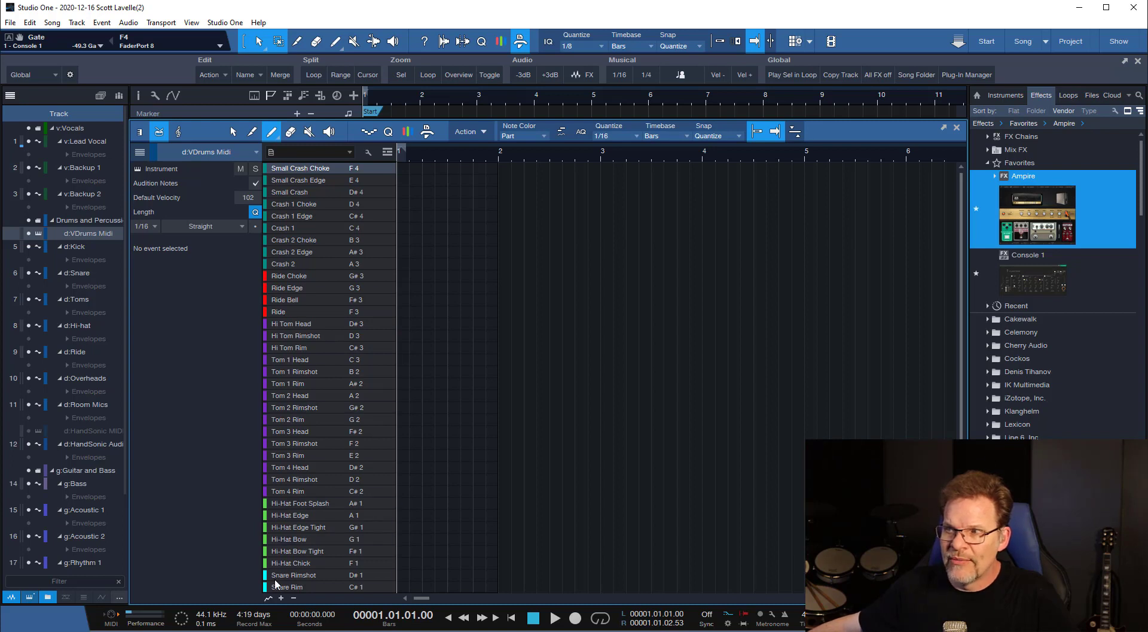
scroll(332, 537, down, 2)
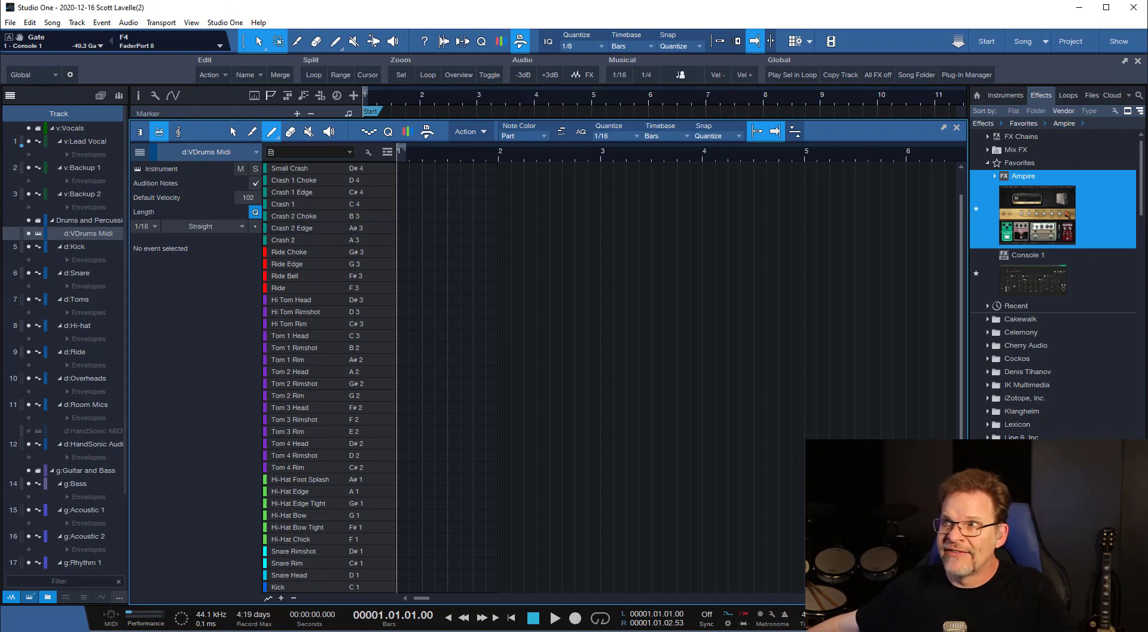
click(235, 39)
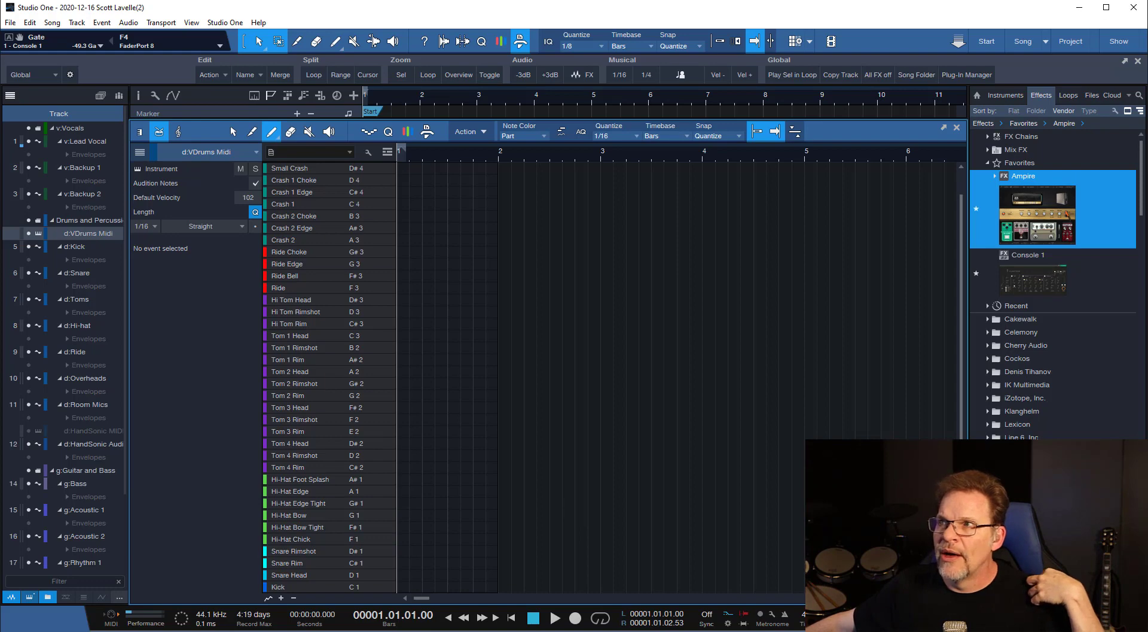
Switch back to Cakewalk and draw Snare Rimshot notes at 6:01:000, 6:02:000 and 6:03:000.
click(231, 0)
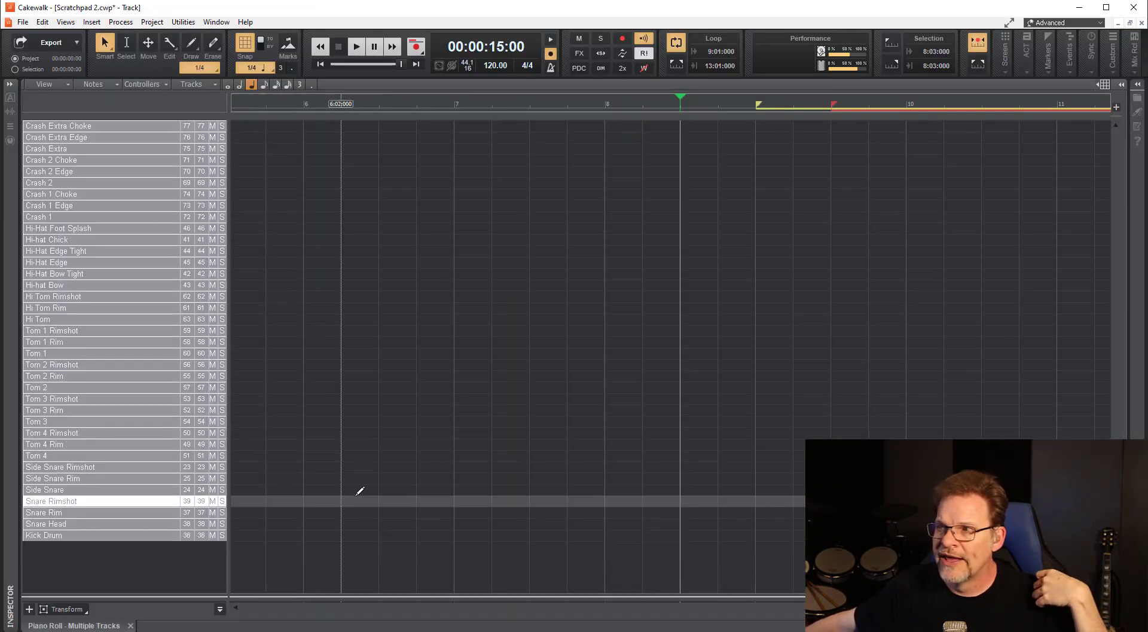
click(311, 498)
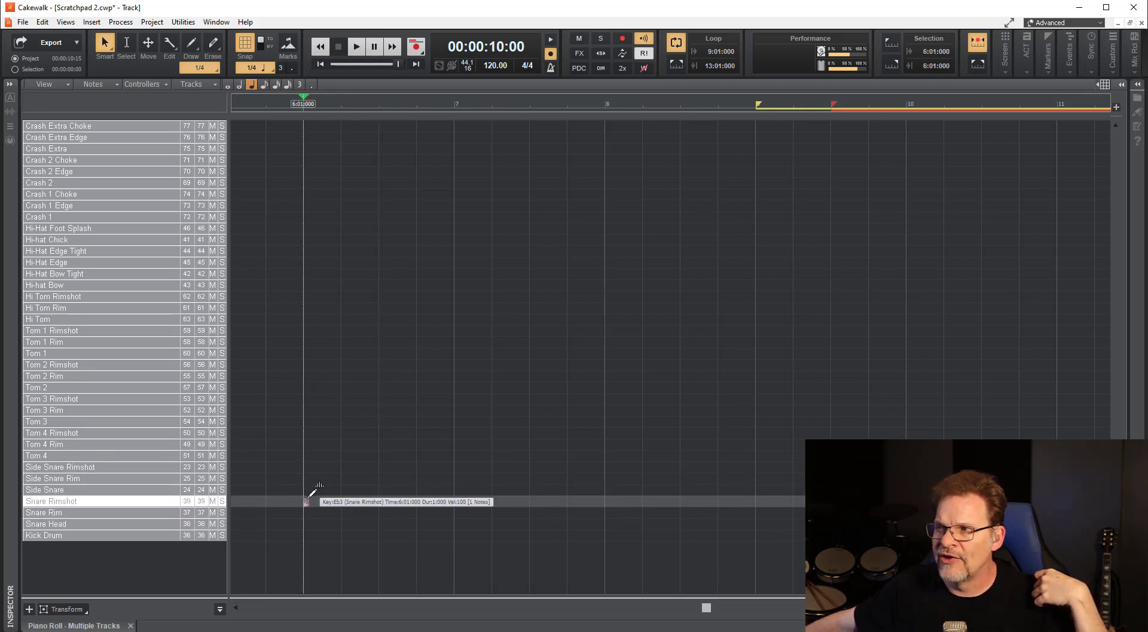
drag(308, 495, 320, 483)
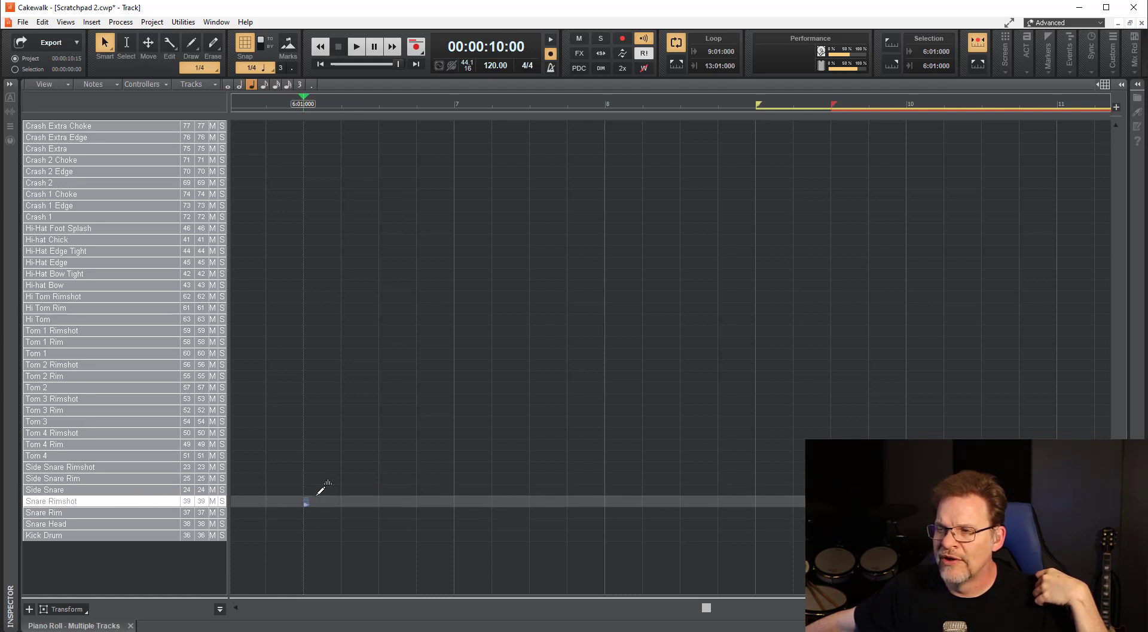
click(342, 501)
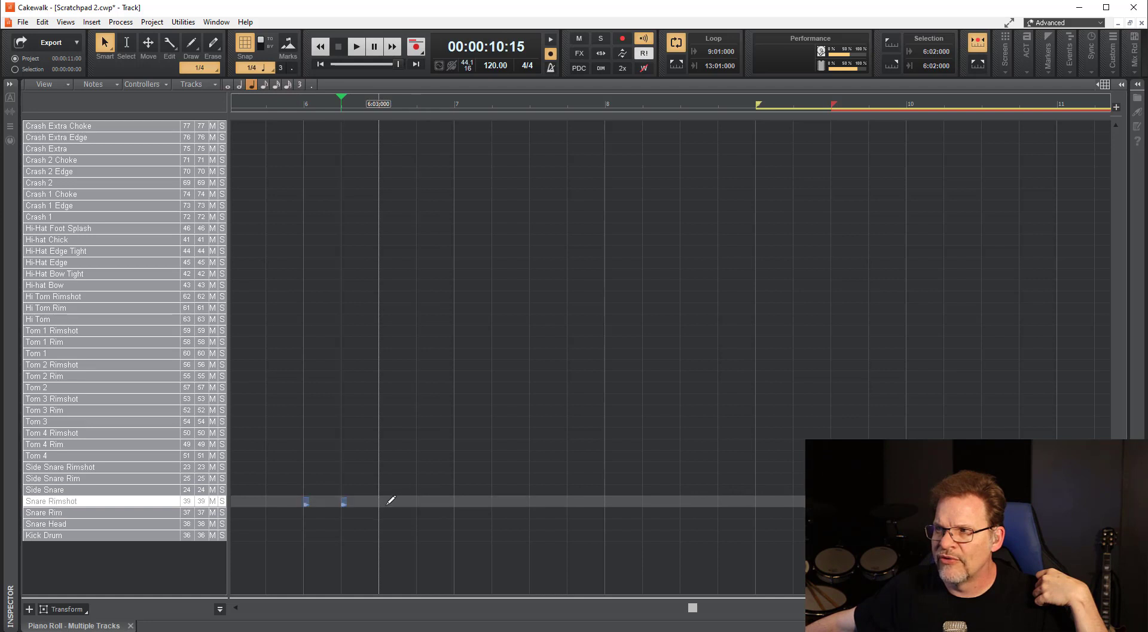
click(381, 501)
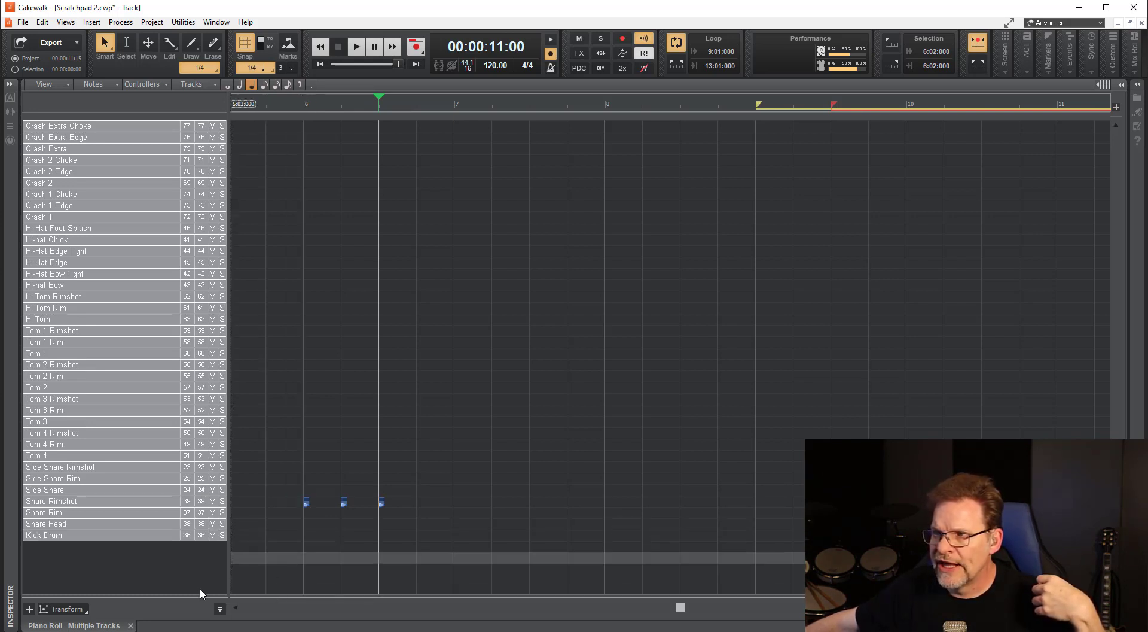
Reveal the velocity lane beneath the drum note grid in the Piano Roll.
mouse_move(201, 594)
mouse_down()
mouse_move(208, 426)
mouse_move(208, 595)
mouse_up()
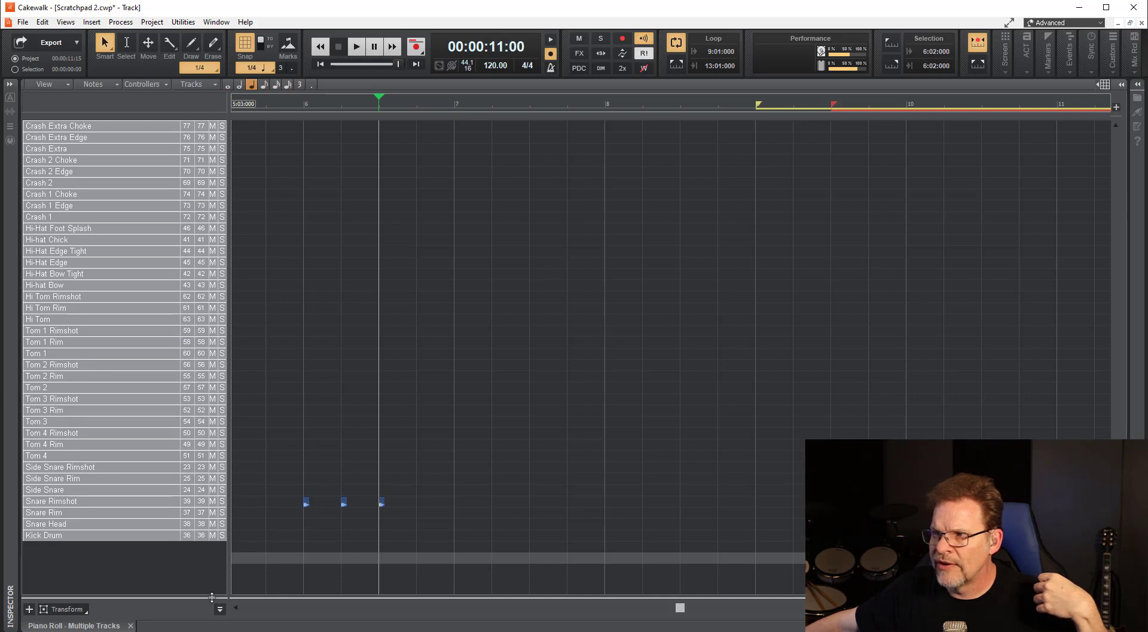
drag(211, 594, 213, 470)
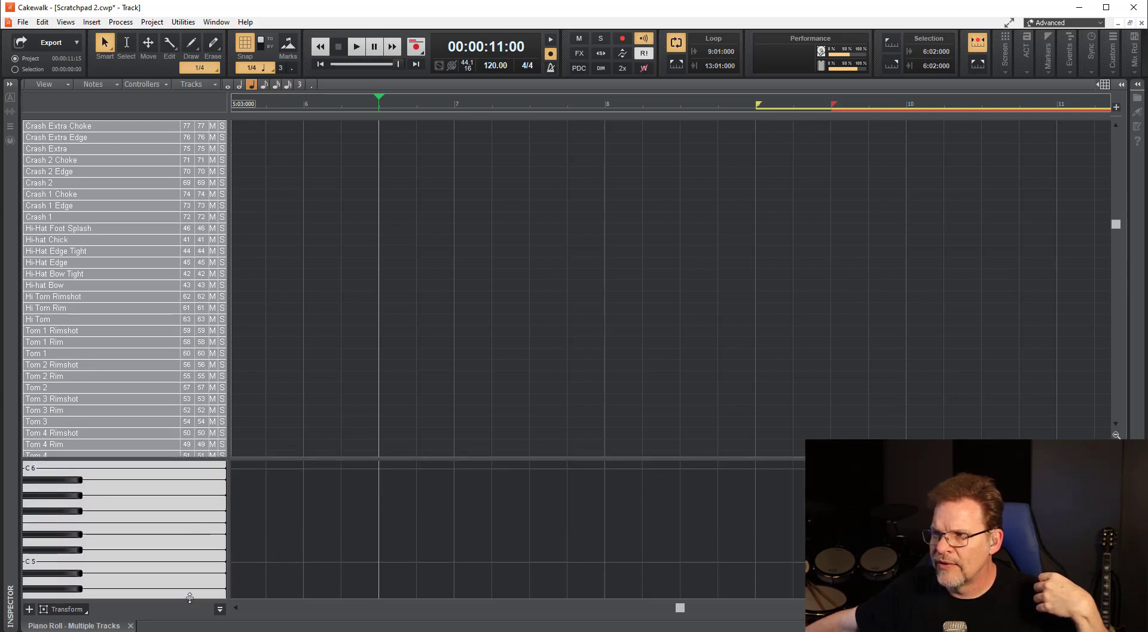
drag(190, 600, 194, 463)
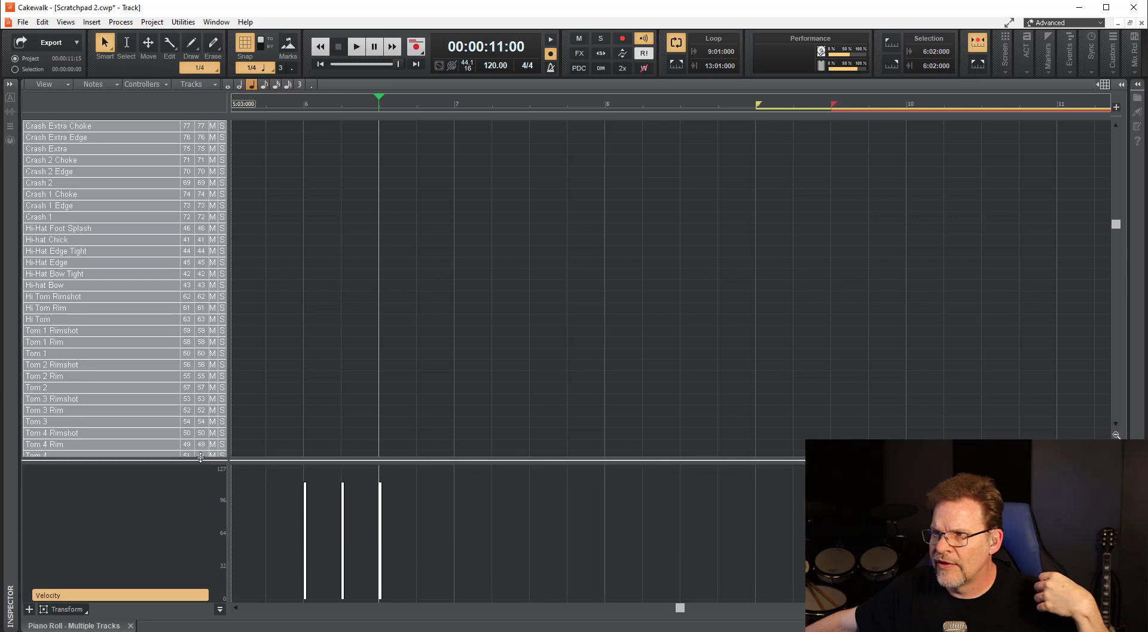
Draw Tom 4 notes at 6:01:000, 6:02:000 and 6:03:000, Tom 3 Rimshot notes at 6:03:000 and bar 7, and Tom 3 Rim at bar 8.
scroll(324, 376, down, 3)
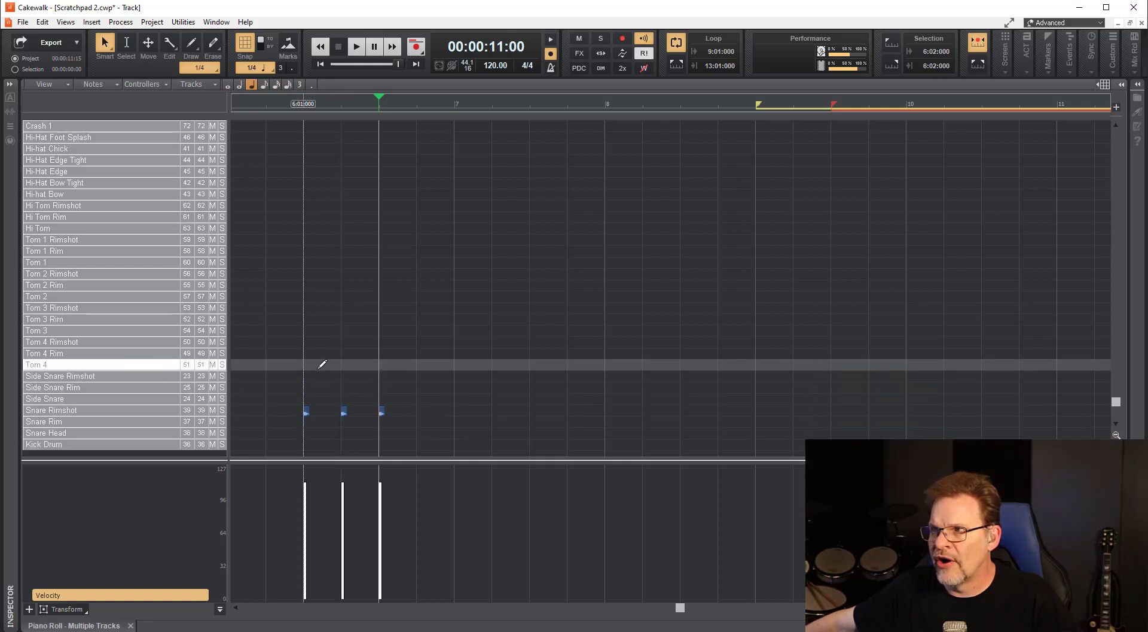
click(321, 364)
click(361, 364)
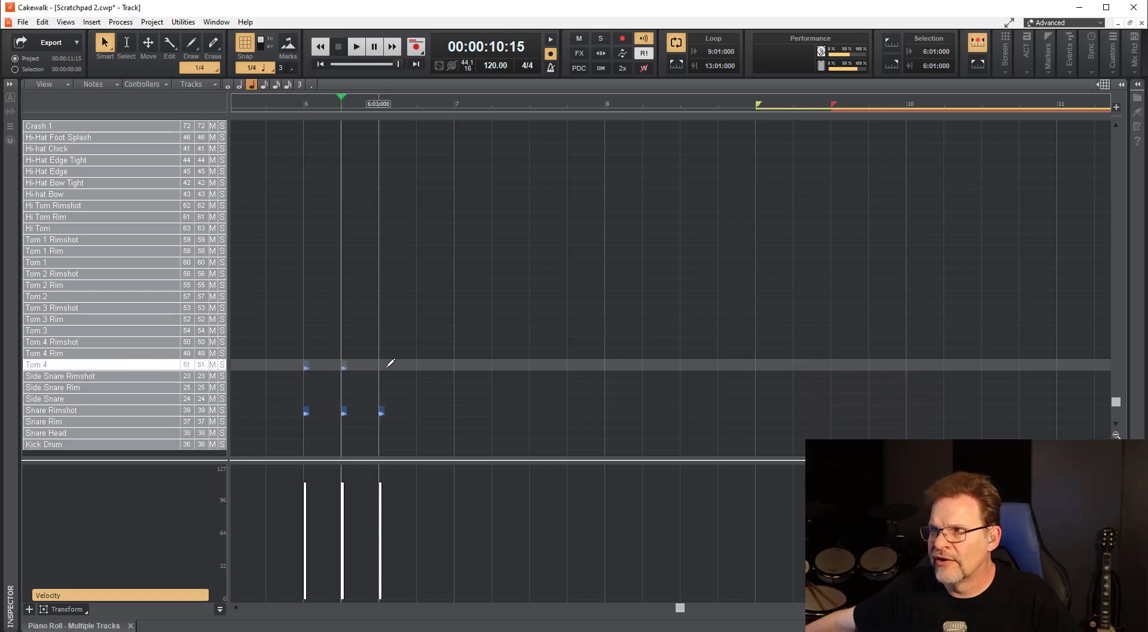
click(389, 364)
click(388, 307)
click(457, 308)
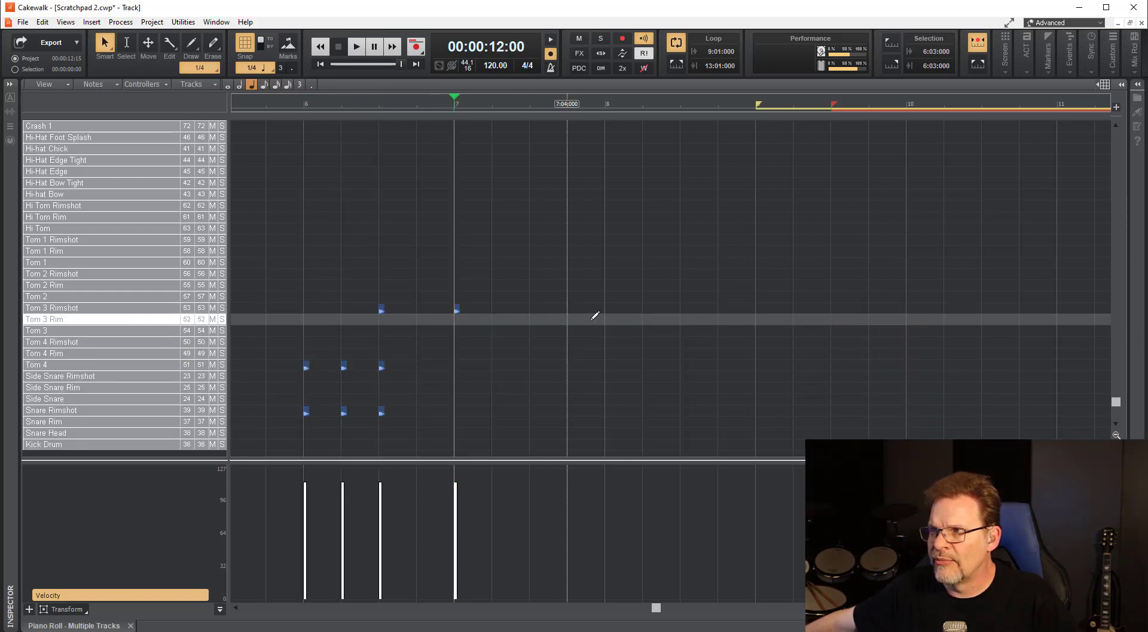
click(606, 319)
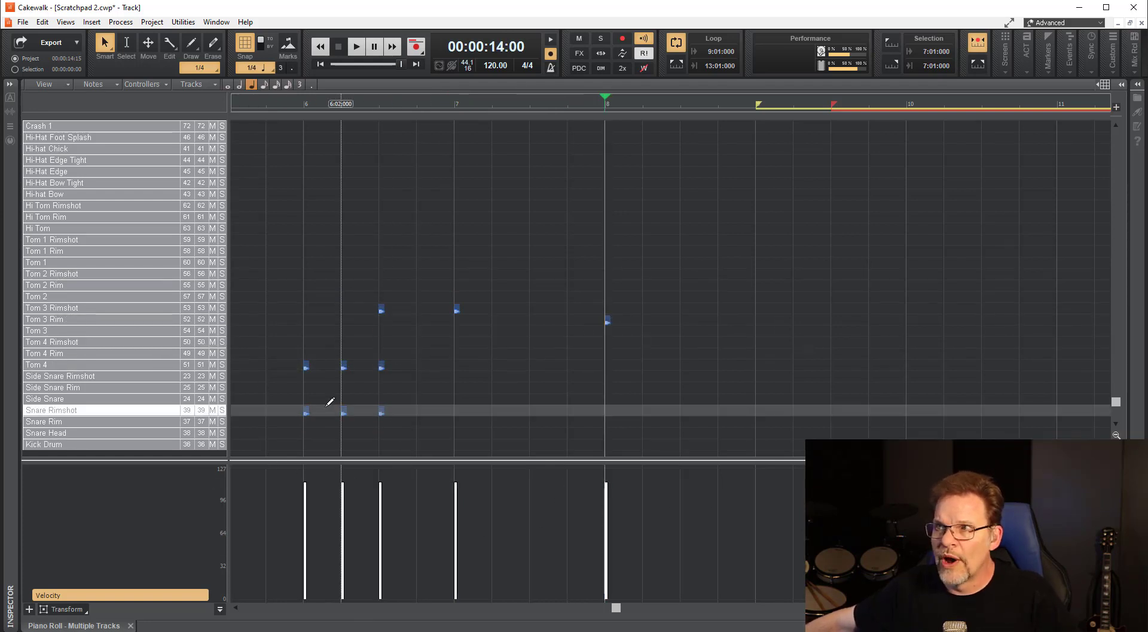
Switch to Studio One and draw three Tom 3 Rim notes within bar 1 of the d:VDrums Midi part.
mouse_move(254, 0)
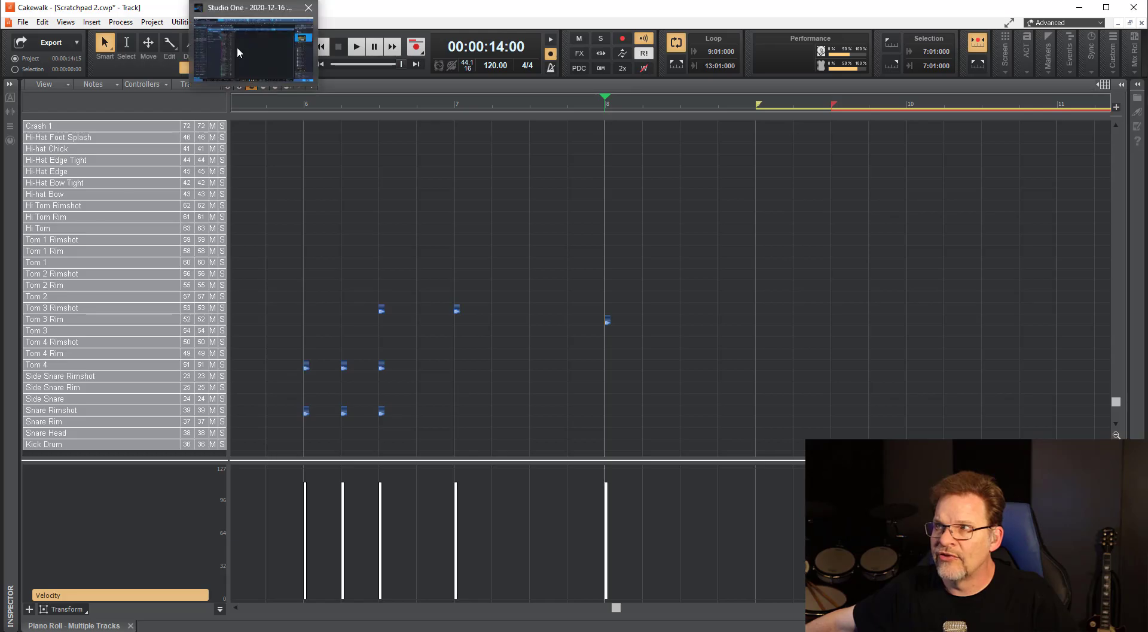
click(238, 47)
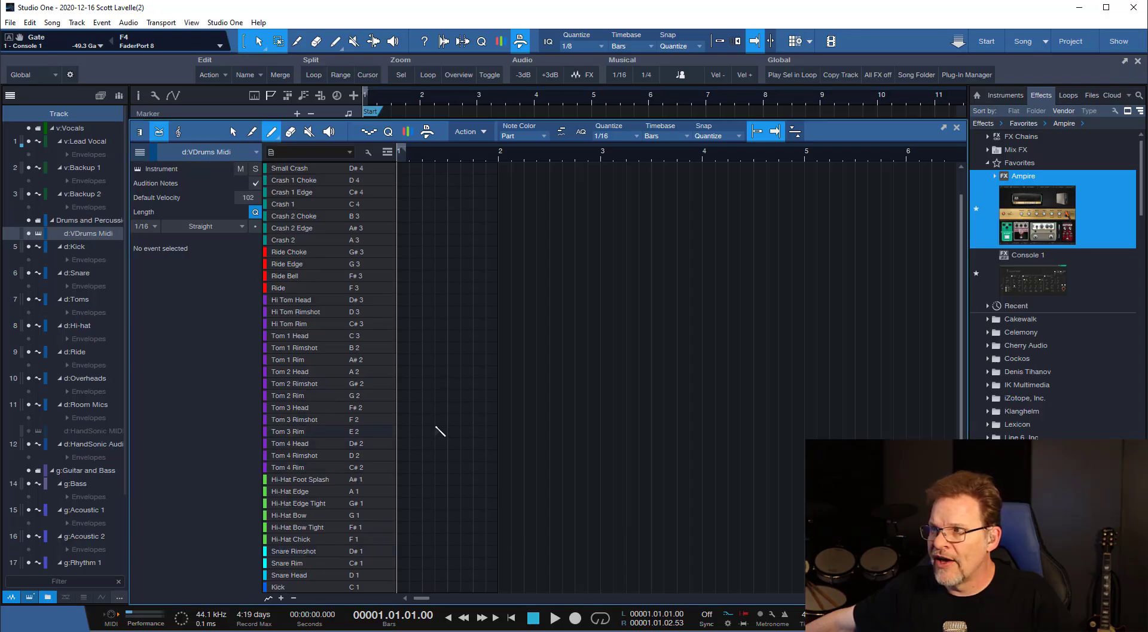
click(438, 431)
click(476, 431)
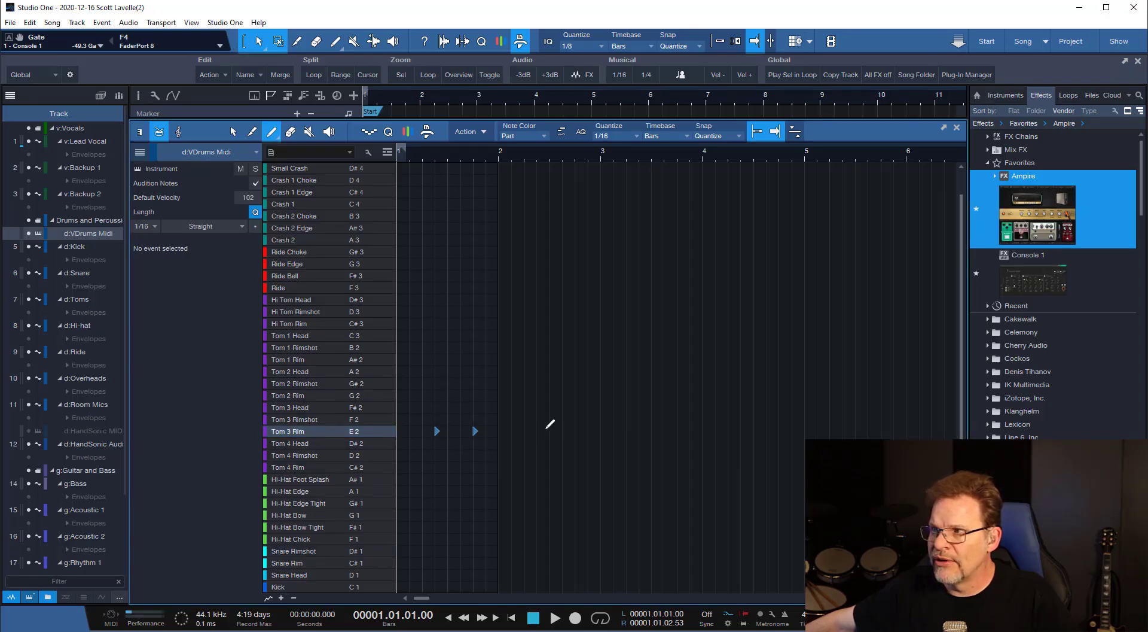
click(494, 430)
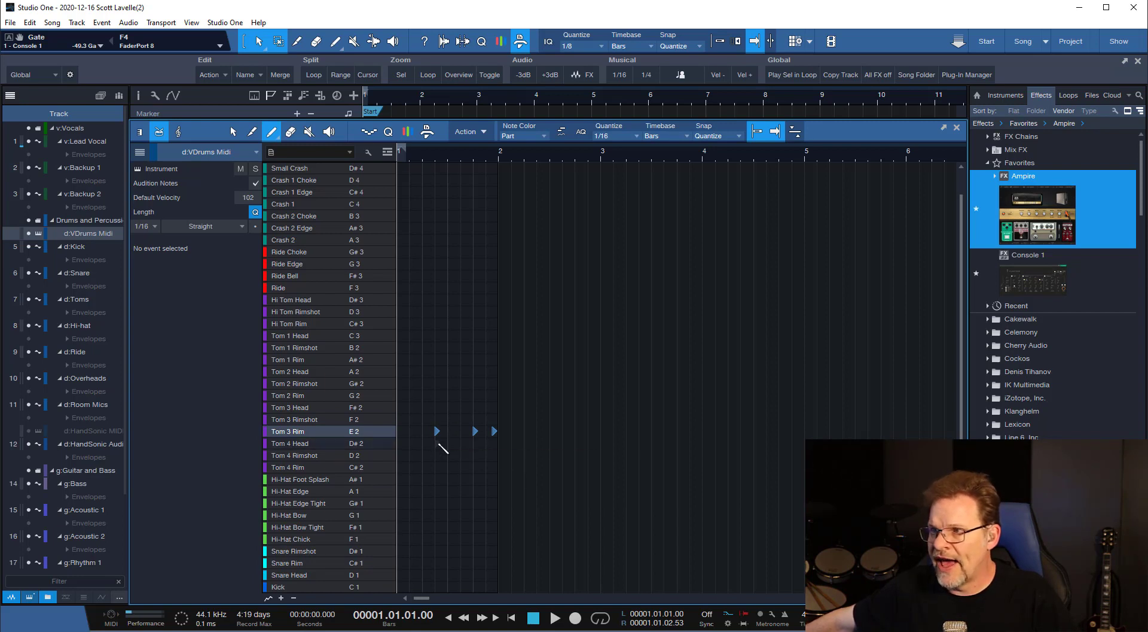
Show the velocity lane and compare the Tom 3 Rim velocities with those of two newly drawn Tom 4 Rim notes.
click(282, 598)
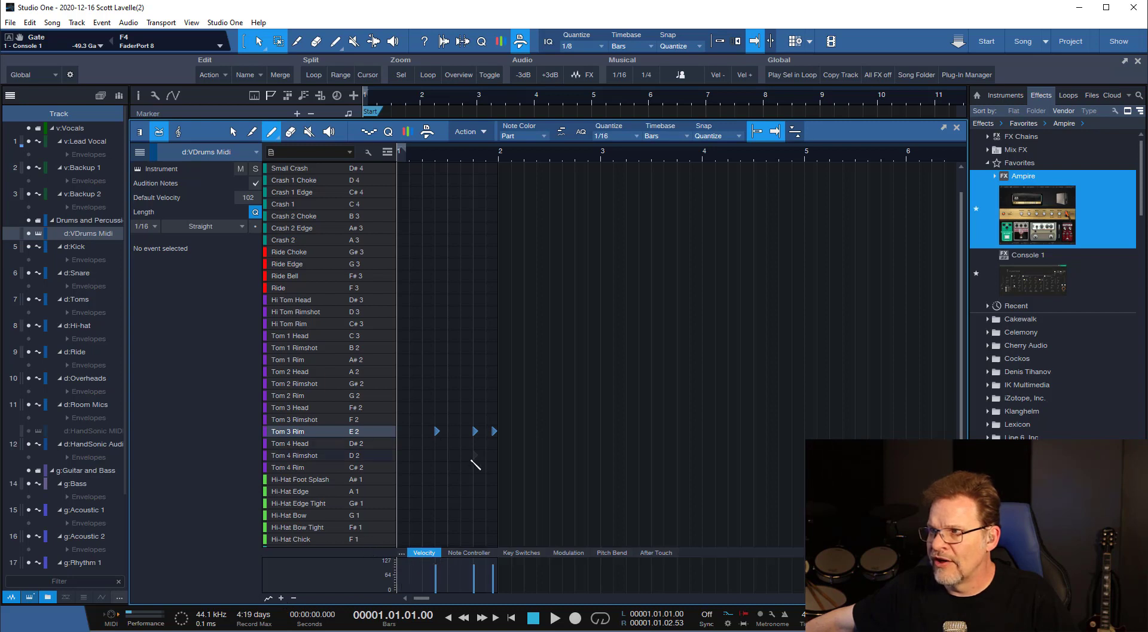
click(455, 466)
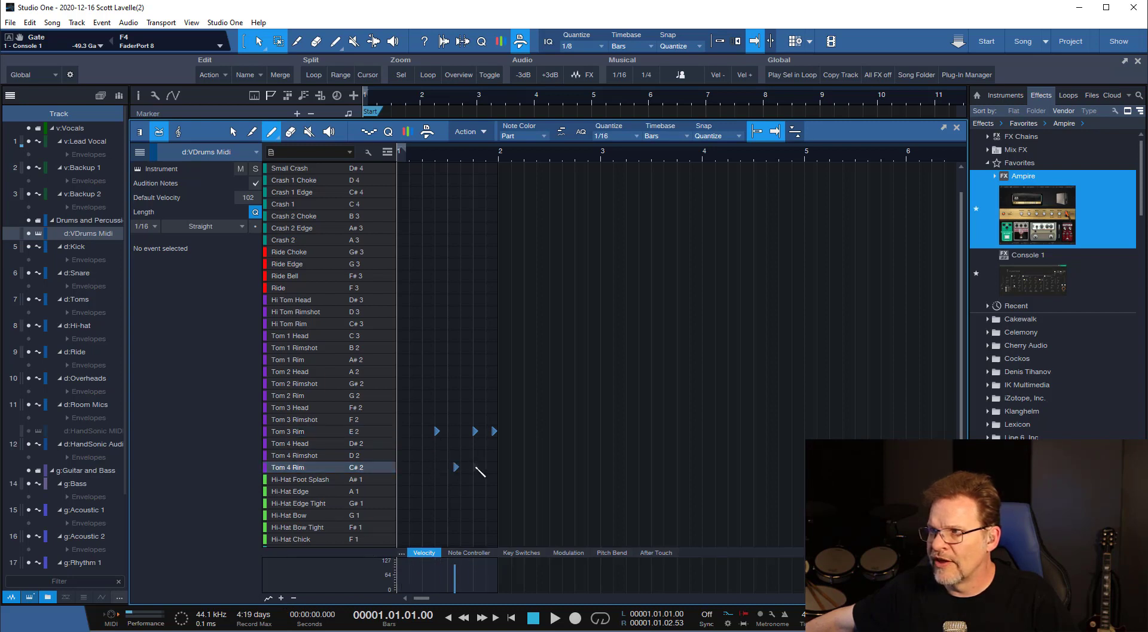
click(474, 466)
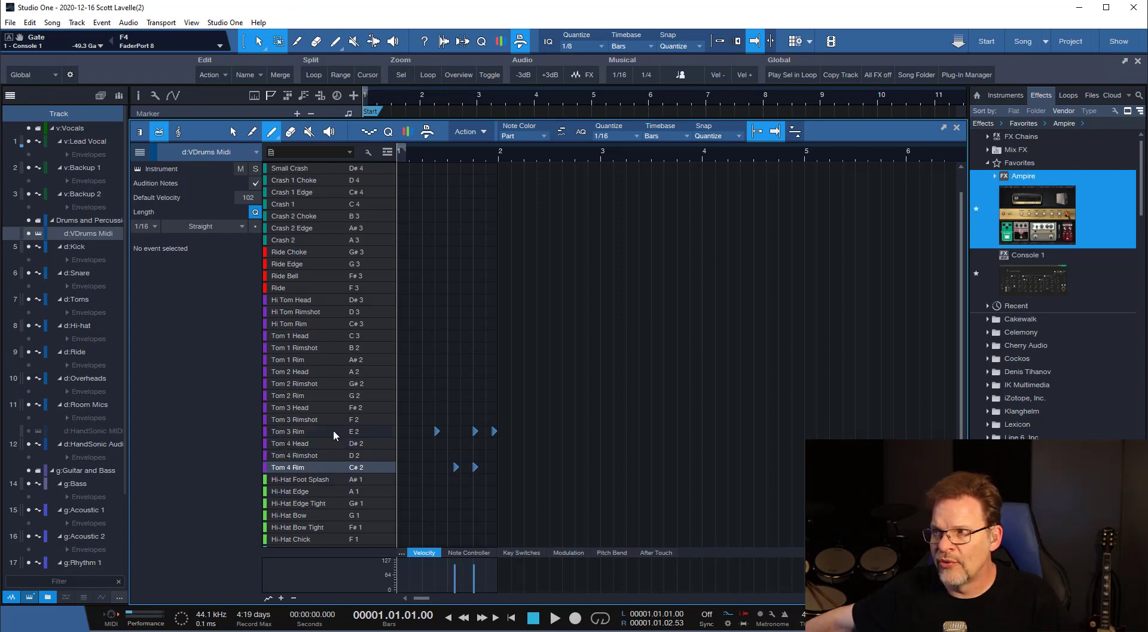
click(291, 431)
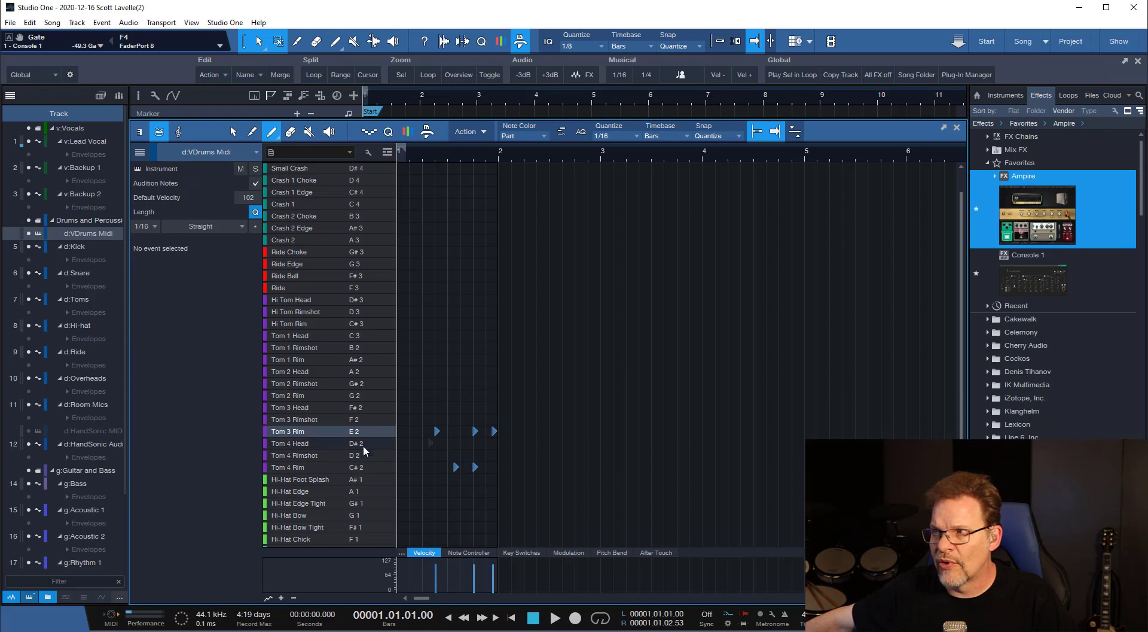
click(319, 467)
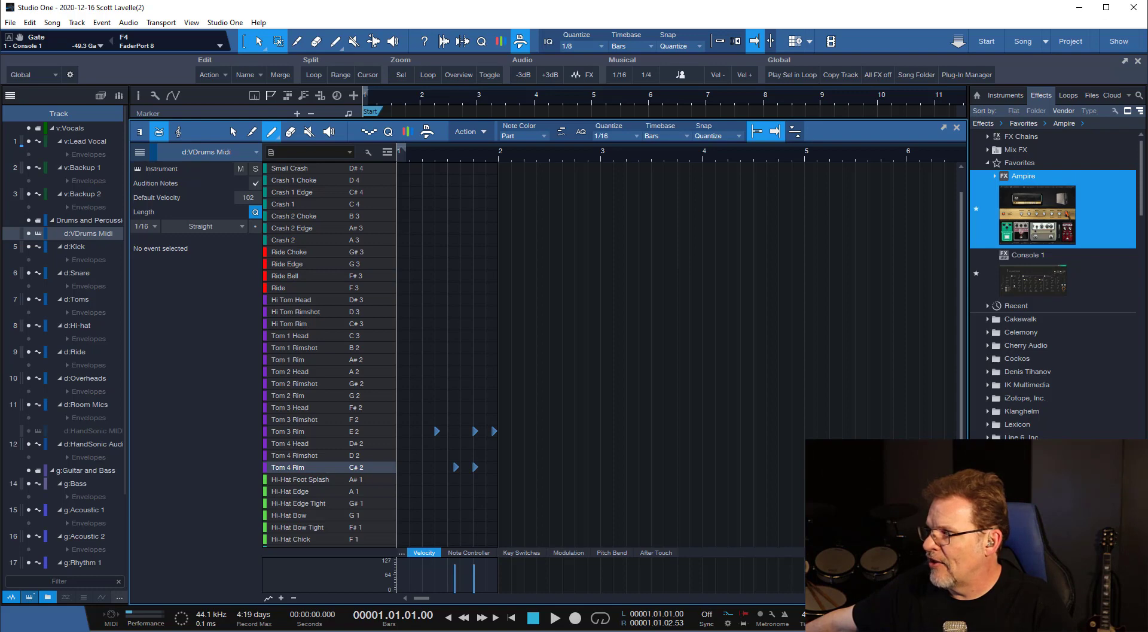
Close the MIDI editor in Studio One, switch to Cakewalk and close its Piano Roll.
key(F2)
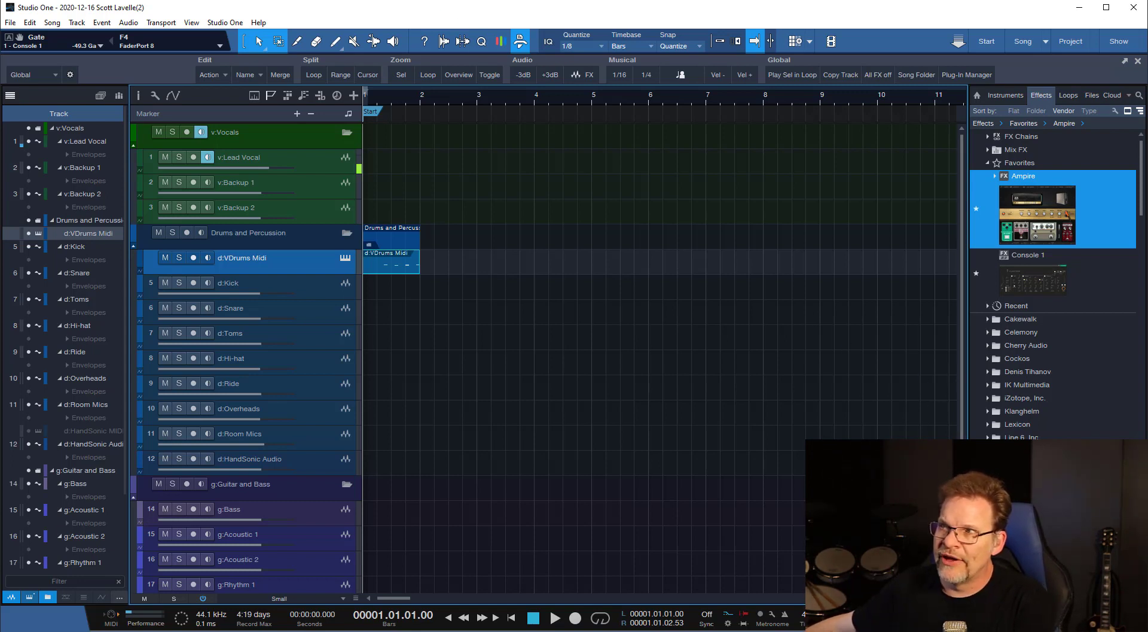
click(204, 15)
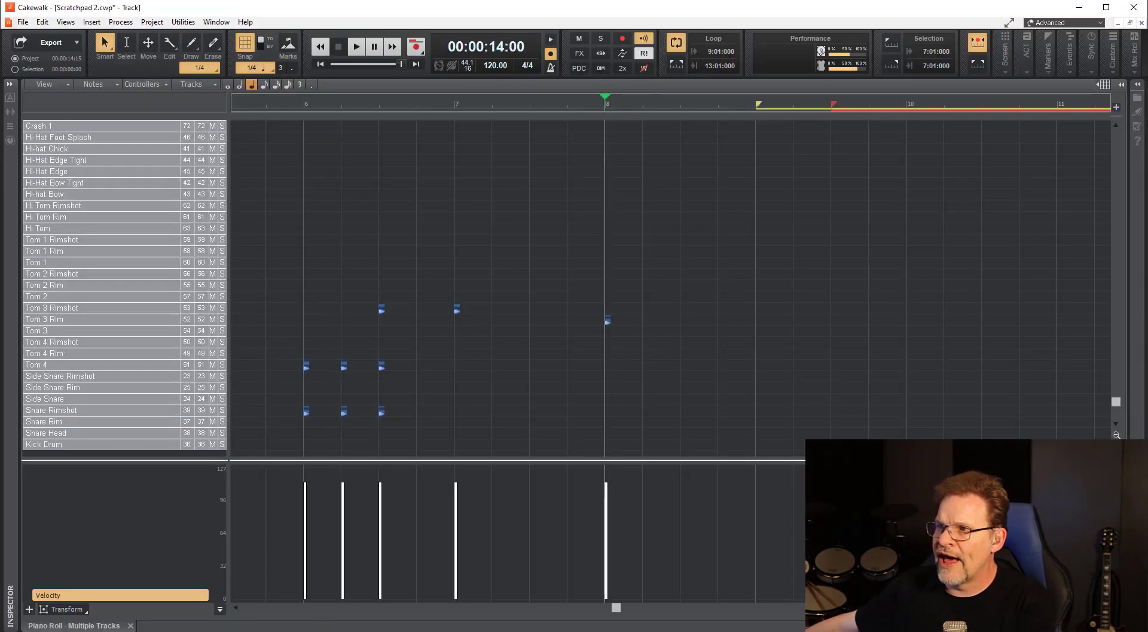
click(131, 625)
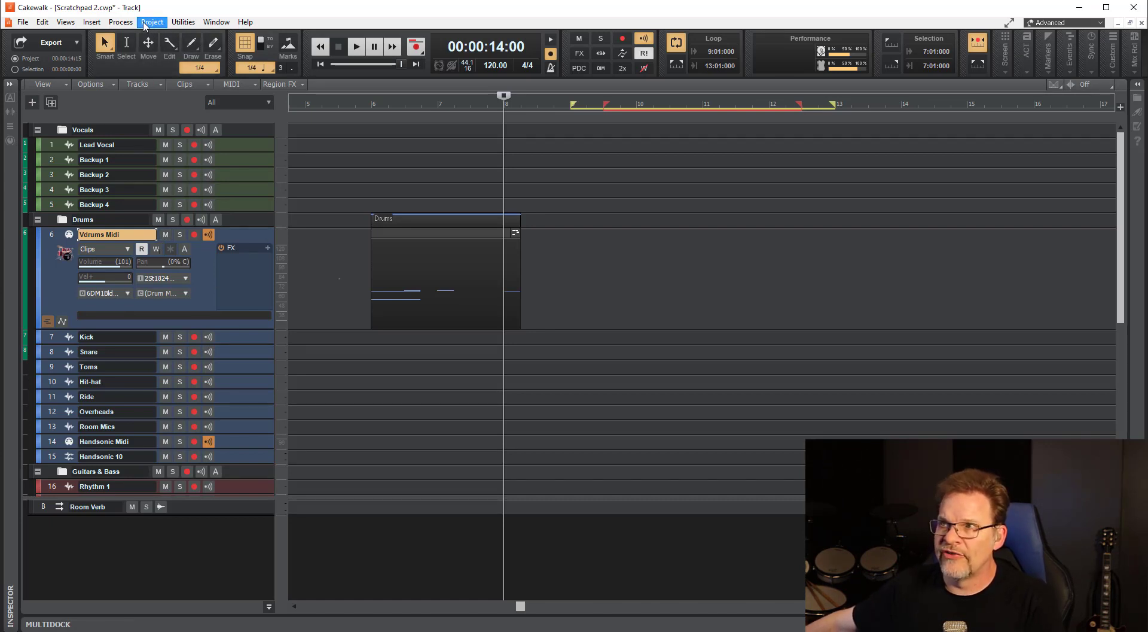
Apply the Mercury theme in Cakewalk's preferences.
click(46, 23)
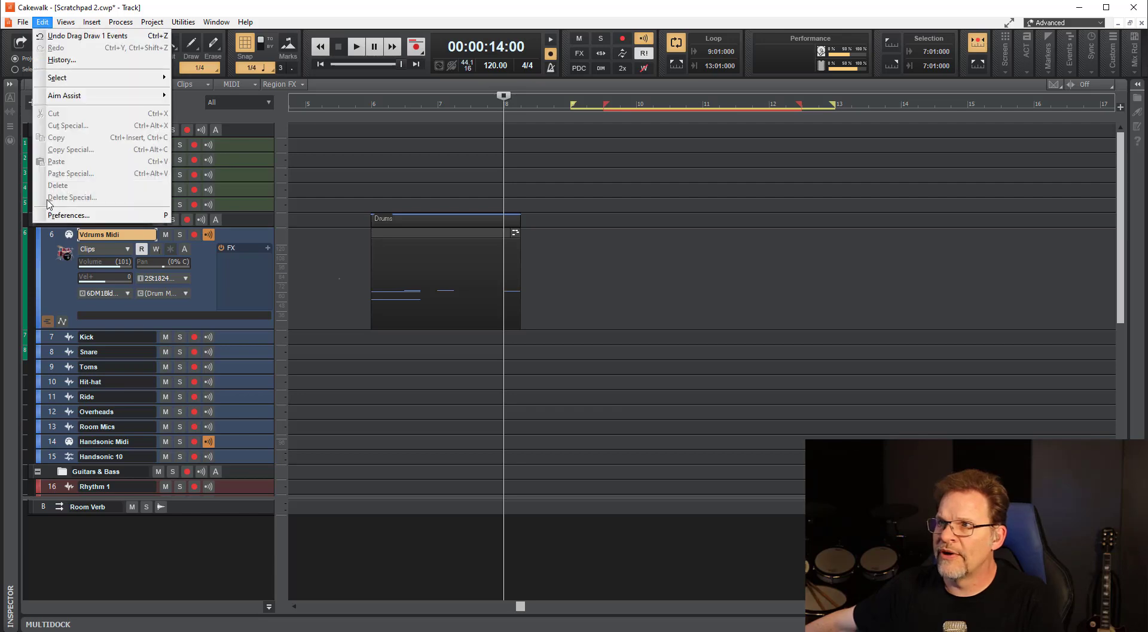
click(60, 215)
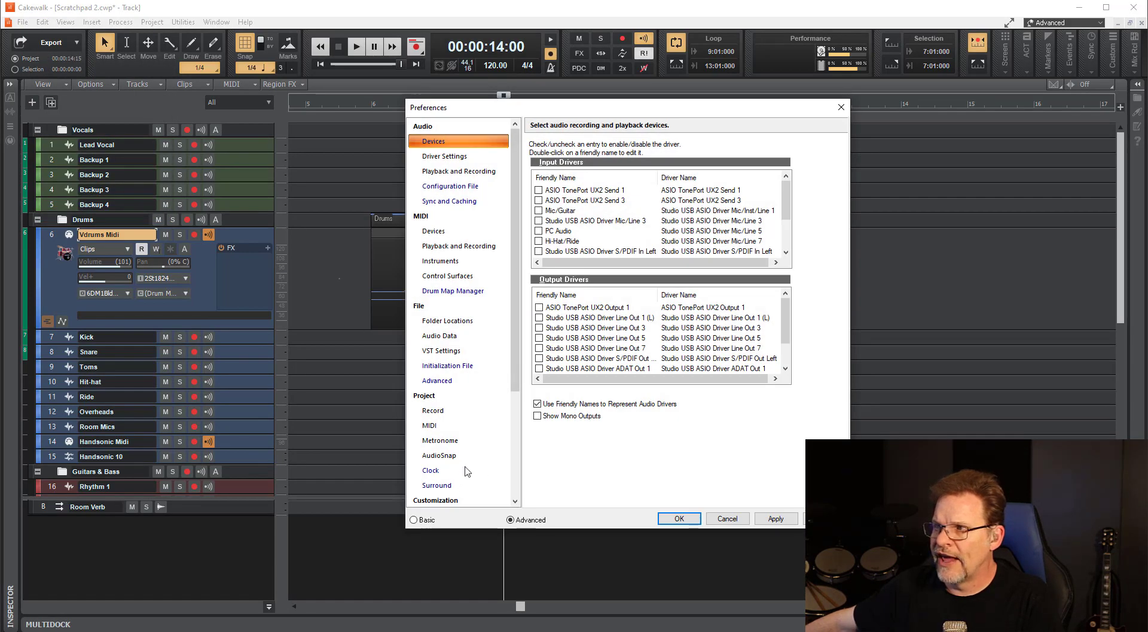
scroll(467, 471, down, 4)
click(431, 380)
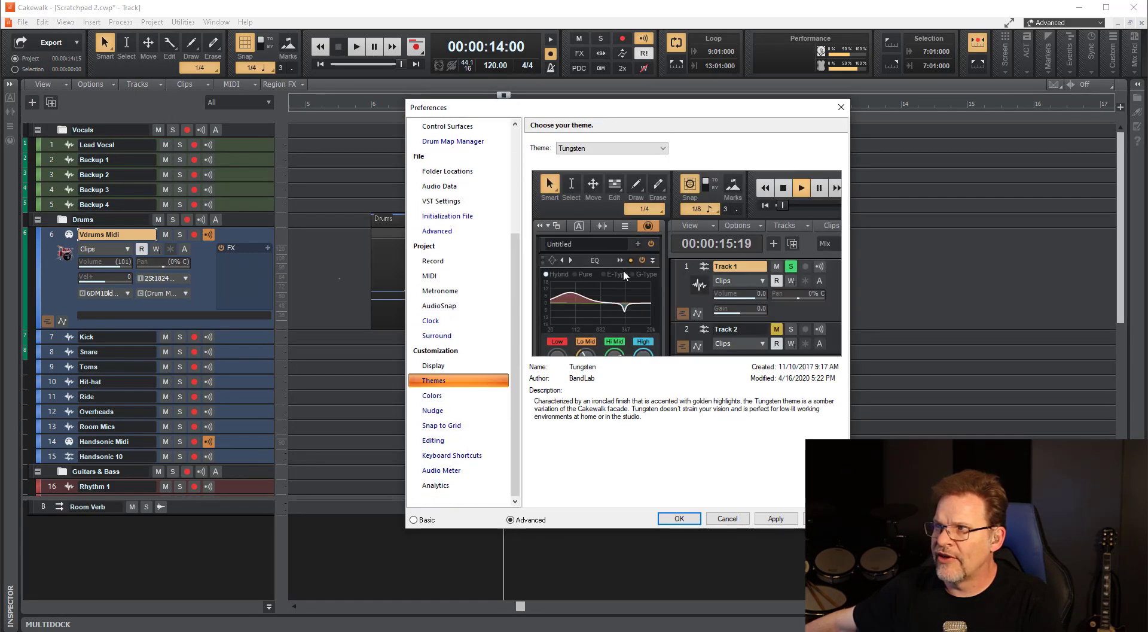
click(598, 148)
click(595, 159)
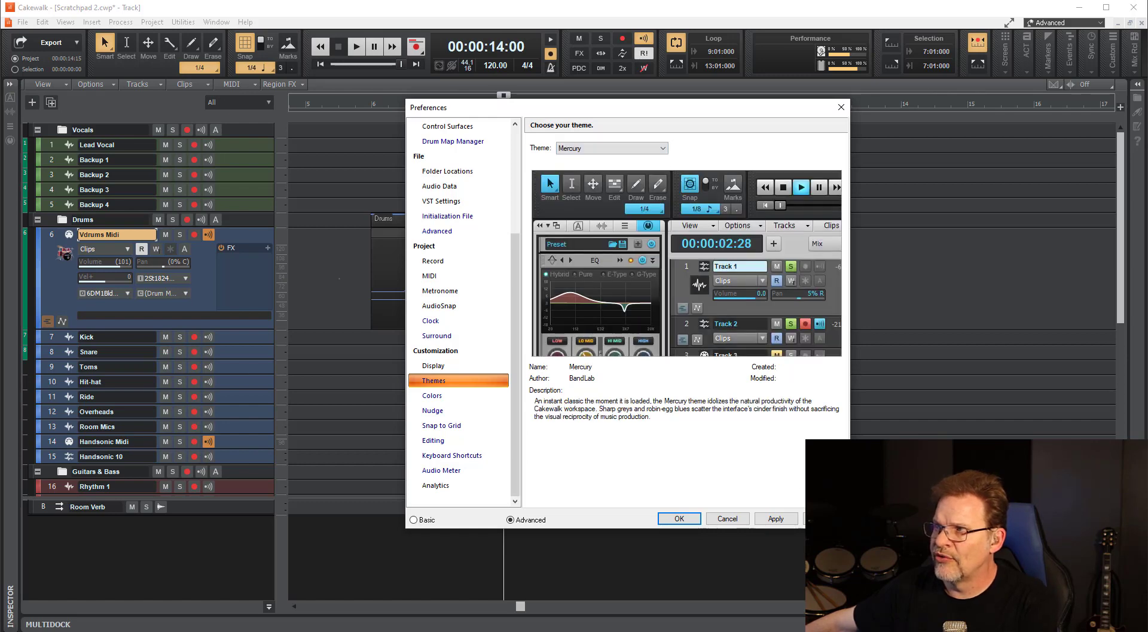
click(776, 518)
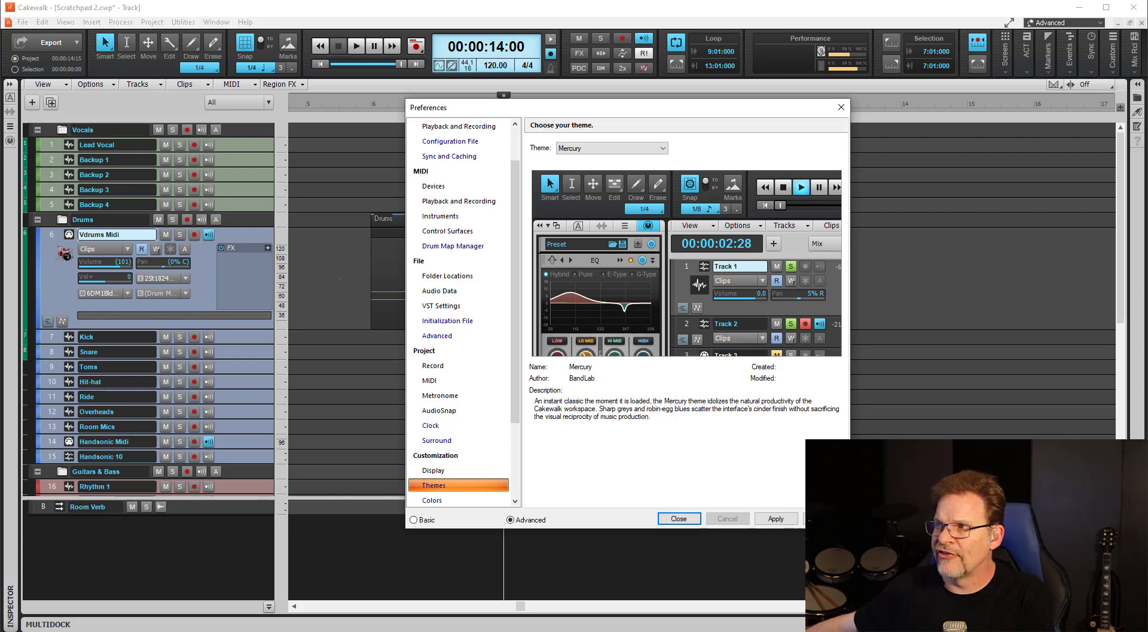
Set the theme to Tungsten and apply it.
click(601, 150)
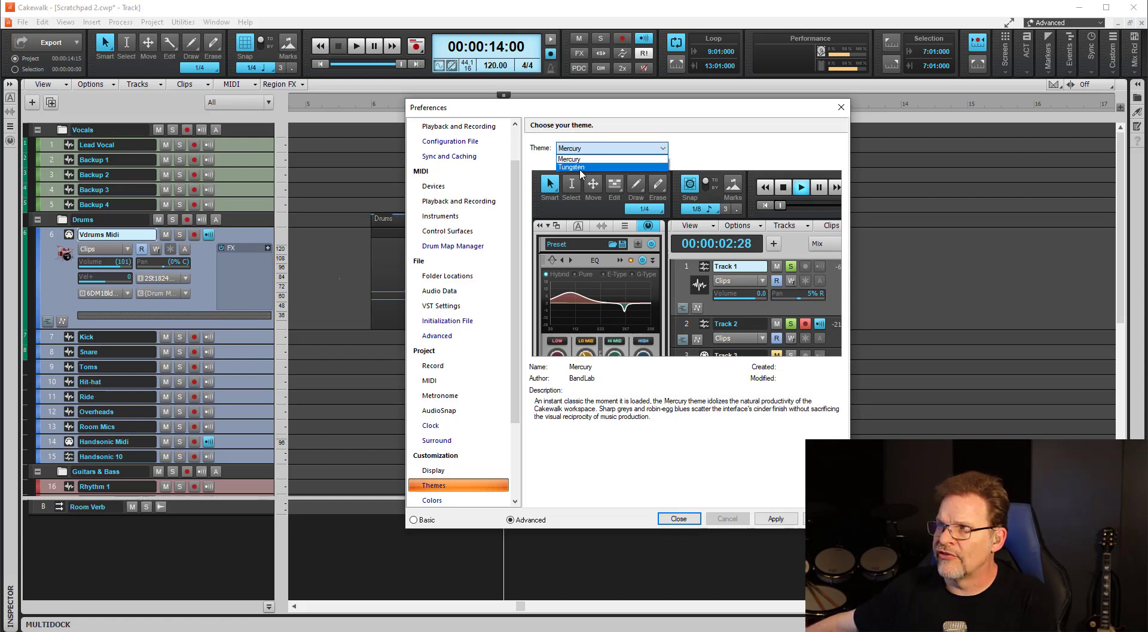
click(574, 167)
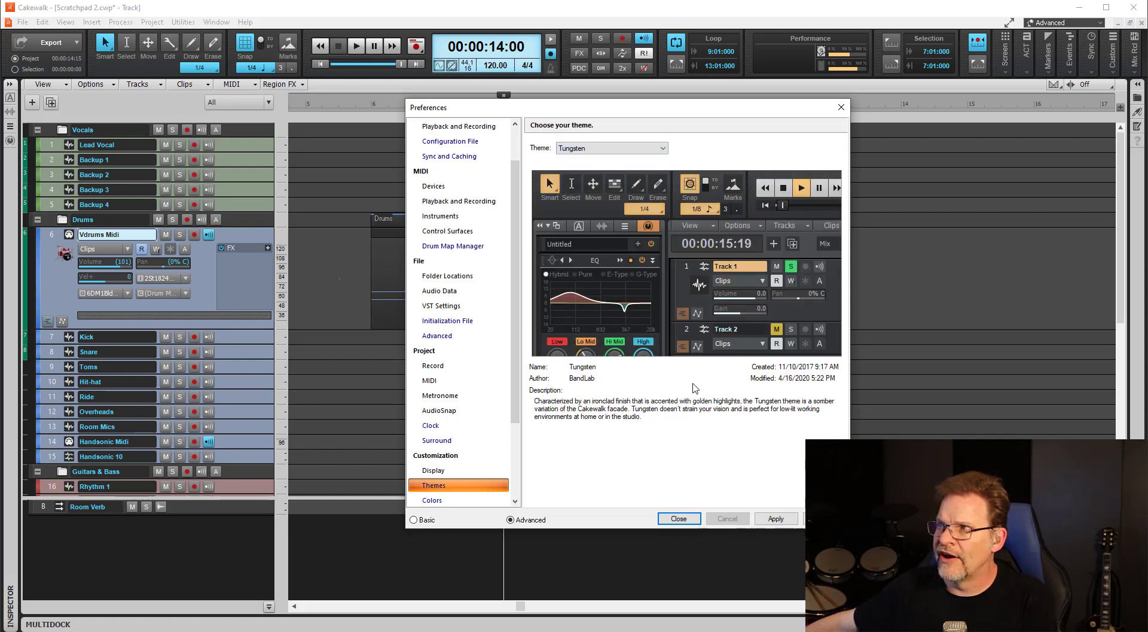
click(771, 518)
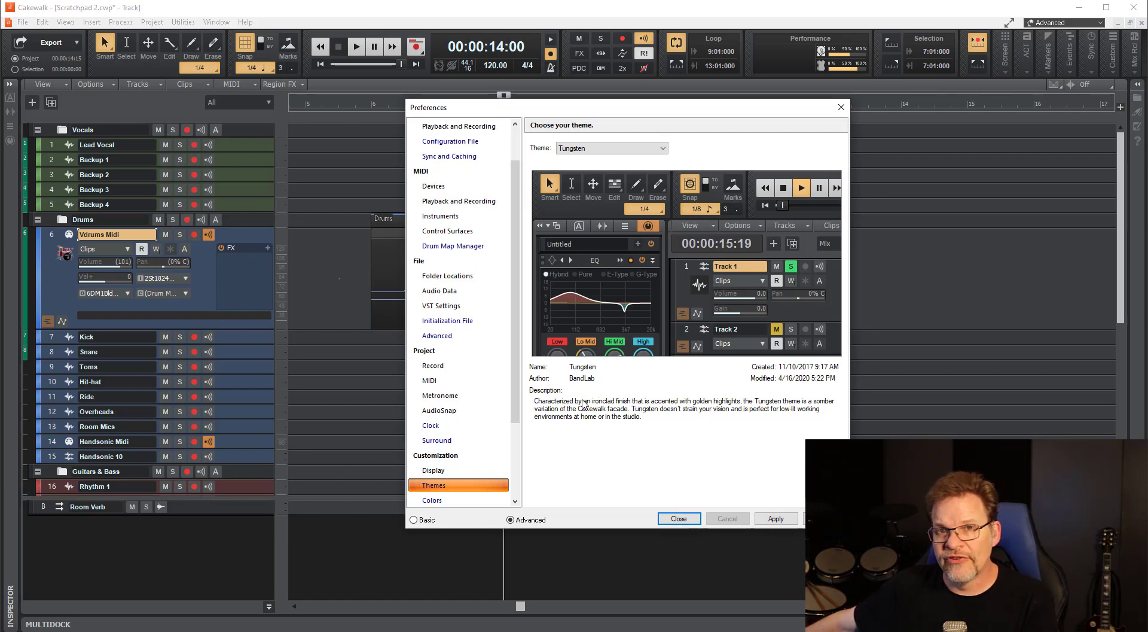
Review the Display and Colors preferences, including the Audio Tracks 1, 11, 21... Foreground color, and close the preferences.
click(464, 471)
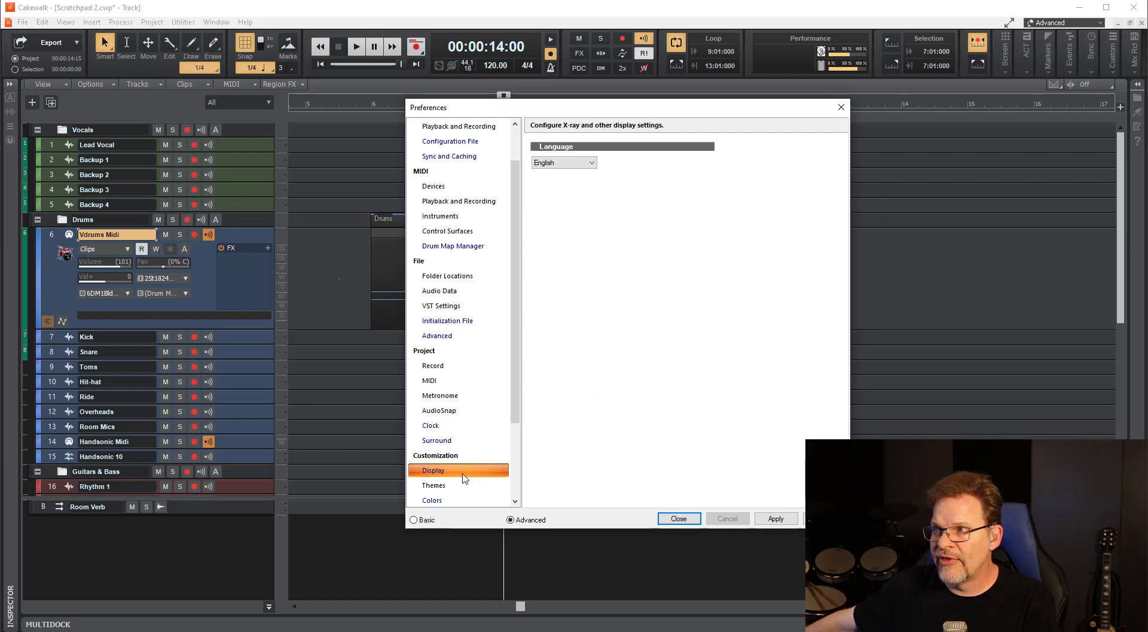
scroll(445, 499, down, 1)
click(433, 485)
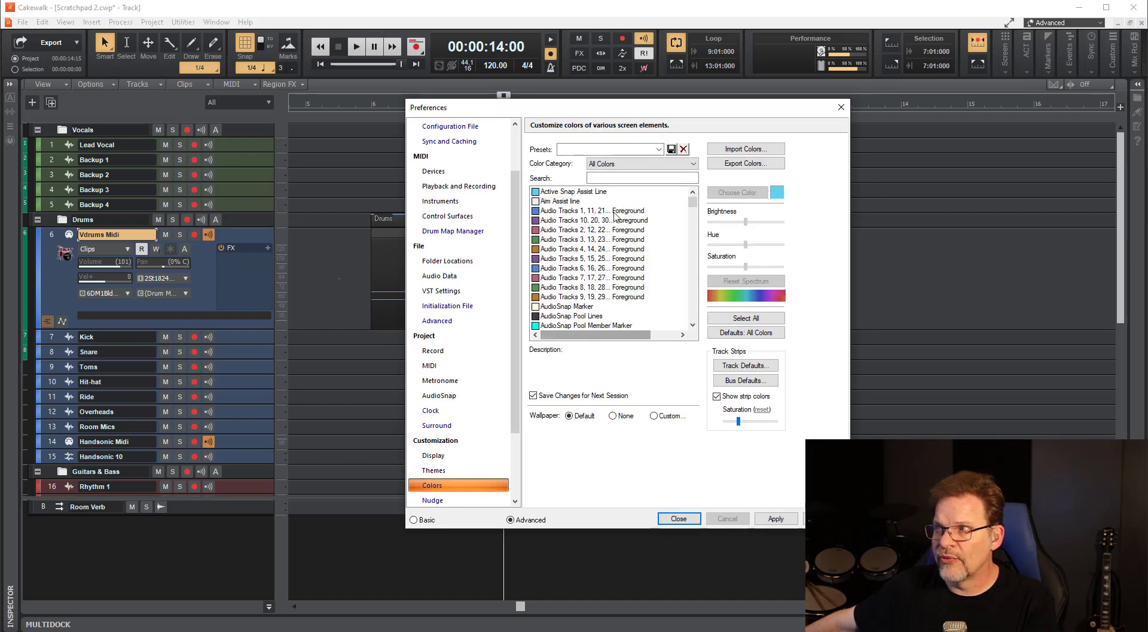
click(596, 212)
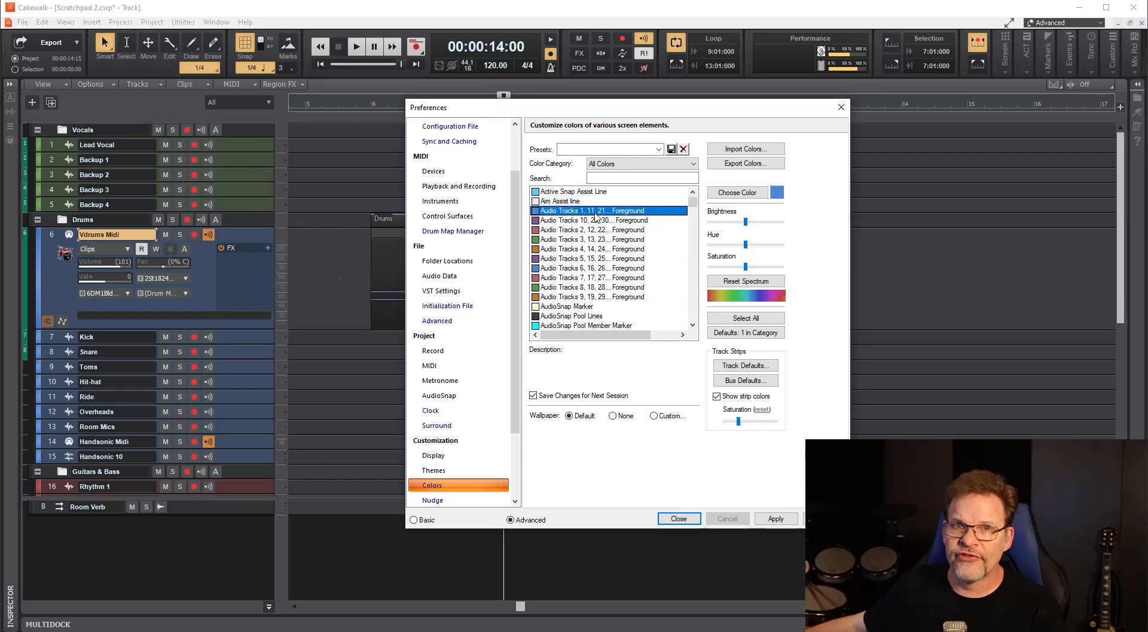
click(679, 518)
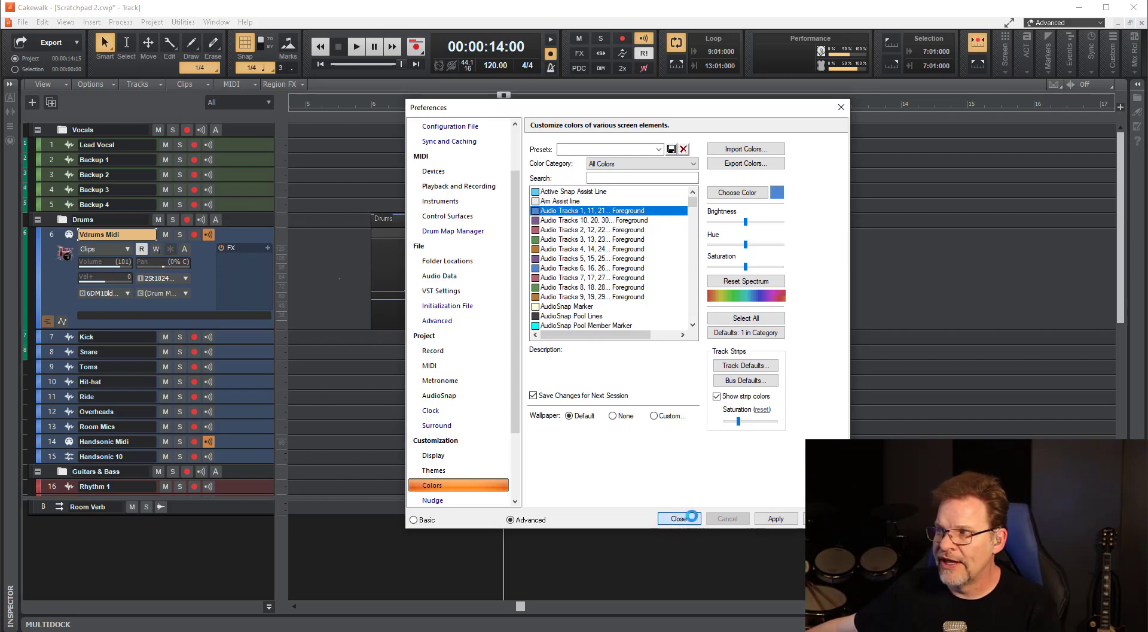
Switch to Studio One, hide the track list, and open the Appearance options with the dialog shrunk to uncover the arrangement.
click(260, 2)
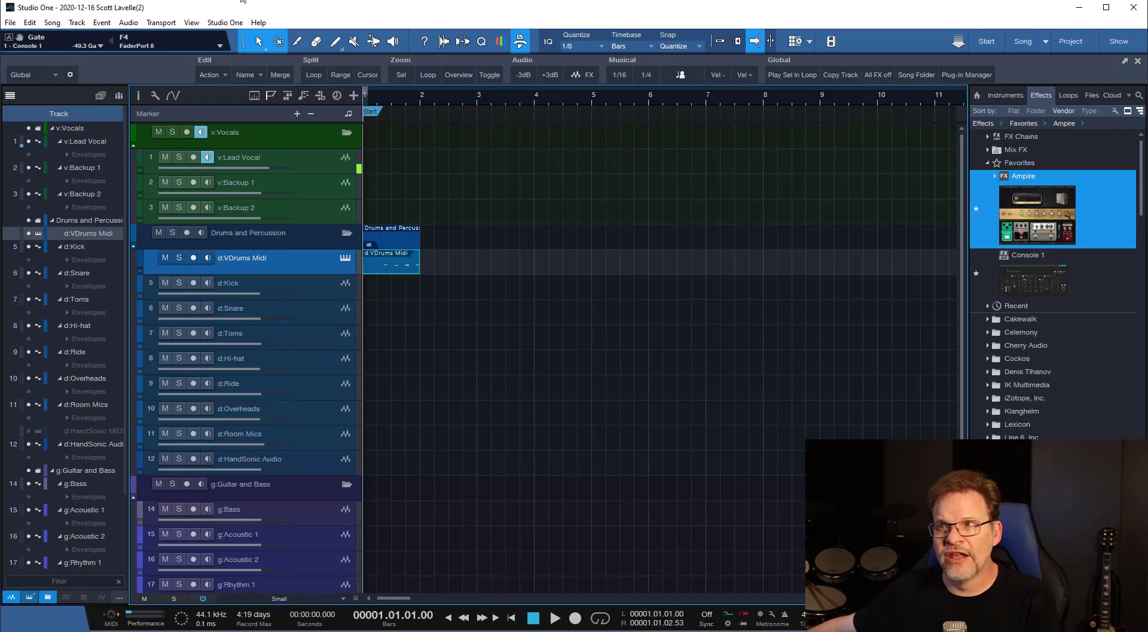
click(10, 95)
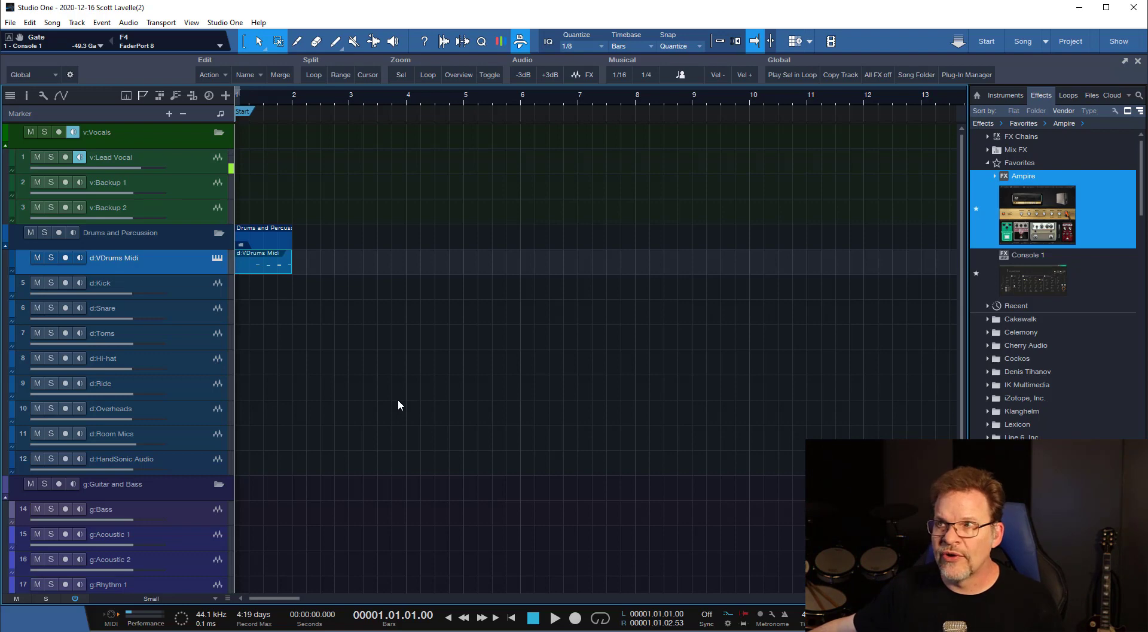
click(225, 23)
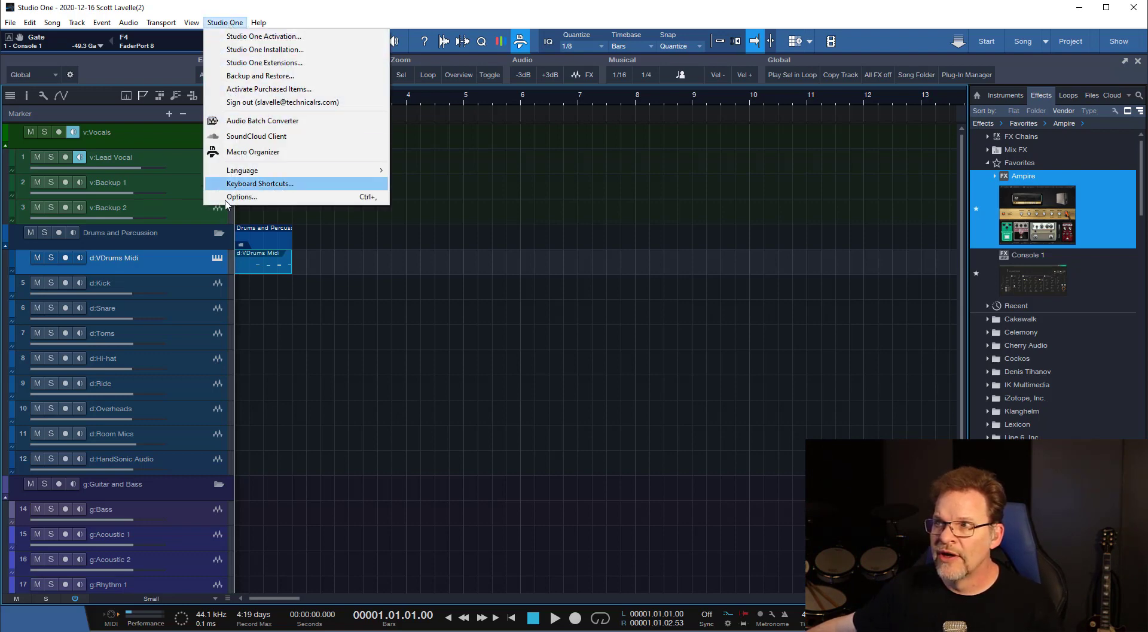
click(245, 197)
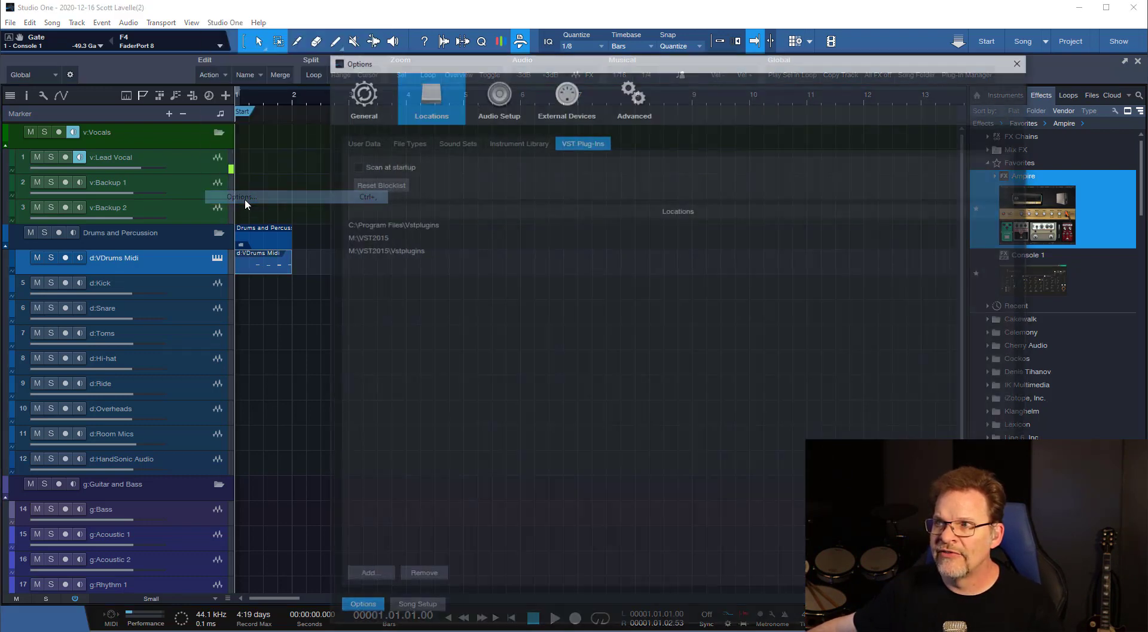
click(388, 109)
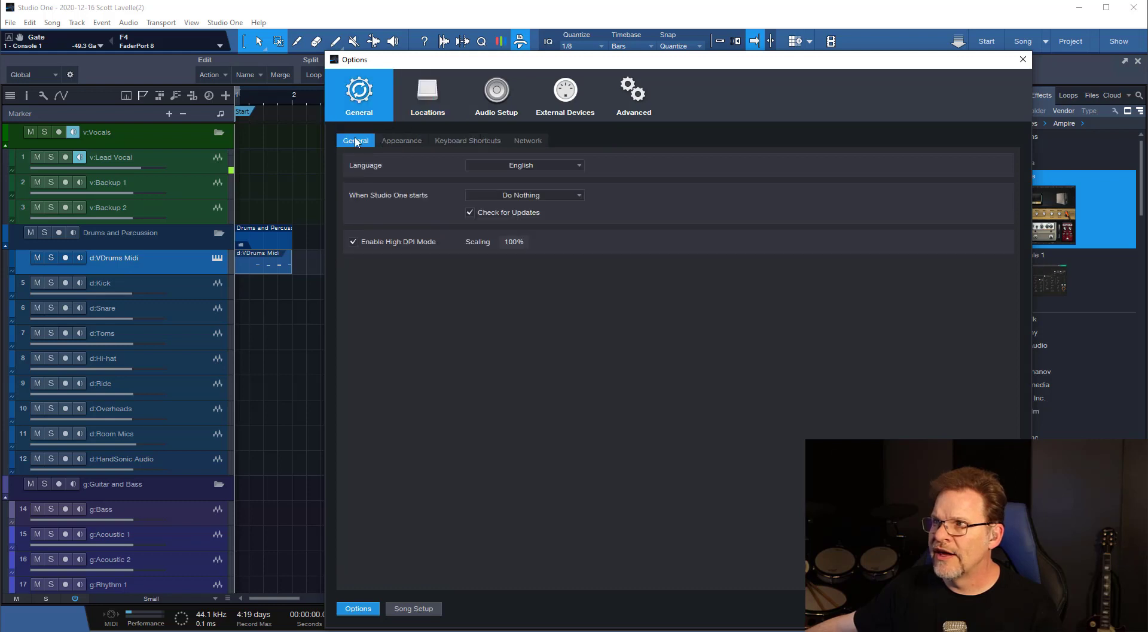
click(399, 140)
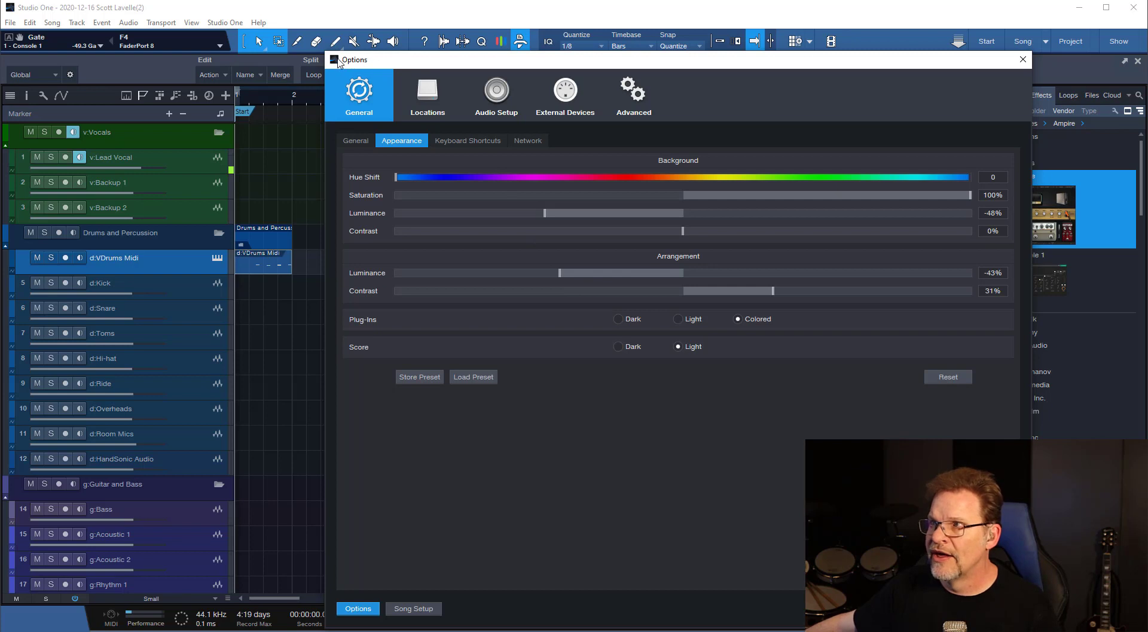
drag(326, 52, 532, 132)
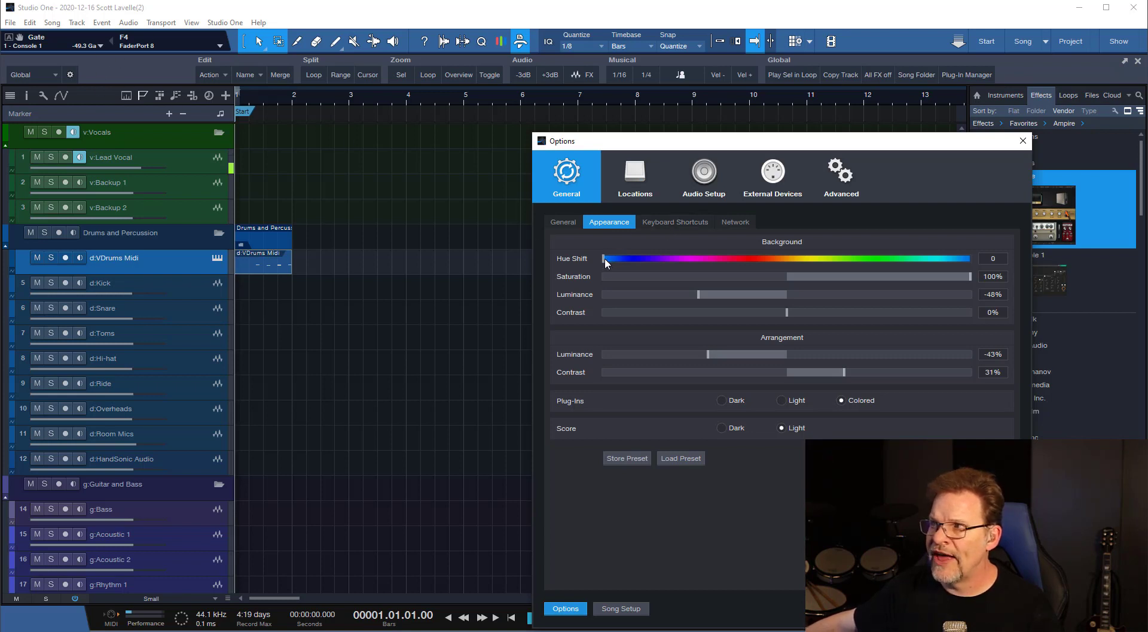
Try background hue shifts of 205 and 148, and return the hue shift to 0.
drag(605, 259, 703, 261)
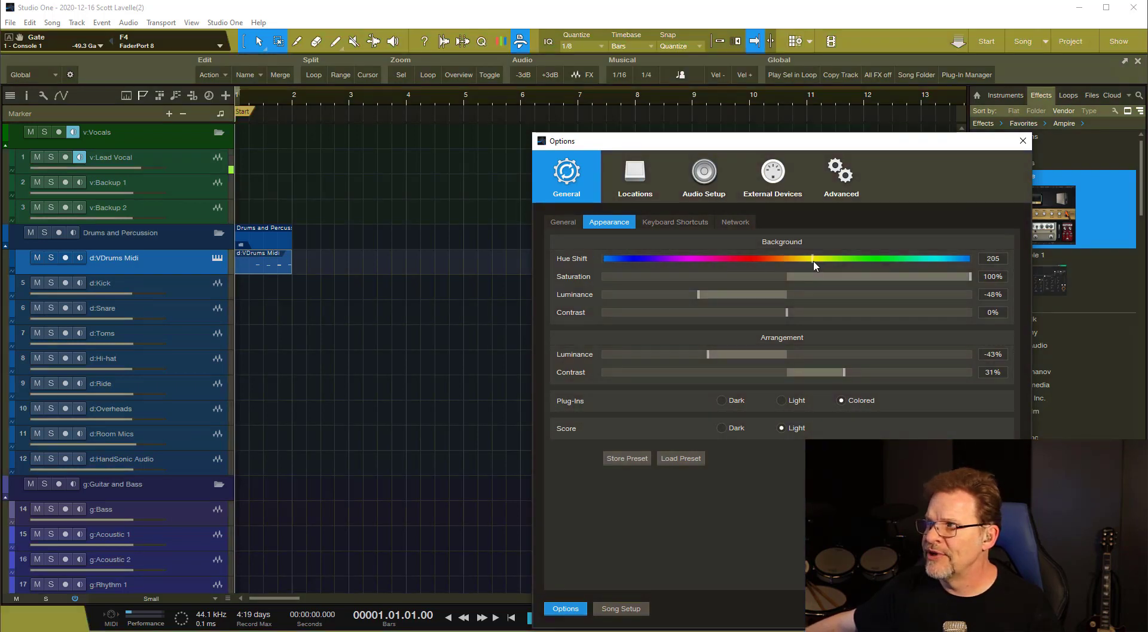
drag(814, 265, 756, 258)
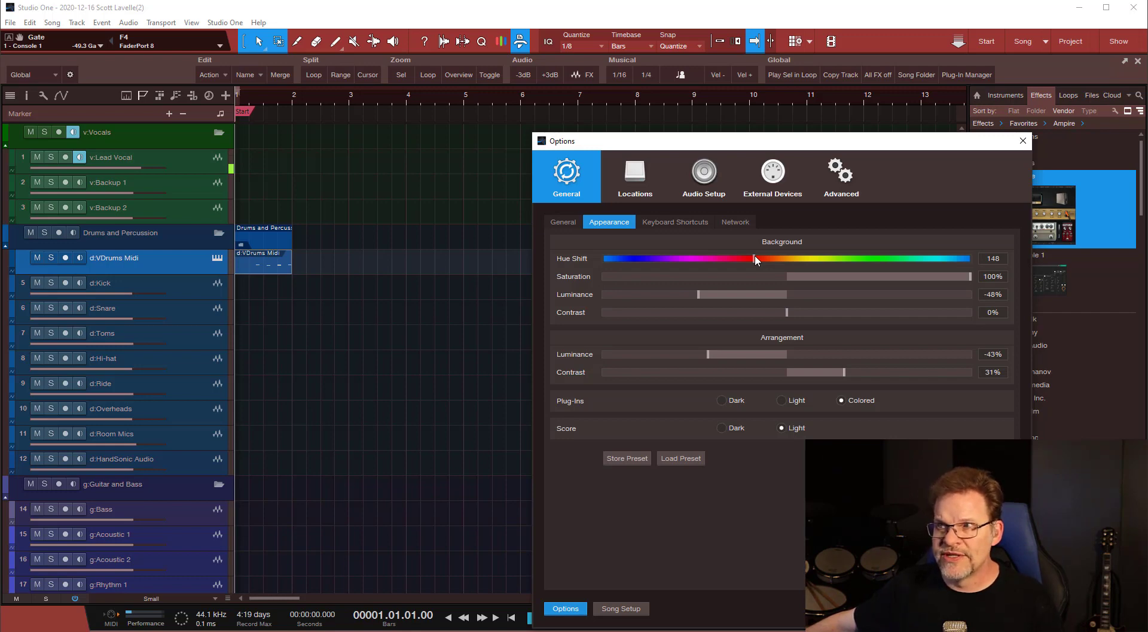
drag(653, 254, 558, 258)
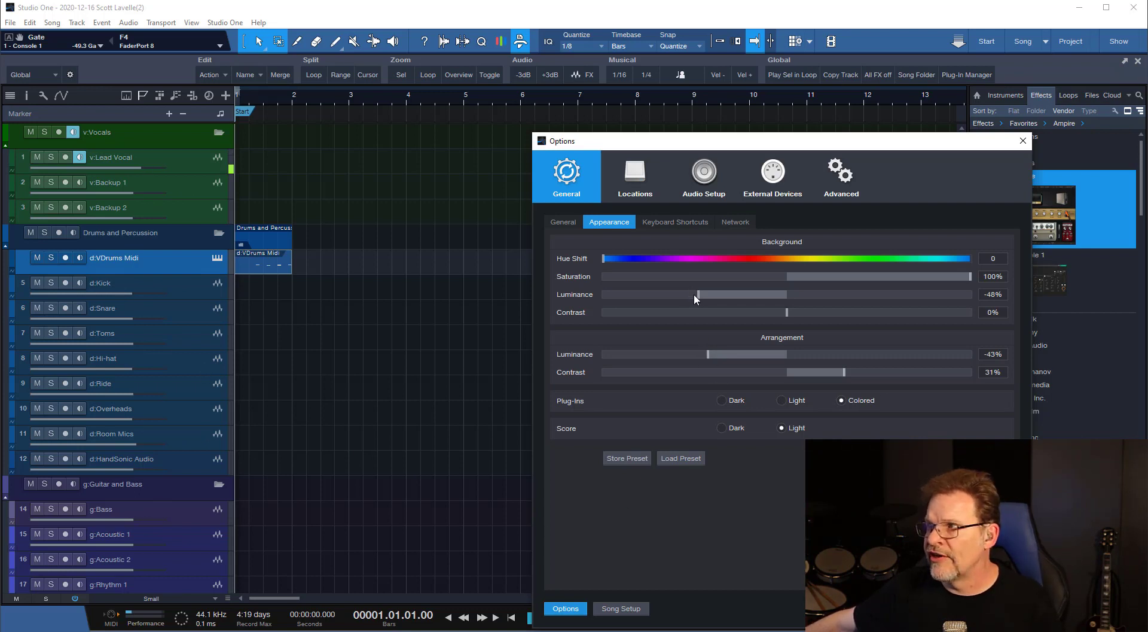
Try a background luminance of 73% and an arrangement luminance of 69%, and darken them to -68% and -69%.
drag(700, 293, 922, 305)
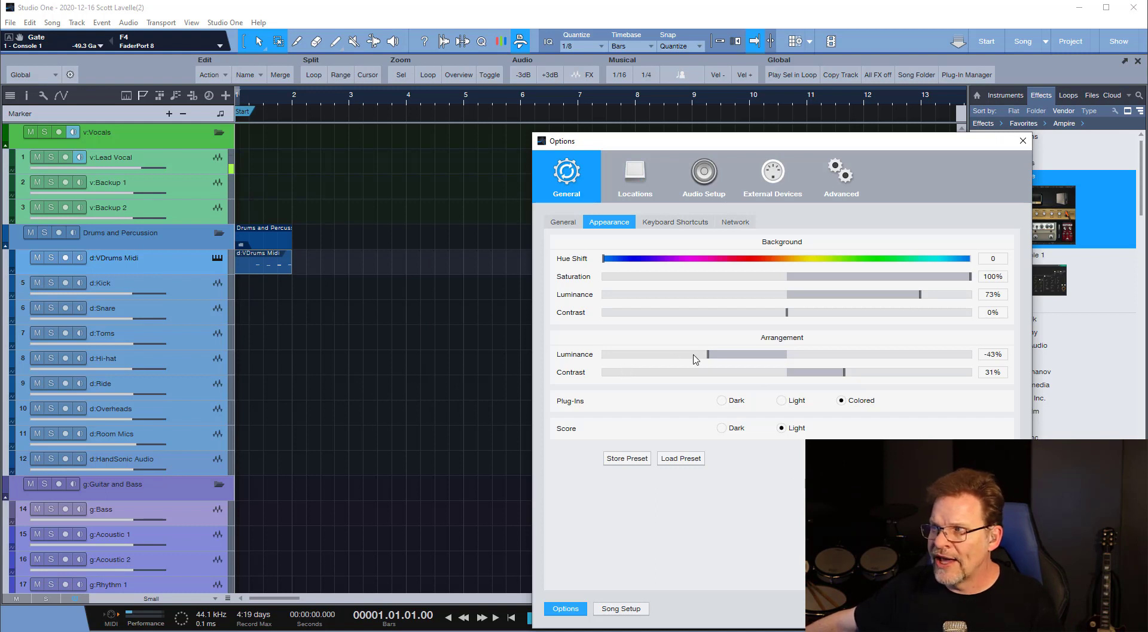
drag(710, 355, 917, 363)
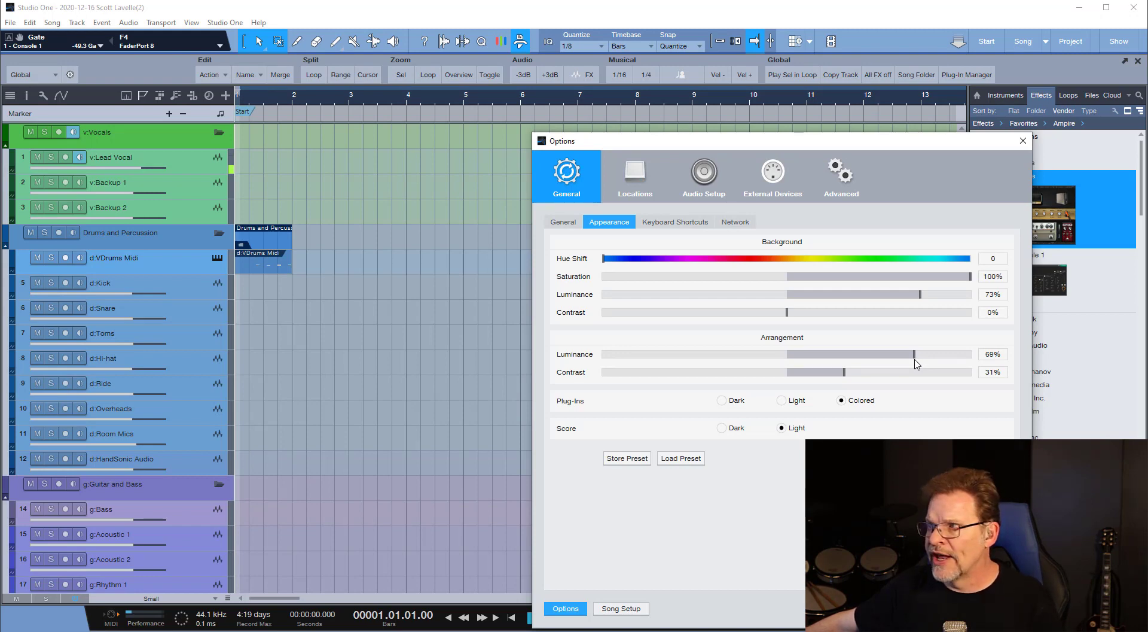
drag(917, 362, 660, 357)
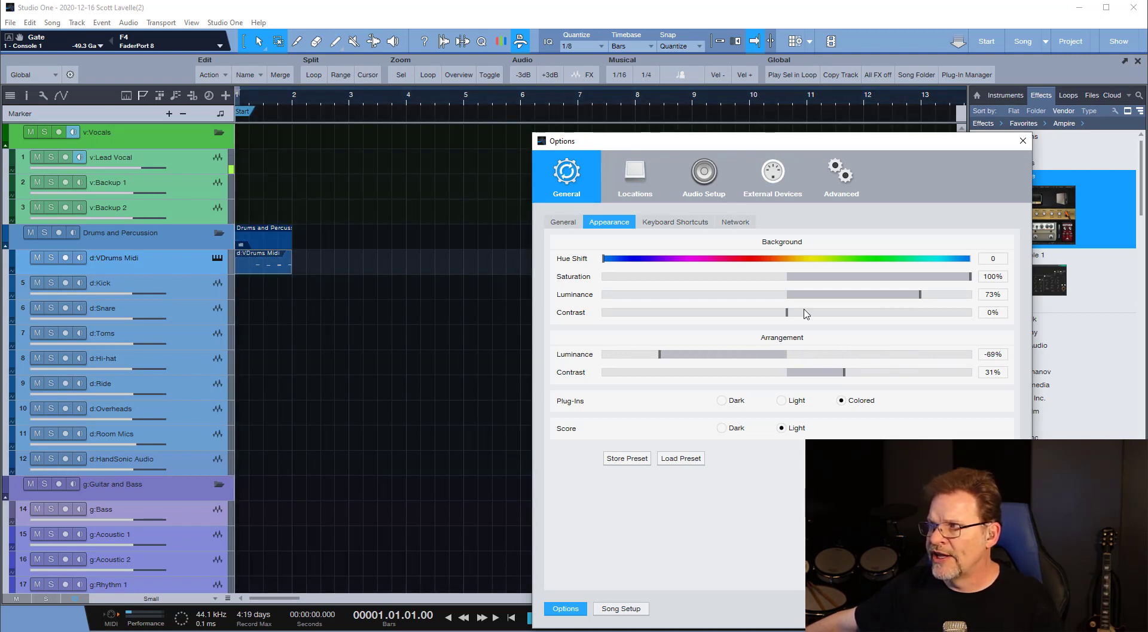
drag(920, 294, 672, 293)
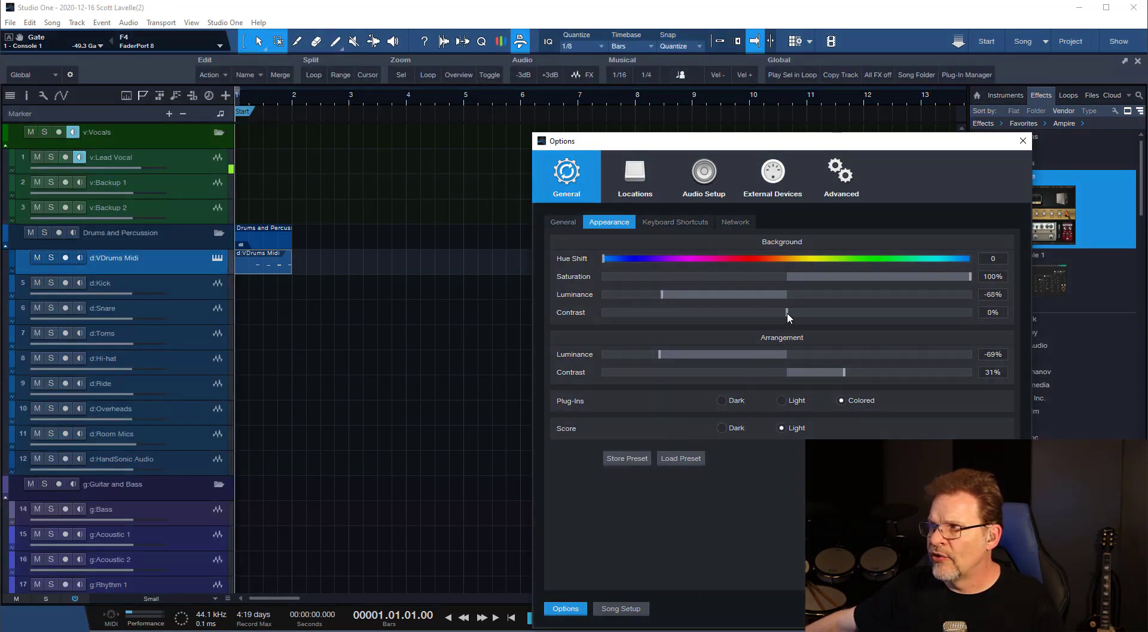
Try a background contrast of 96%, reduce it to 19%, set the arrangement contrast to 37%, and close the options.
drag(787, 312, 964, 313)
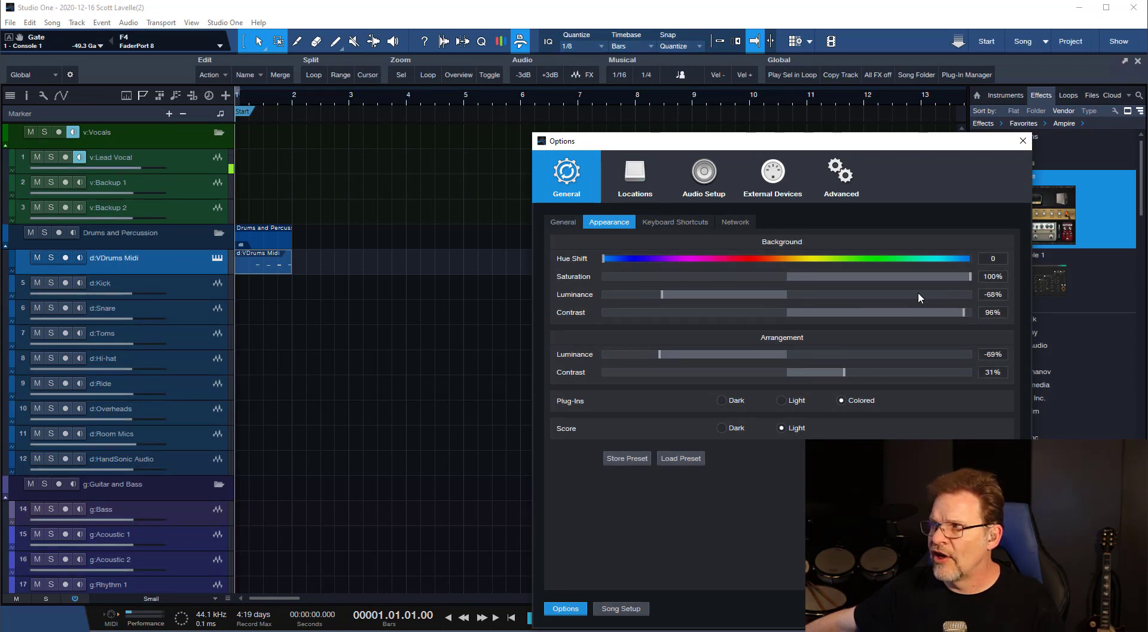
drag(963, 311, 822, 316)
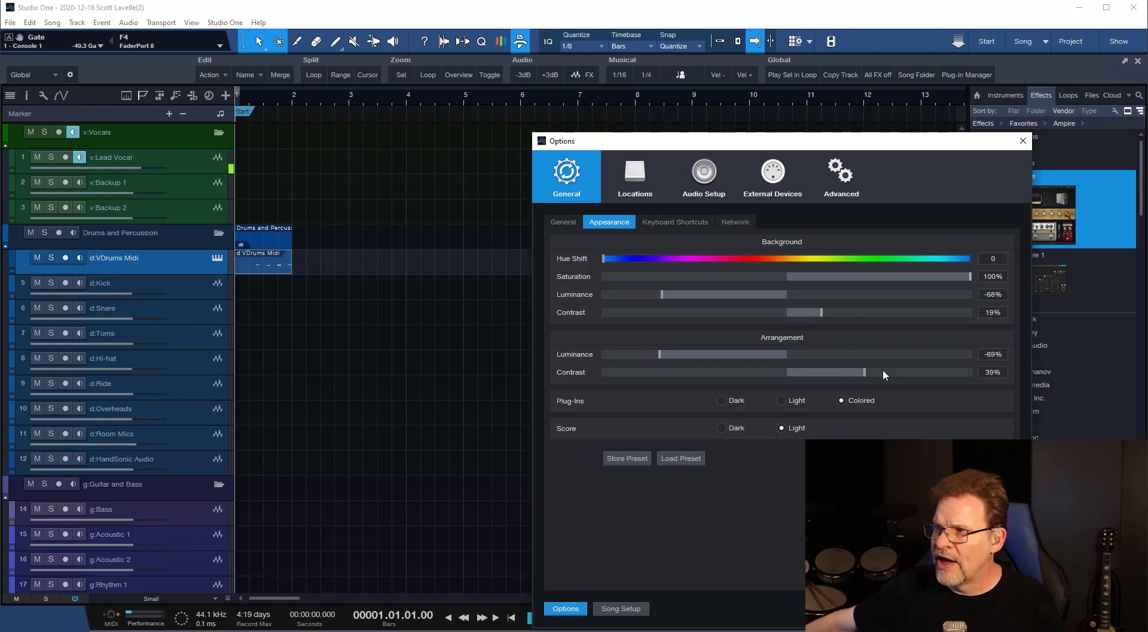
drag(883, 371, 943, 371)
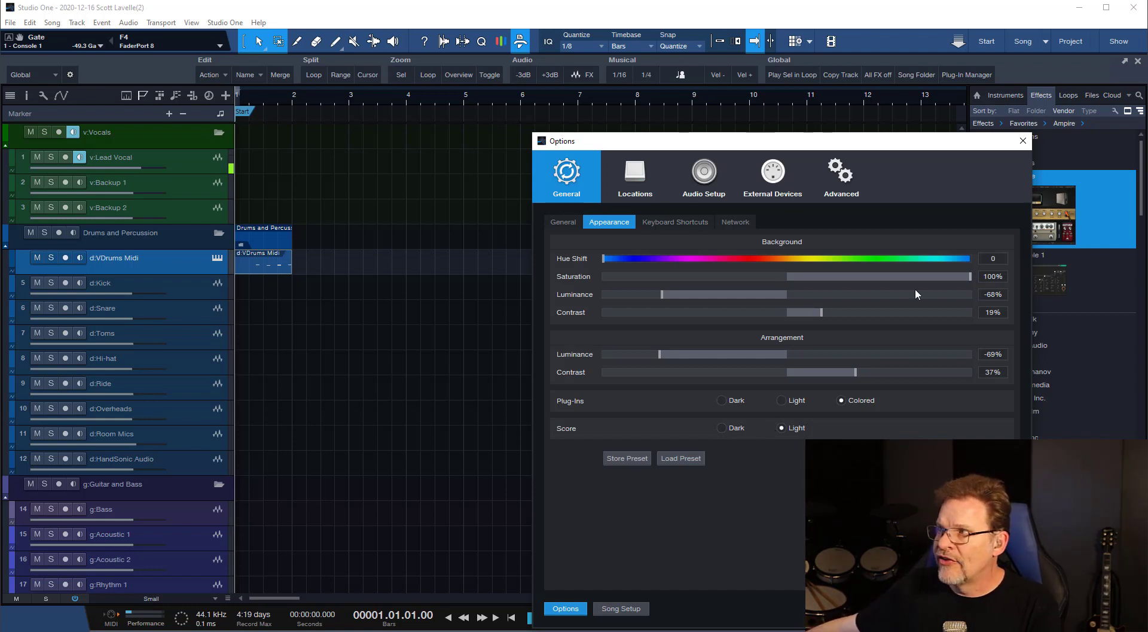
click(992, 608)
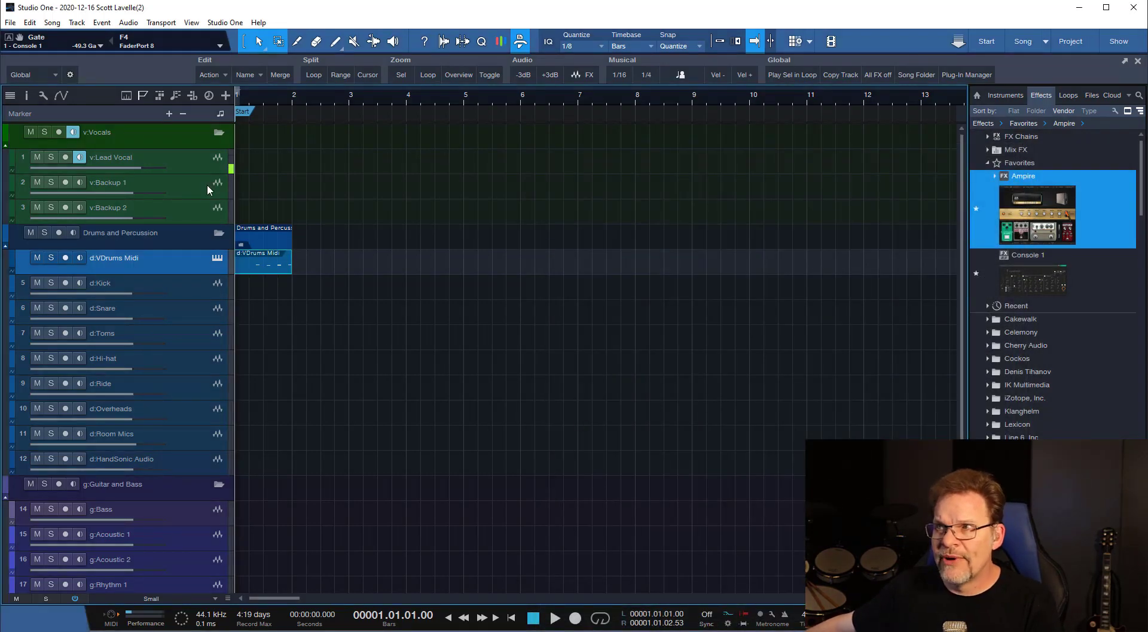
View the v:Lead Vocal track's color palette, and examine the color and keyword assignments in the expanded Color Toolbar before closing it.
click(12, 158)
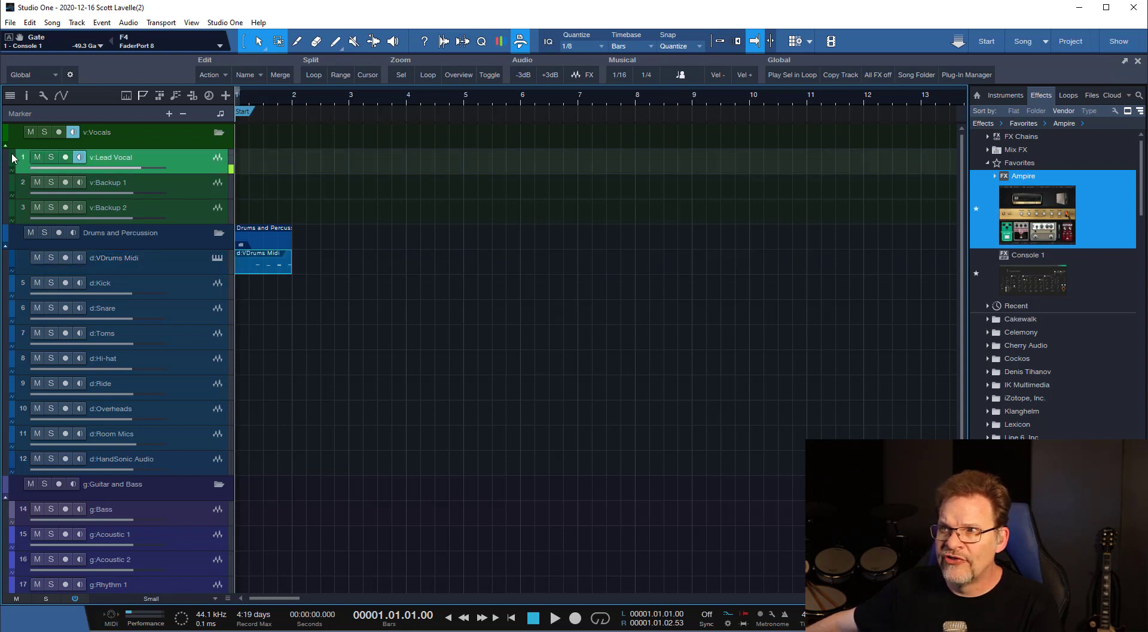
click(12, 157)
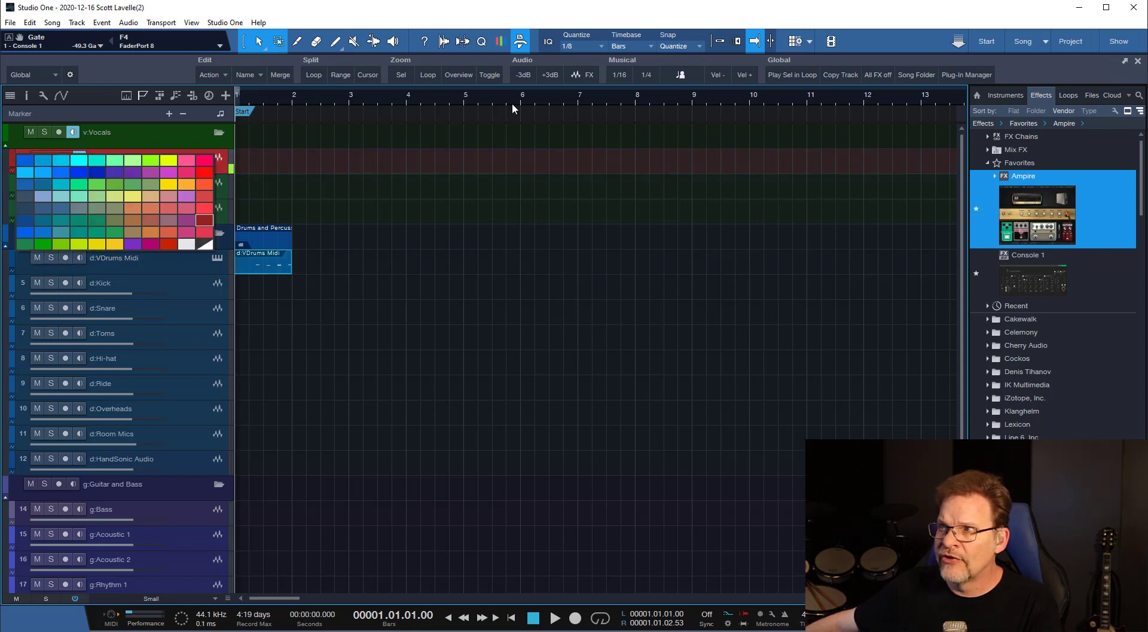
click(503, 43)
click(502, 42)
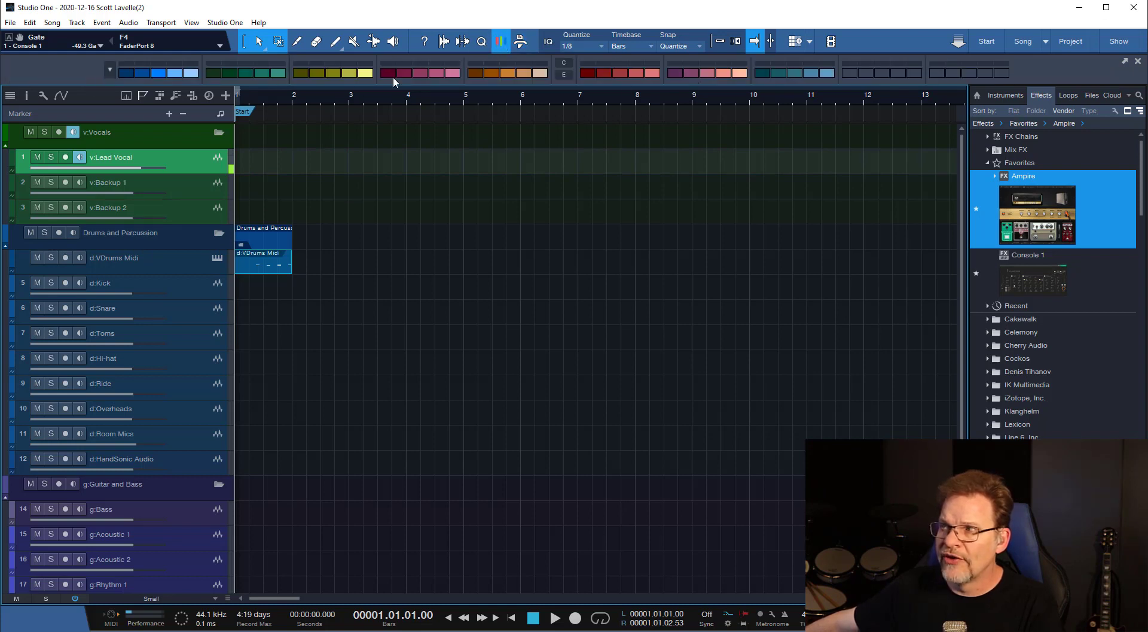
click(1126, 62)
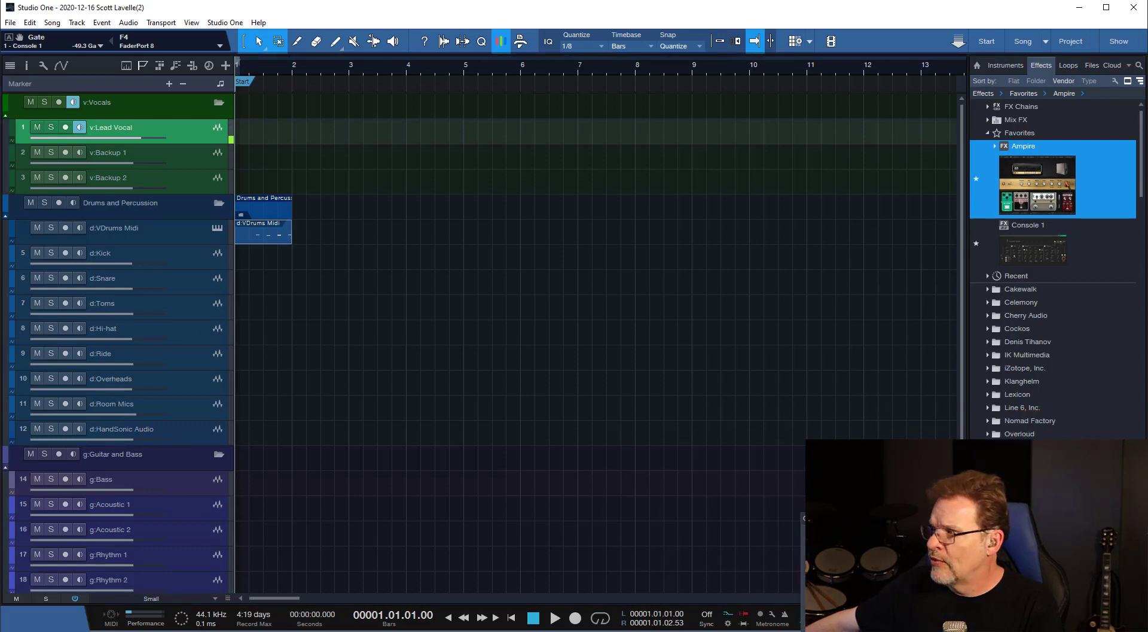
drag(426, 323, 439, 223)
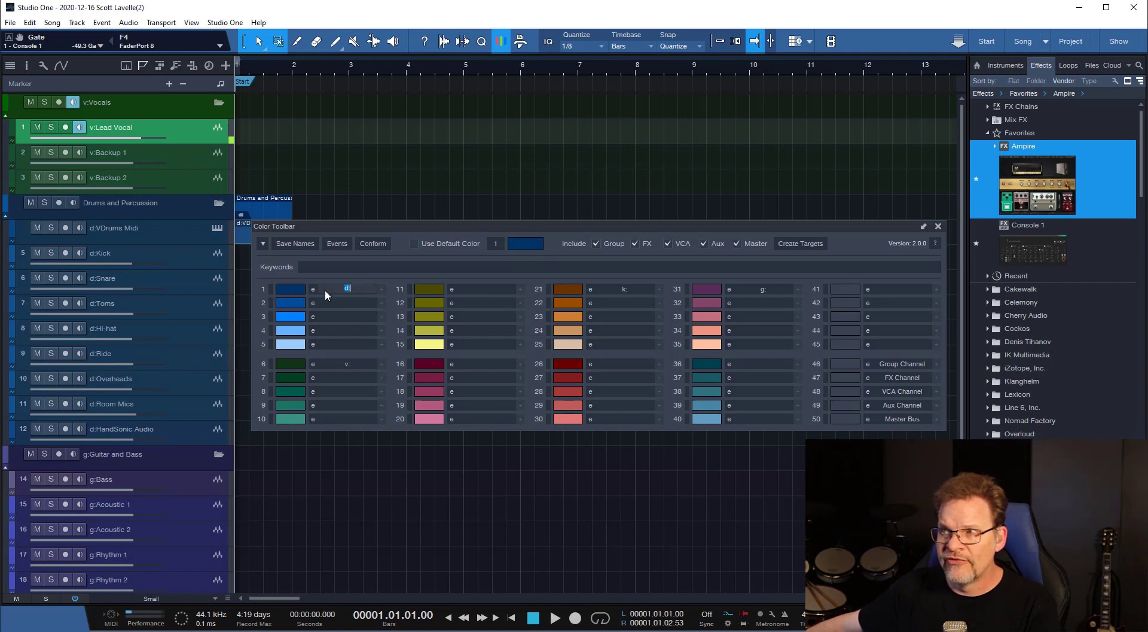
click(942, 227)
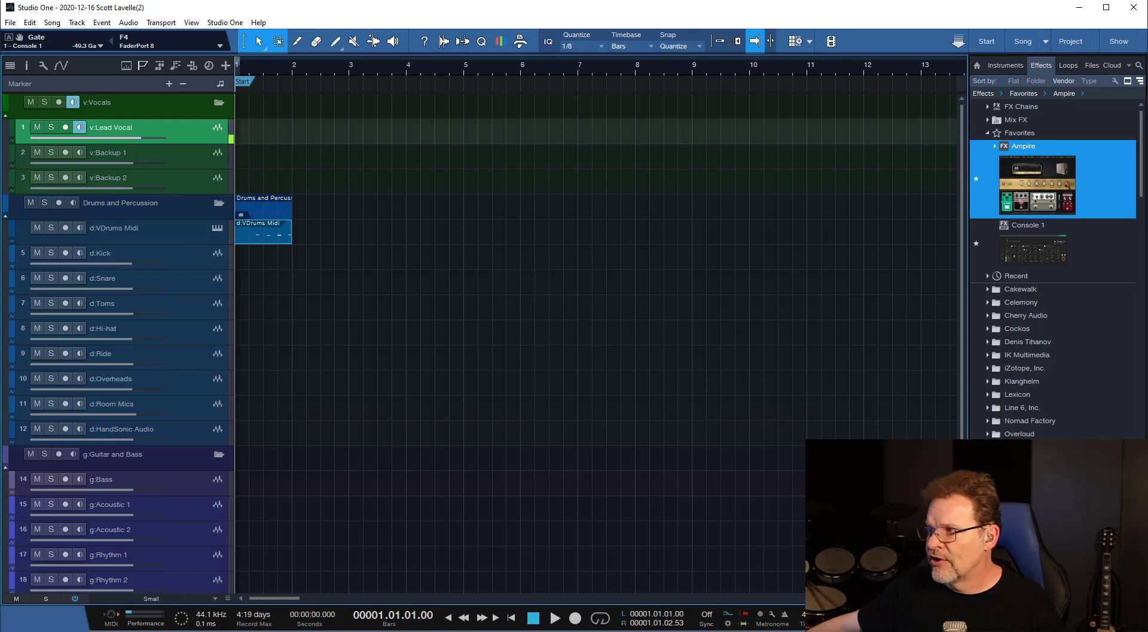
Show the mixer console to view its channel colors, hide it, and switch to Cakewalk.
key(F3)
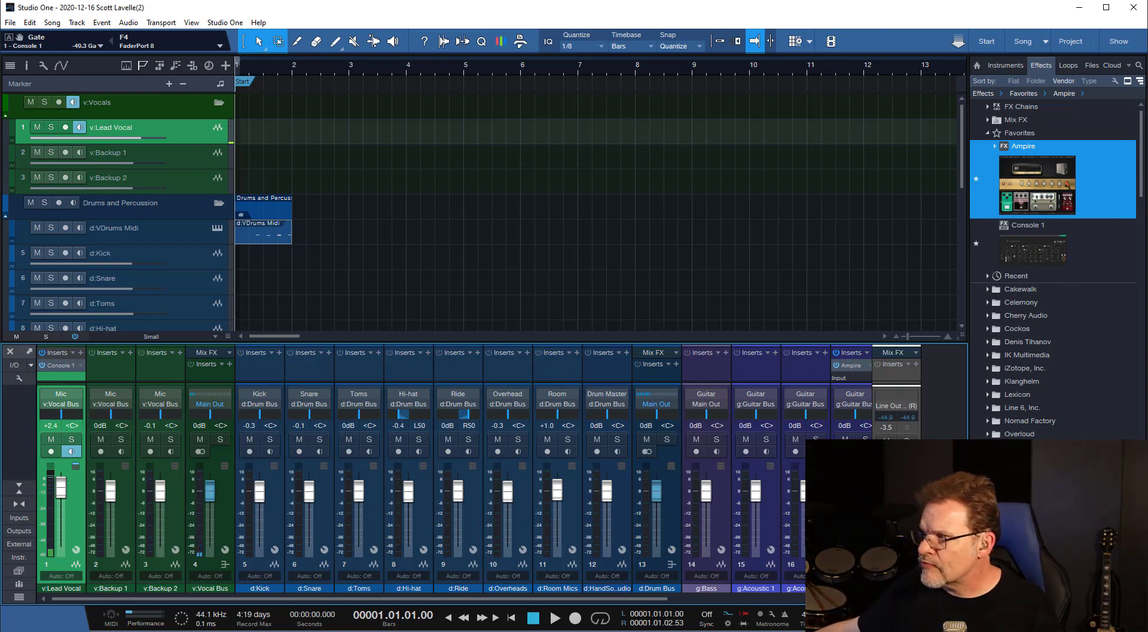
key(F3)
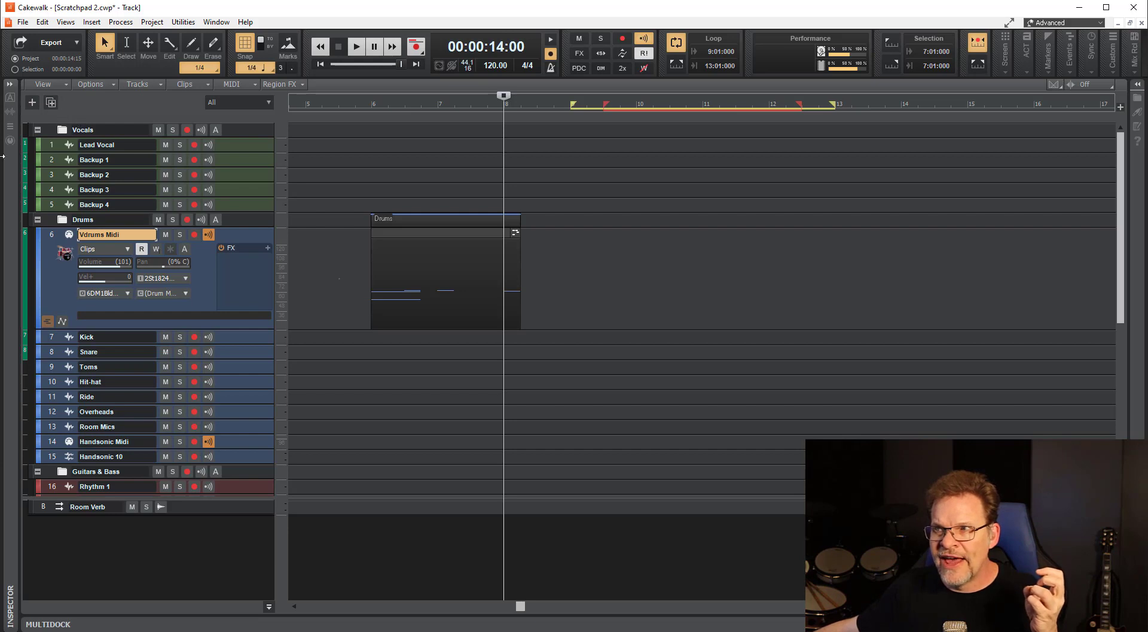
Slightly reduce the Vdrums Midi track's height and open the Console view.
double_click(224, 326)
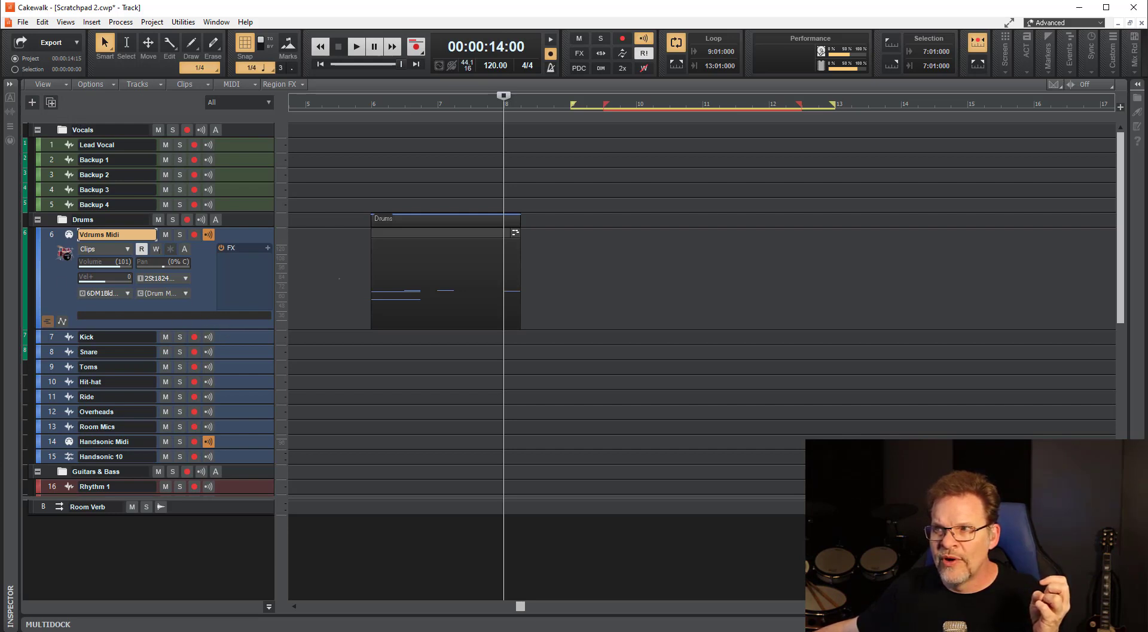
drag(225, 256, 225, 317)
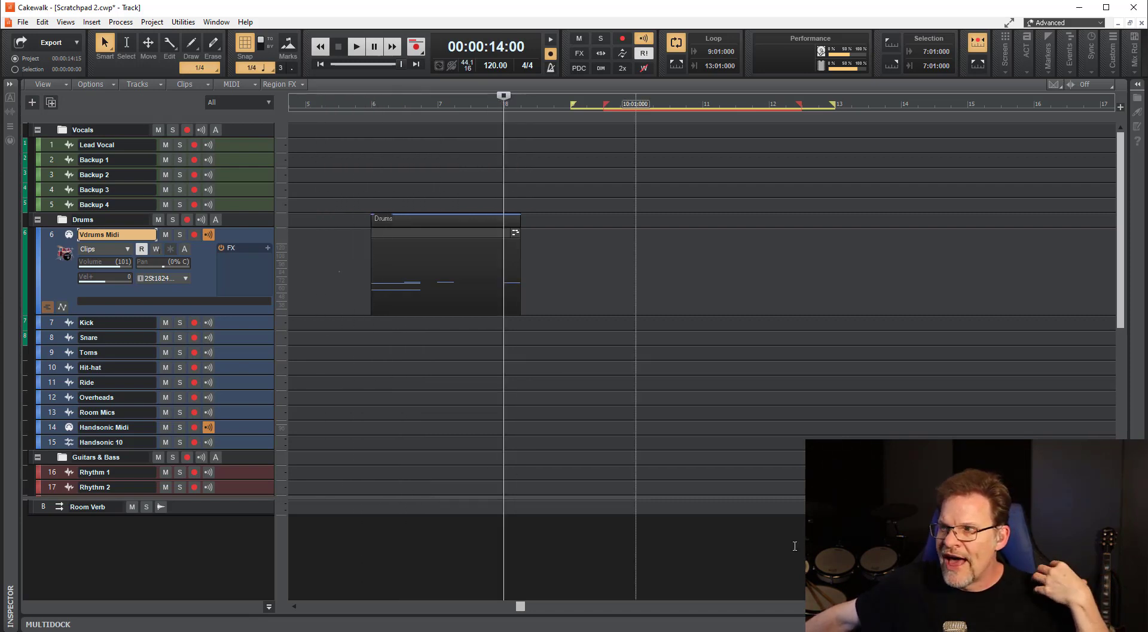
click(65, 22)
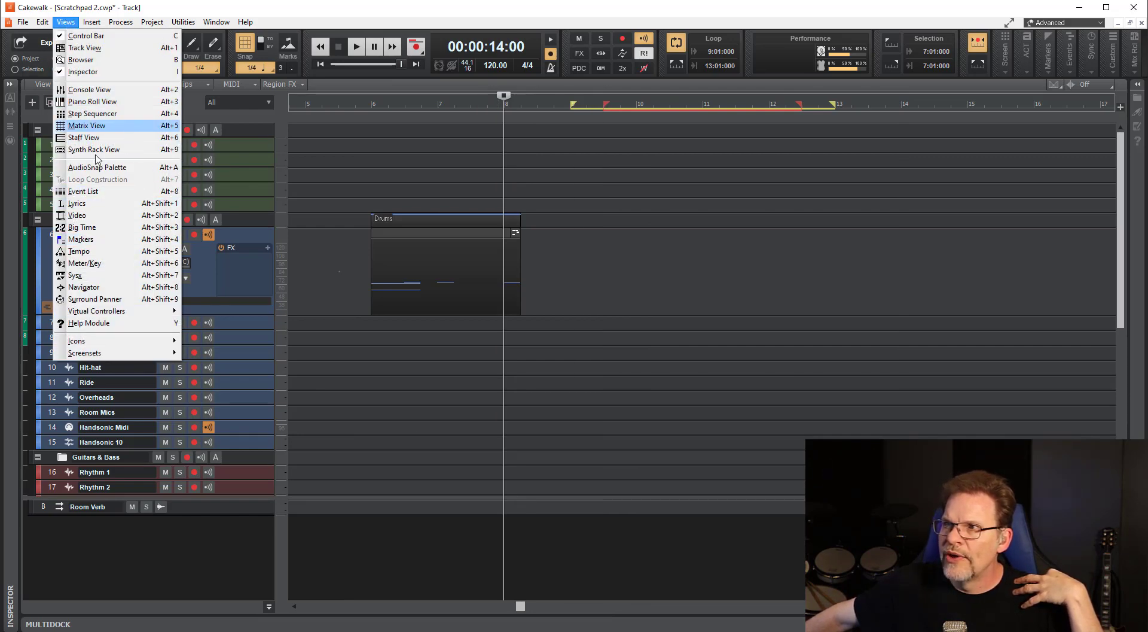
click(89, 90)
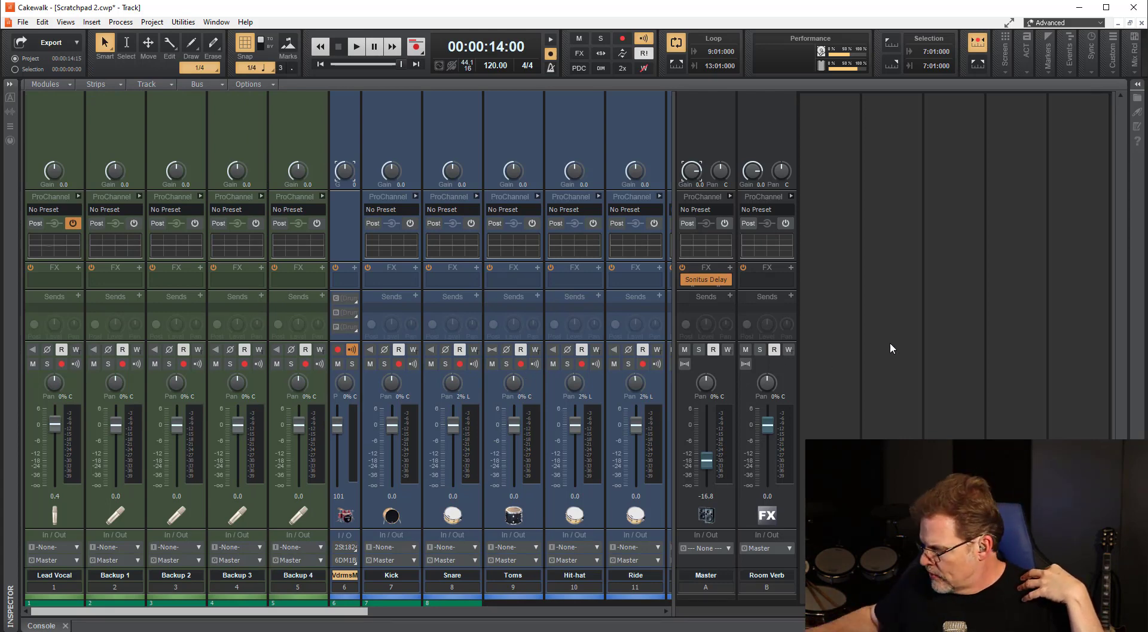
Show the browser's audio effects, expand the Reverb folder and select Abbey Road Chambers Mono/Stereo.
key(b)
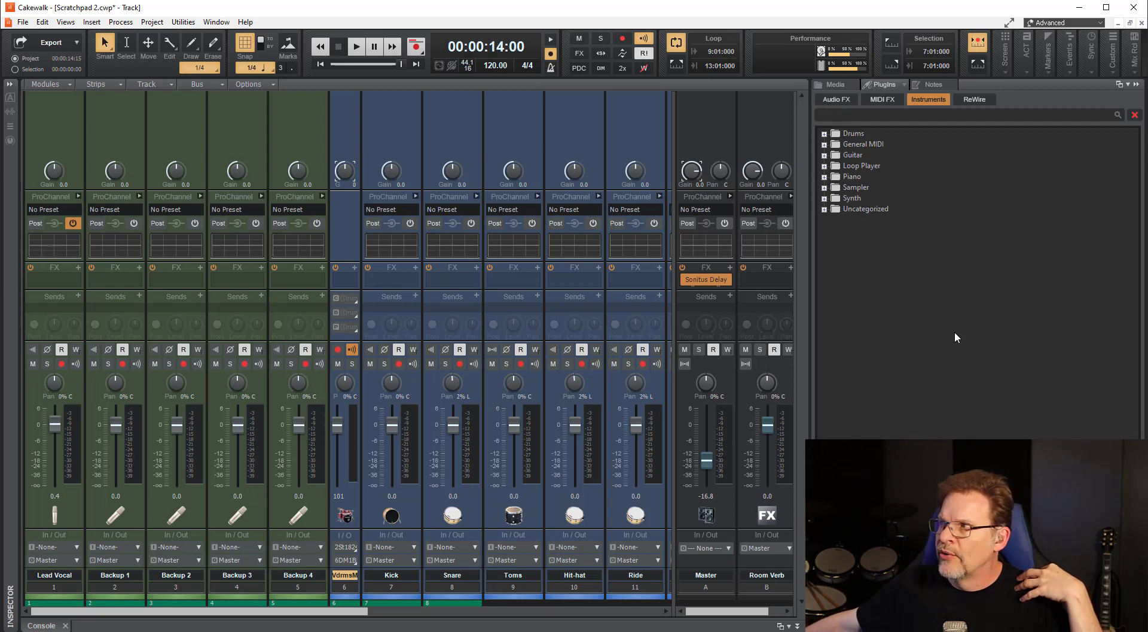
click(841, 98)
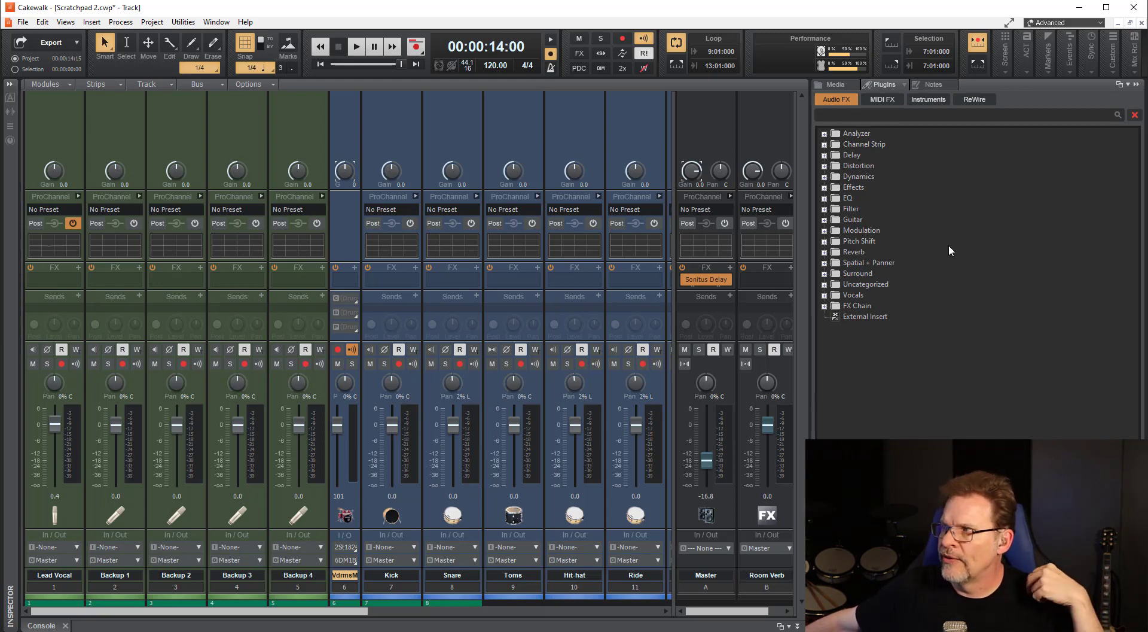
click(825, 252)
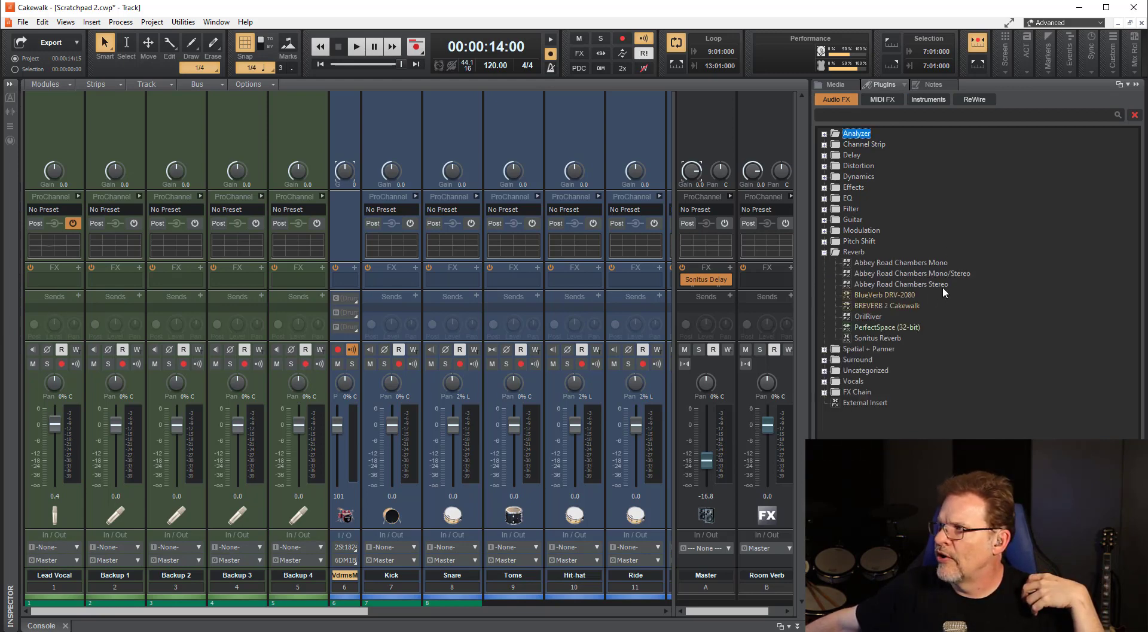
click(913, 274)
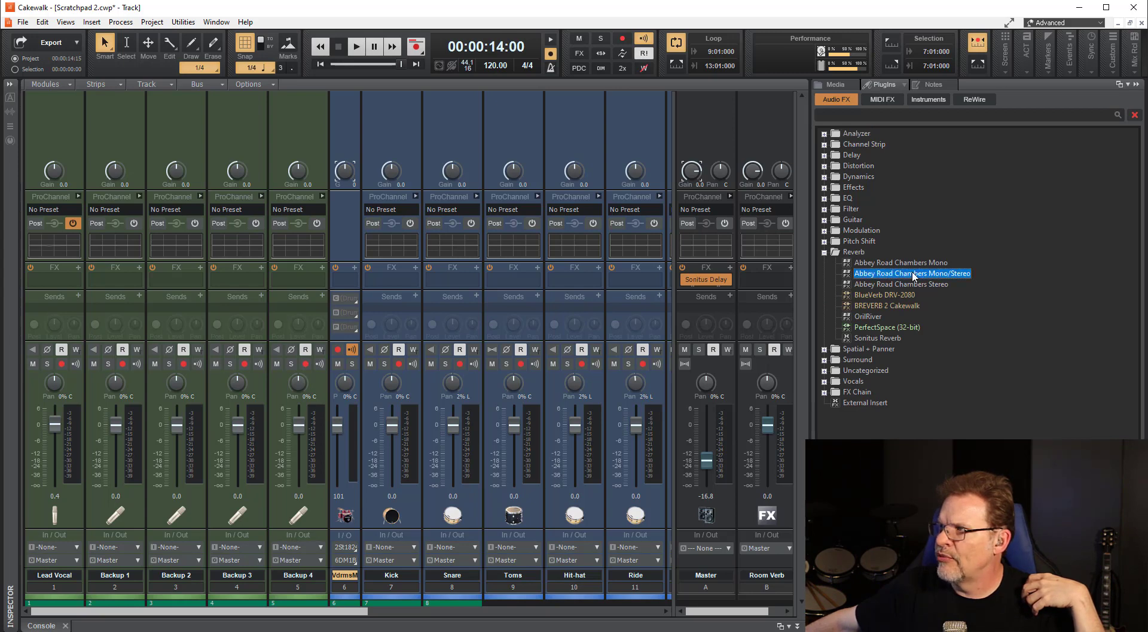
Try to add Abbey Road Chambers Mono/Stereo directly to the Lead Vocal channel's sends.
drag(912, 273, 60, 308)
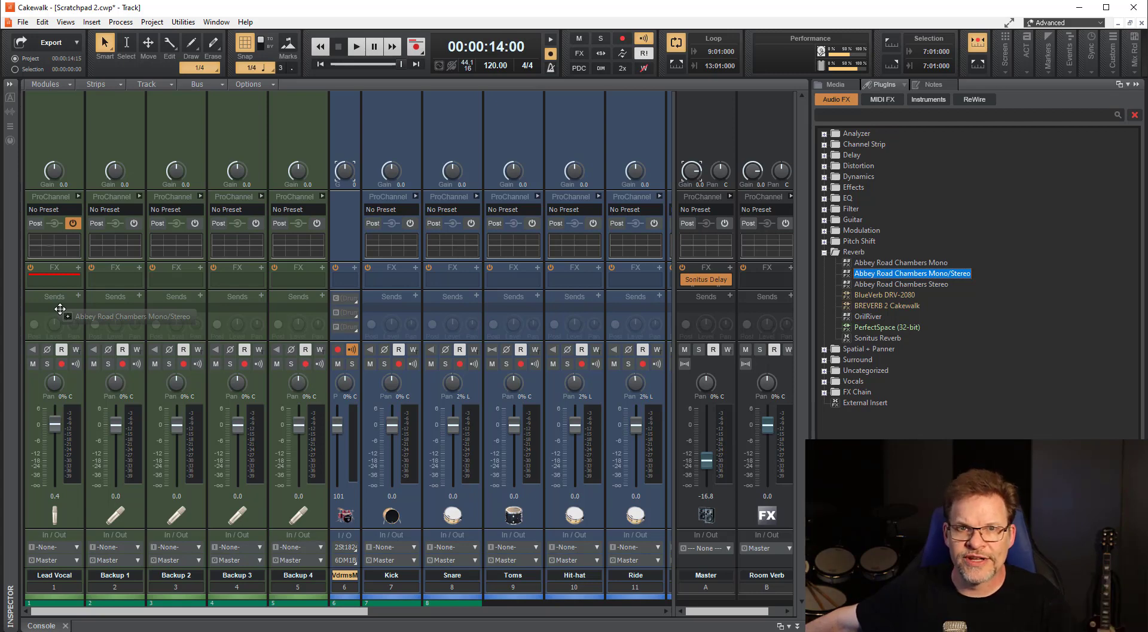
drag(60, 309, 900, 268)
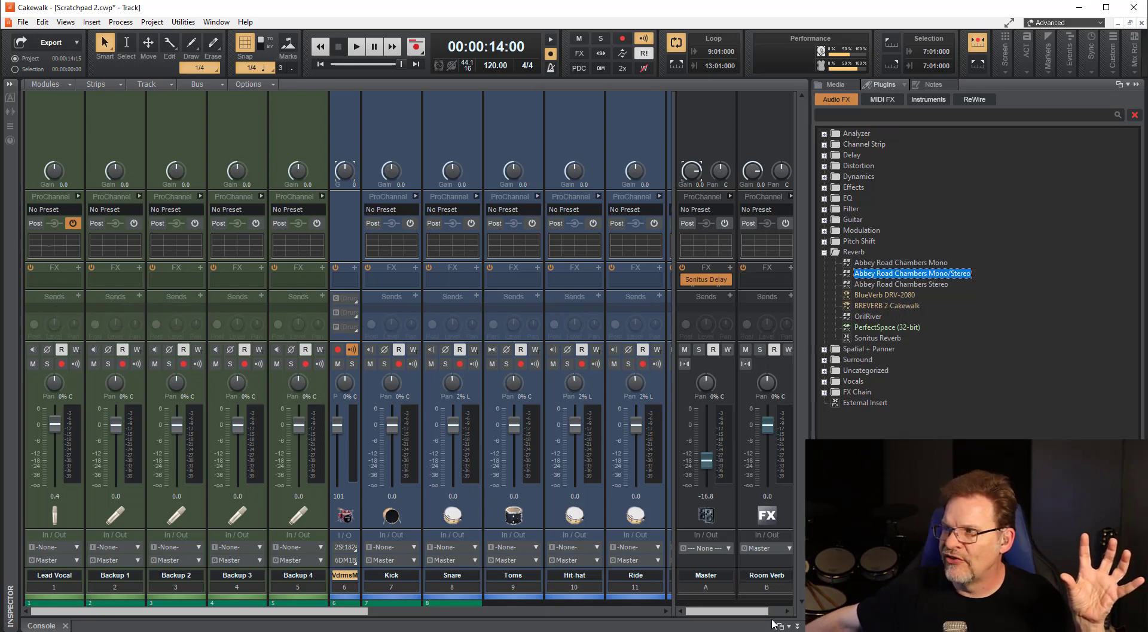
mouse_move(359, 611)
mouse_down()
mouse_move(716, 626)
mouse_move(419, 623)
mouse_move(756, 621)
mouse_move(354, 626)
mouse_up()
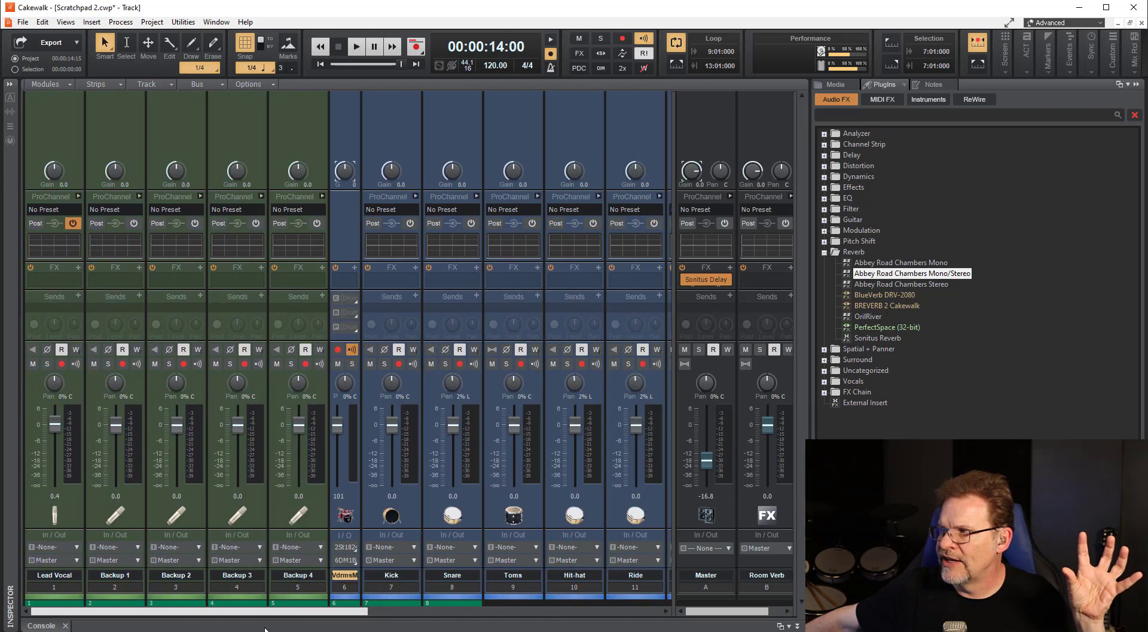
Insert a stereo bus next to the Master bus and name it AR.
right_click(711, 141)
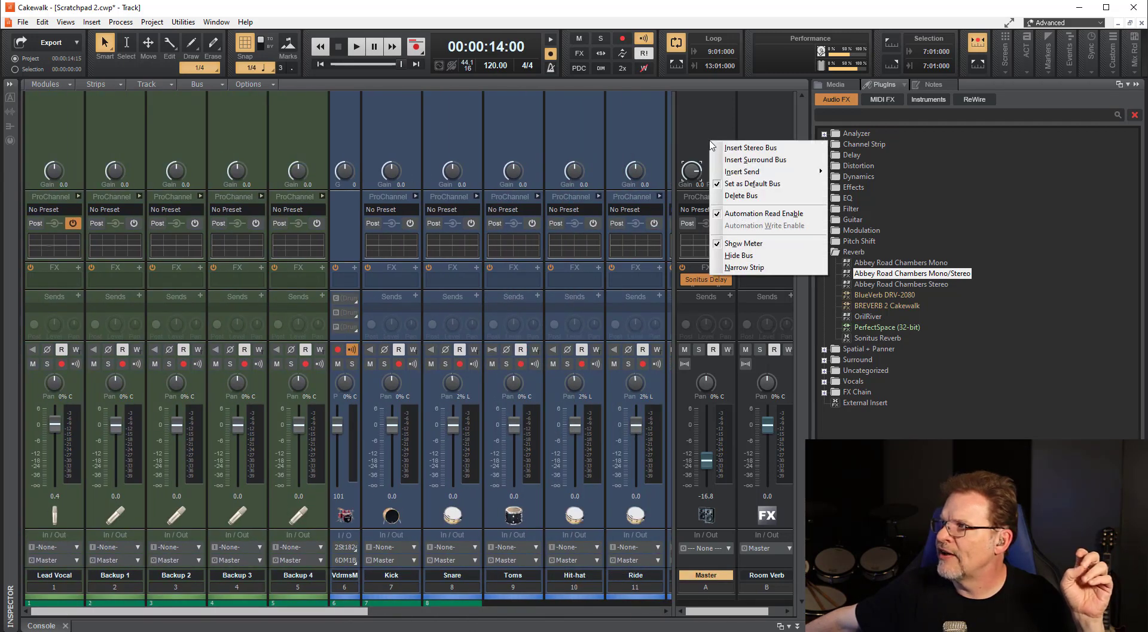
click(751, 147)
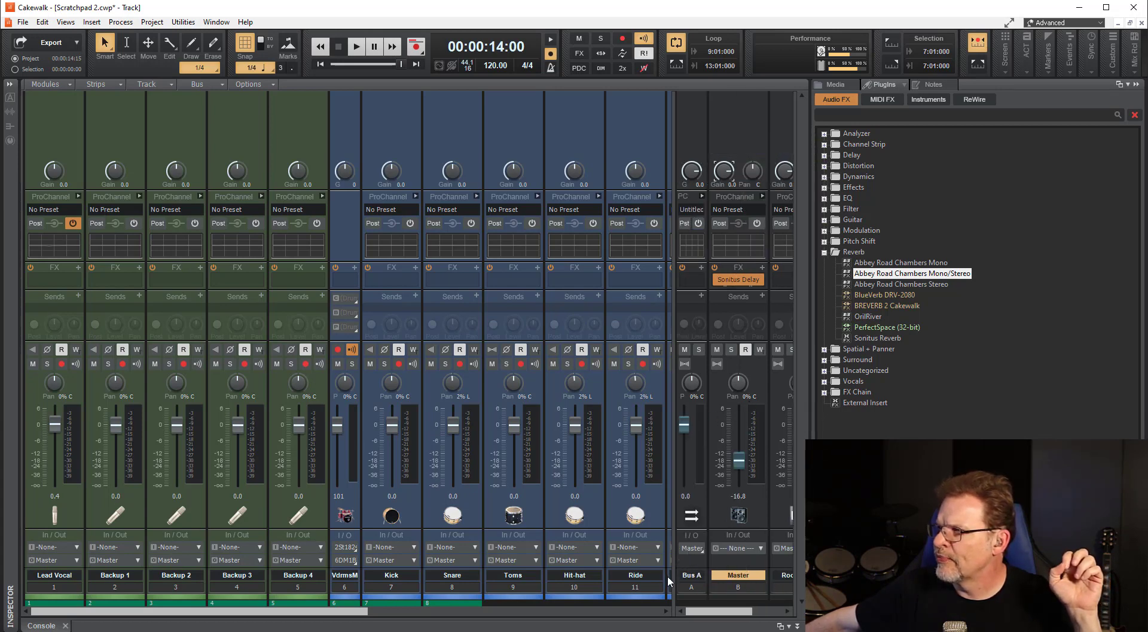
double_click(691, 575)
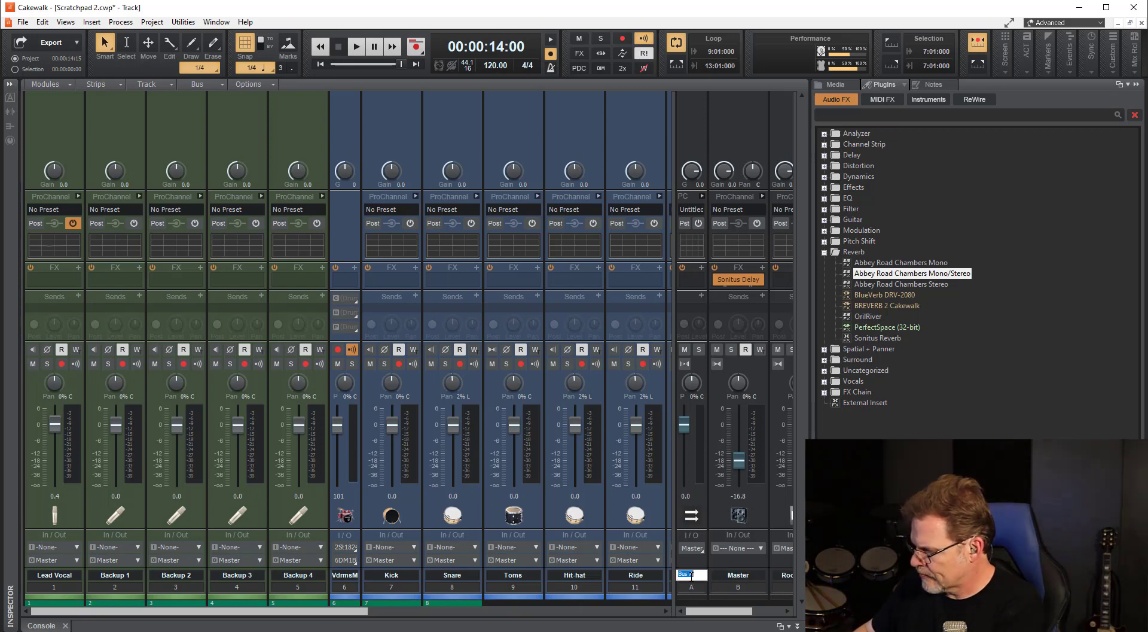
text(AR)
key(Return)
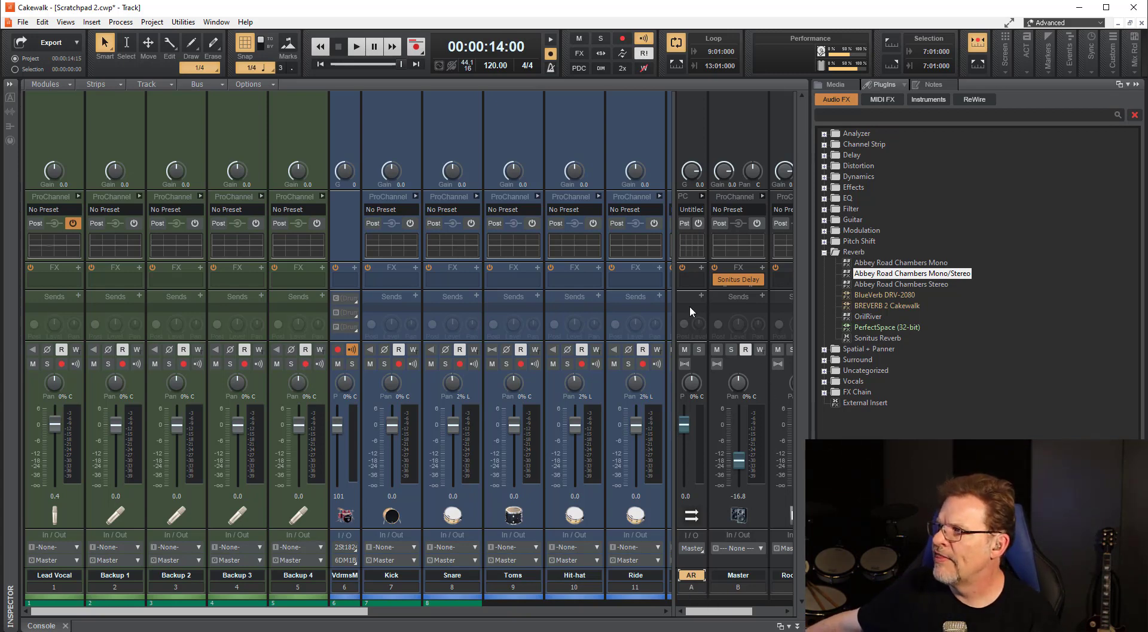
Add Abbey Road Chambers Mono/Stereo to the AR bus's effects and create a send from Lead Vocal to AR.
mouse_move(903, 275)
mouse_down()
mouse_move(727, 312)
mouse_move(698, 309)
mouse_move(696, 287)
mouse_up()
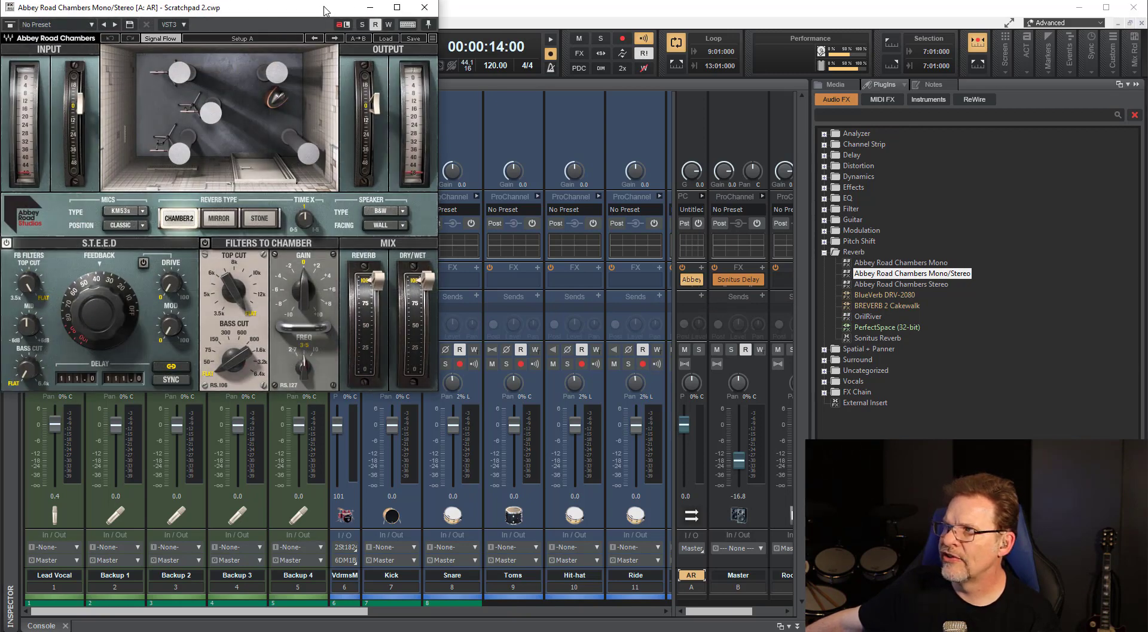
drag(326, 11, 445, 64)
click(545, 59)
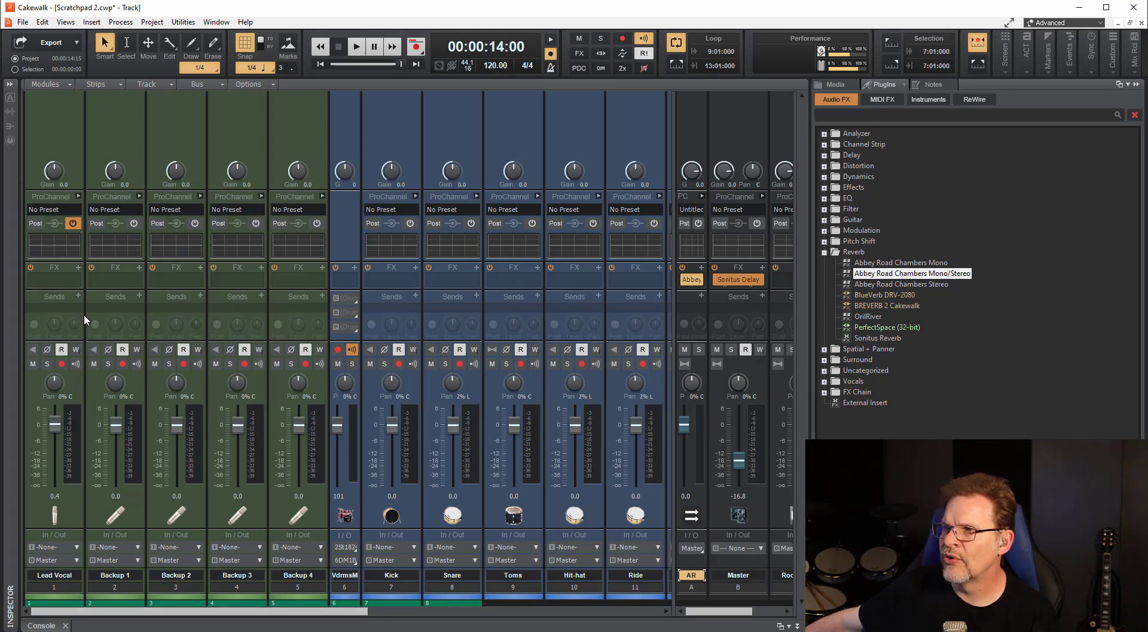
click(78, 294)
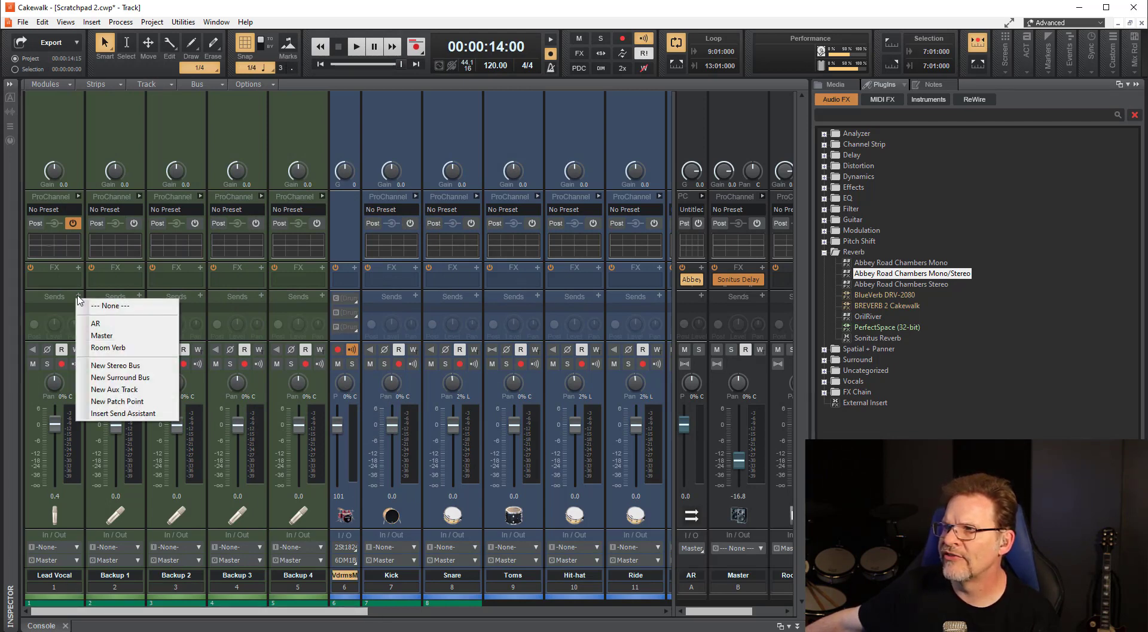
click(108, 324)
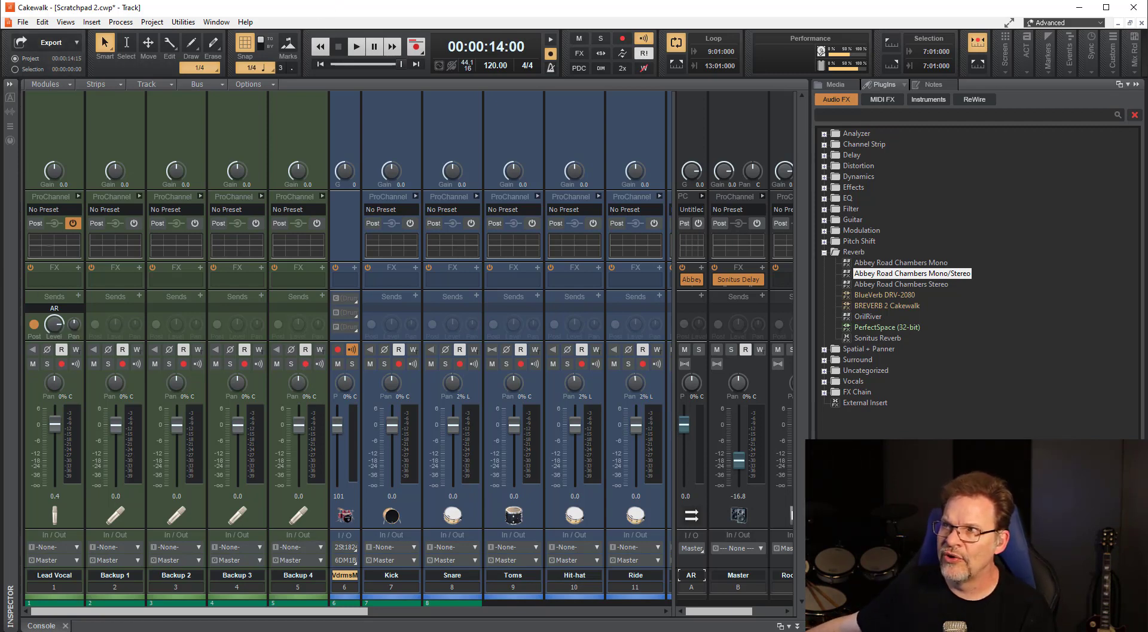
Switch to Studio One, show the mixer and enlarge it to expose the channels' inserts and sends.
key(alt+Tab)
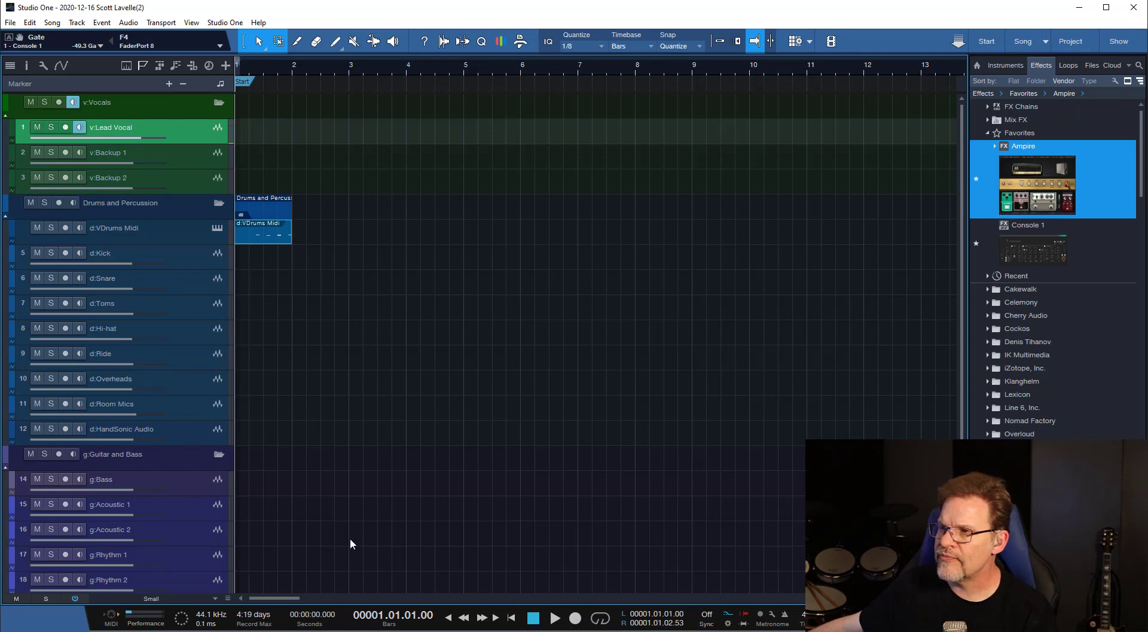
key(F3)
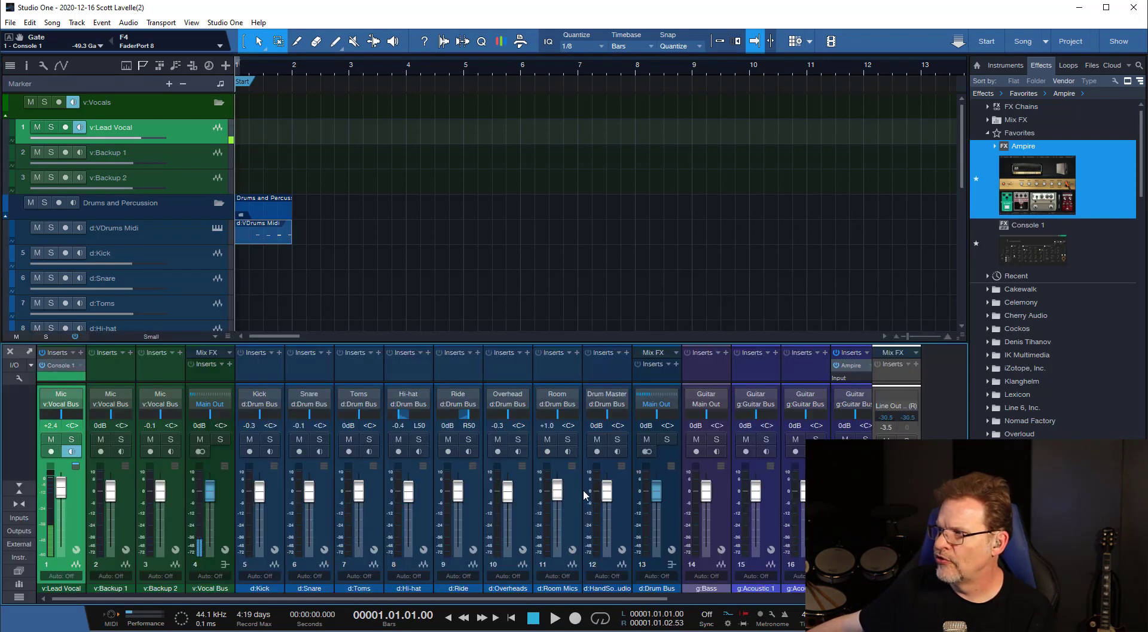
drag(192, 341, 205, 216)
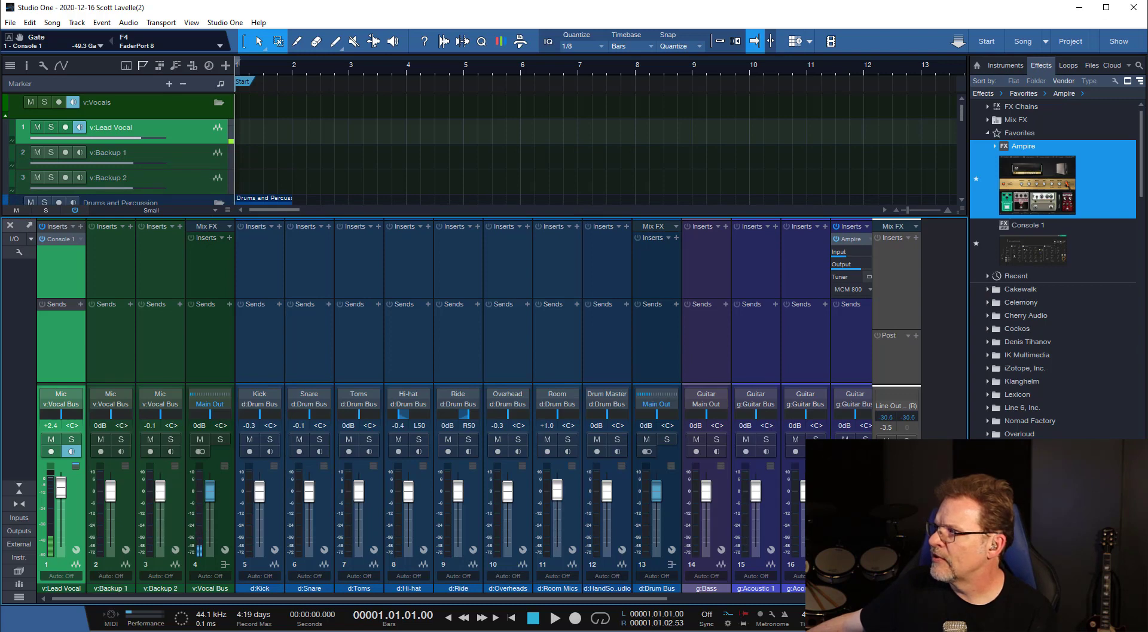
Expand the Waves effects folder in the browser and select Abbey Road Chambers Mono/Stereo.
click(989, 448)
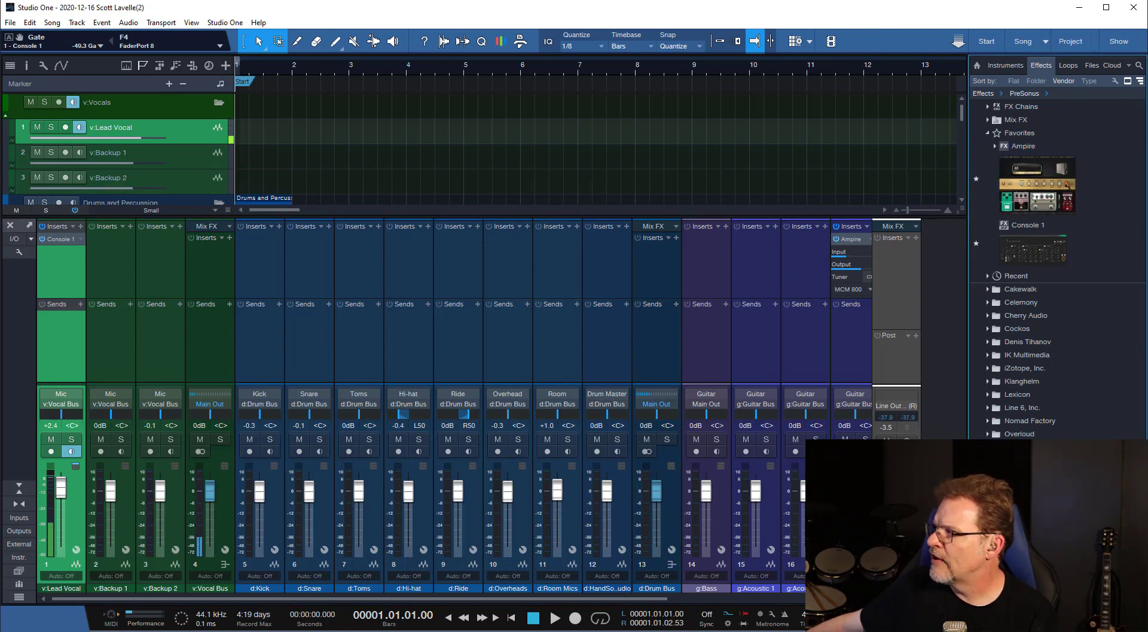
click(989, 513)
scroll(1017, 512, down, 9)
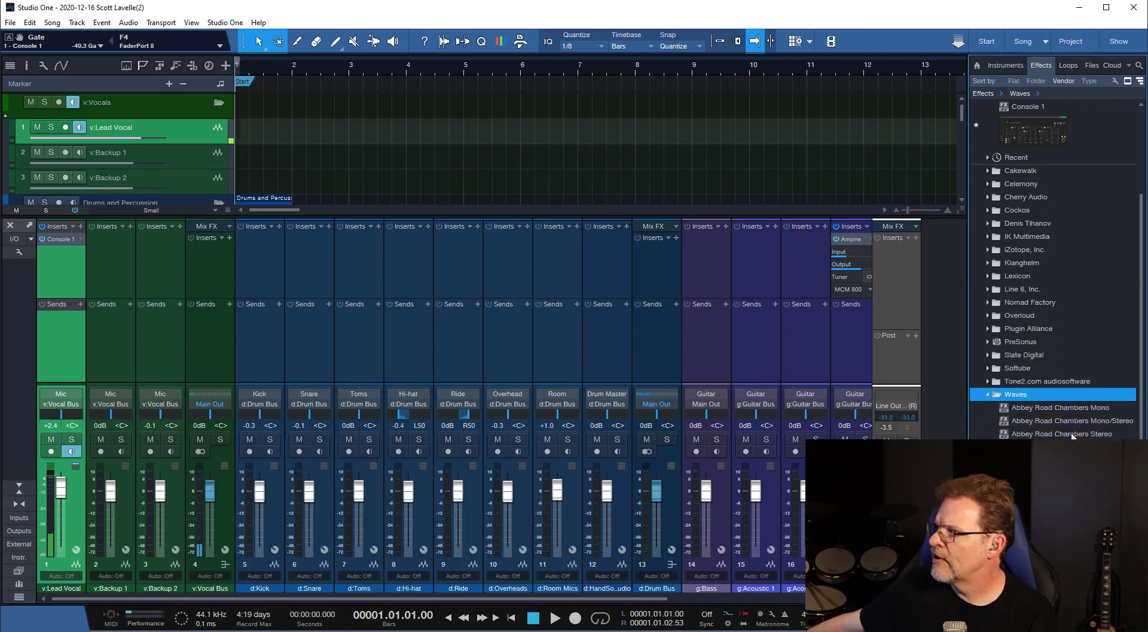
click(1095, 423)
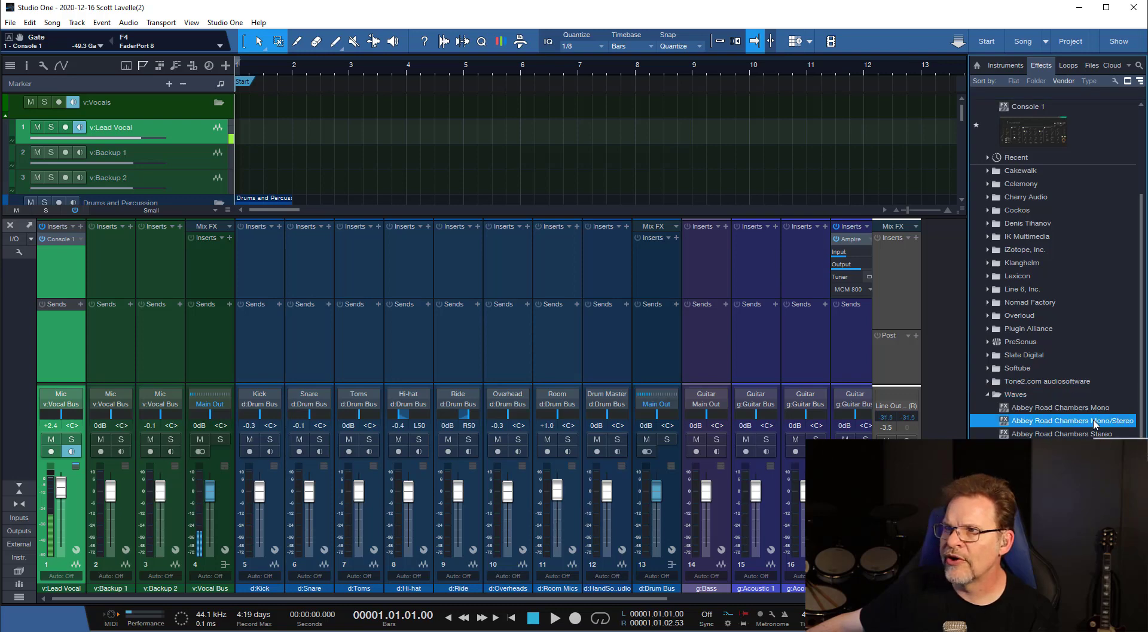
Add Abbey Road Chambers Mono/Stereo as an FX channel through v:Lead Vocal's sends, and deactivate that send.
drag(1095, 423, 63, 346)
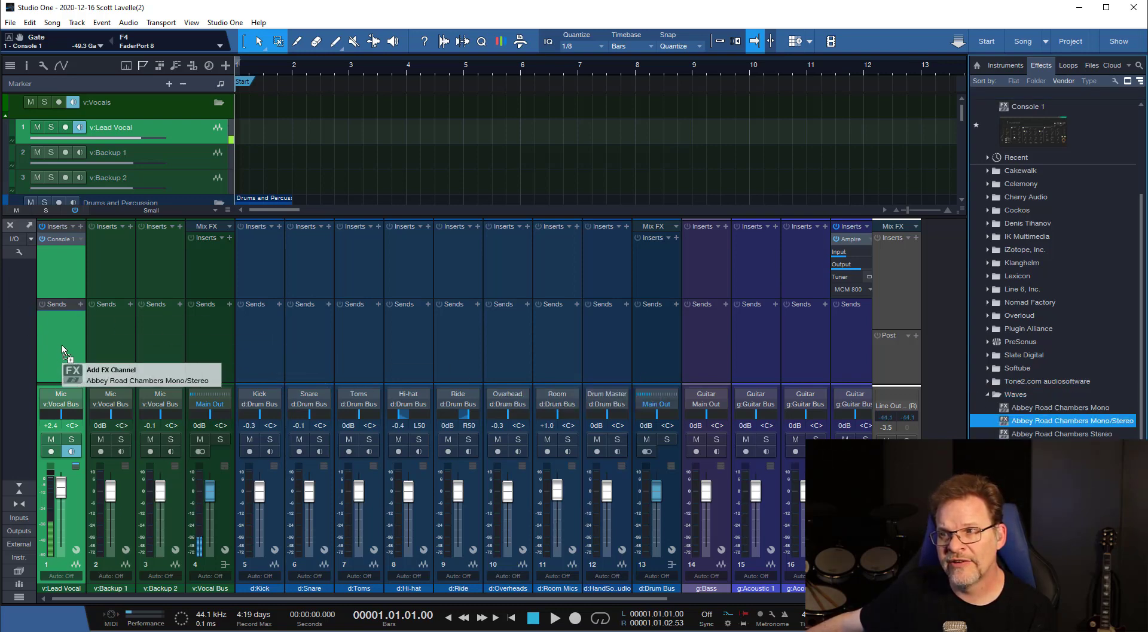
drag(62, 345, 62, 345)
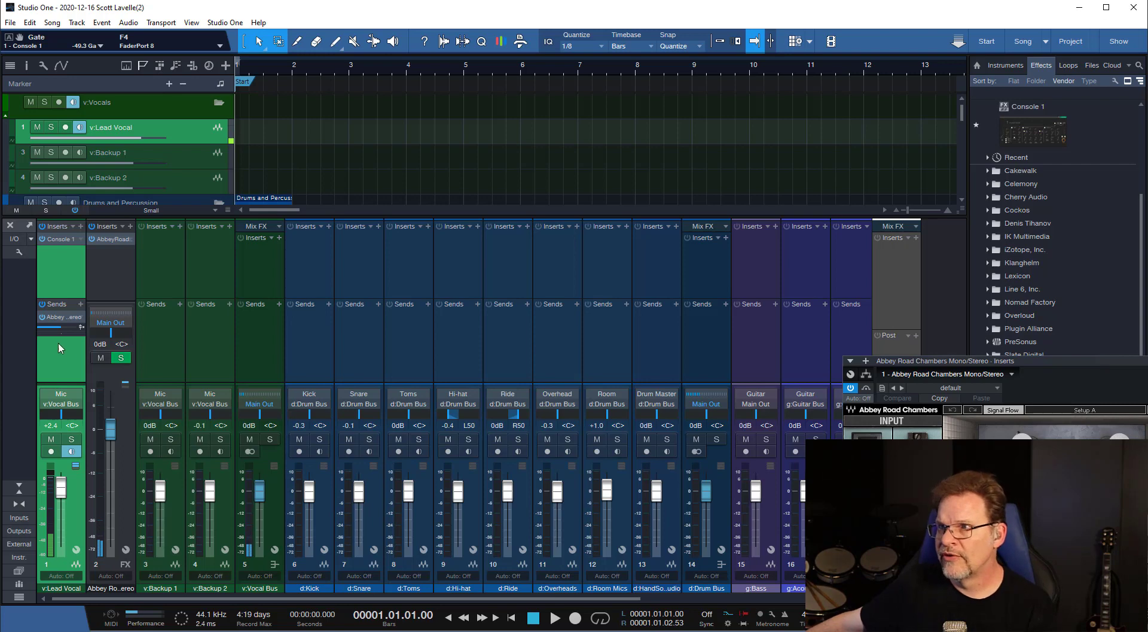
click(43, 317)
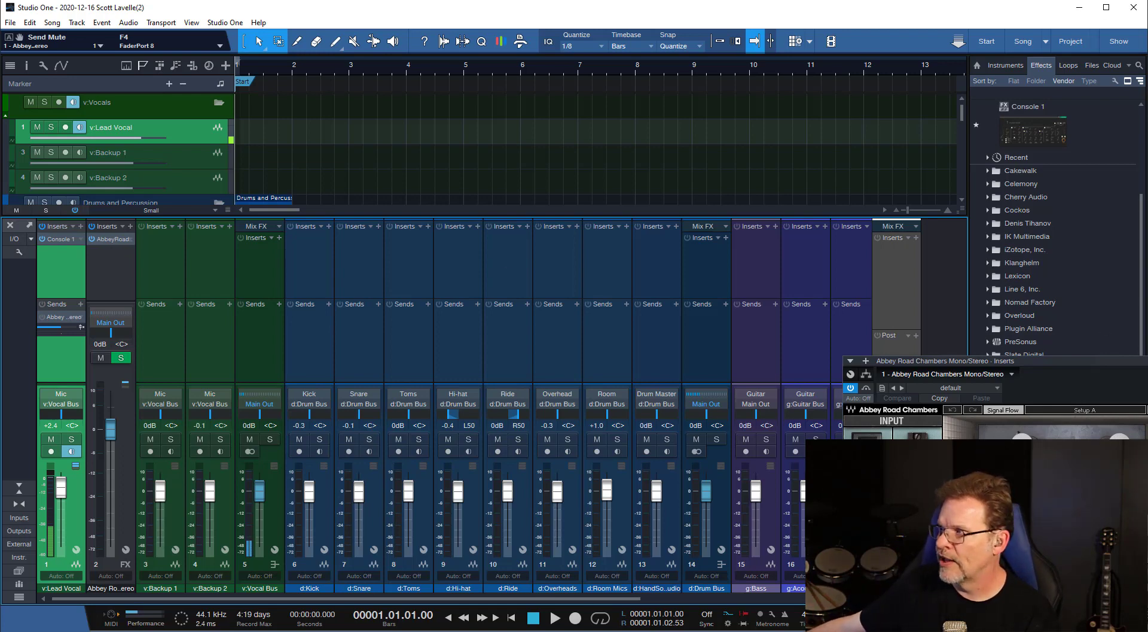
key(Escape)
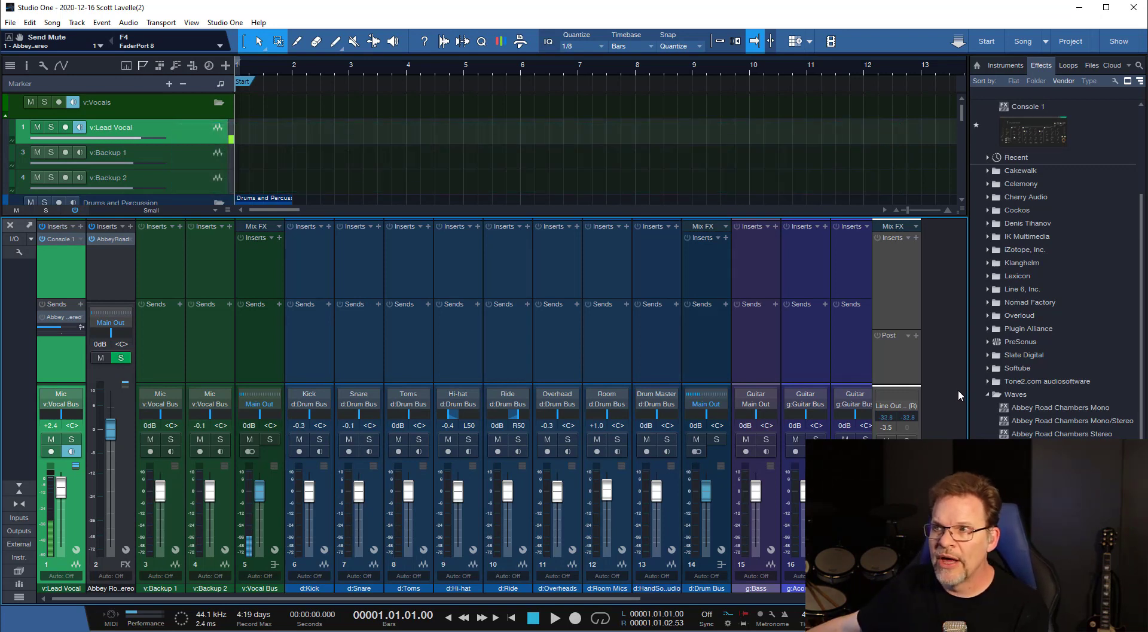
Remove the Abbey Road Chambers FX channel and delete the leftover send from v:Lead Vocal.
click(116, 267)
right_click(116, 267)
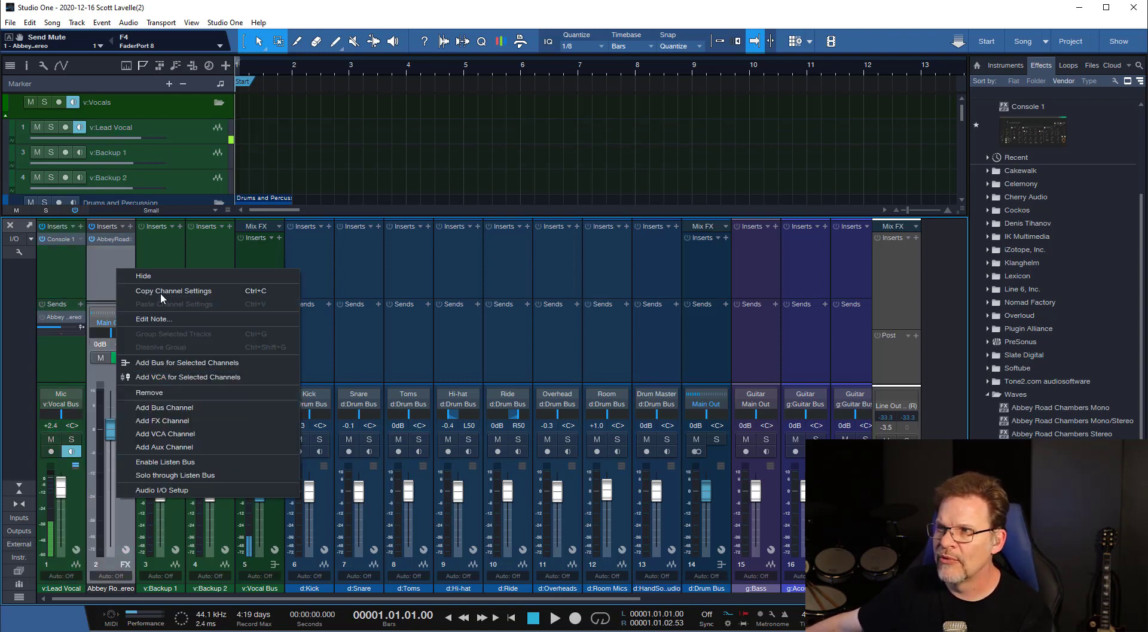
click(159, 390)
click(61, 315)
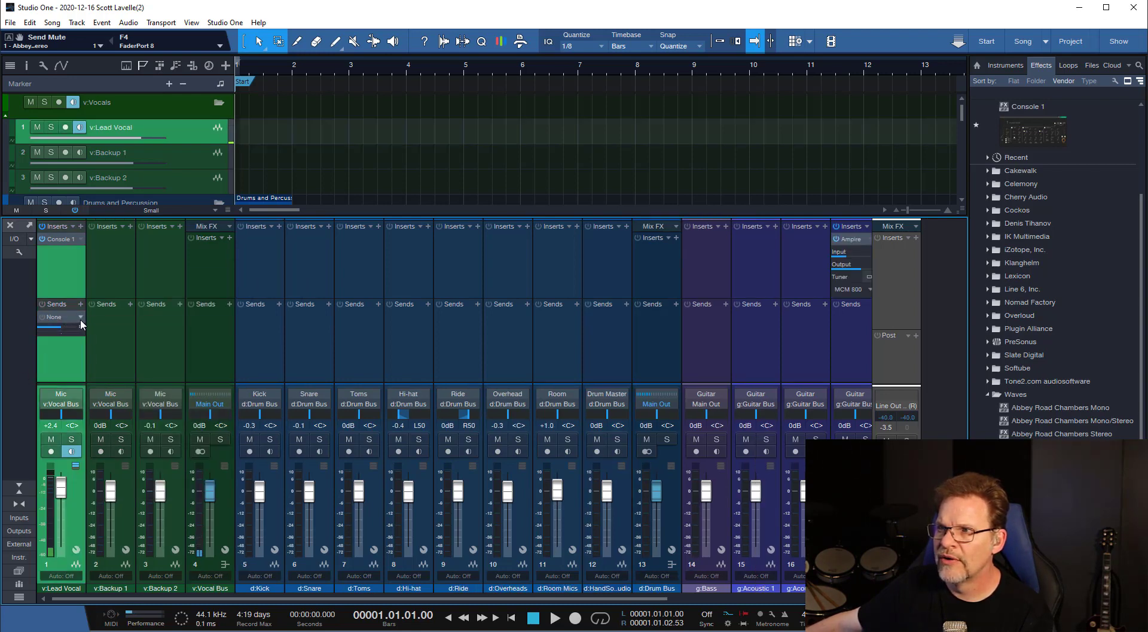
click(80, 317)
click(129, 415)
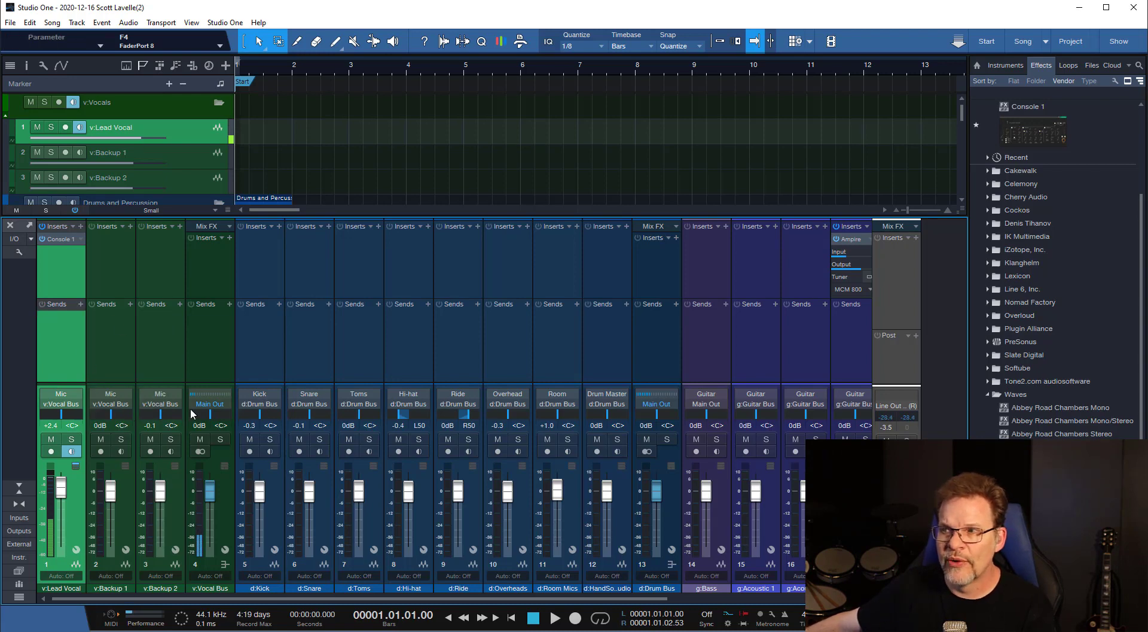
Add a bus for the v:Backup 1 and v:Backup 2 channels together.
click(94, 349)
click(170, 337)
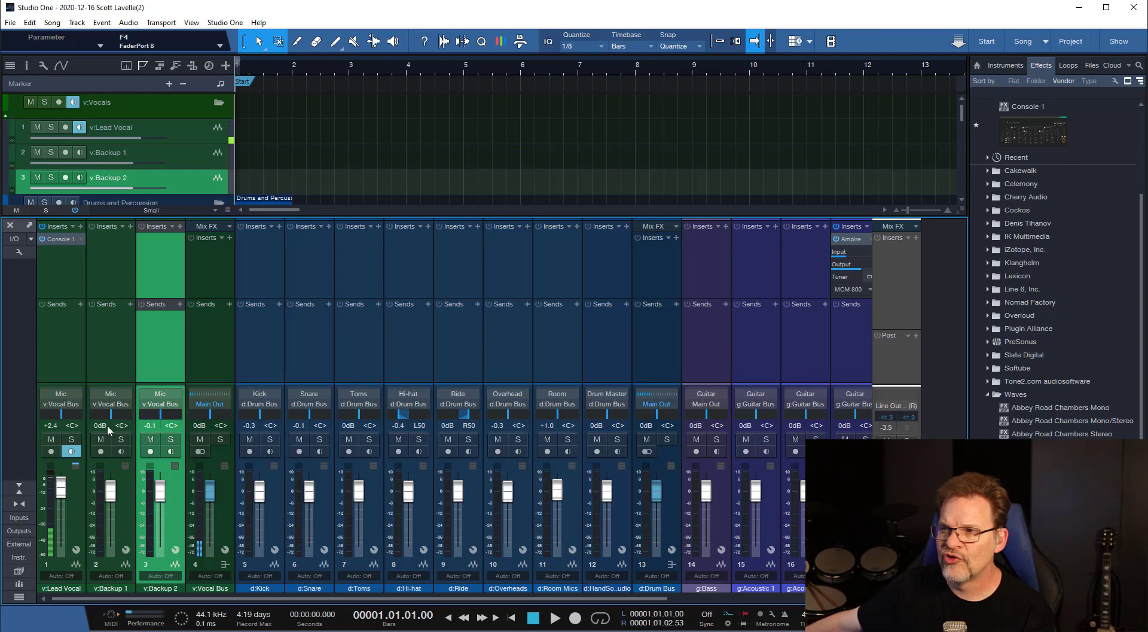
click(201, 343)
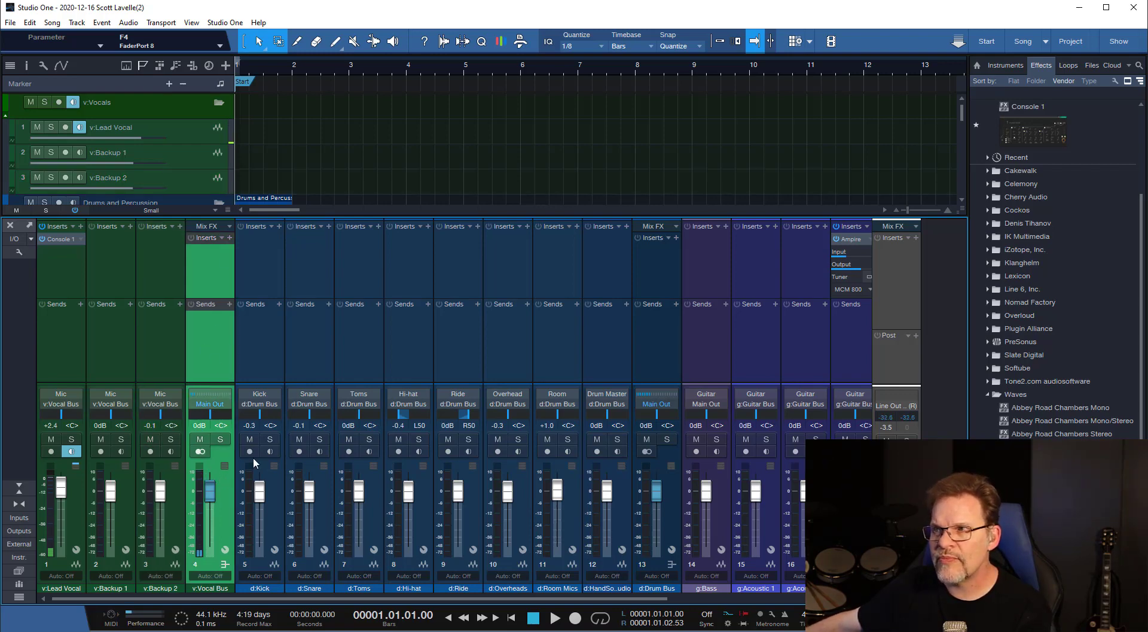
click(110, 347)
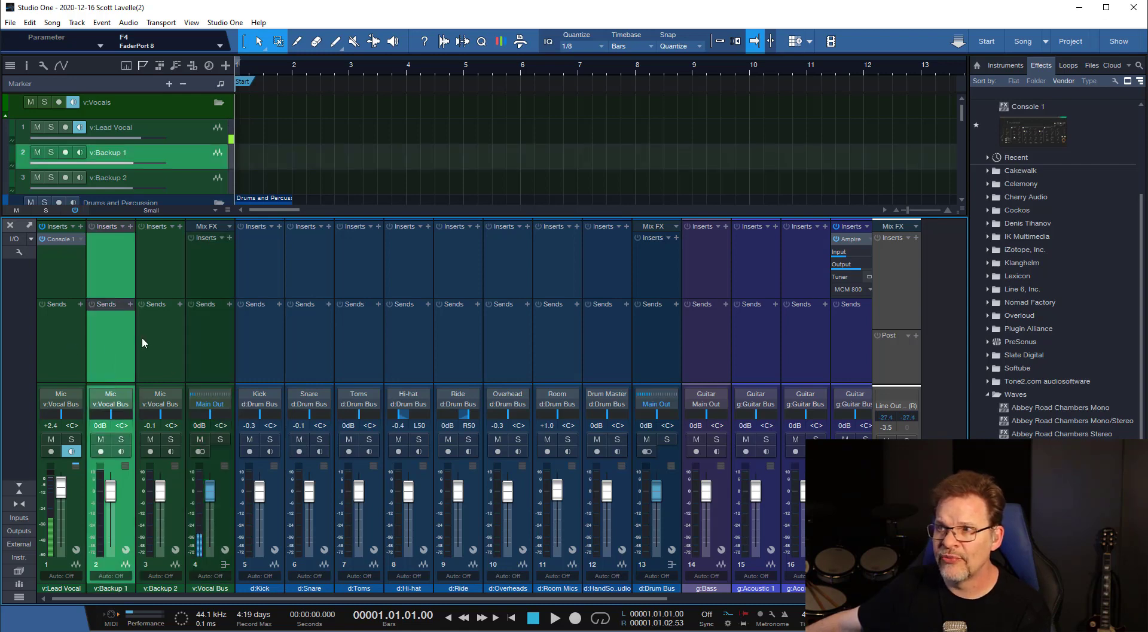
ctrl+click(154, 339)
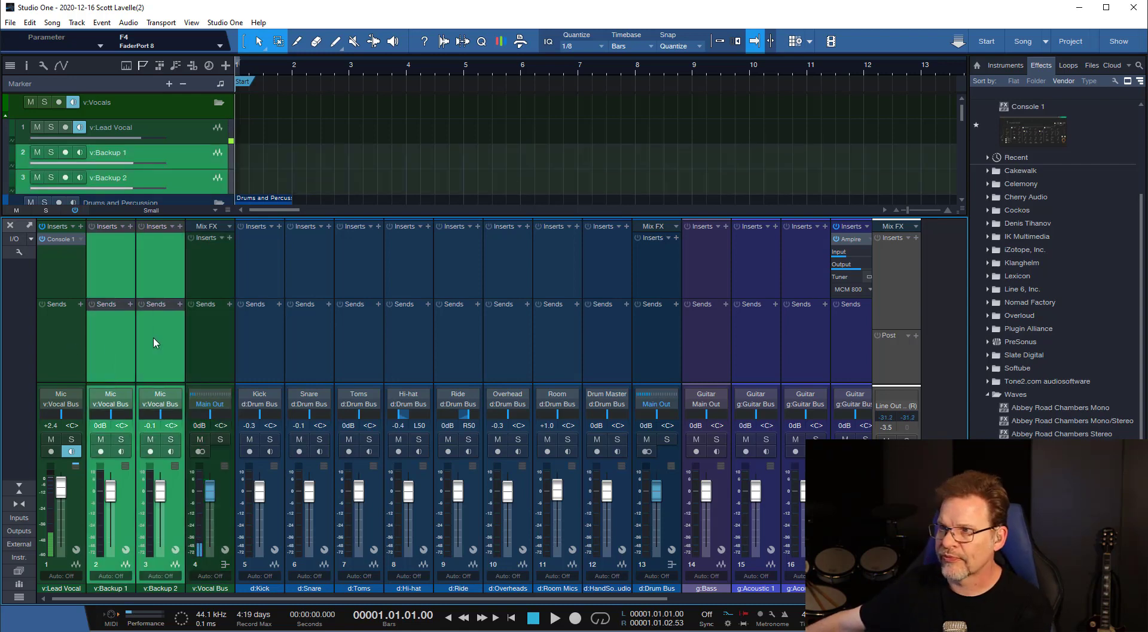
right_click(154, 339)
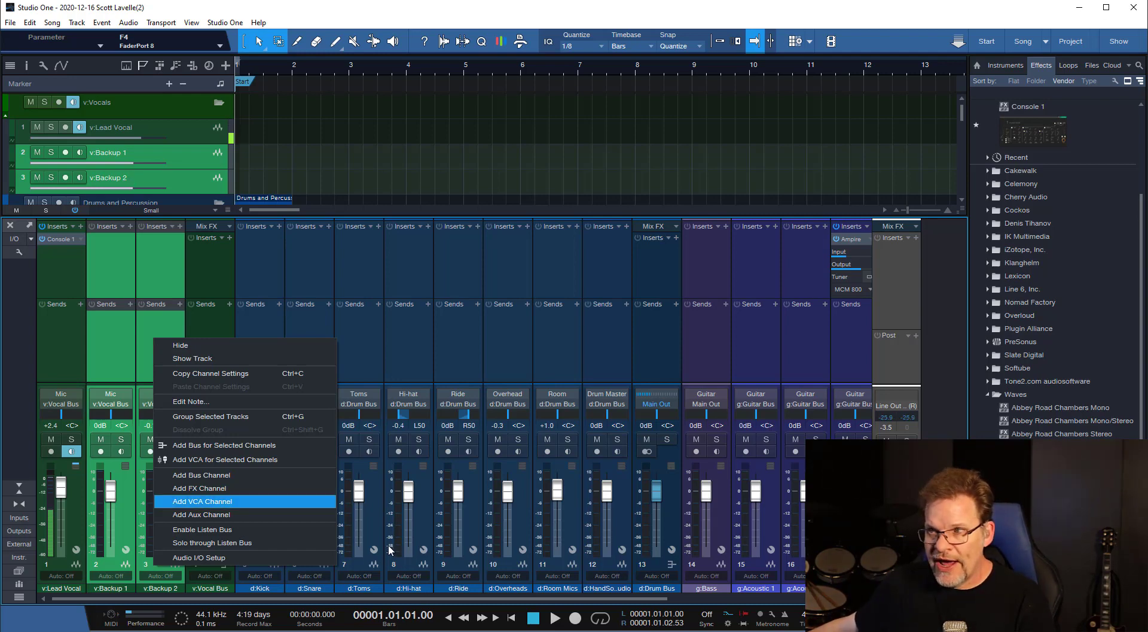
click(245, 445)
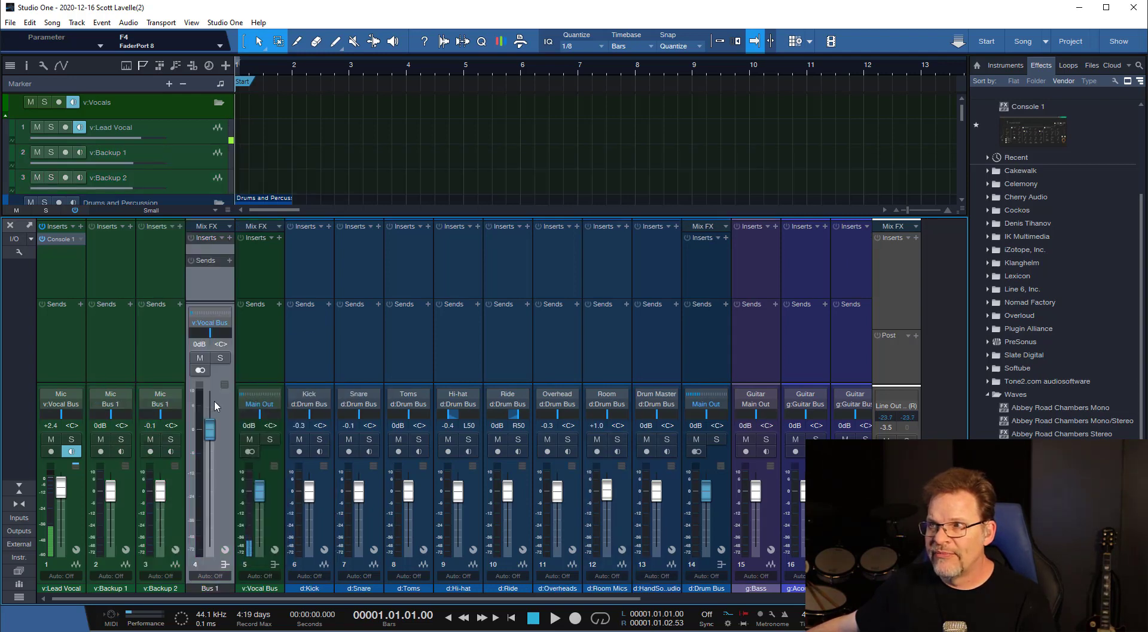
Examine the color choices and the output routing options of the new Bus 1 channel.
click(204, 589)
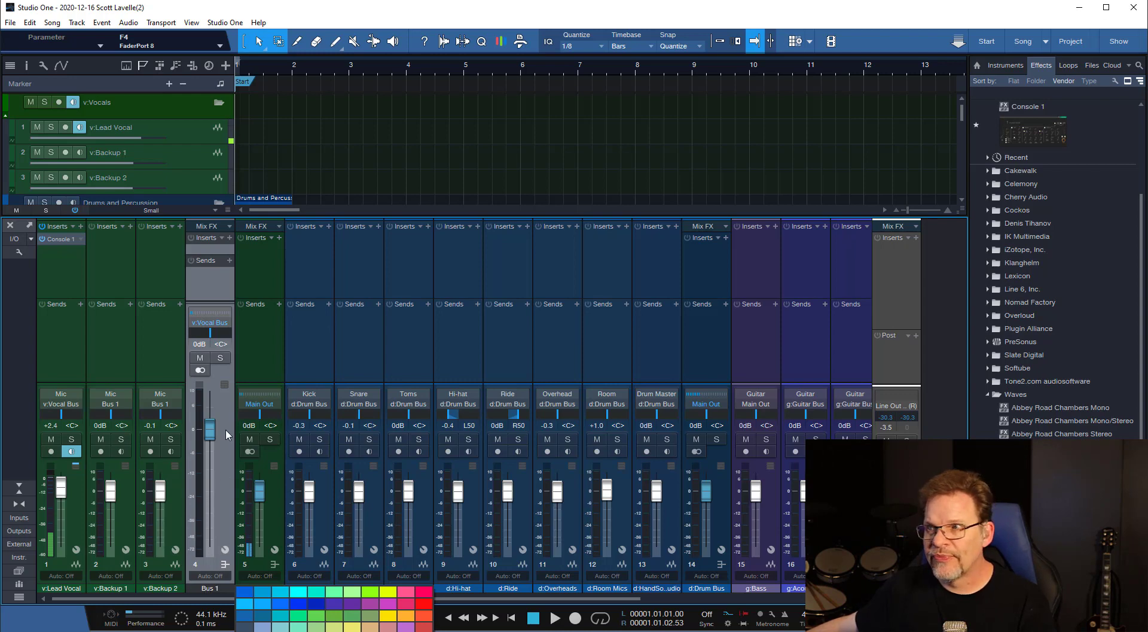
click(193, 313)
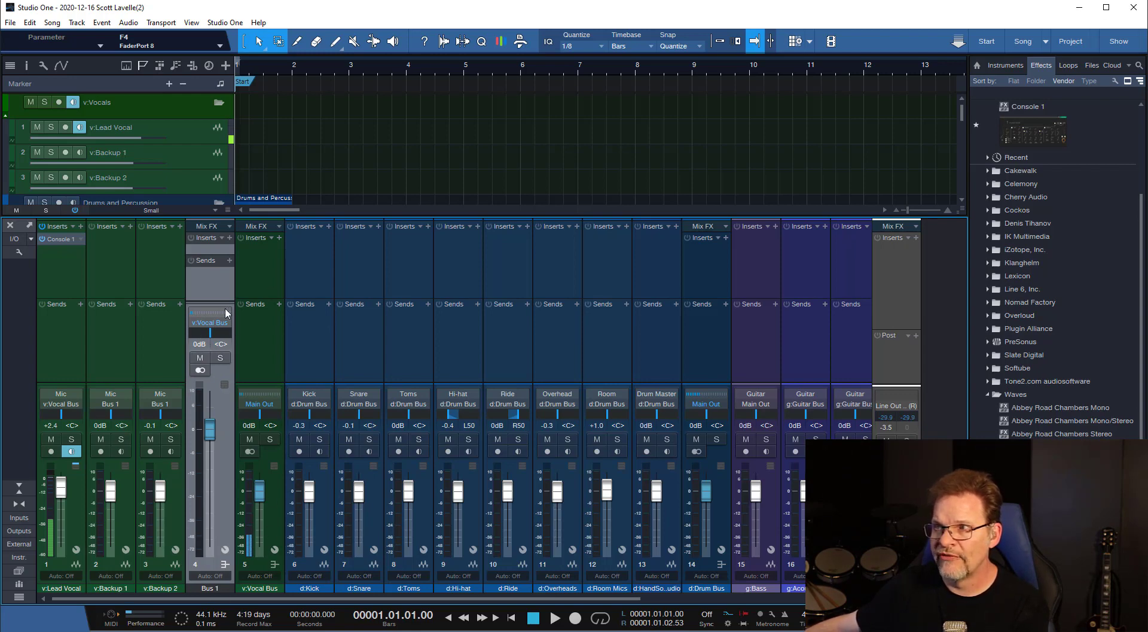
click(106, 356)
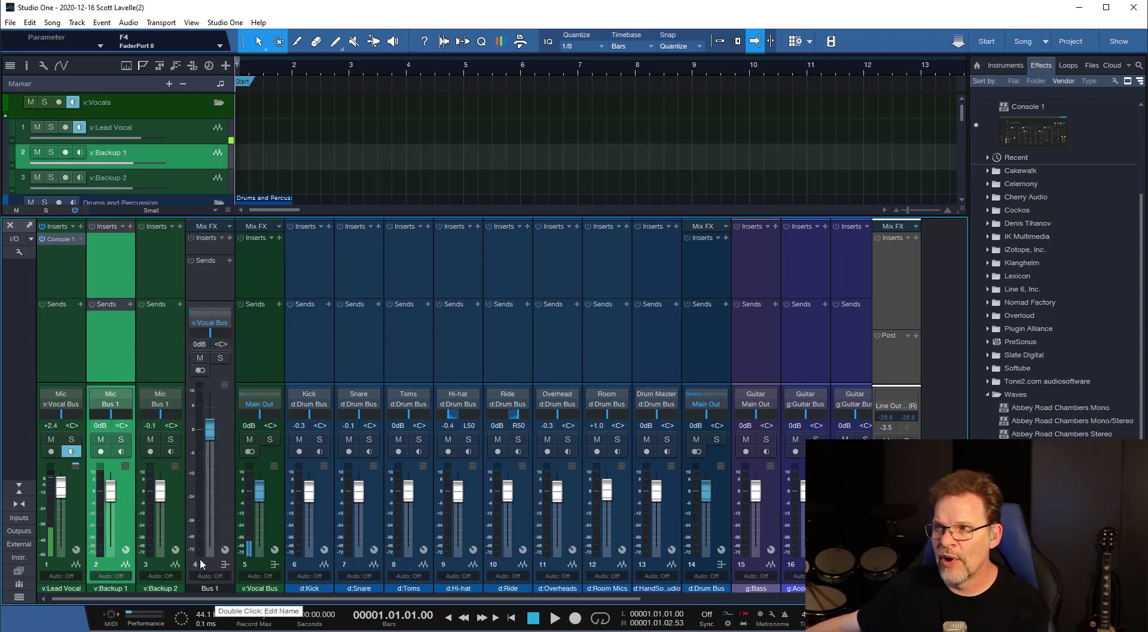
click(260, 336)
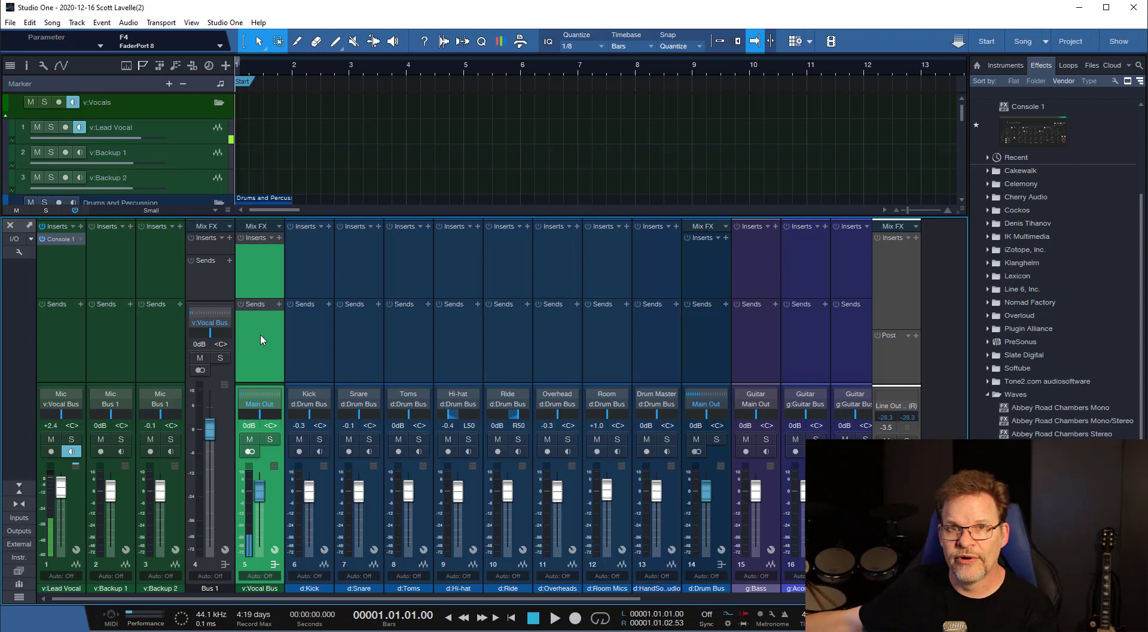
click(224, 320)
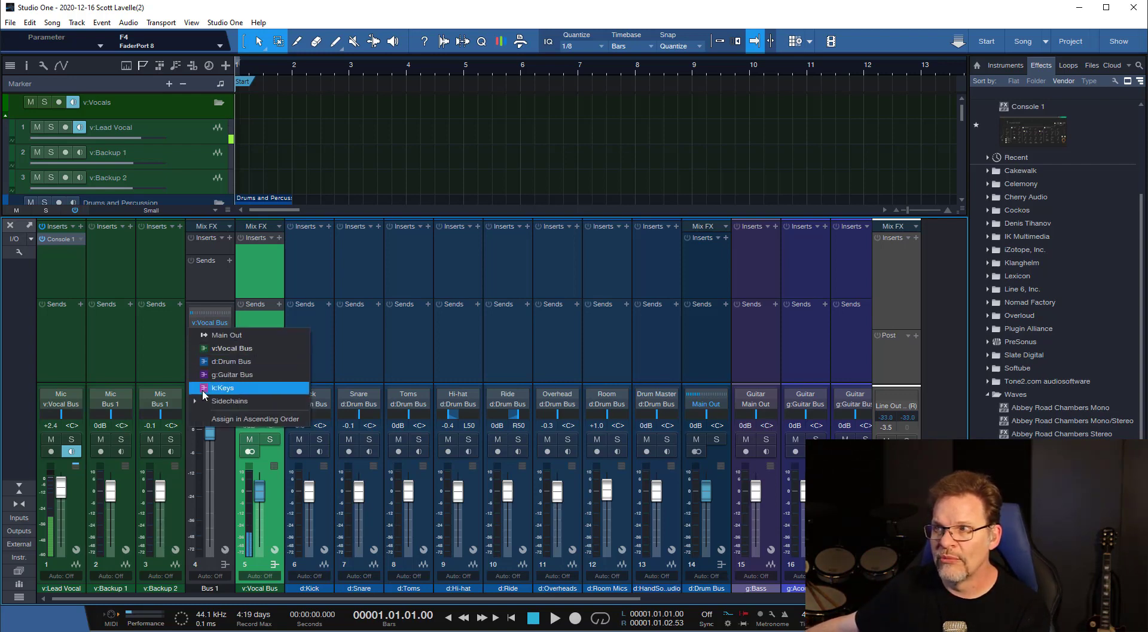
click(154, 336)
Remove the Bus 1 channel from the console.
right_click(213, 284)
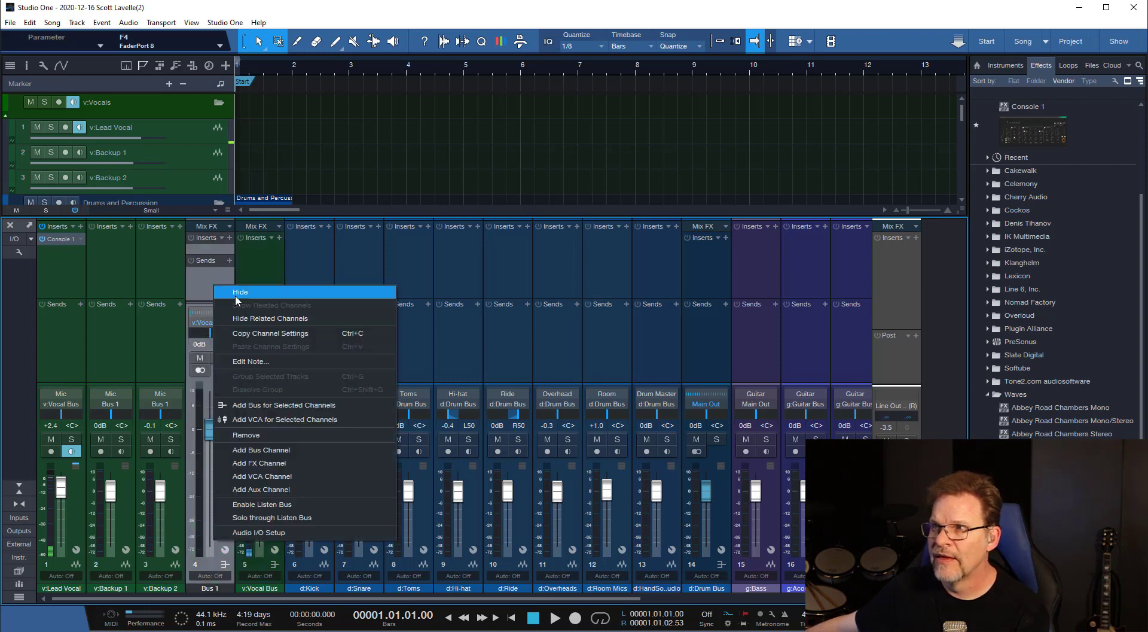
click(257, 435)
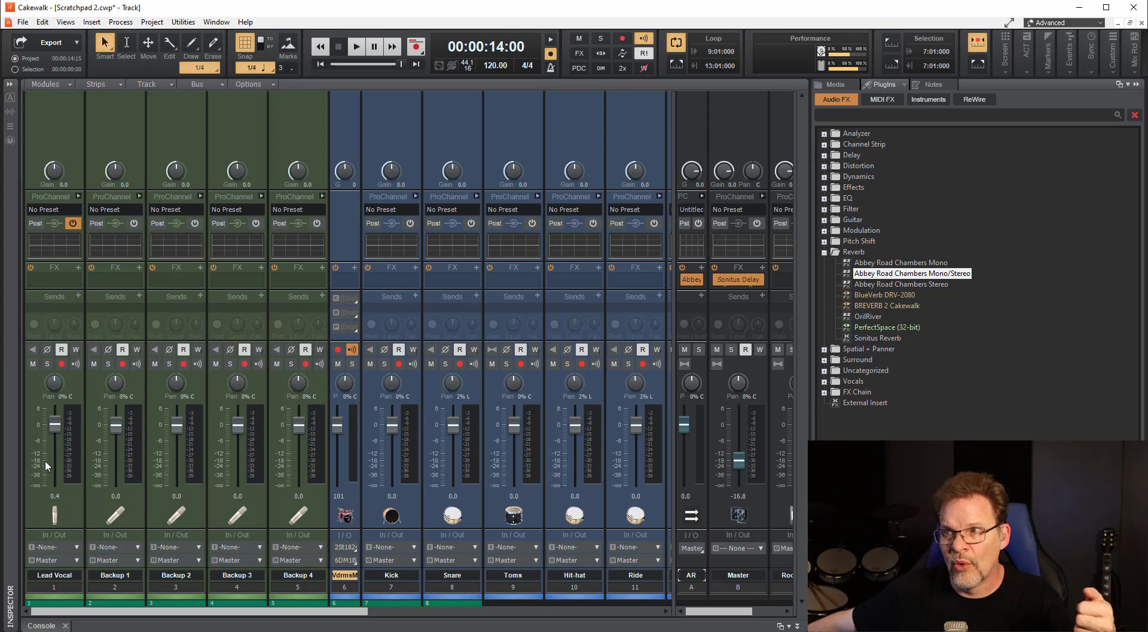
Switch to Studio One and enlarge the console upward until it covers the track area.
mouse_move(50, 450)
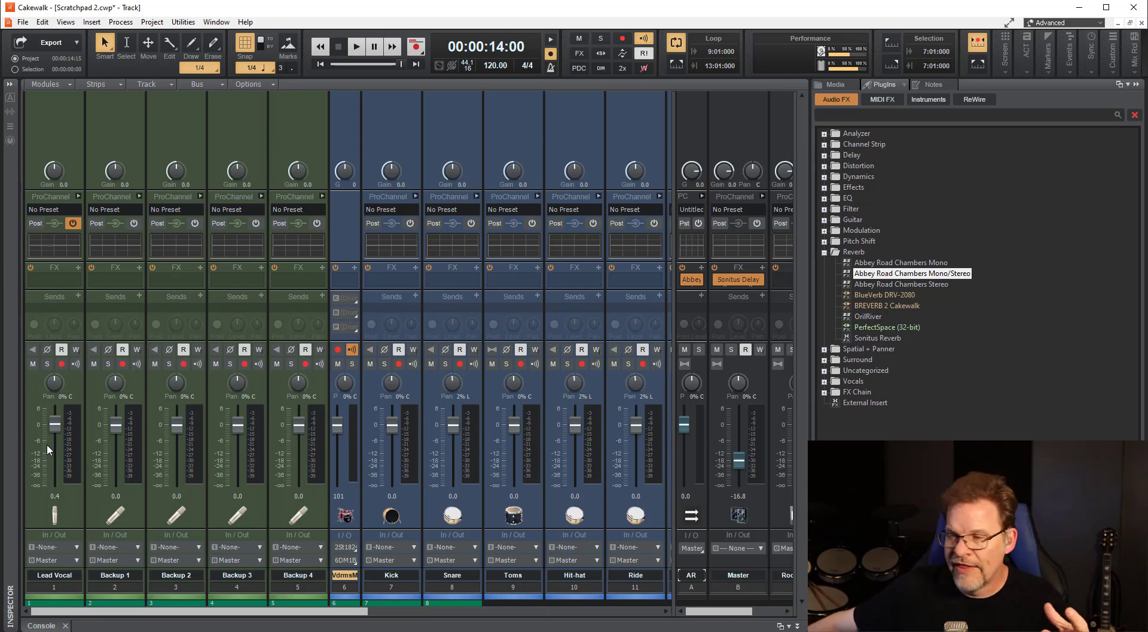
key(alt+Tab)
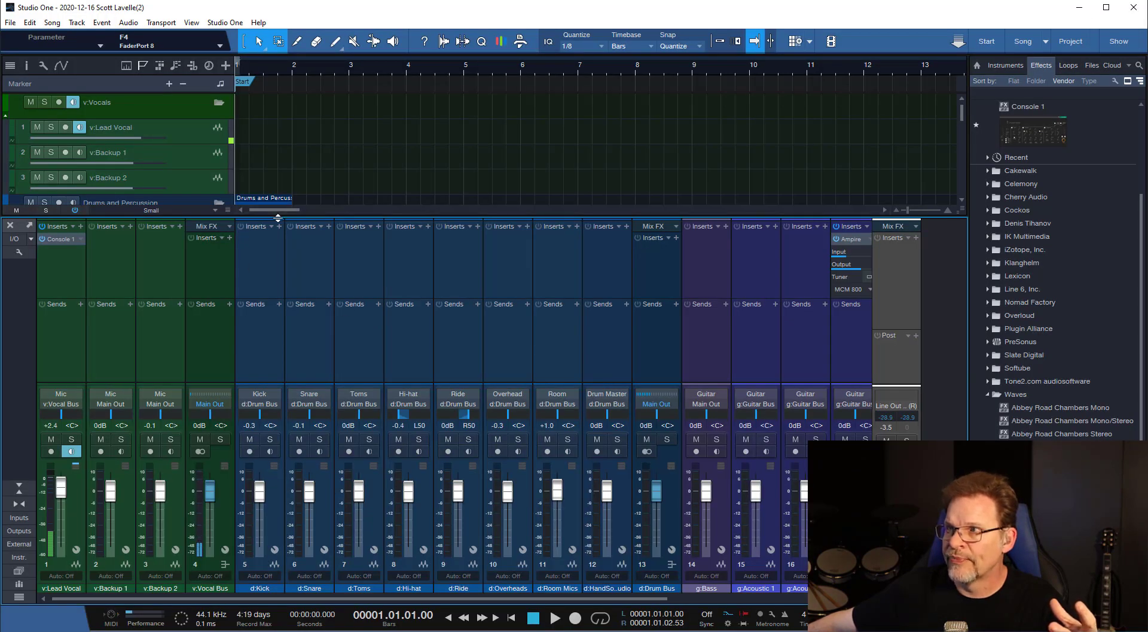
drag(308, 217, 311, 107)
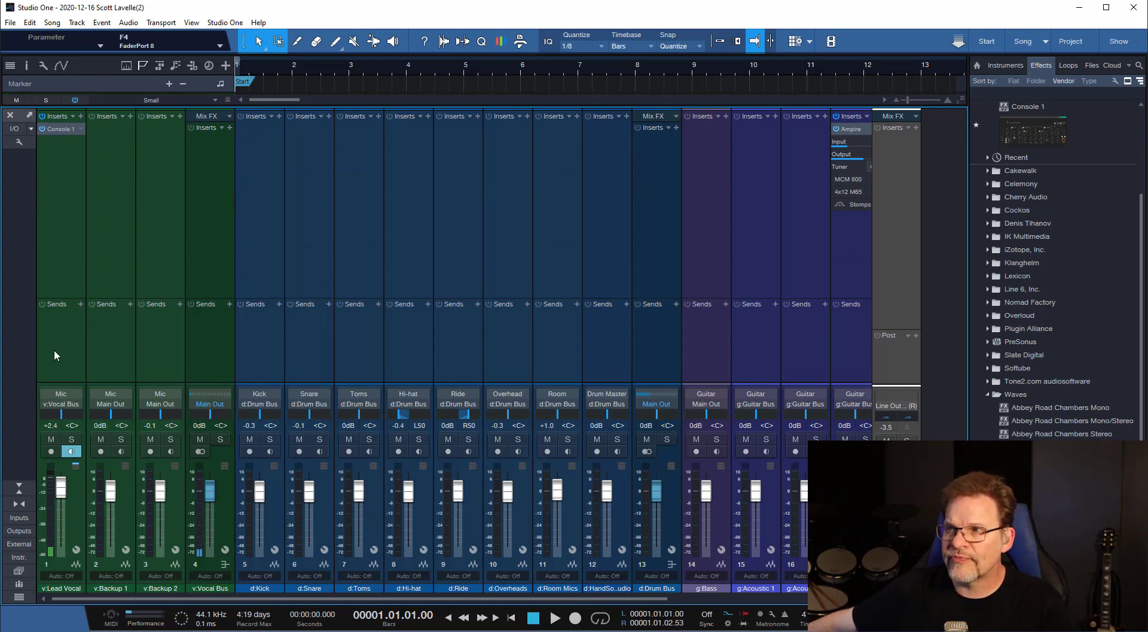
Enable the Input controls component for the console's channel strips.
click(17, 143)
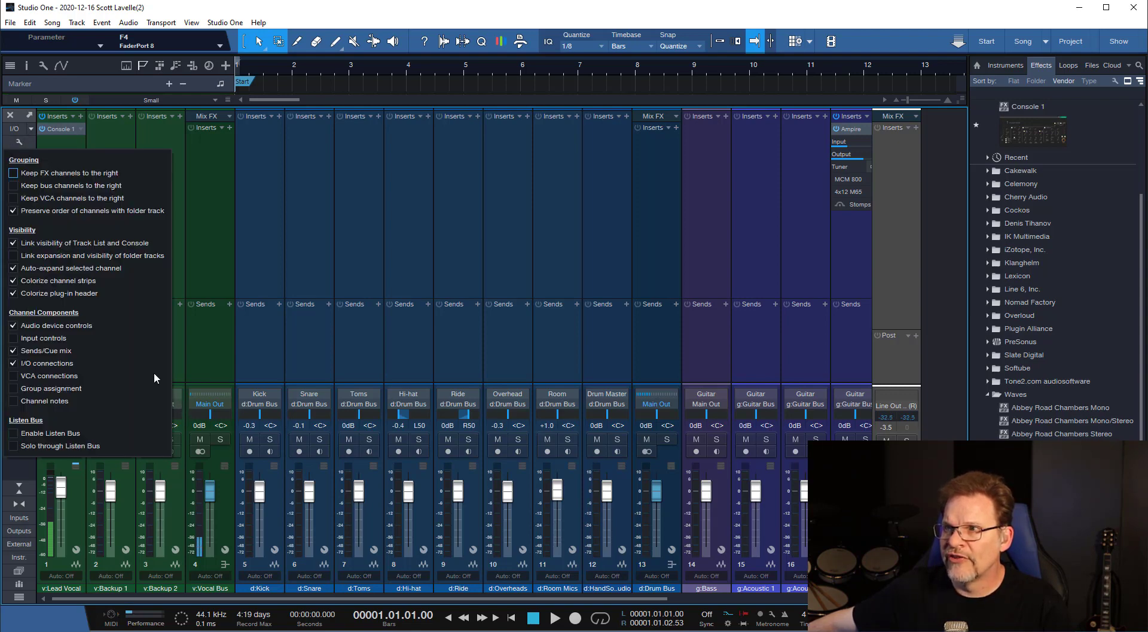
click(14, 339)
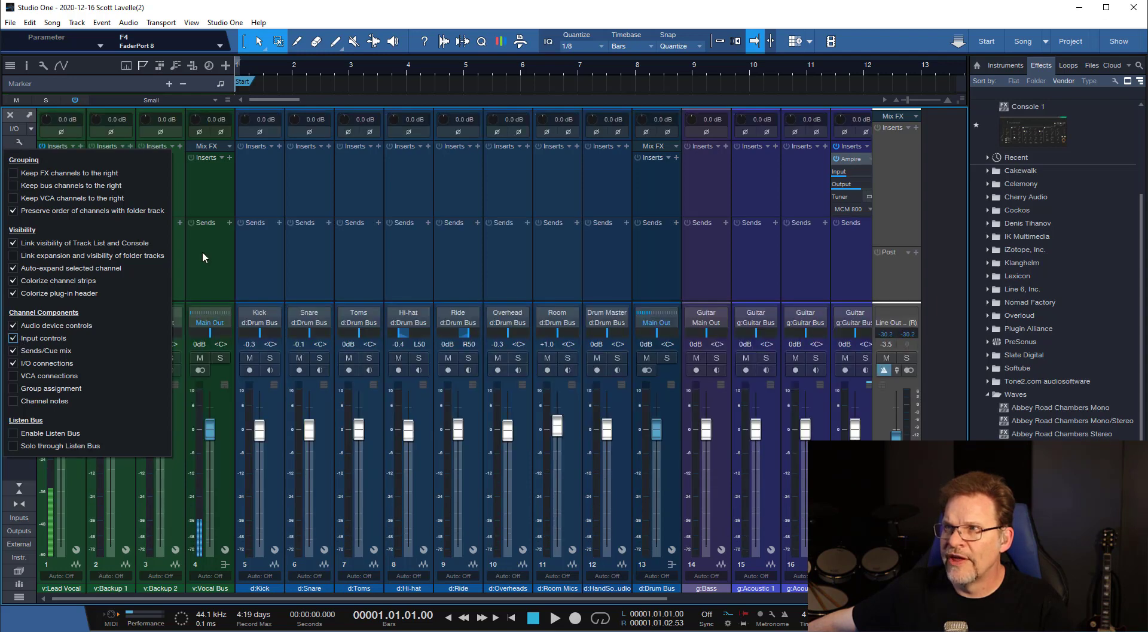
click(224, 177)
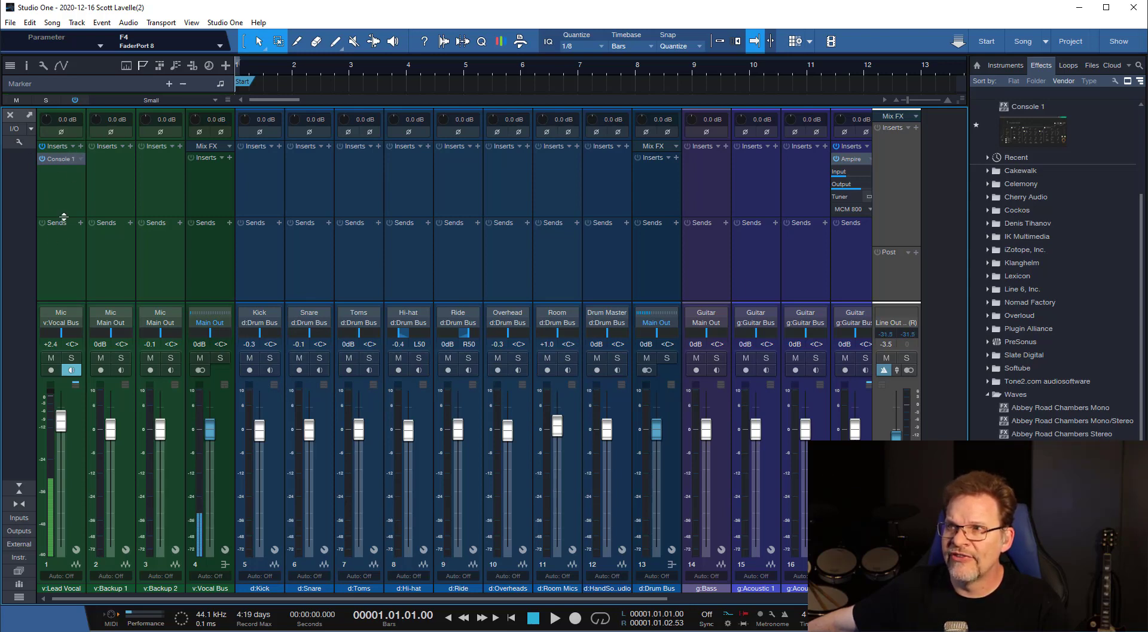
Resize the inserts and sends sections of the console, trying a short height before making them tall enough for the plug-in lists.
mouse_move(63, 217)
mouse_down()
mouse_move(65, 176)
mouse_move(80, 264)
mouse_move(80, 225)
mouse_up()
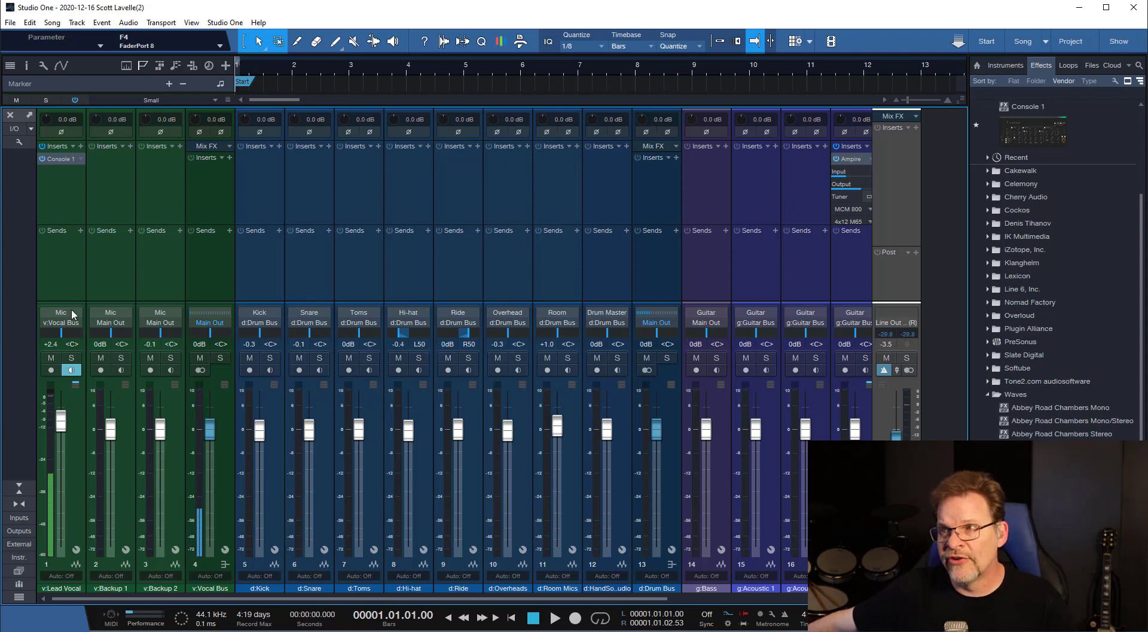
drag(73, 303, 75, 184)
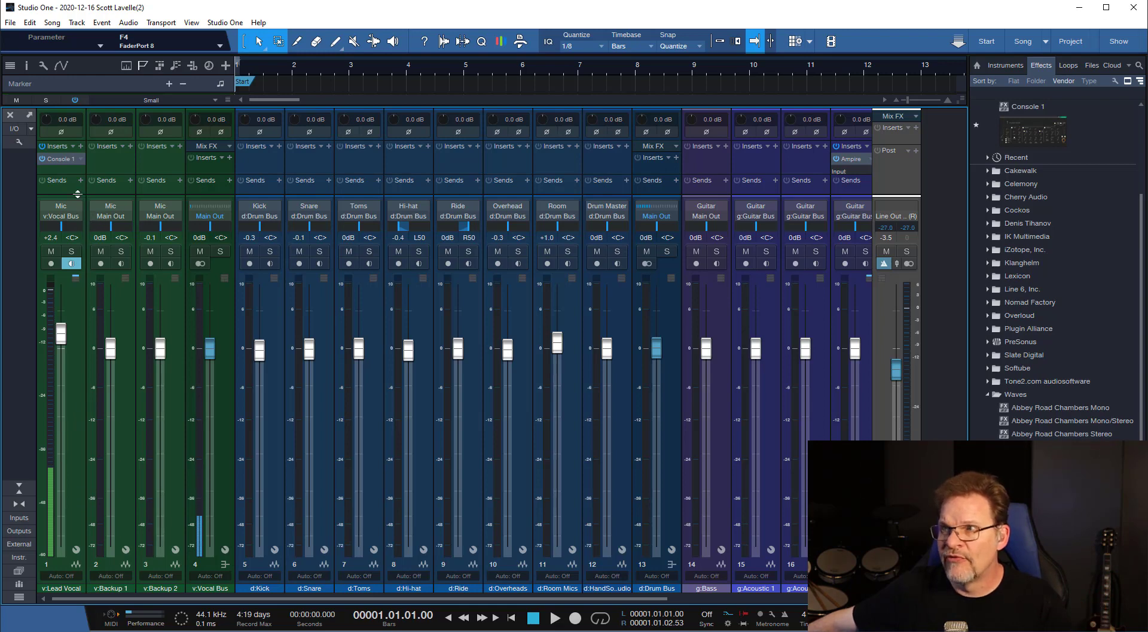
drag(78, 193, 78, 359)
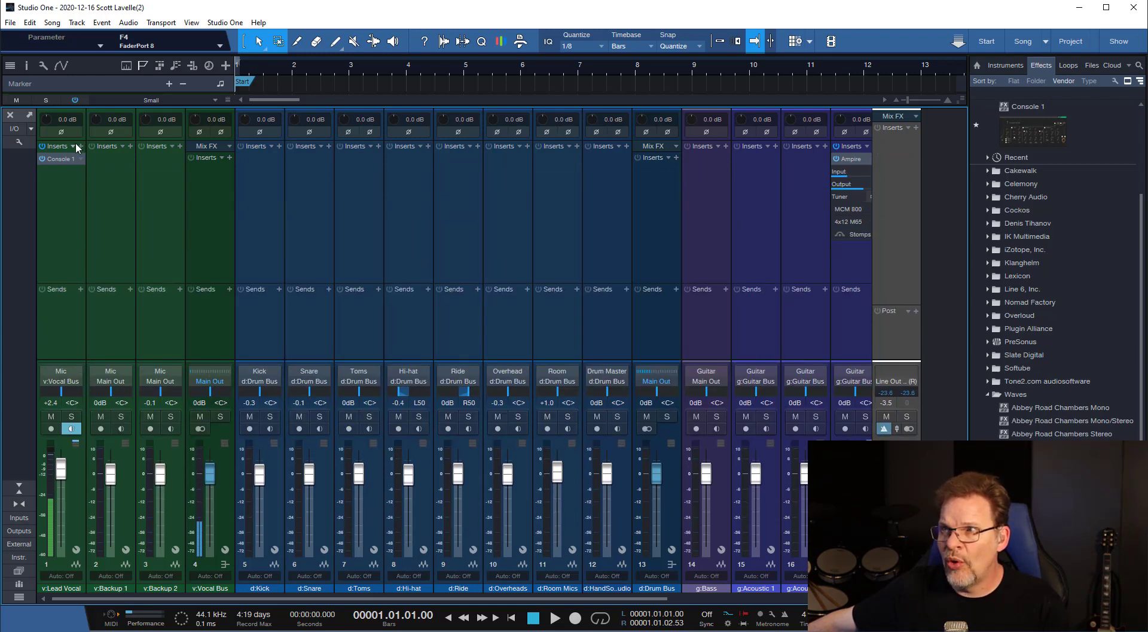
Reduce the console to its small view and expand the inserts and sends of v:Lead Vocal, v:Backup 1 and v:Backup 2 in turn.
click(18, 487)
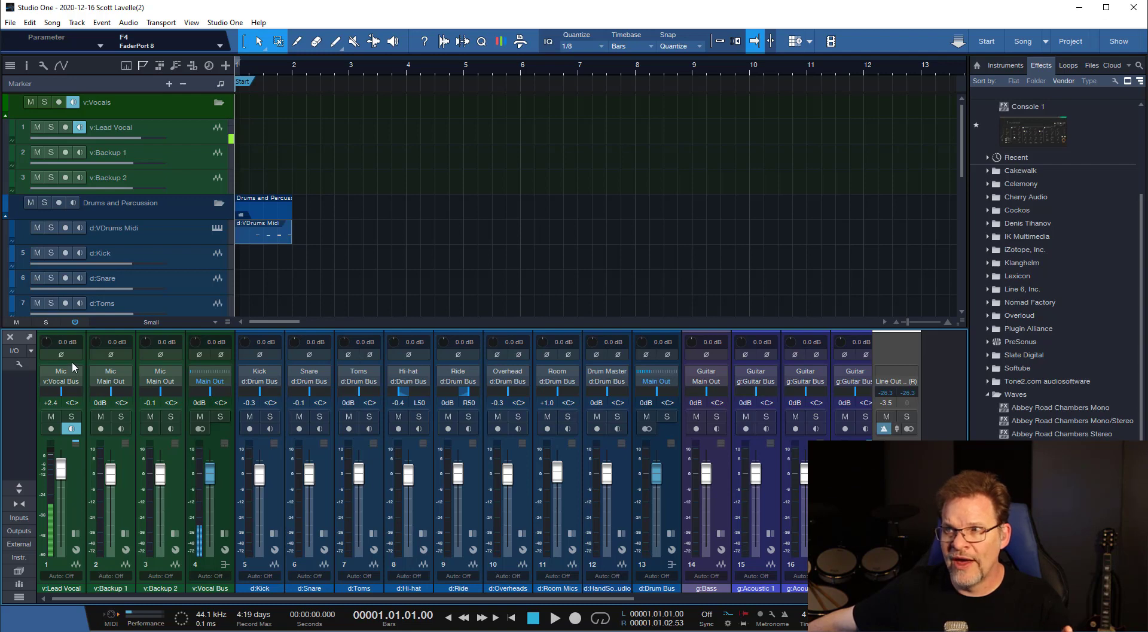
click(78, 469)
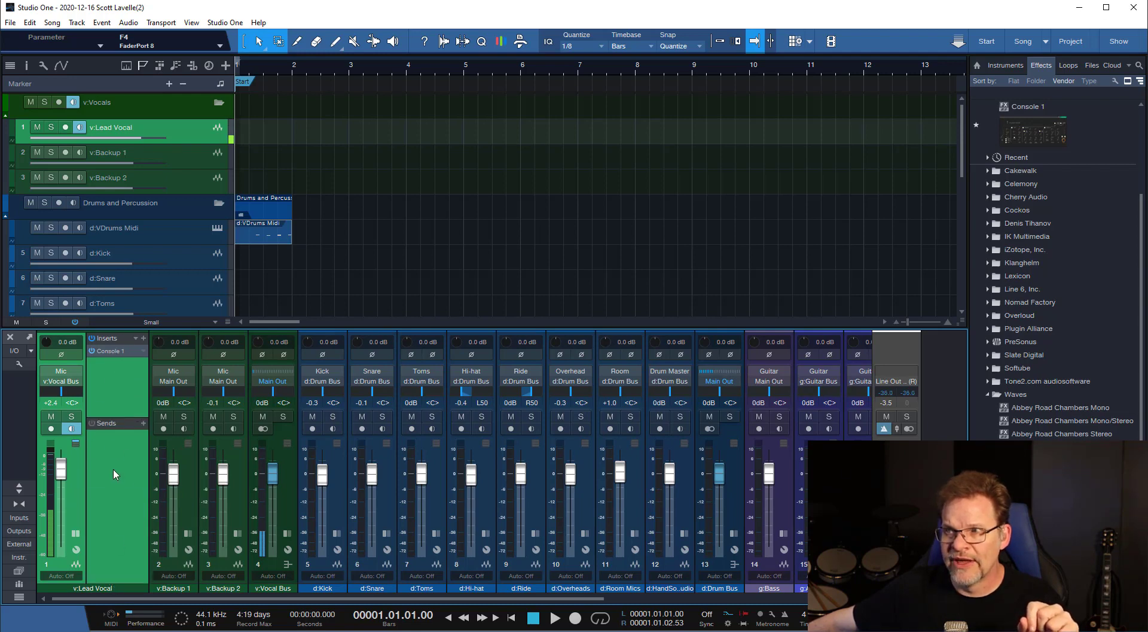
click(177, 451)
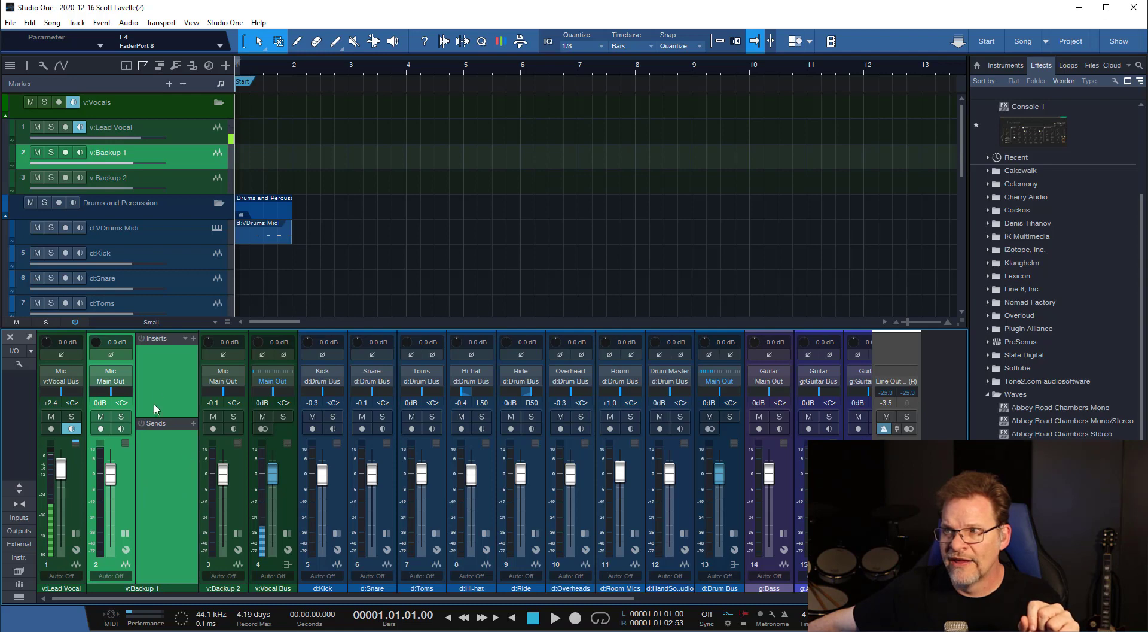
click(235, 458)
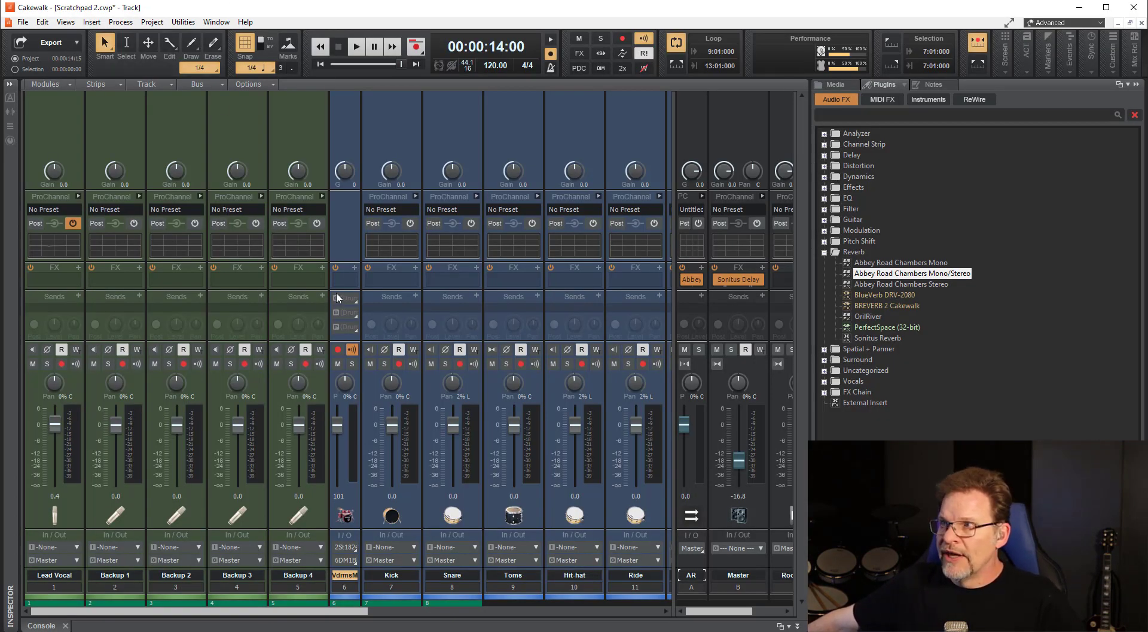
Expand the ProChannel modules of the Backup 4 strip in Cakewalk for a look, and collapse them again.
click(323, 195)
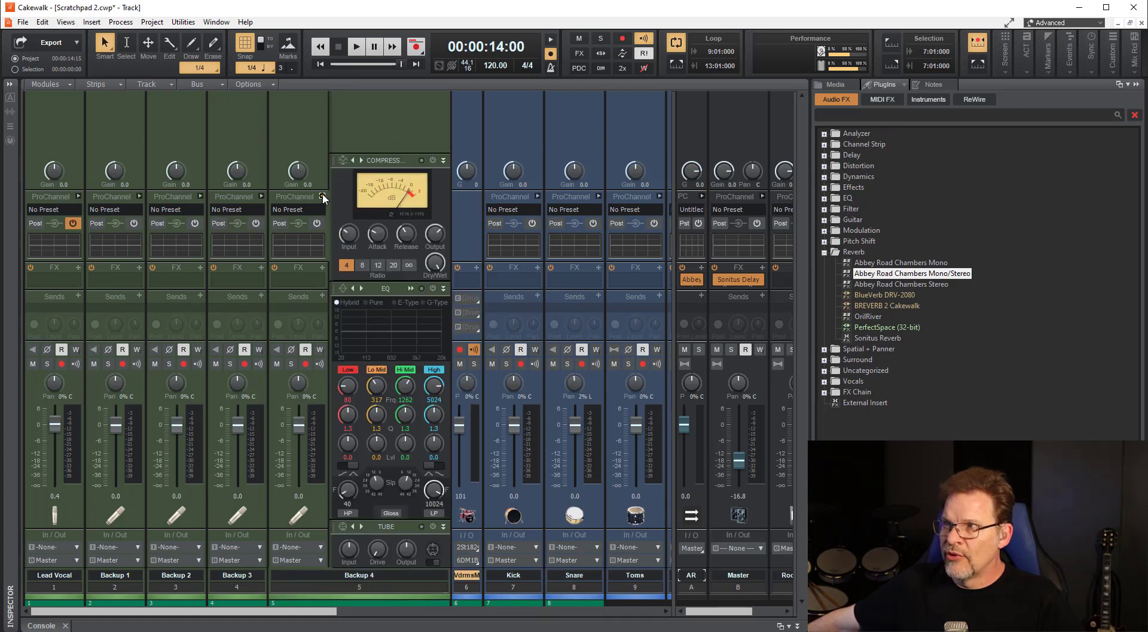
click(323, 197)
click(323, 196)
click(323, 197)
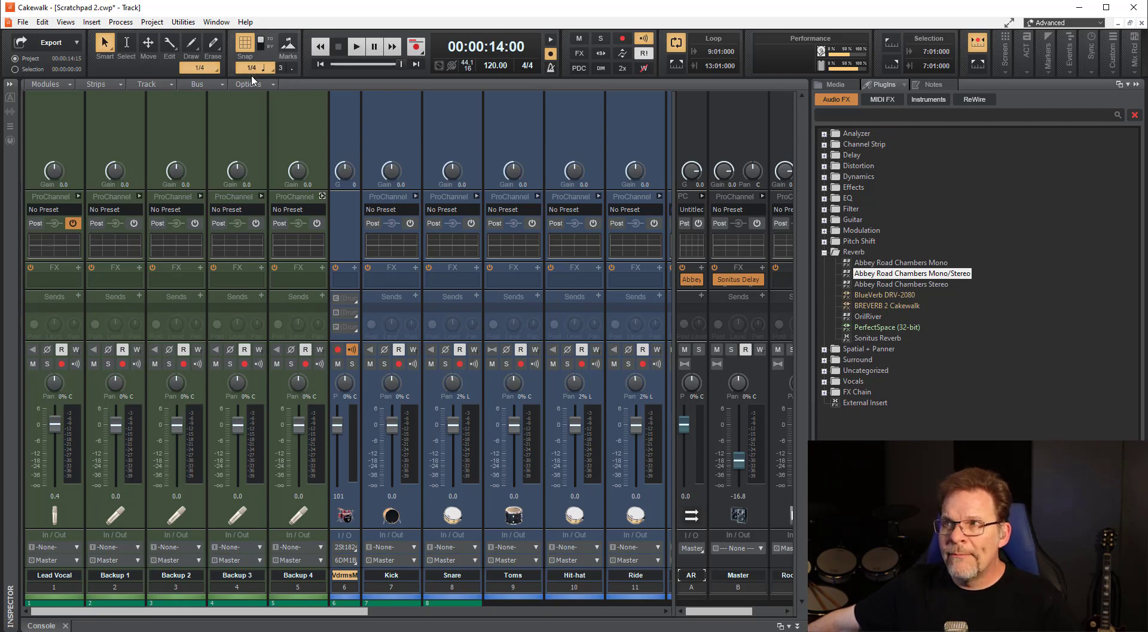
Switch to Studio One and return the console to its large view with inserts and sends on every channel.
click(259, 2)
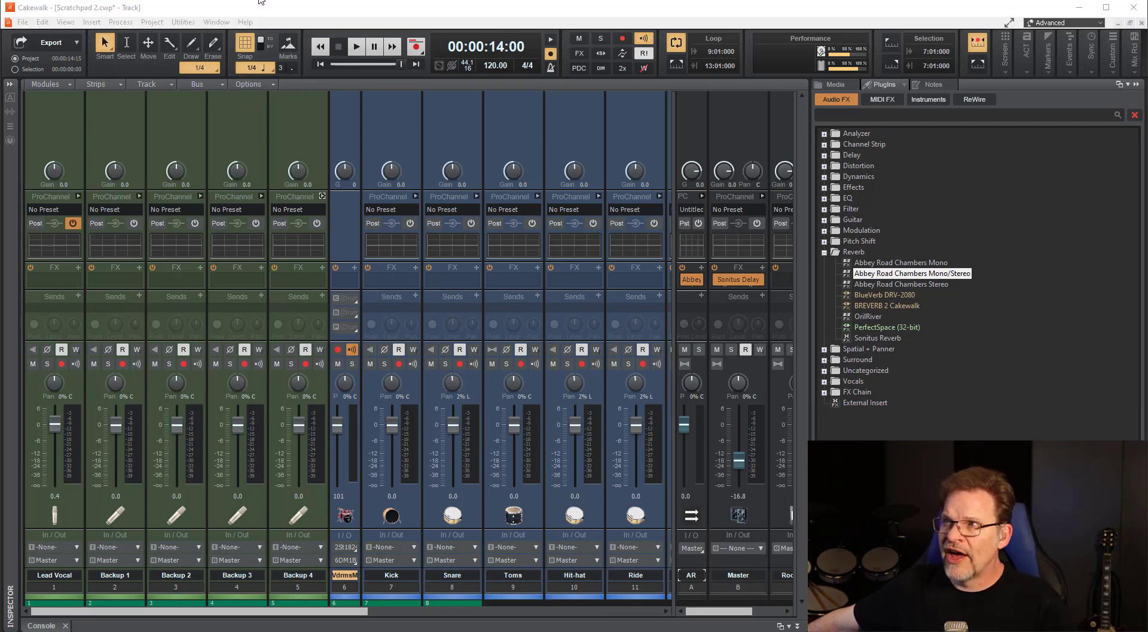
click(260, 1)
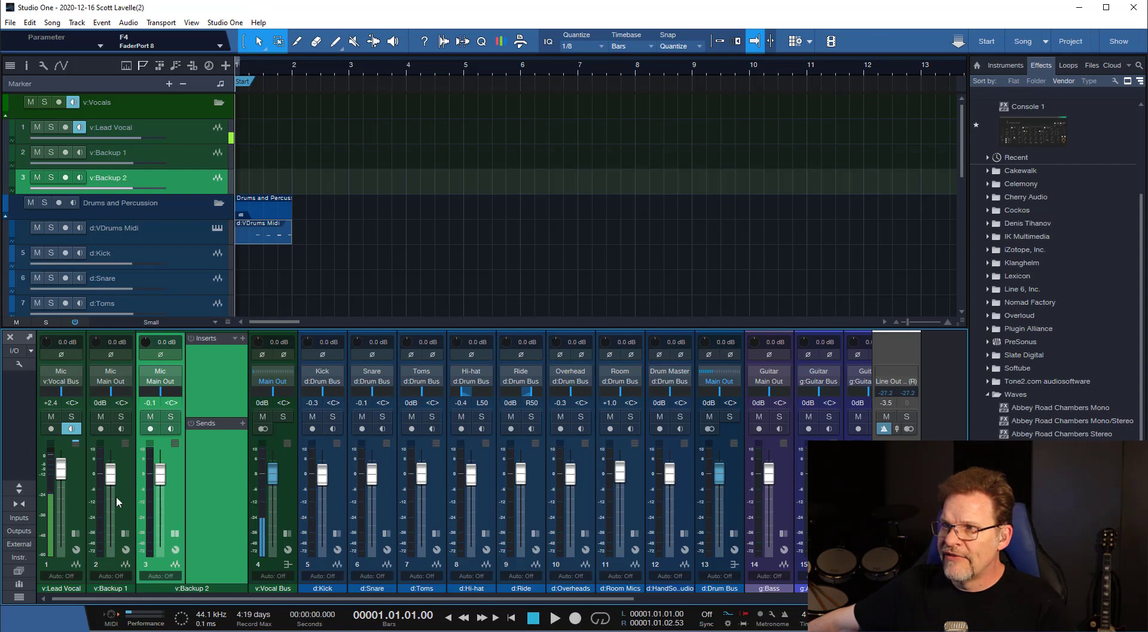
click(19, 488)
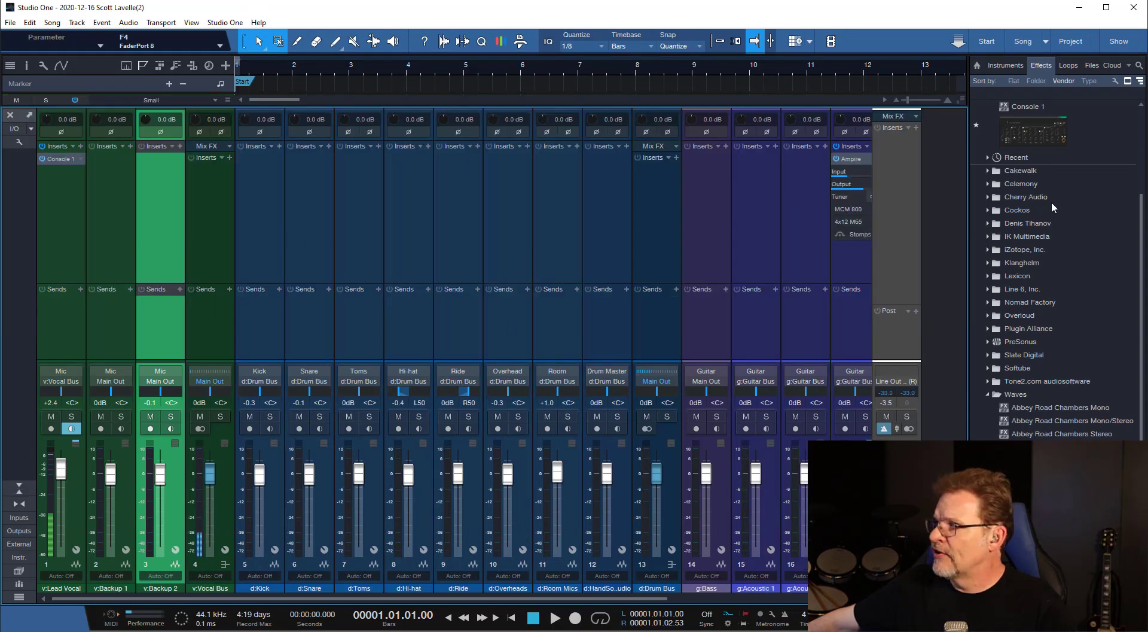
Collapse the Waves effects folder, expand the PreSonus folder, and insert Fat Channel on the v:Backup 1 channel.
scroll(1065, 227, up, 3)
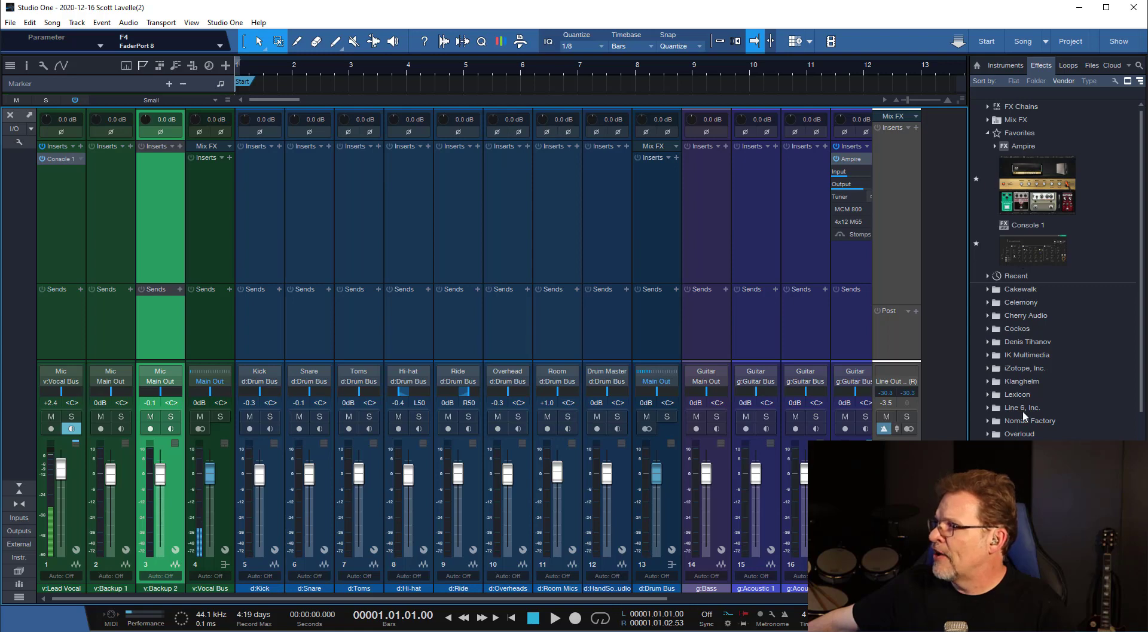
scroll(1024, 416, down, 3)
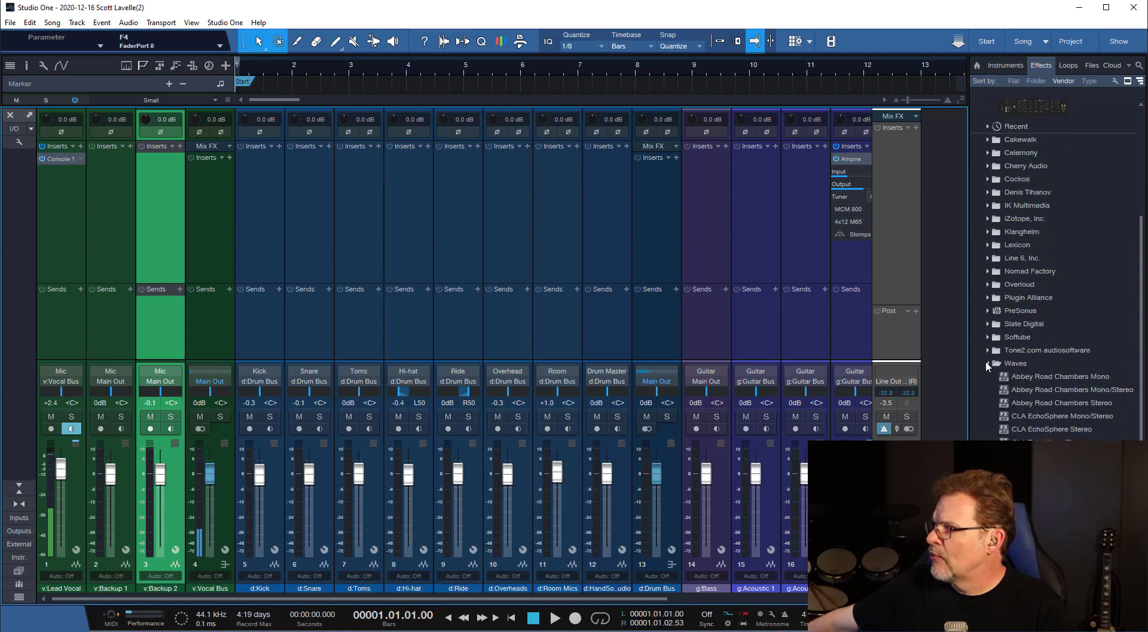
click(987, 363)
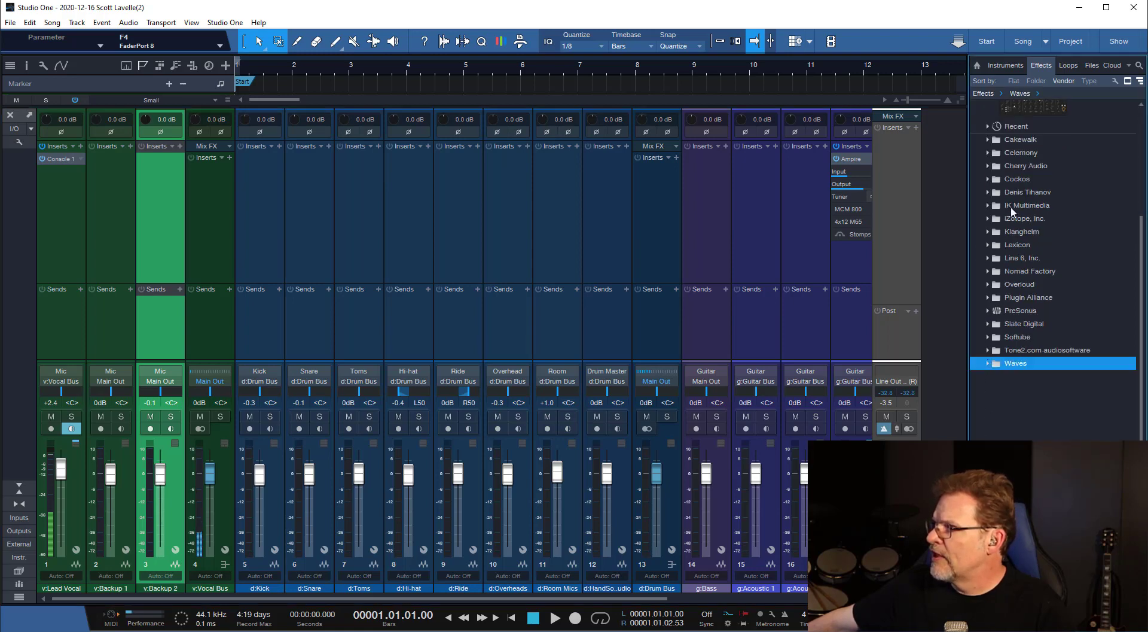
click(989, 314)
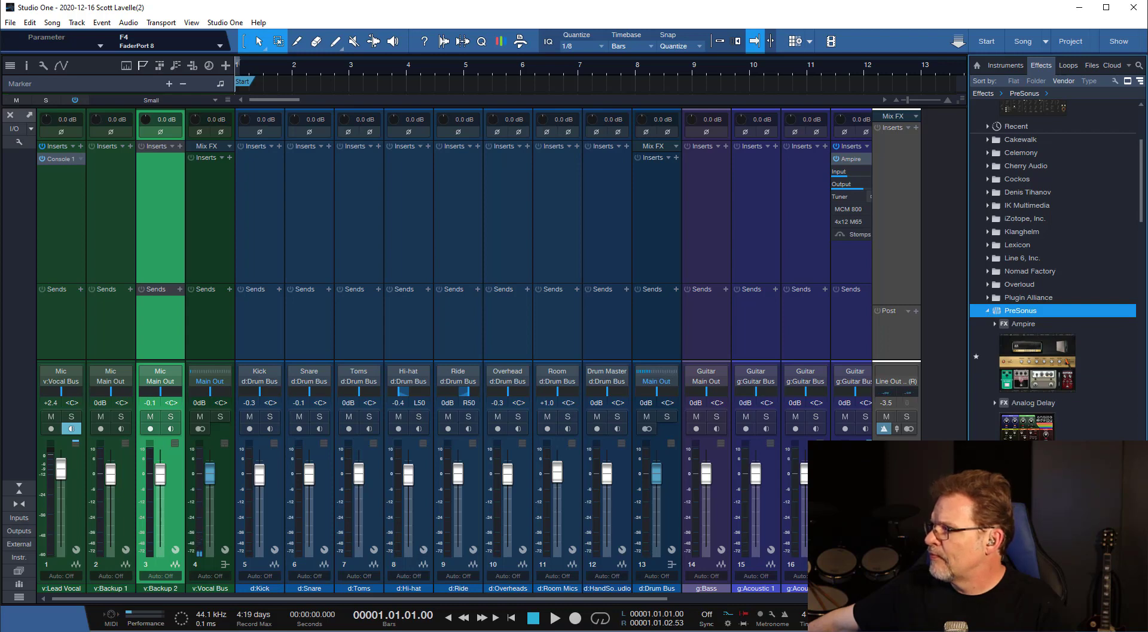
scroll(1053, 269, down, 6)
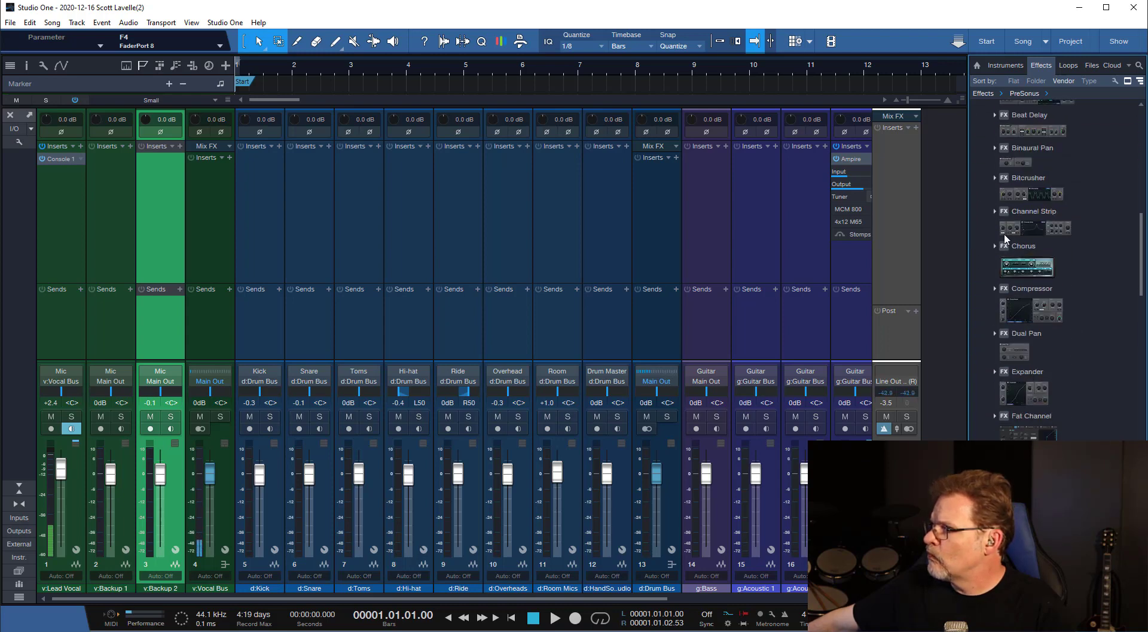
scroll(1051, 418, down, 1)
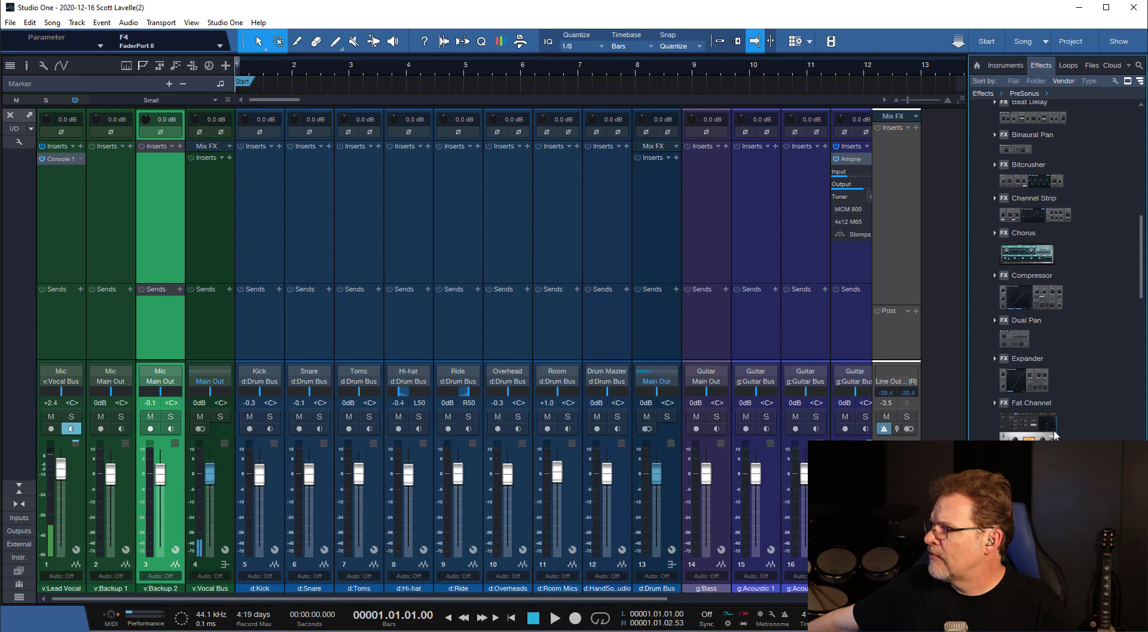
drag(1057, 436, 122, 188)
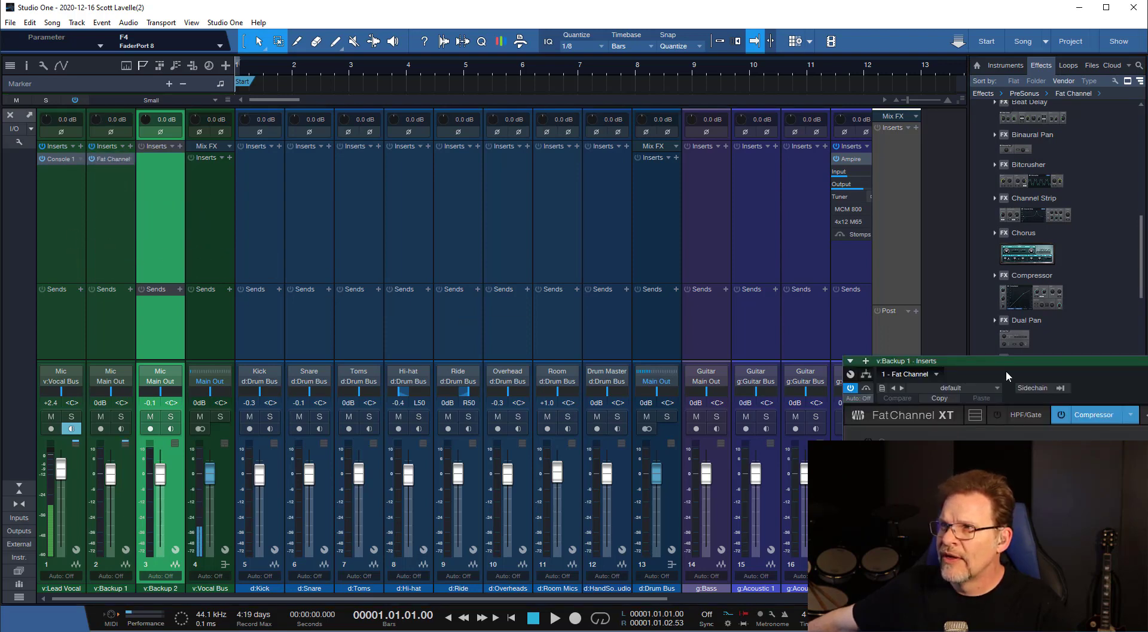
Move the Fat Channel window over the middle of the console and switch its Compressor on and back off.
drag(1003, 363, 399, 205)
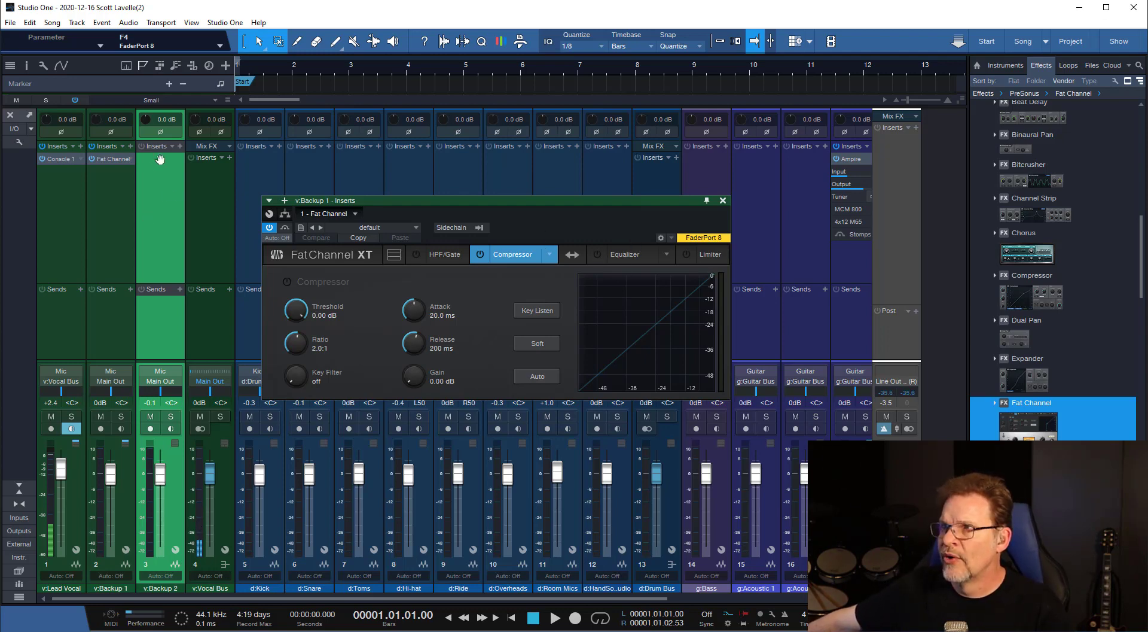
click(479, 255)
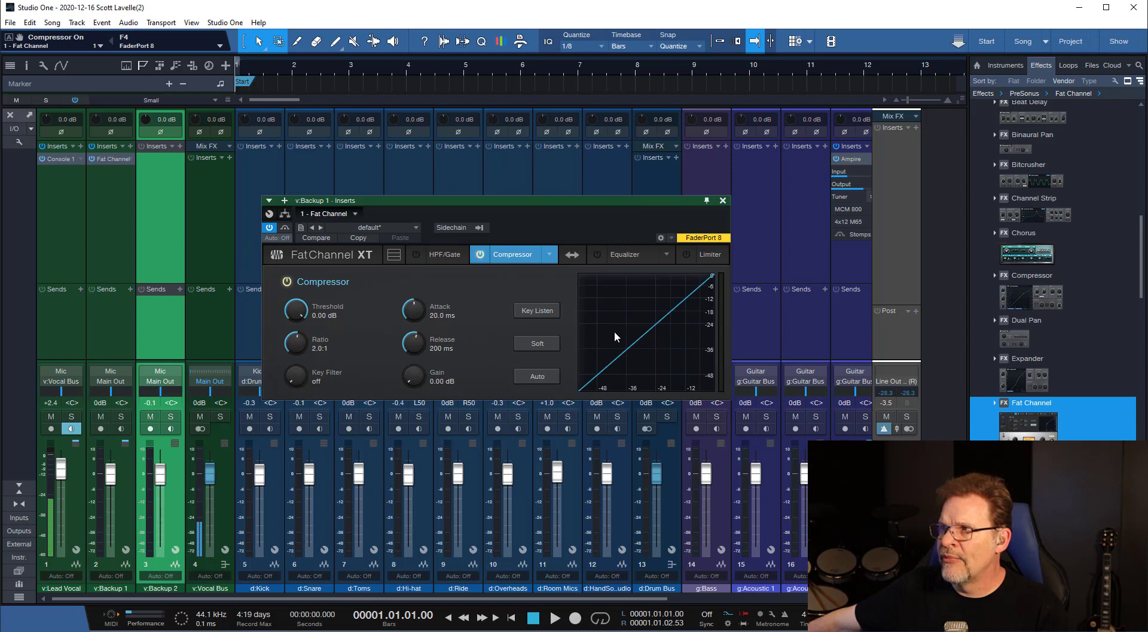
click(480, 255)
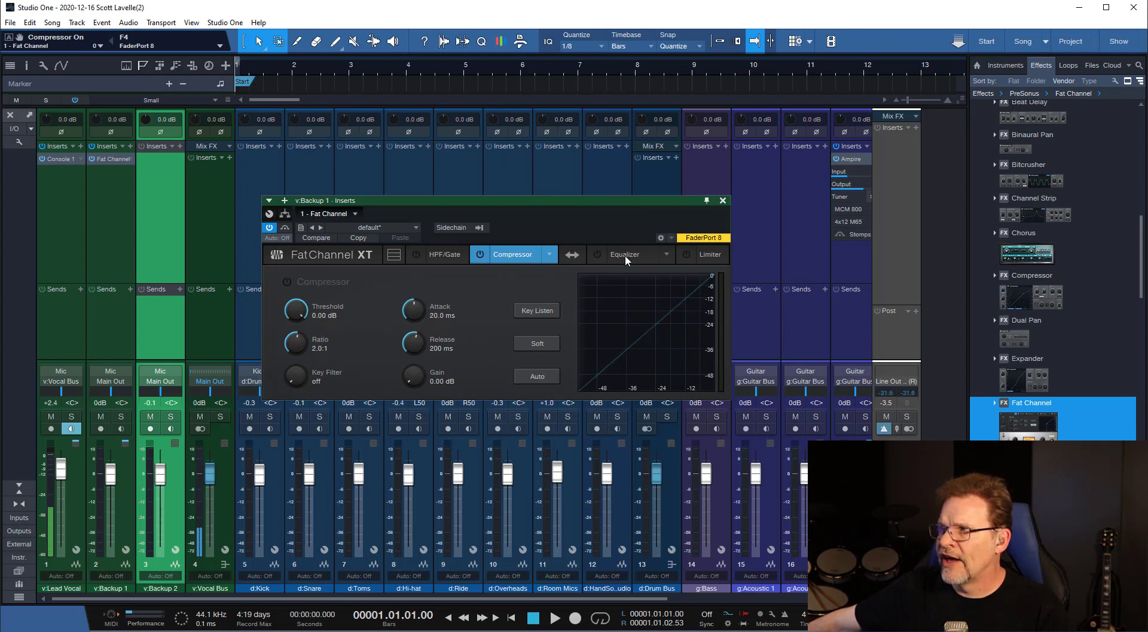
Switch on Fat Channel's Equalizer and shape its bands: LF about -6 dB, LMF about +5.2 dB, HMF about -1.7 dB, HF about +4 dB.
click(597, 255)
click(640, 255)
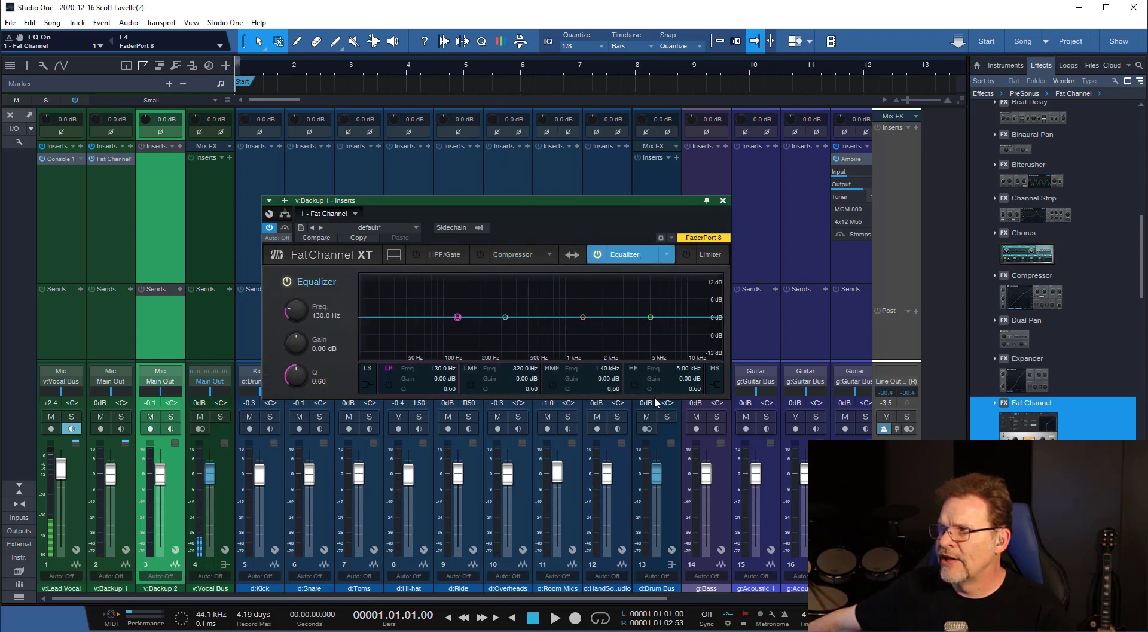
drag(458, 318, 431, 335)
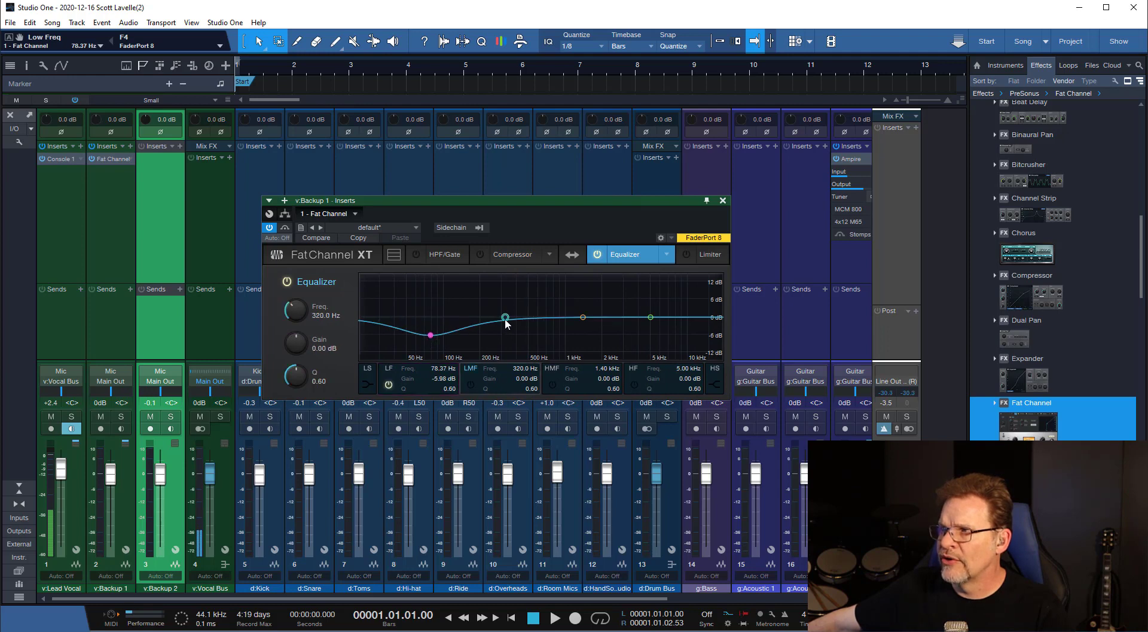
drag(506, 317, 523, 300)
drag(590, 320, 658, 306)
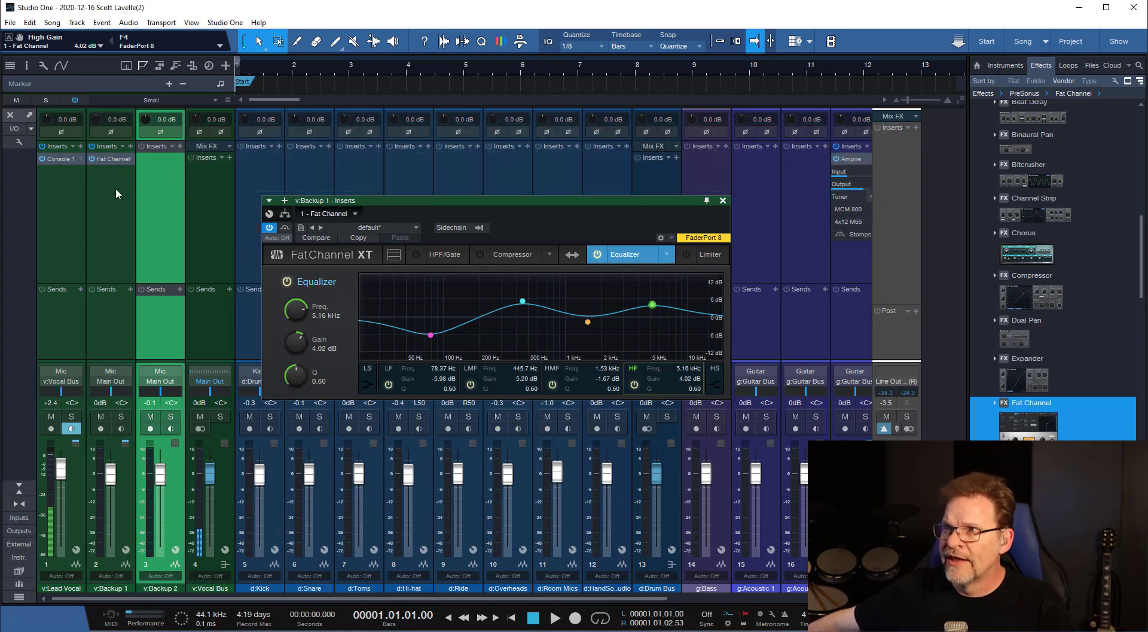
Expand the Fat Channel insert controls in the v:Backup 1 strip, change the equalizer model to Vintage, and close the plug-in window.
click(113, 160)
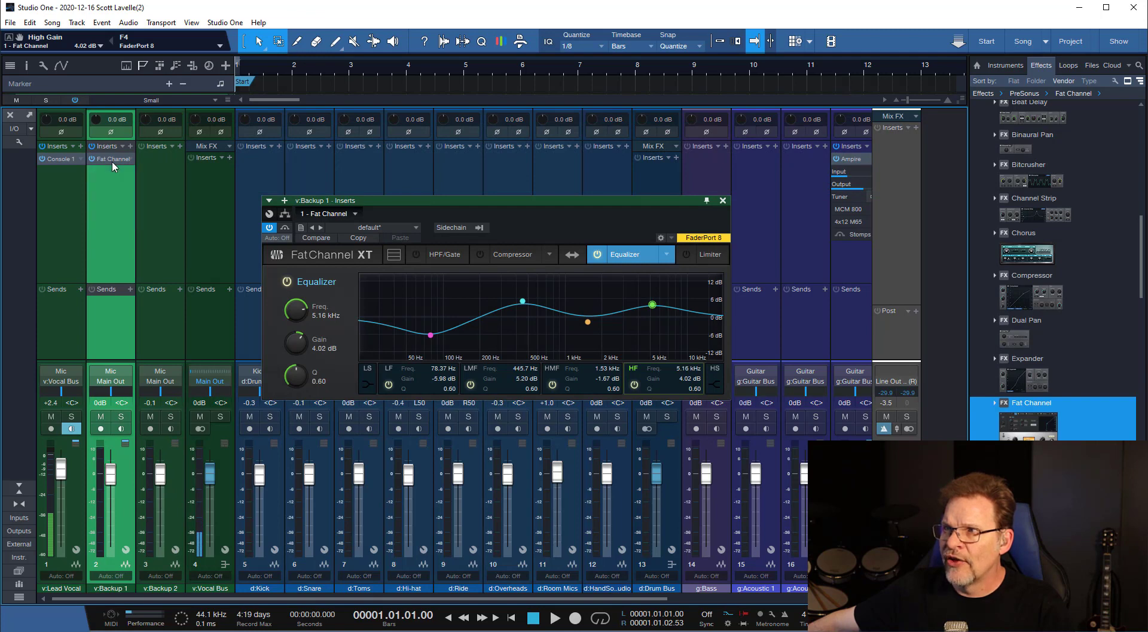
click(112, 160)
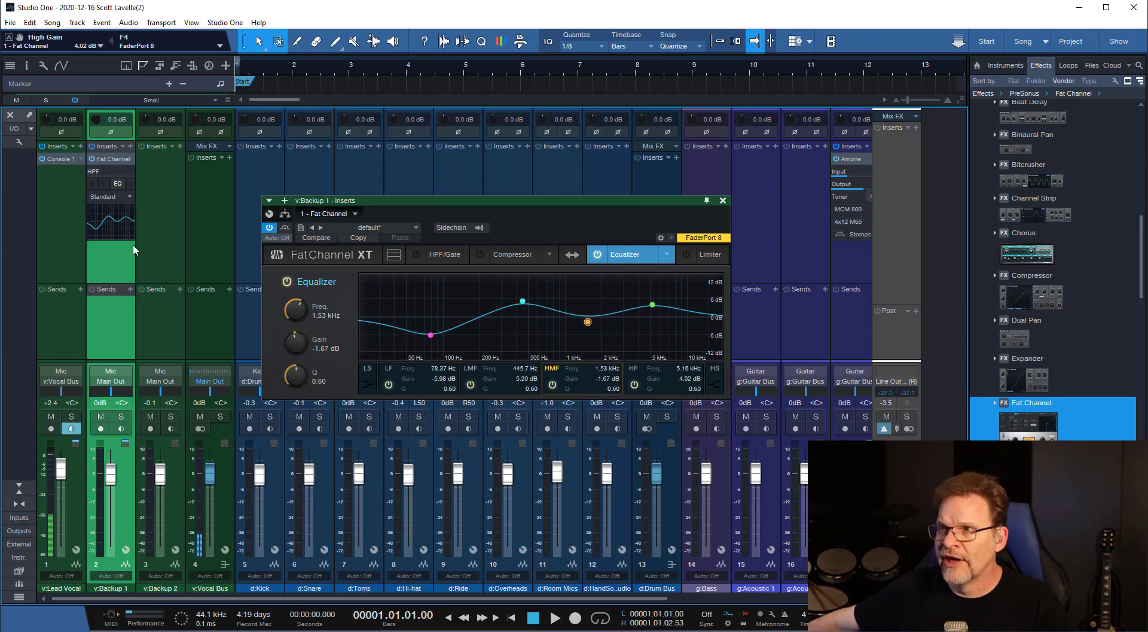
click(104, 184)
click(92, 184)
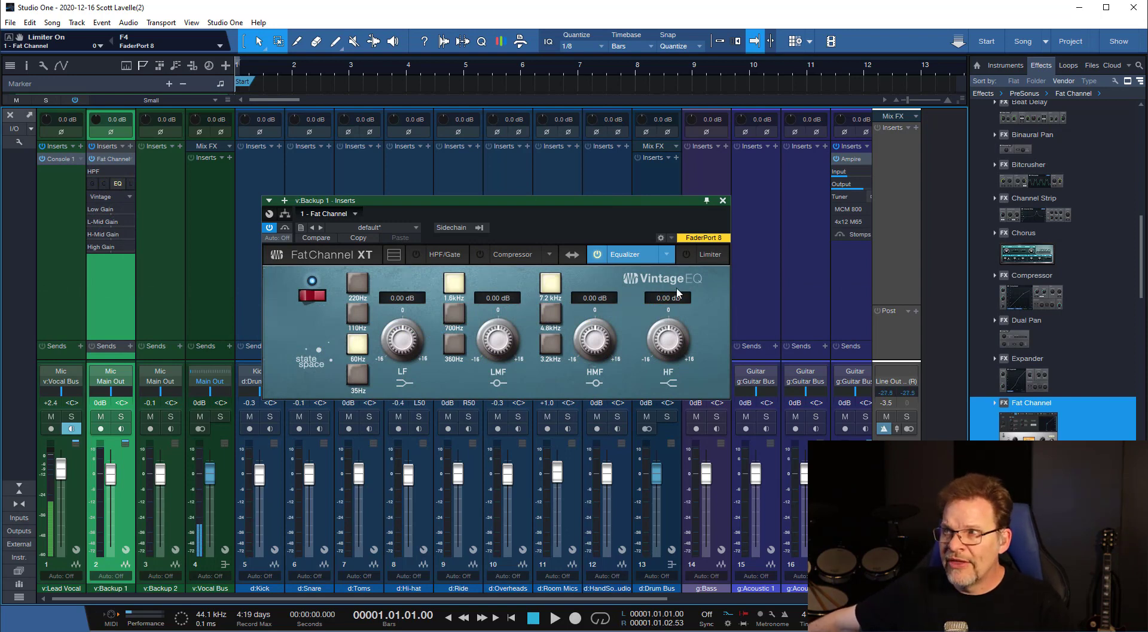
click(721, 202)
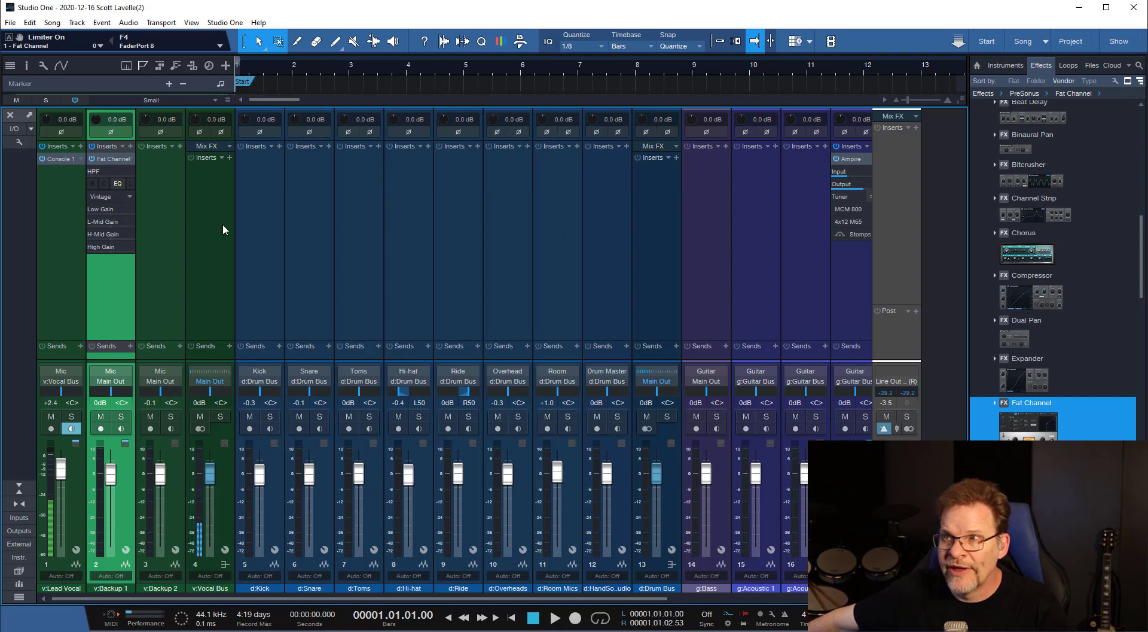
Shrink and close the console, and arm the v:Lead Vocal track for recording.
drag(108, 106, 164, 207)
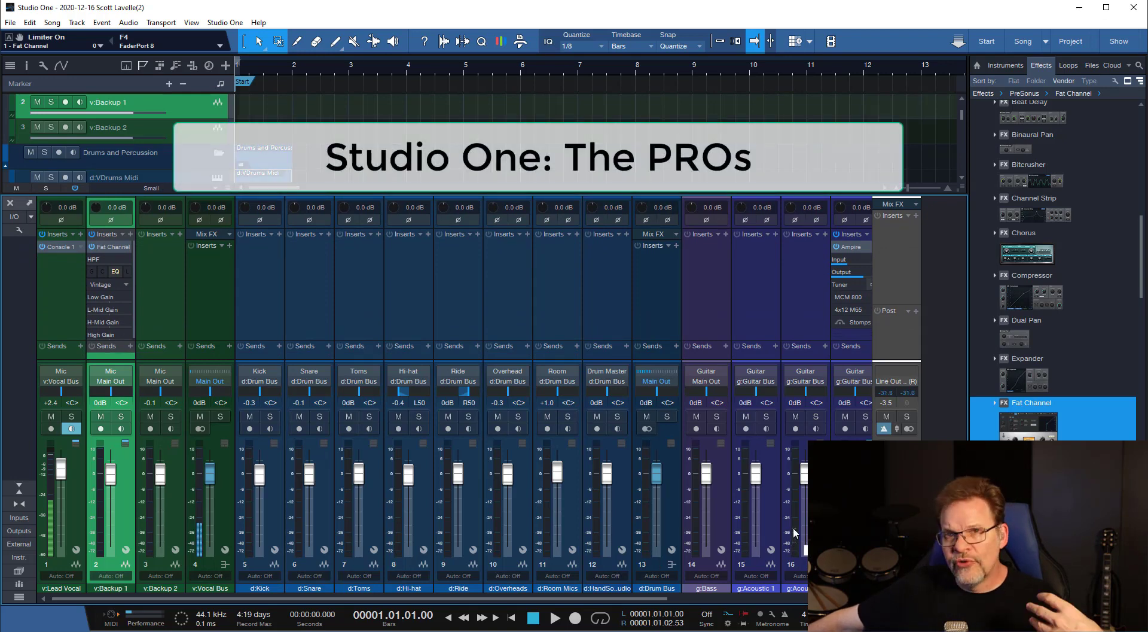
key(F3)
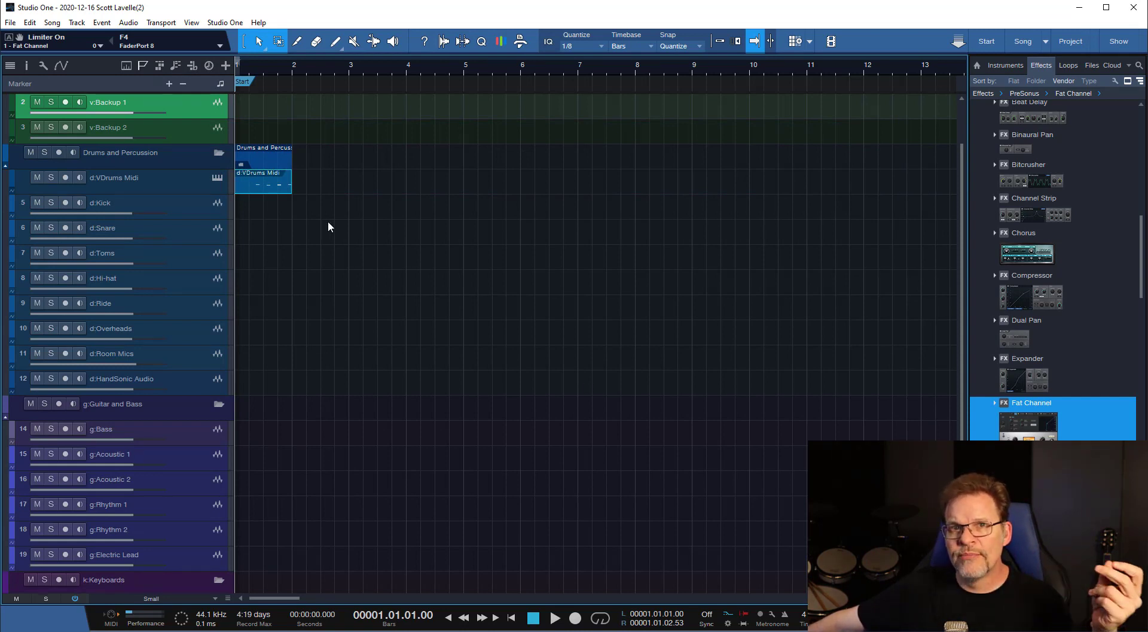
click(353, 69)
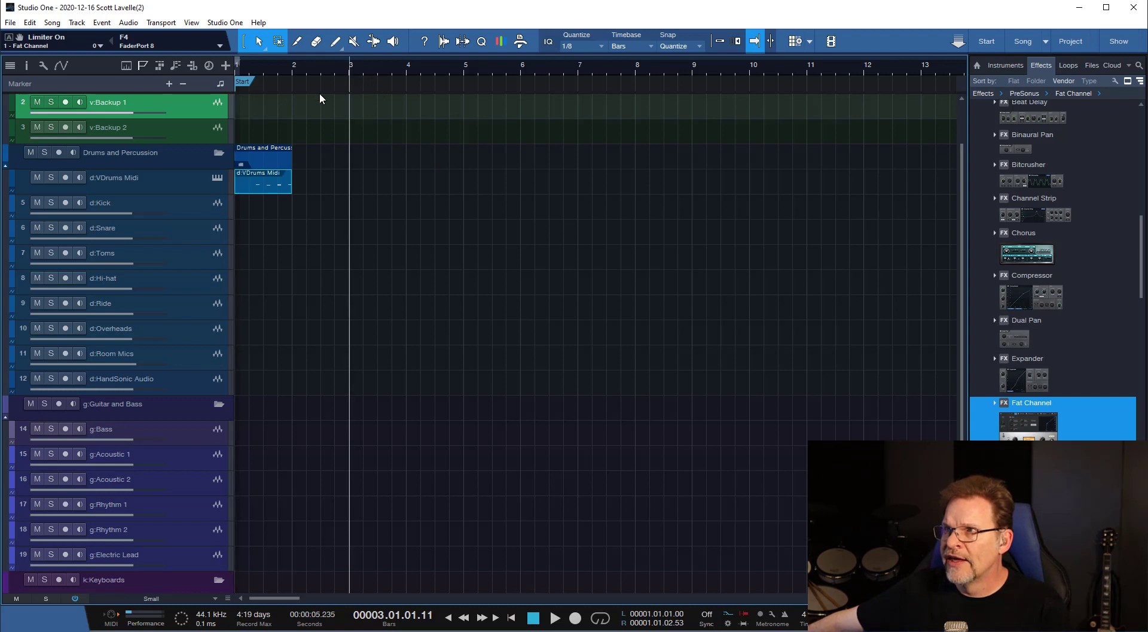
scroll(356, 258, up, 2)
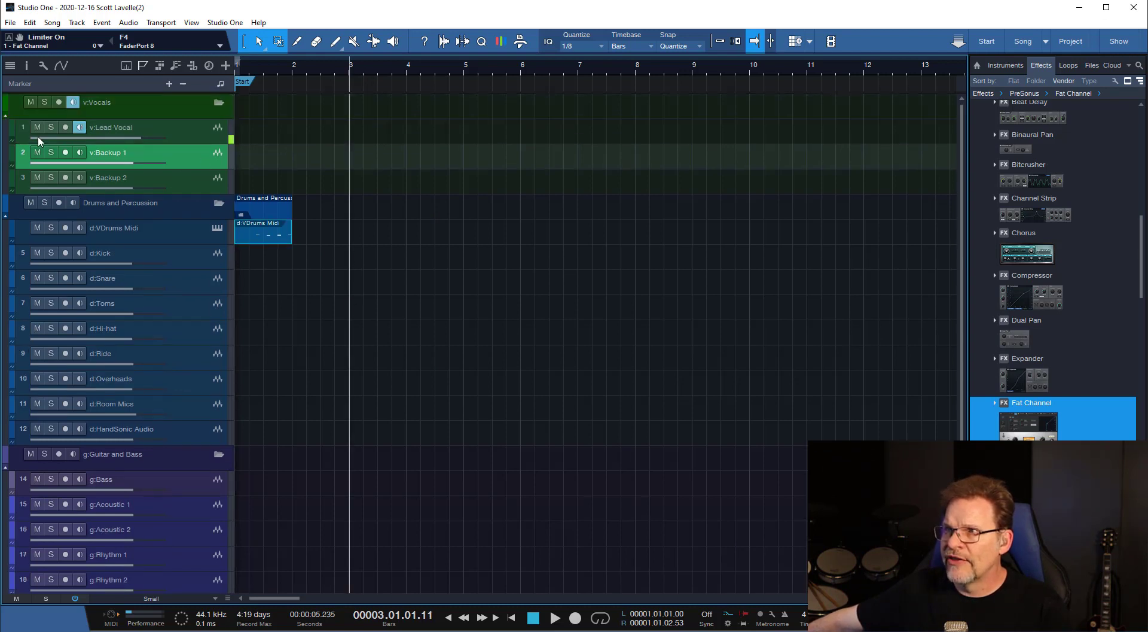
click(66, 127)
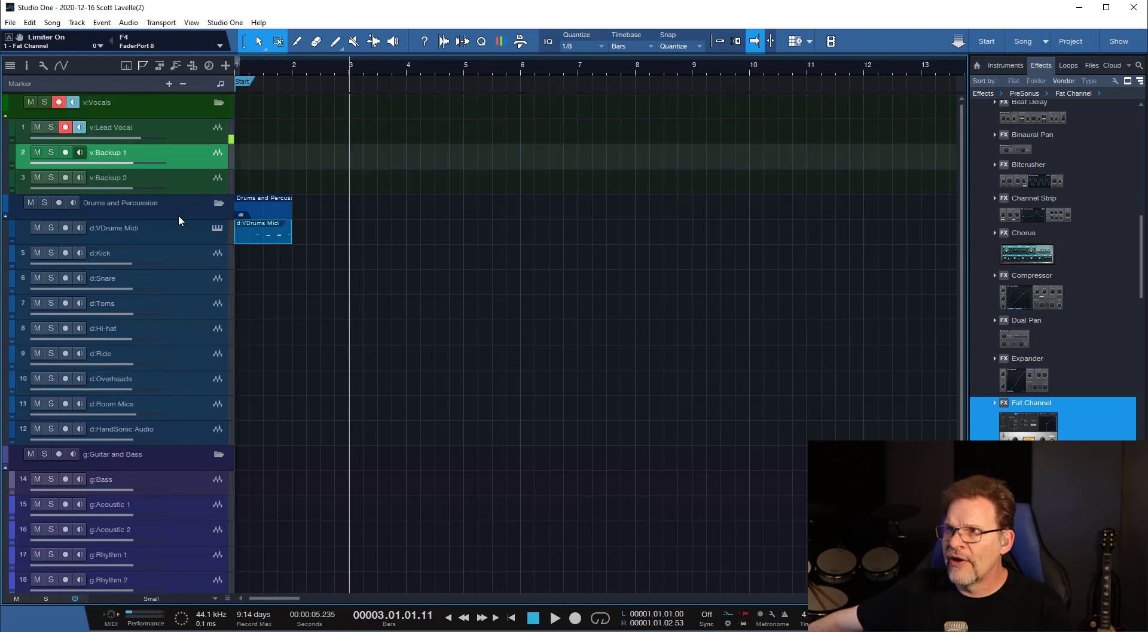
Turn on Snap and place the playhead exactly at the start of bar 3.
click(354, 70)
click(351, 74)
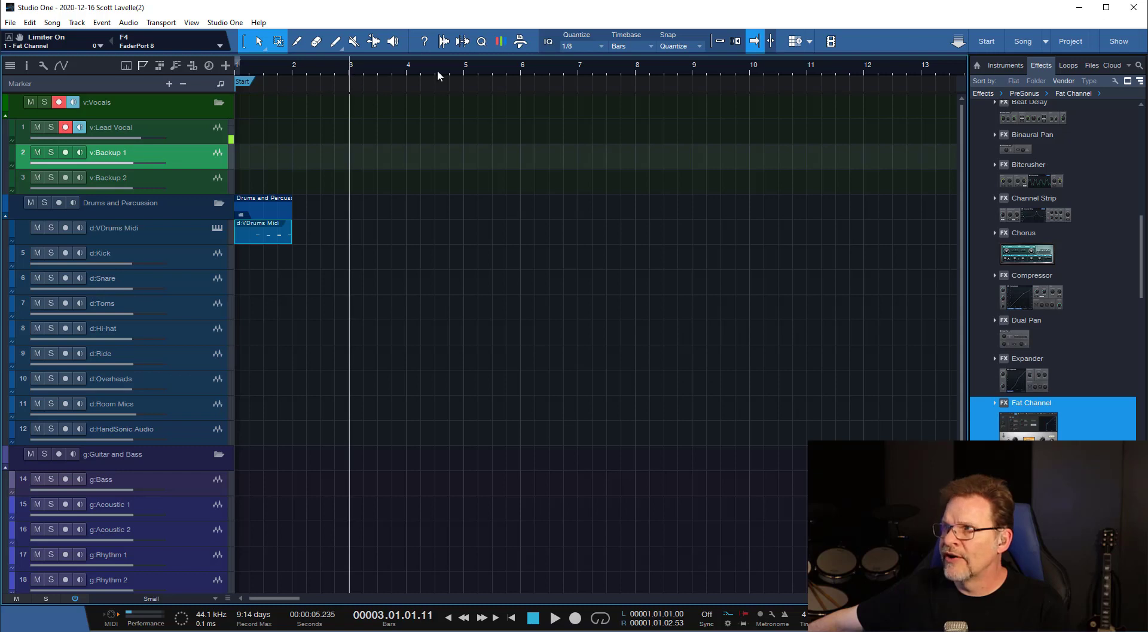
click(716, 41)
click(355, 70)
click(351, 71)
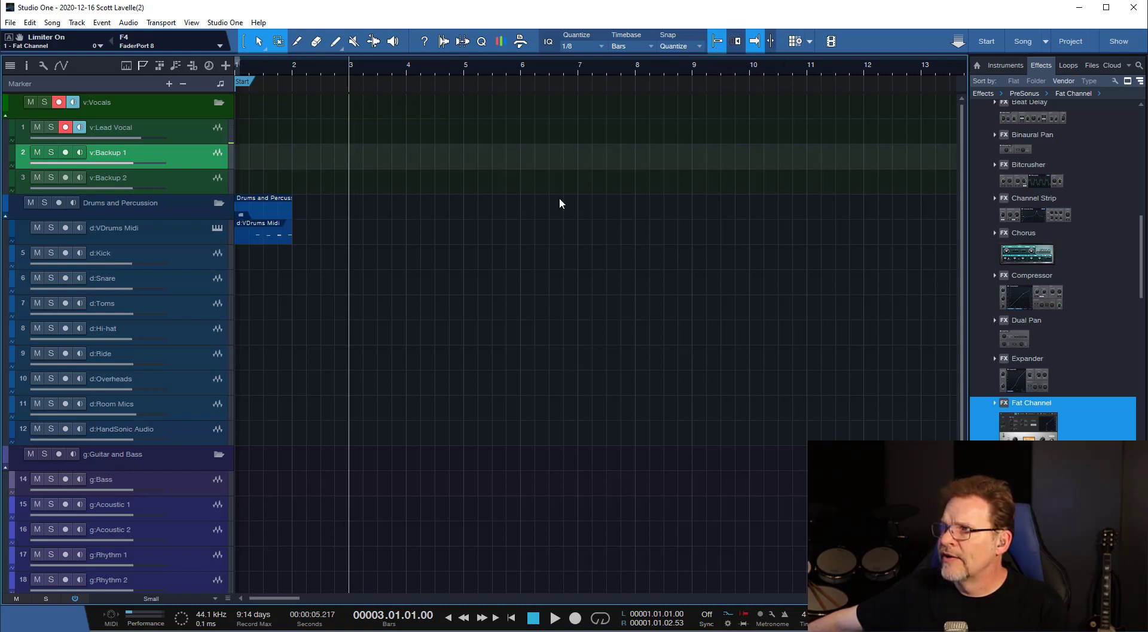
Check the preroll setting in the Metronome Setup, and close the dialog.
click(773, 616)
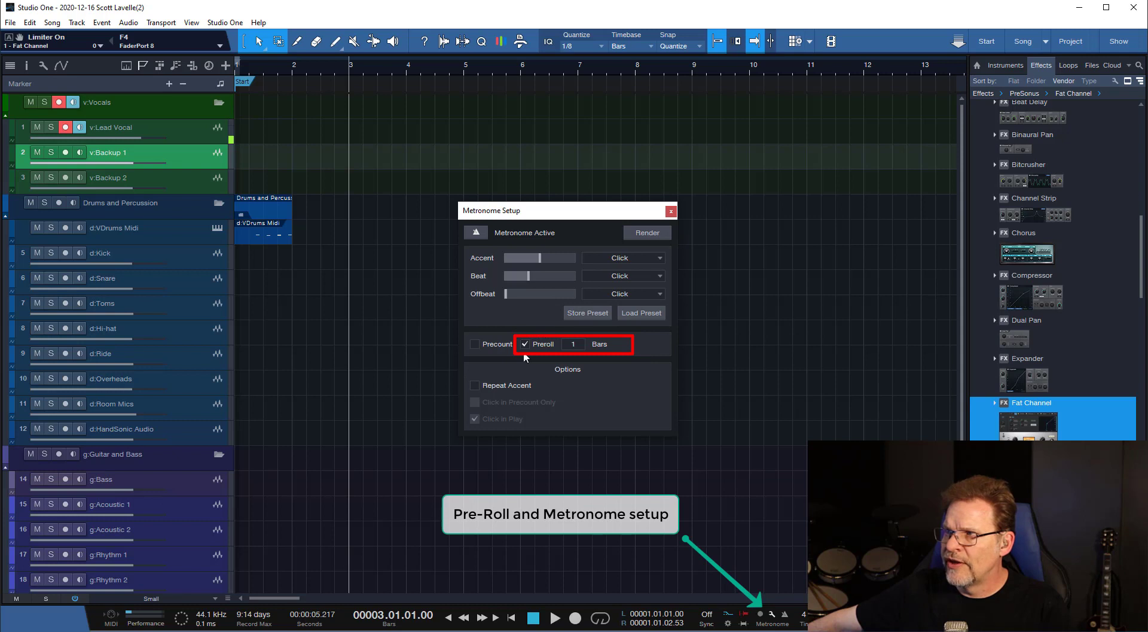
click(671, 210)
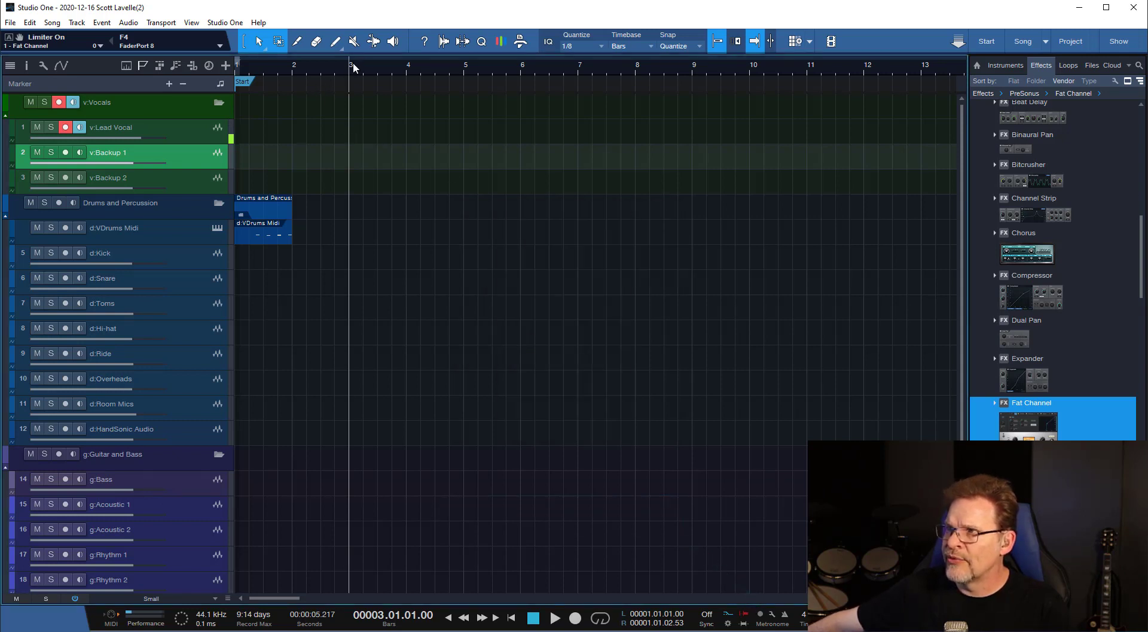
Record a short trial take on v:Lead Vocal from bar 3 with preroll, and undo the recording.
click(174, 128)
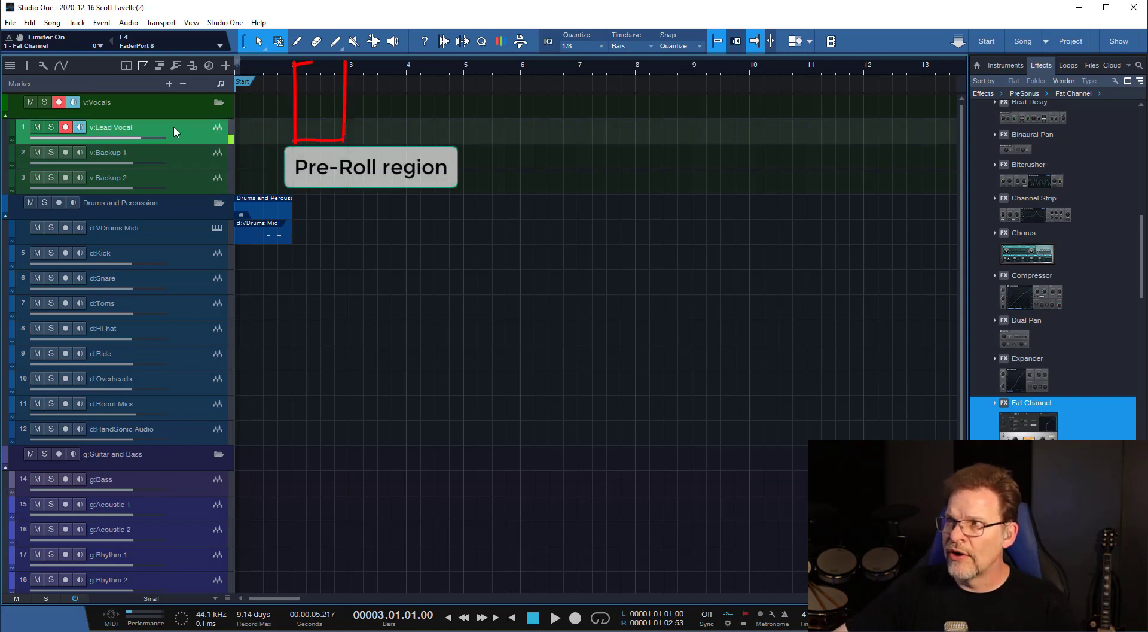
key(space)
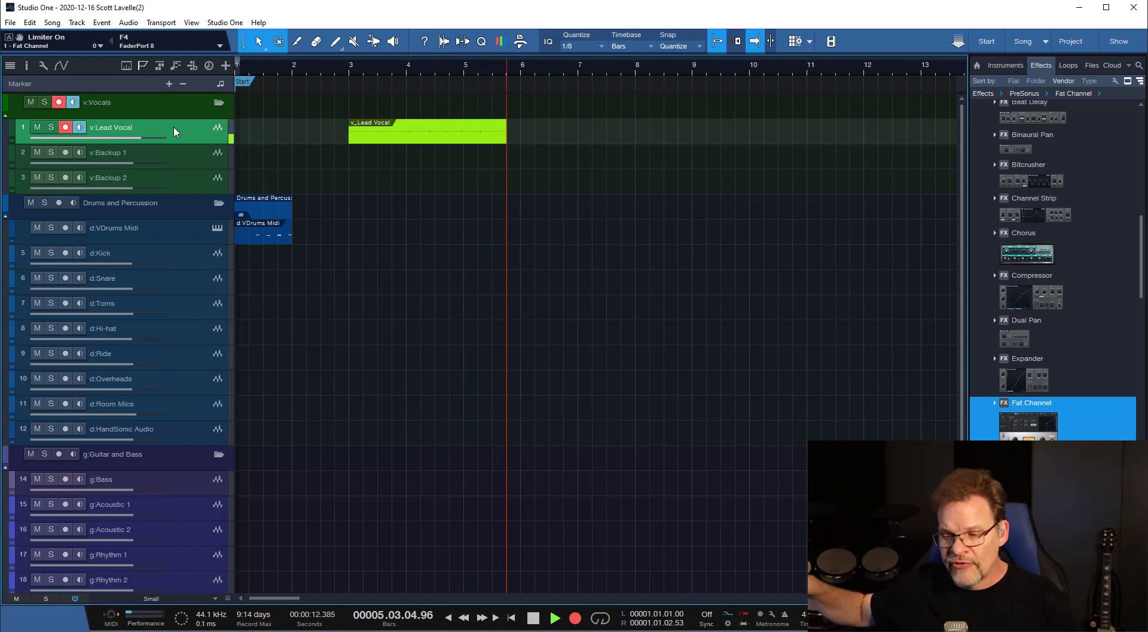
key(space)
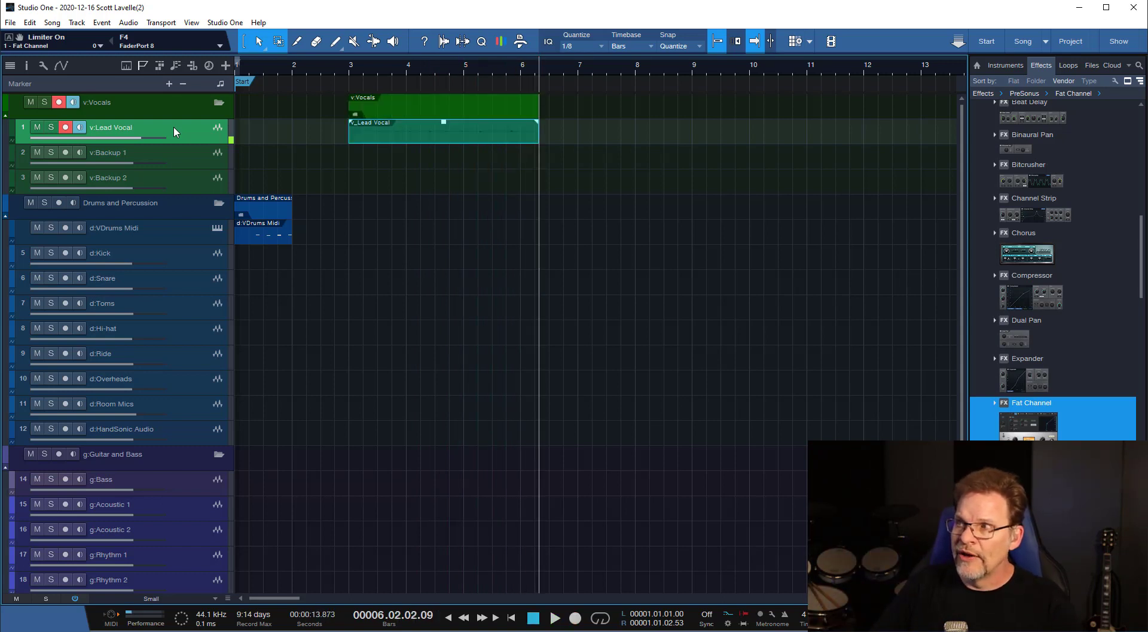
key(ctrl+z)
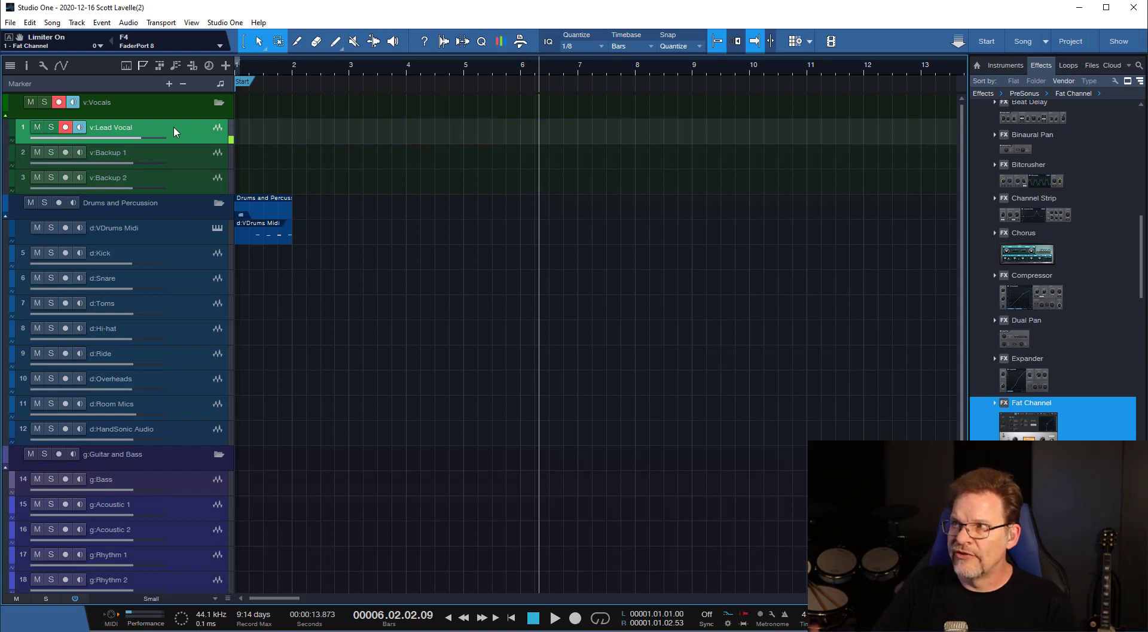
Return the playhead to bar 3 and record two more trial takes on v:Lead Vocal, discarding each one.
key(Home)
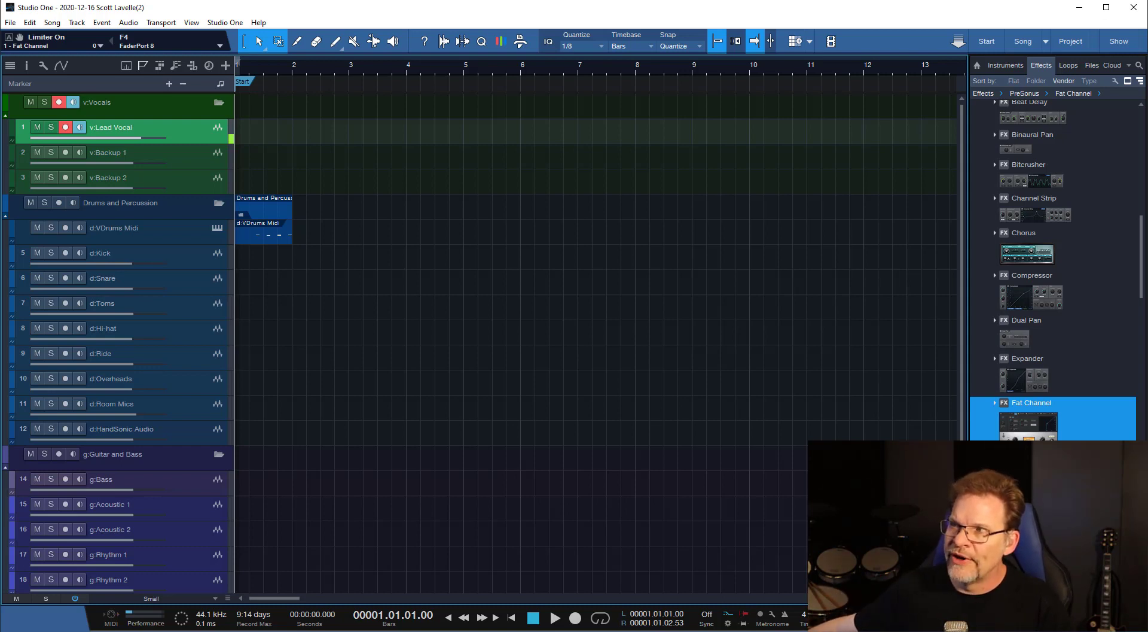
click(349, 70)
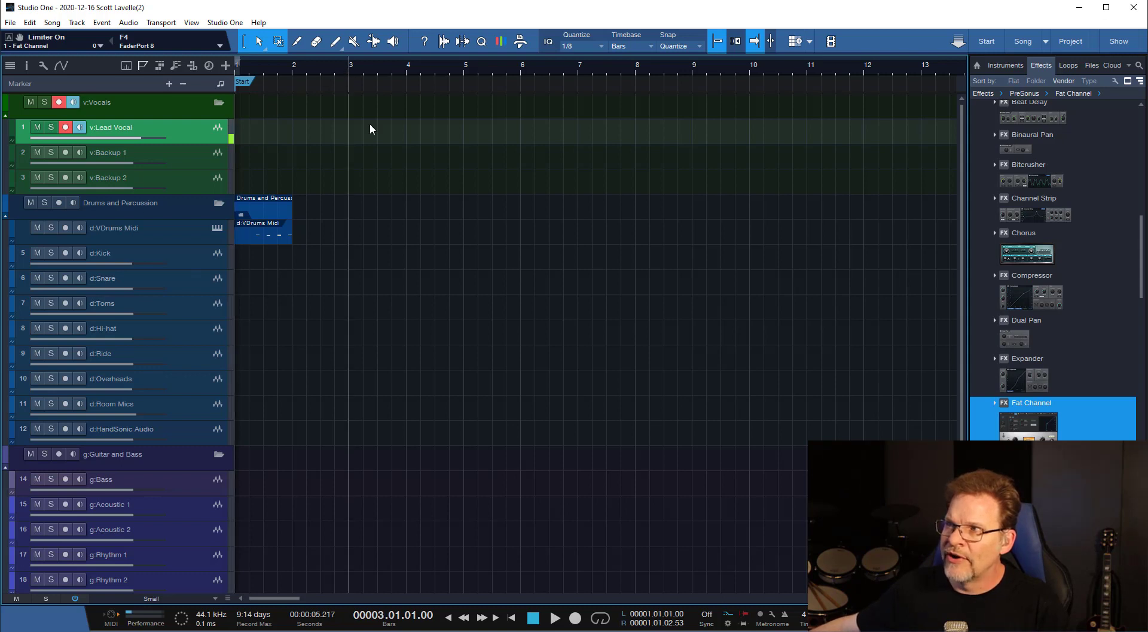
key(space)
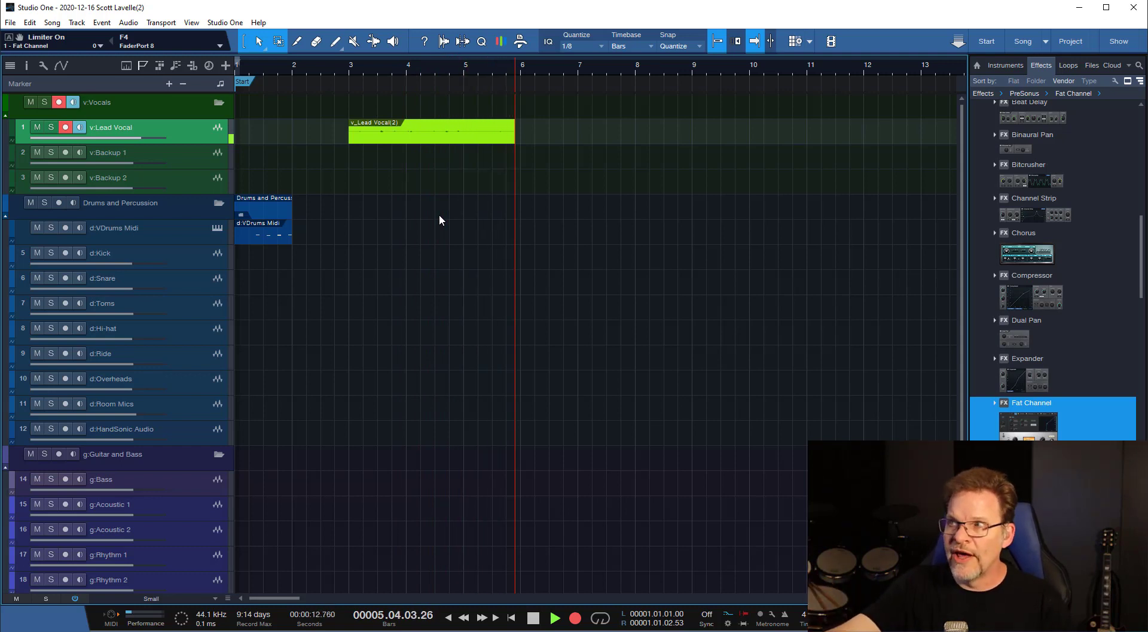
key(ctrl+z)
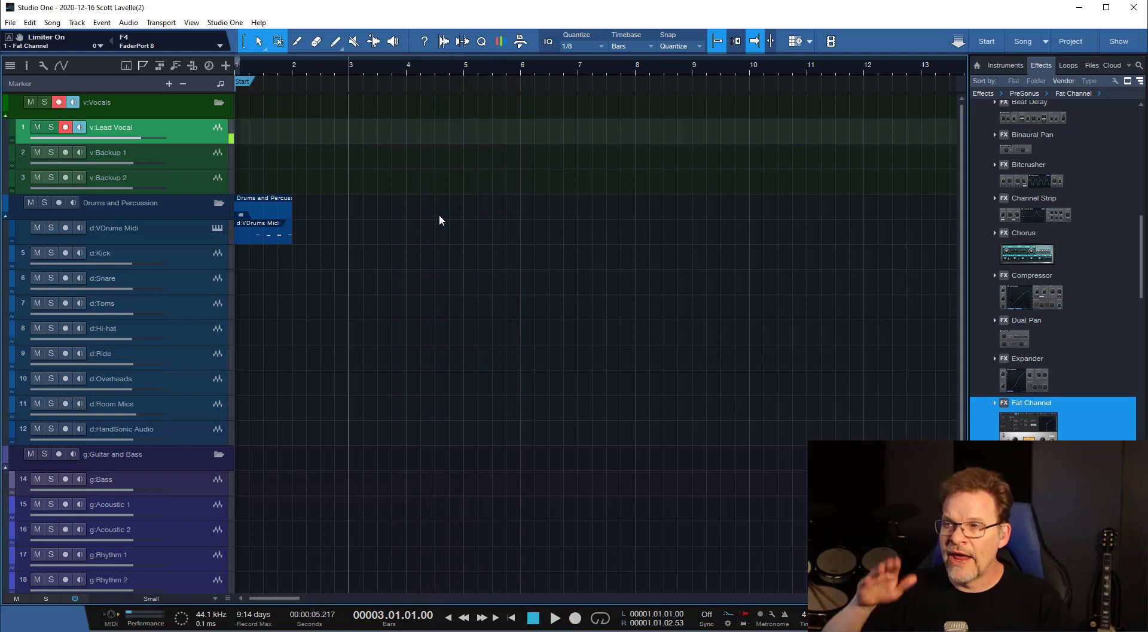
key(space)
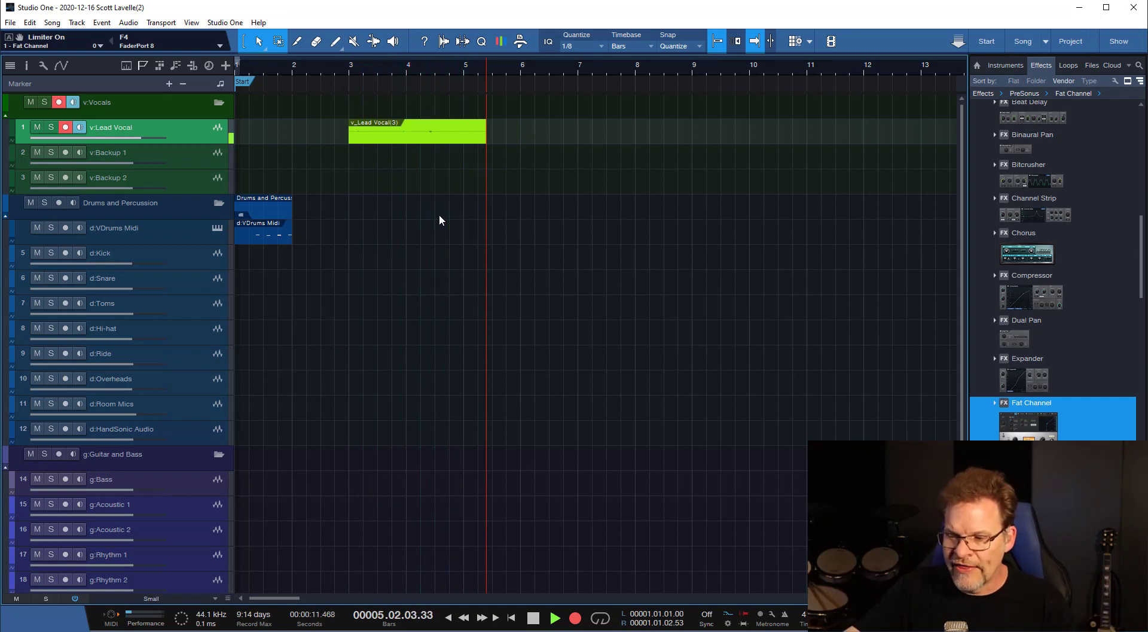
key(space)
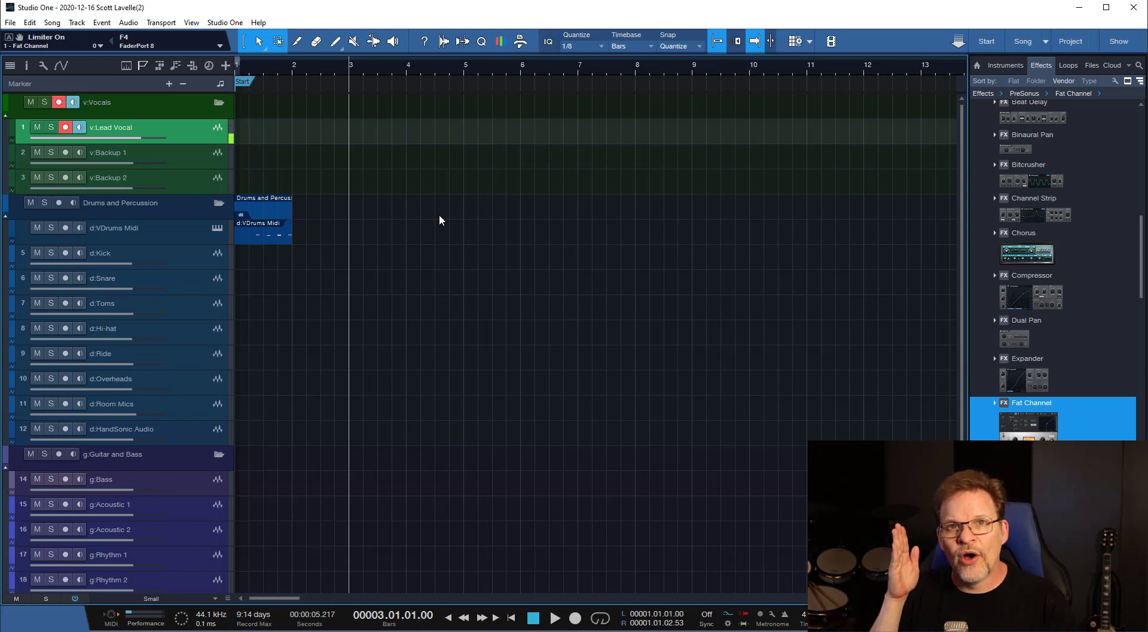
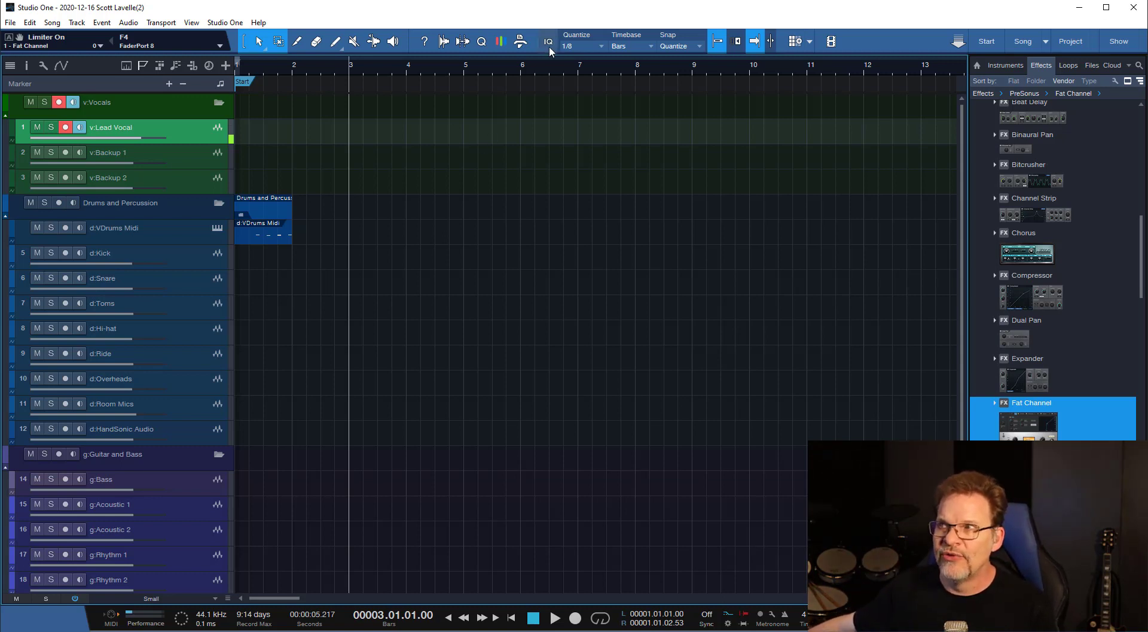
Show the macro toolbar and go through its Musical Edit, Audio Editing, Music Editing and Music Creation pages.
click(520, 42)
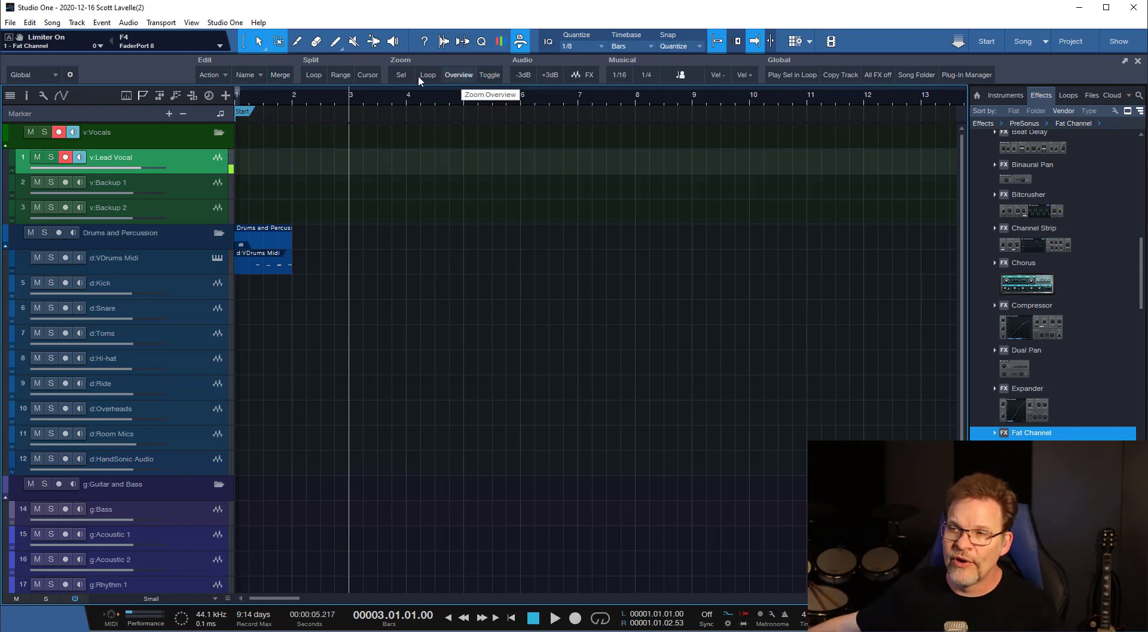
click(53, 73)
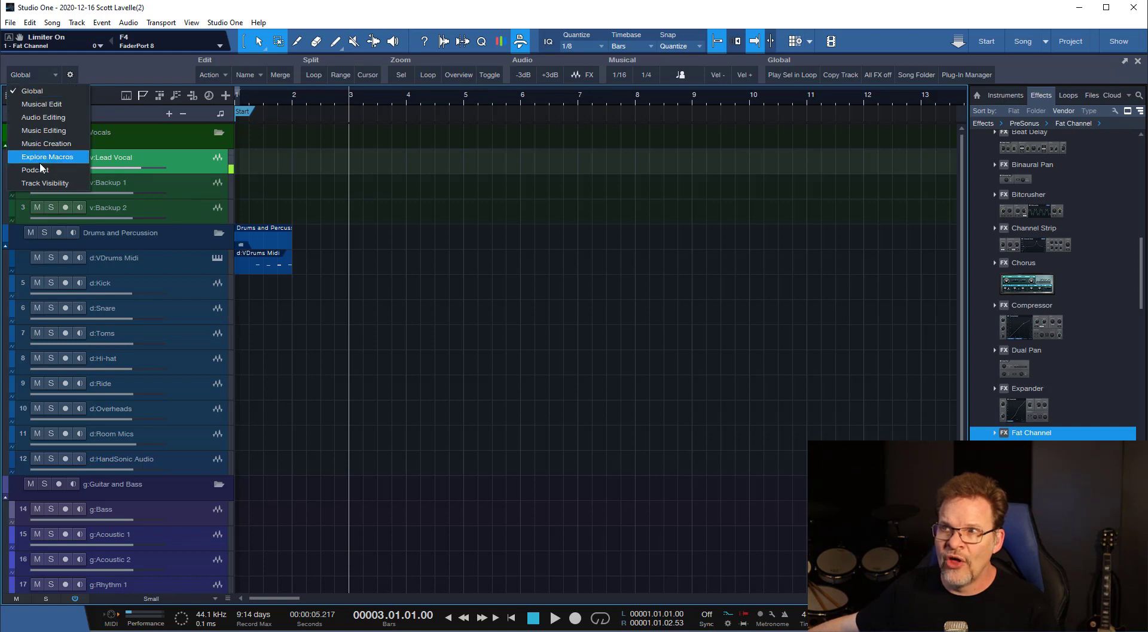
click(46, 106)
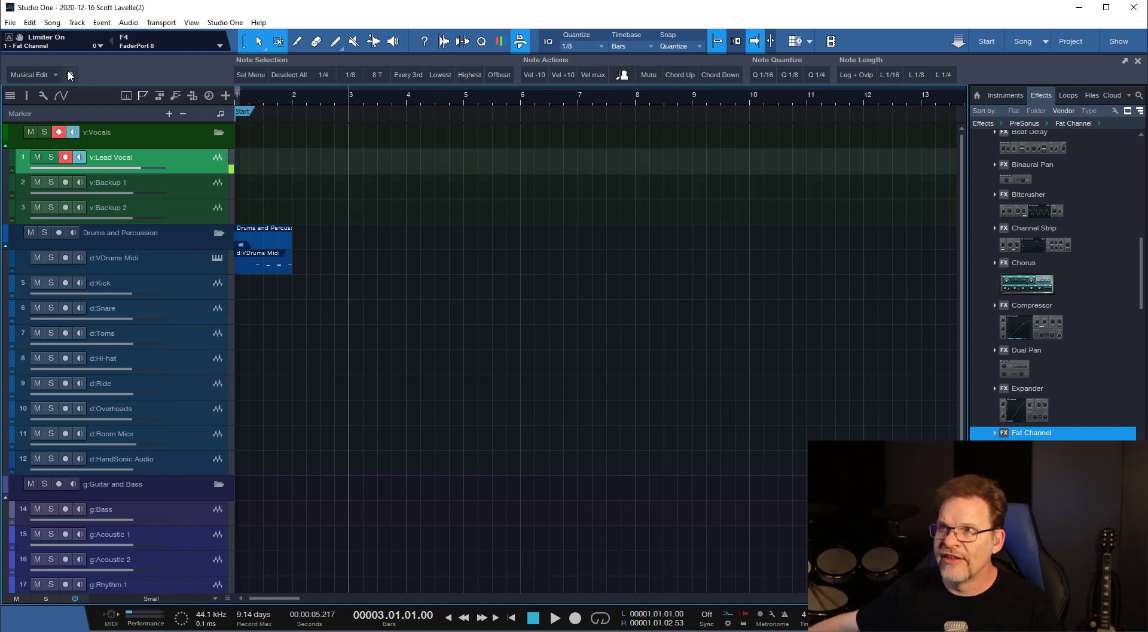
click(39, 74)
click(43, 117)
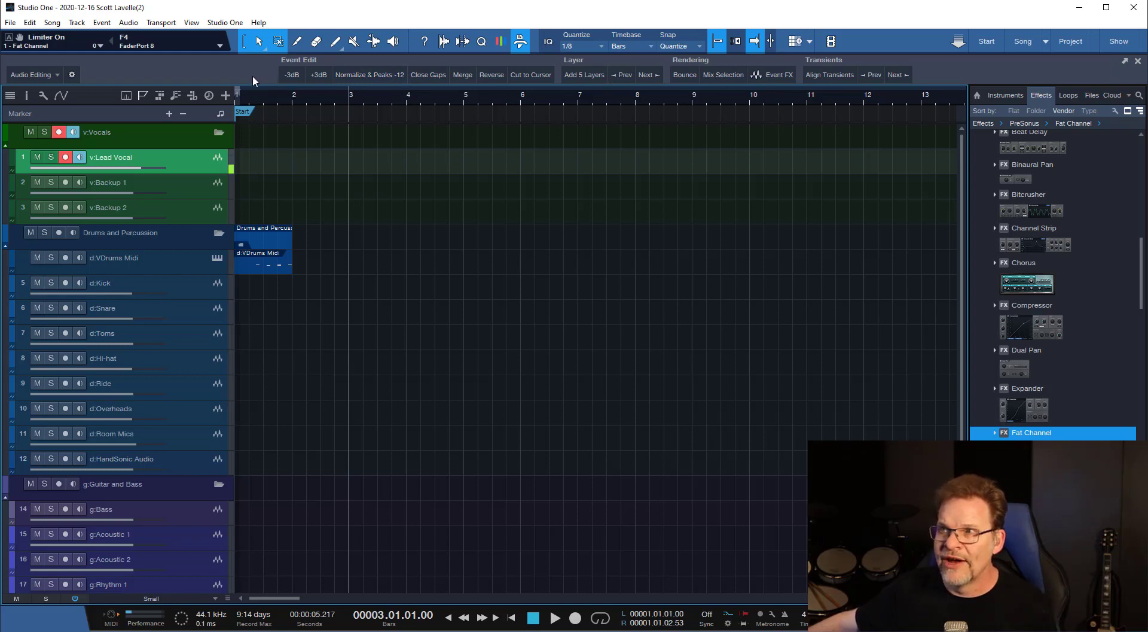
click(52, 72)
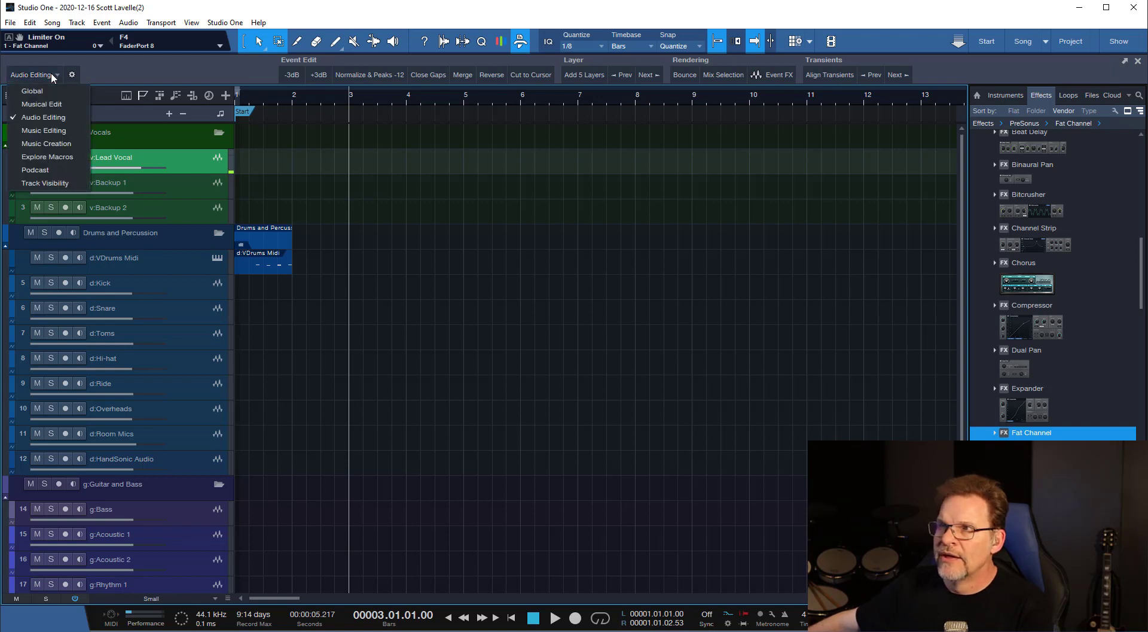
click(58, 131)
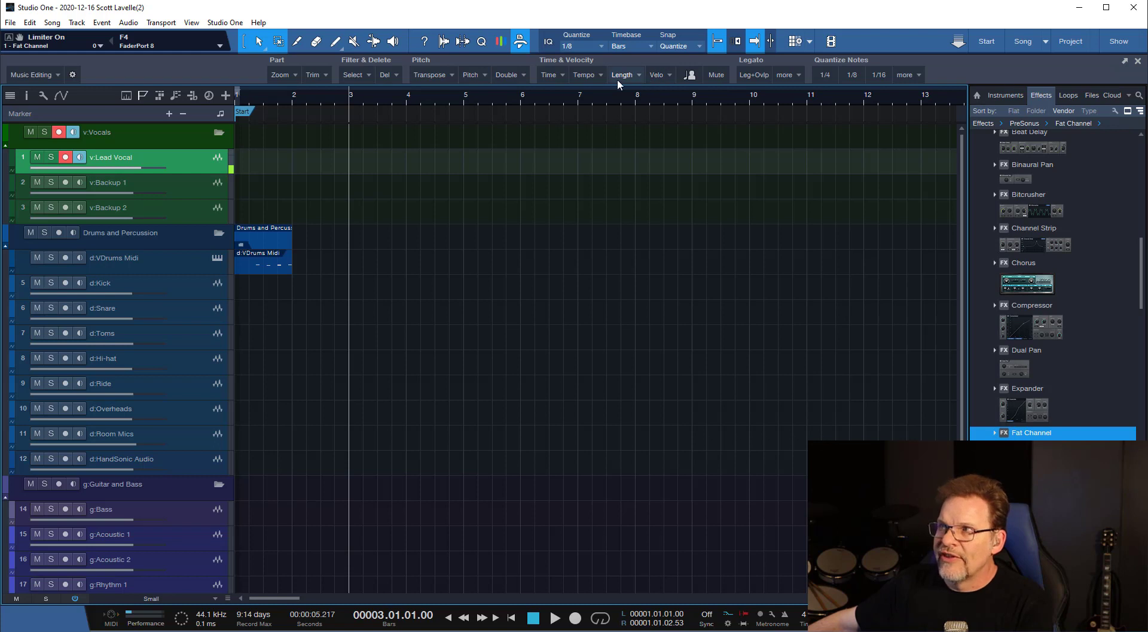
click(52, 73)
click(49, 143)
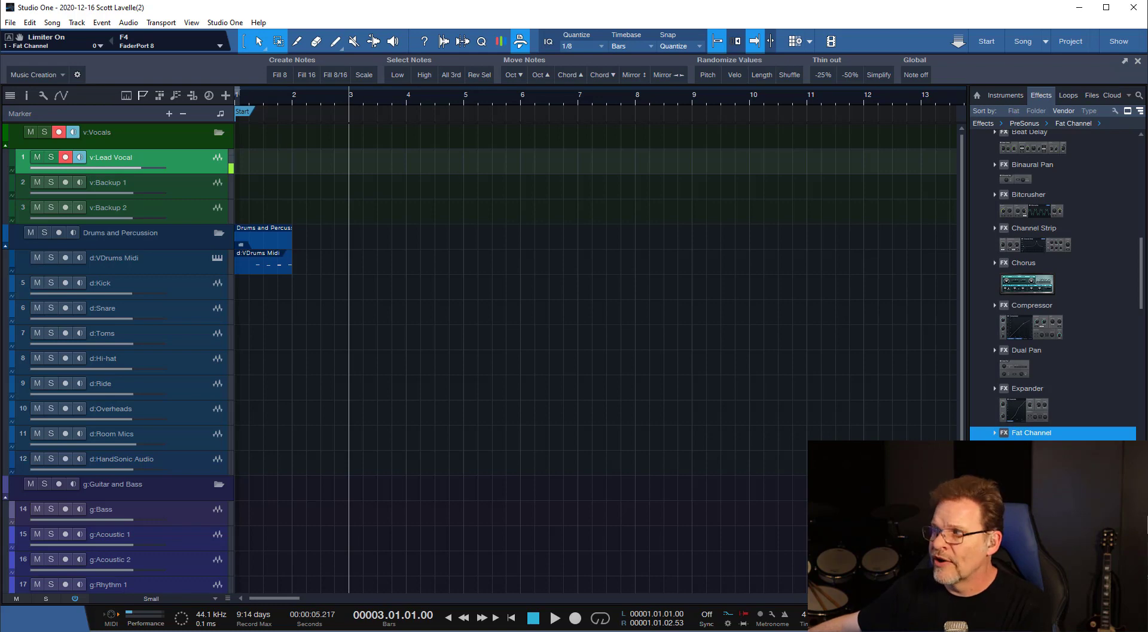
Start a new macro in the Macro Organizer and add the Select All command to it.
drag(1147, 526, 346, 217)
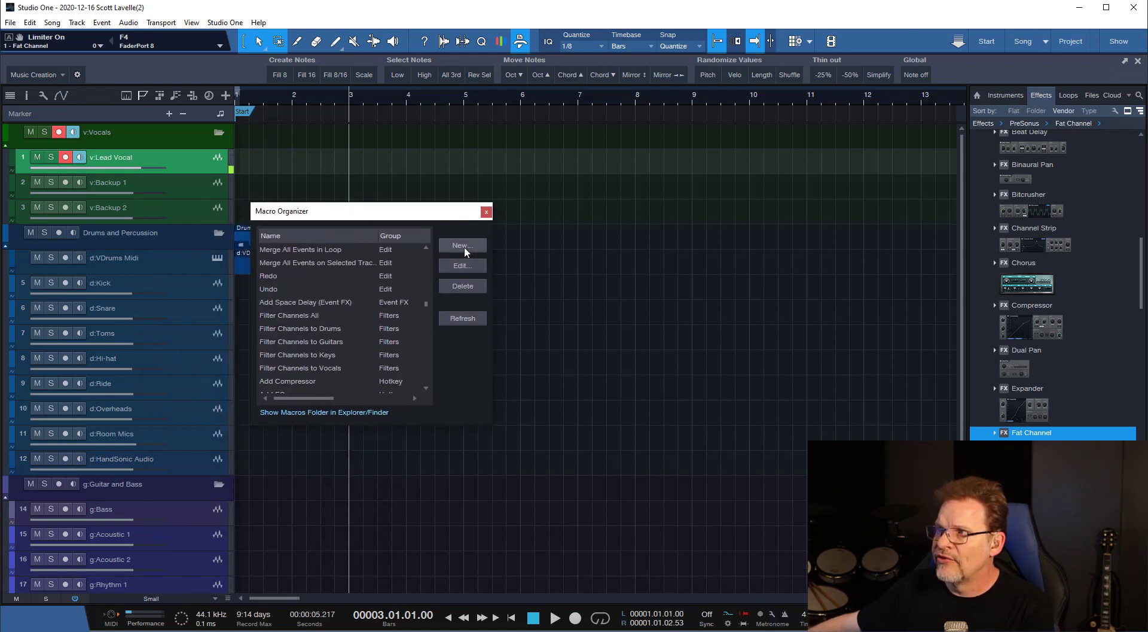
click(464, 246)
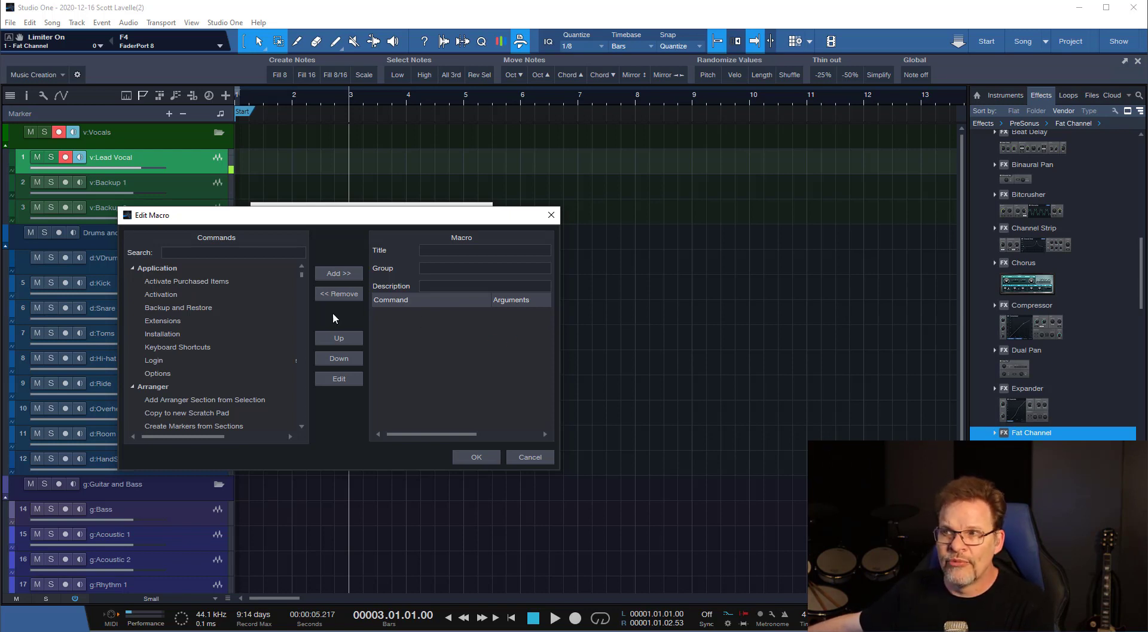
click(227, 253)
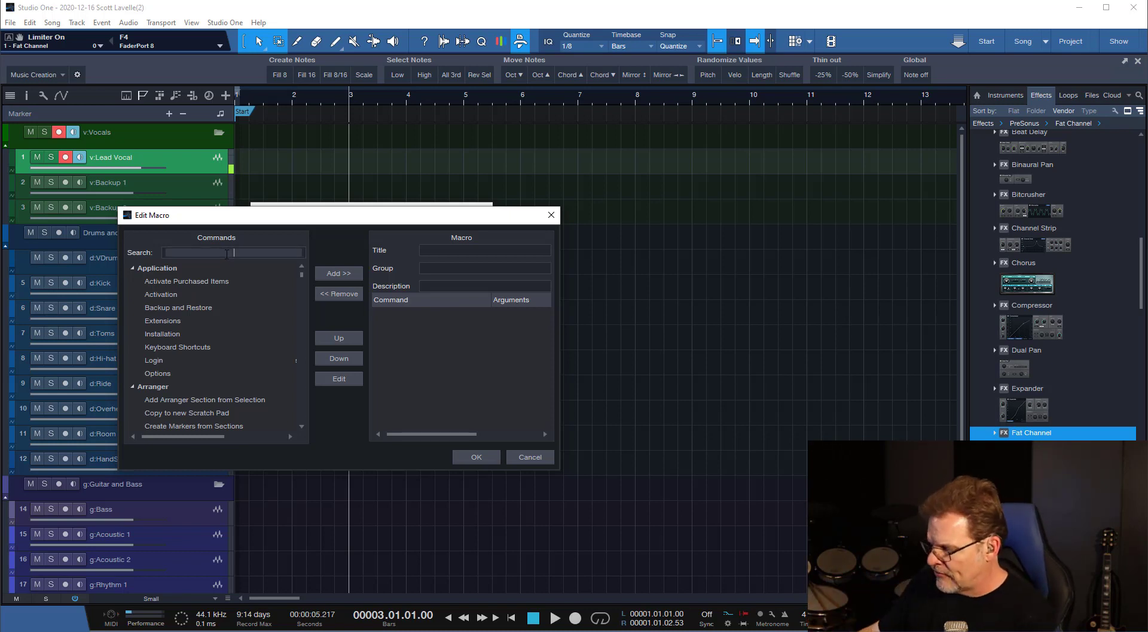
text(select)
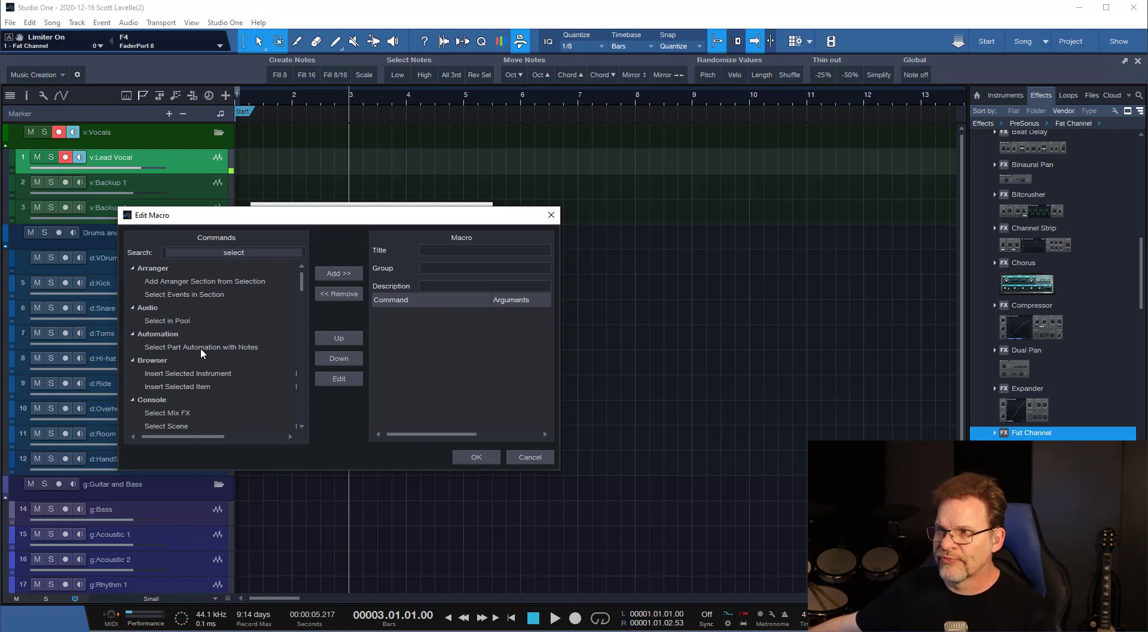
text(all)
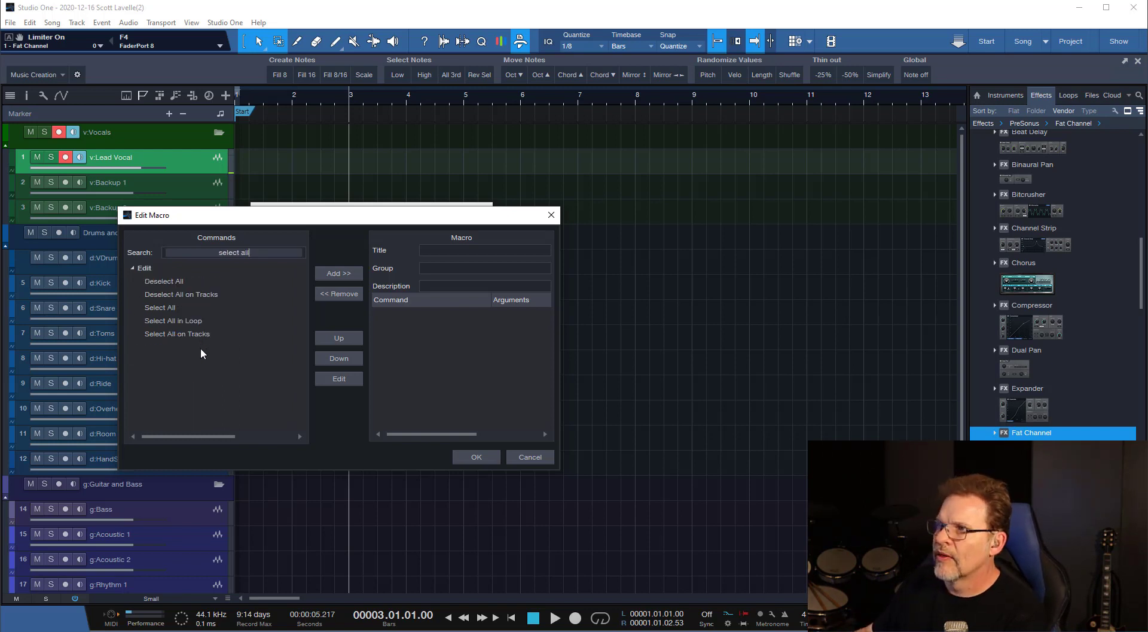
double_click(159, 307)
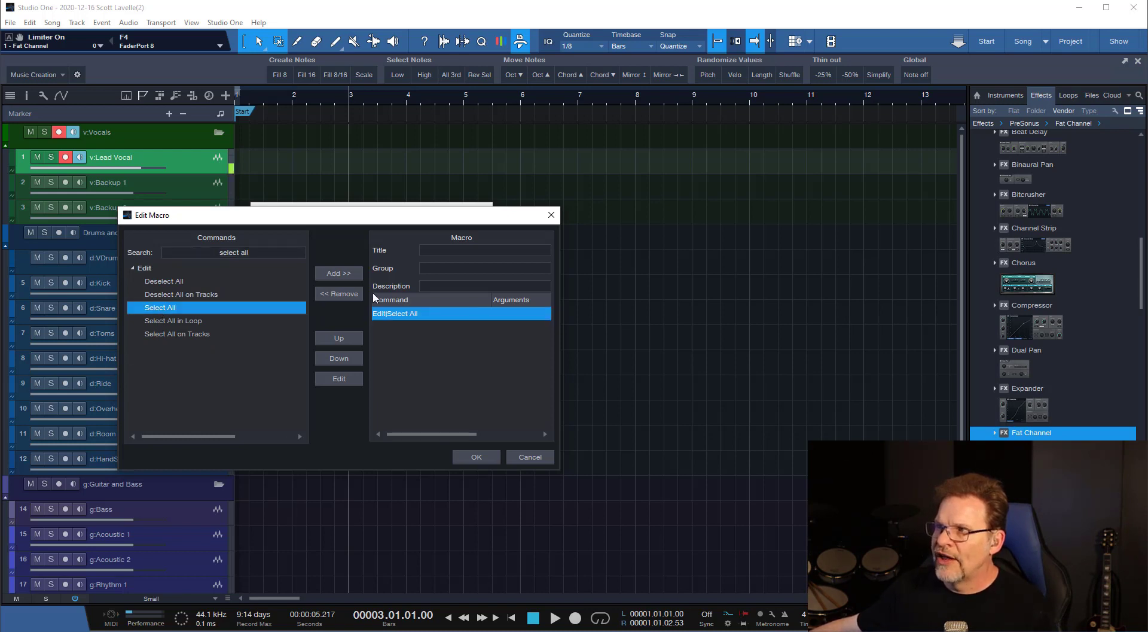
Add the Edit group's Delete command to the macro, discard the macro, and close the Macro Organizer.
click(255, 252)
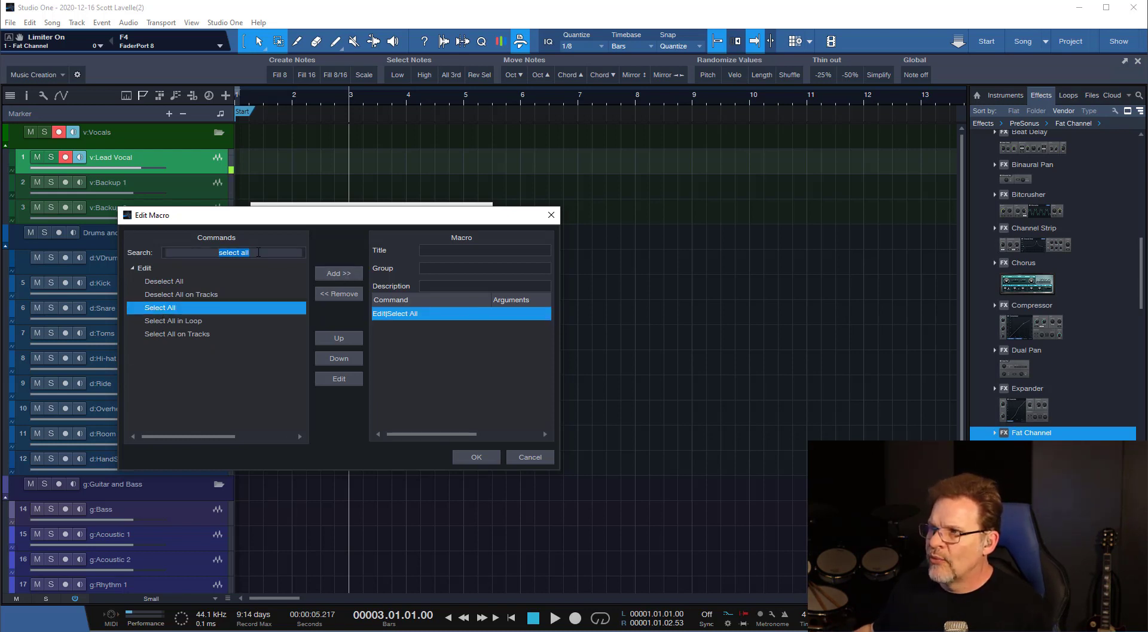
text(delete)
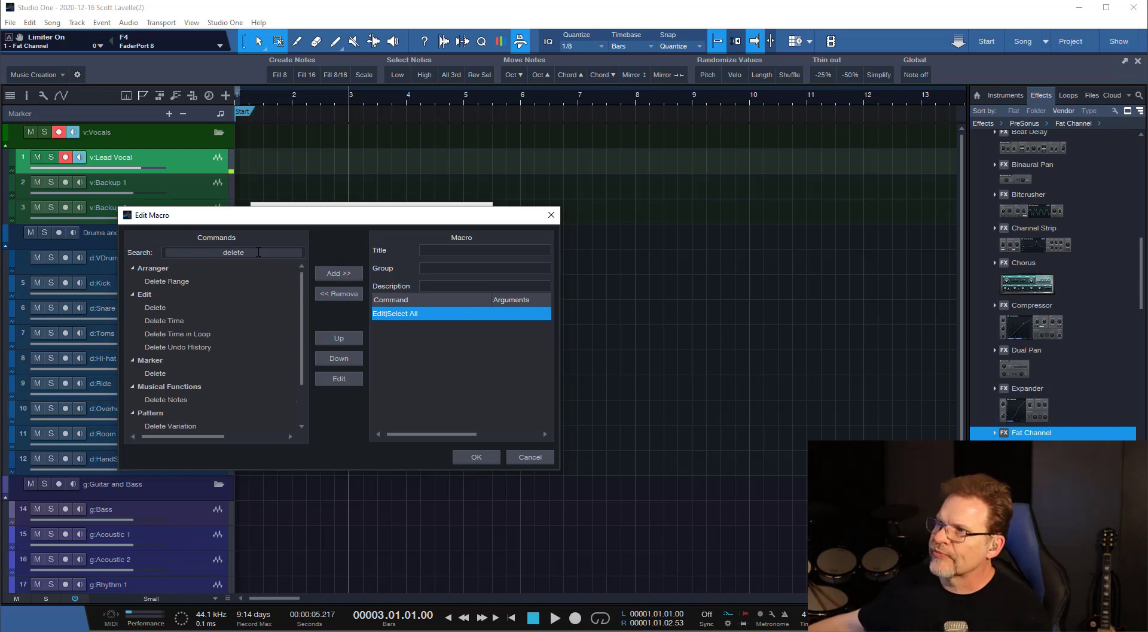
click(165, 308)
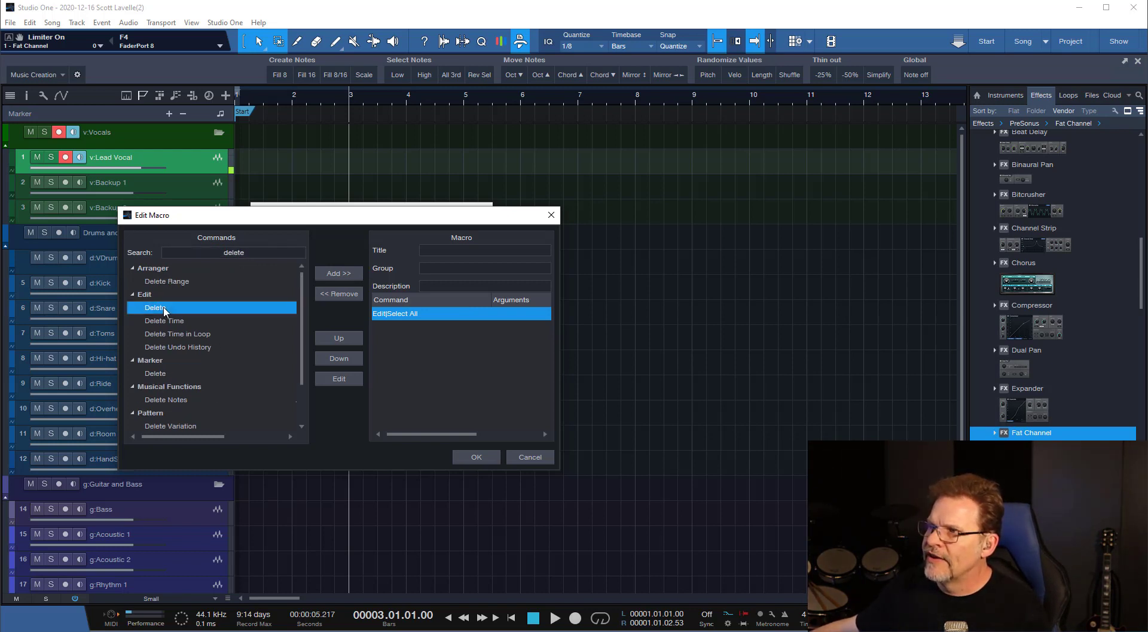
click(338, 274)
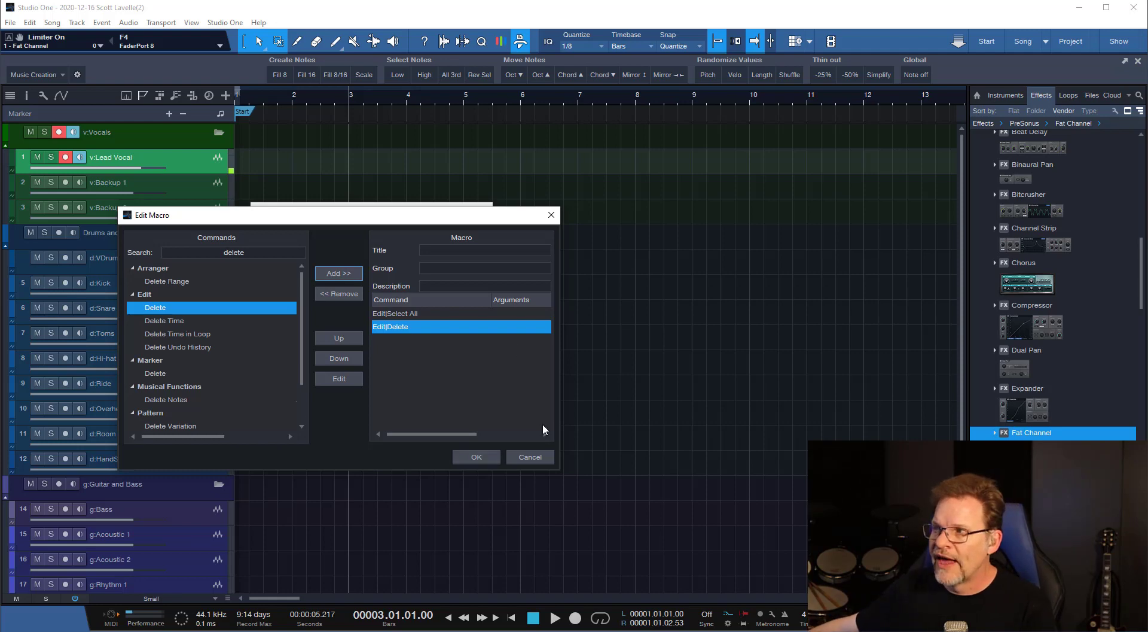
click(530, 457)
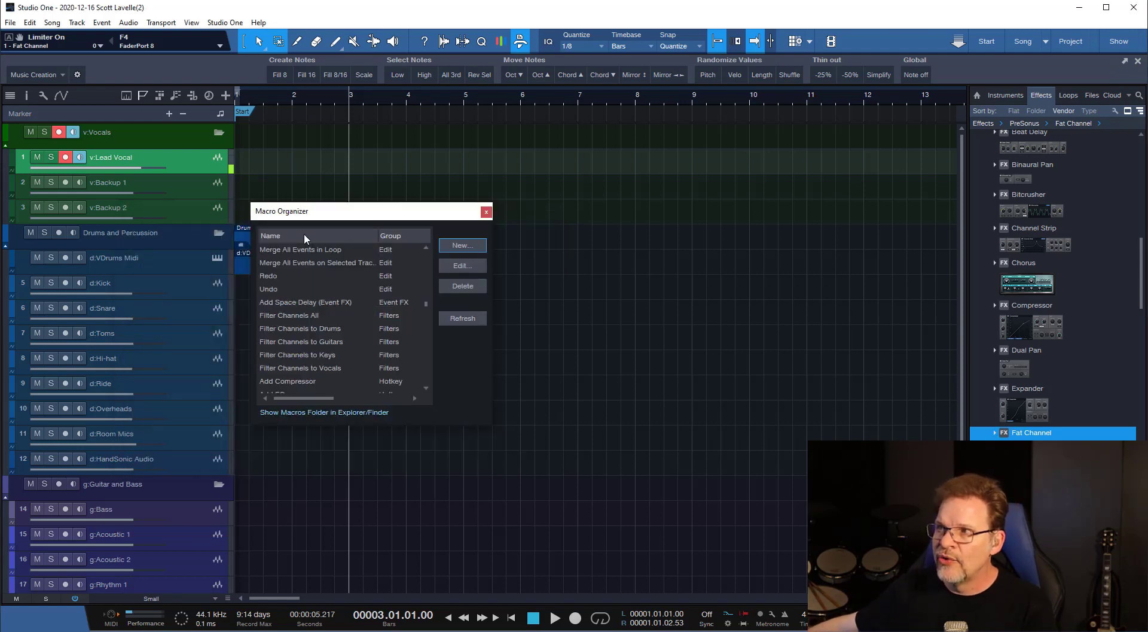
click(487, 212)
Try Ctrl+W as the keyboard shortcut for the "- Diminished 5th" macro, and close the options without assigning it.
click(225, 22)
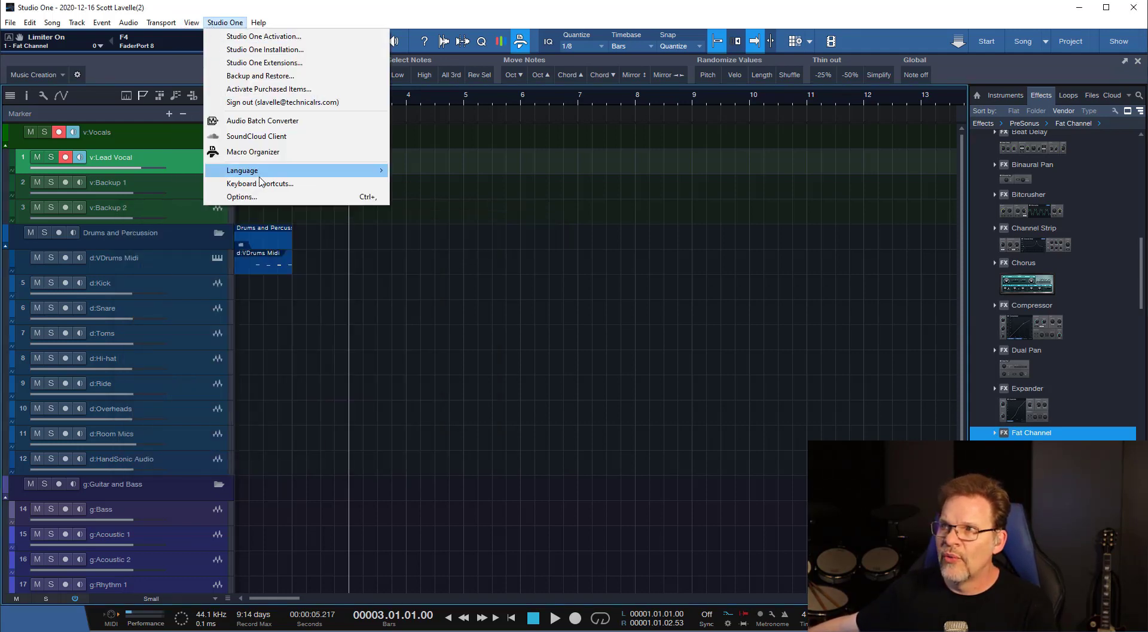
click(230, 183)
scroll(662, 436, down, 10)
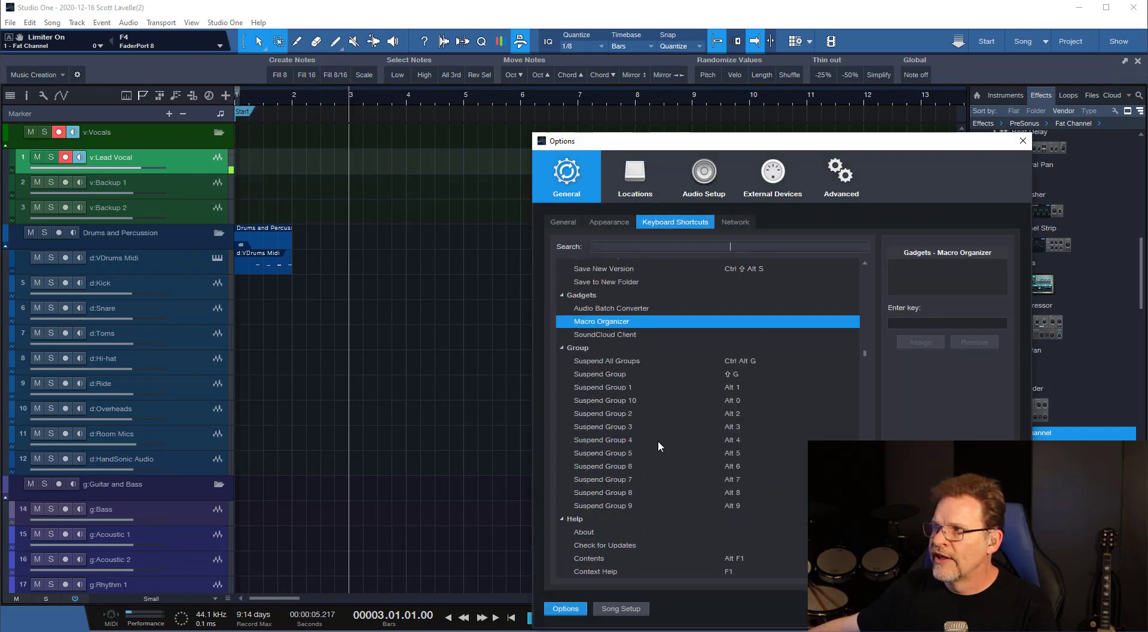
scroll(612, 530, down, 2)
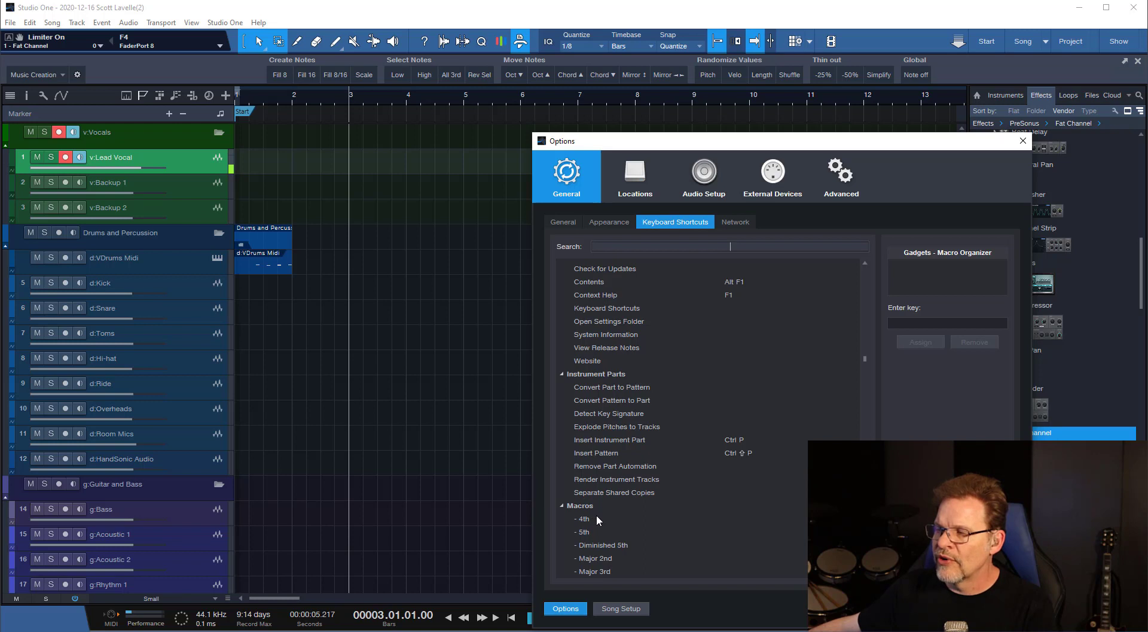
scroll(597, 515, down, 3)
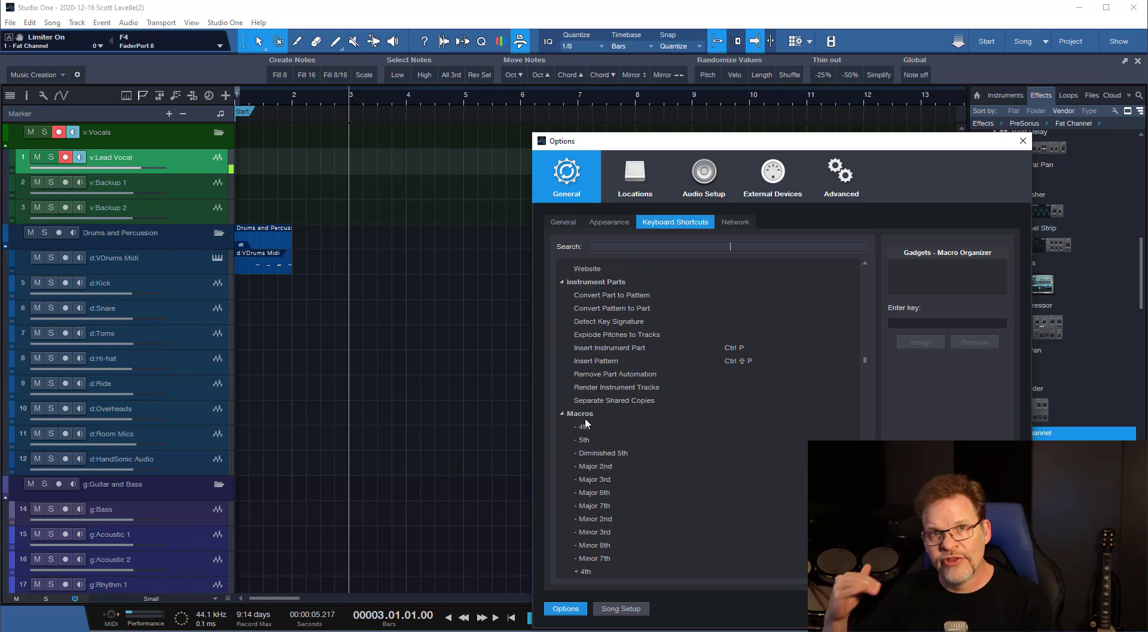
click(595, 452)
click(944, 323)
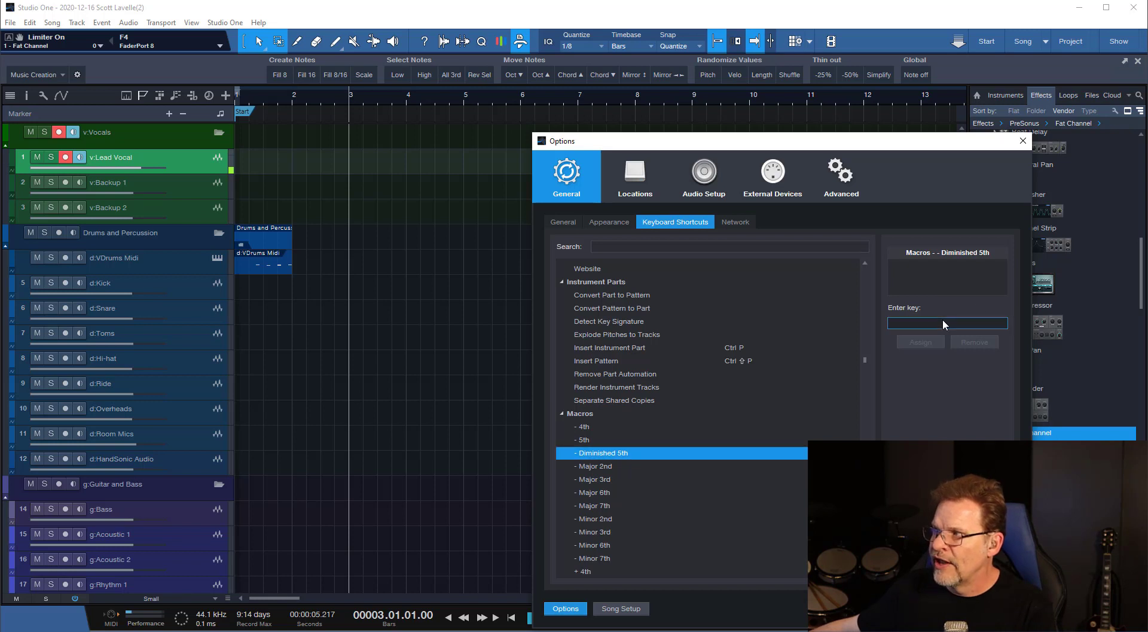
key(ctrl+w)
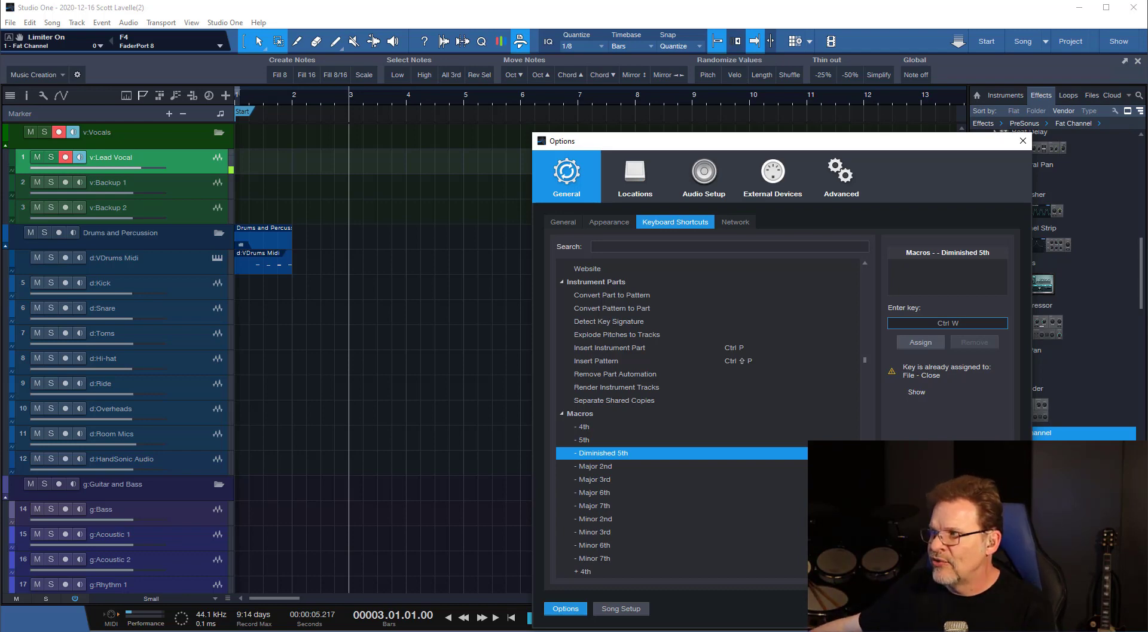
click(994, 608)
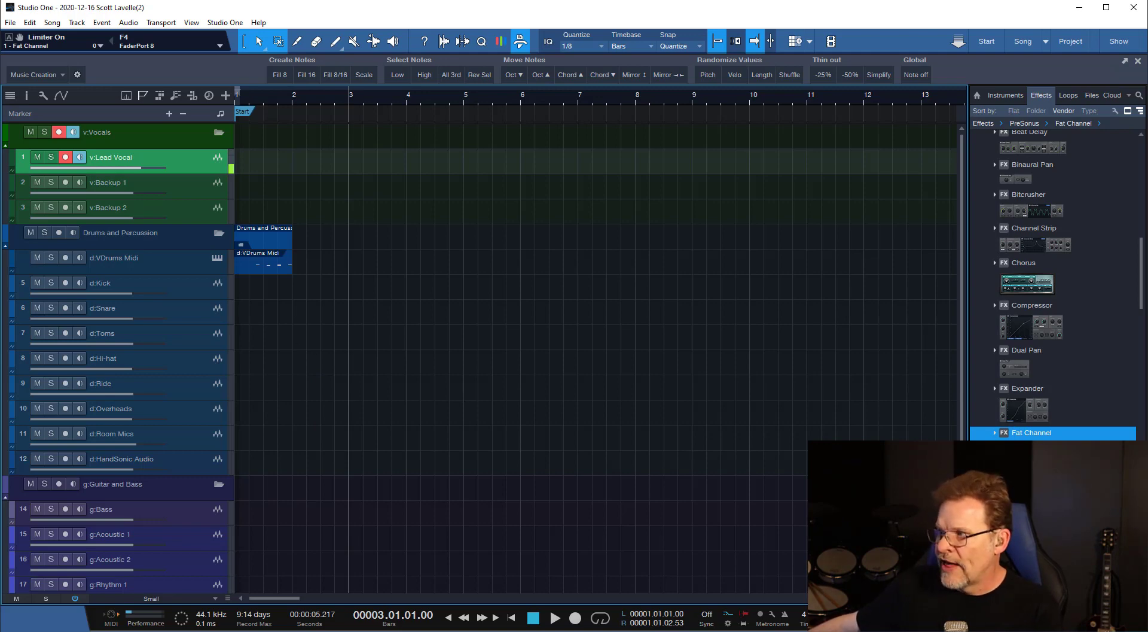
Open the v:Lead Vocal insert editor from the console in routing view, and place its window over the arrangement with the console hidden.
key(F3)
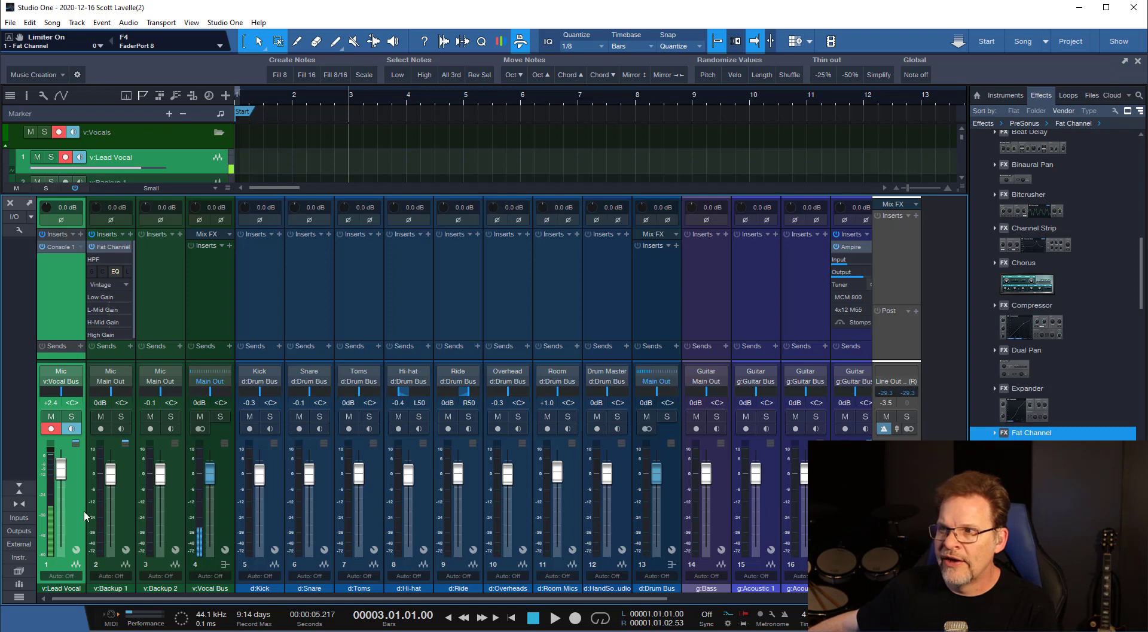
click(75, 549)
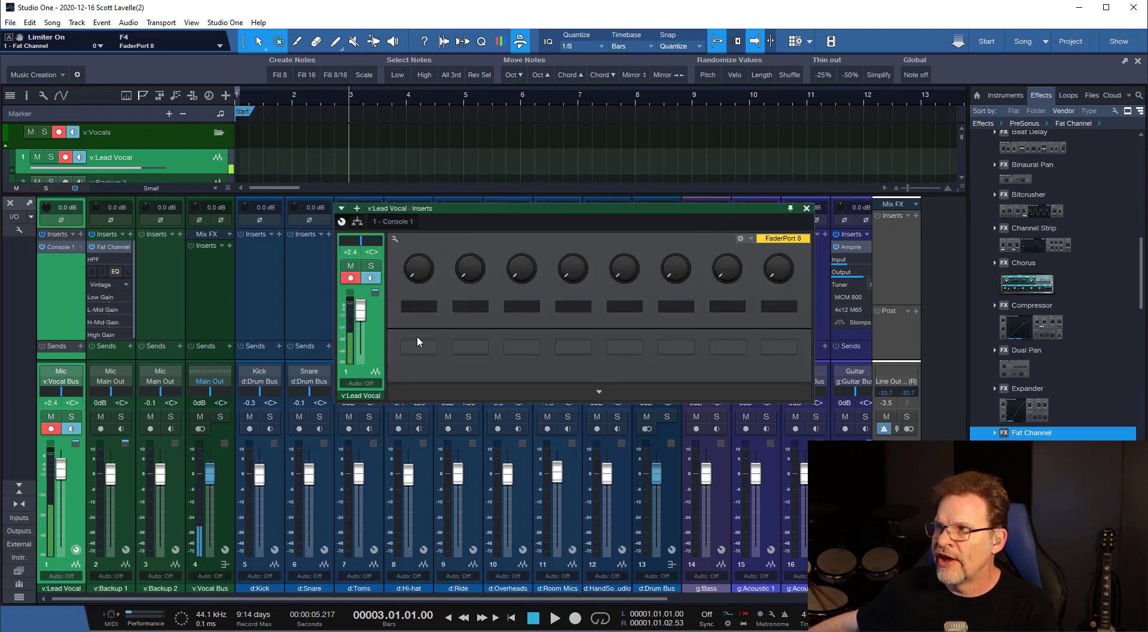
click(358, 221)
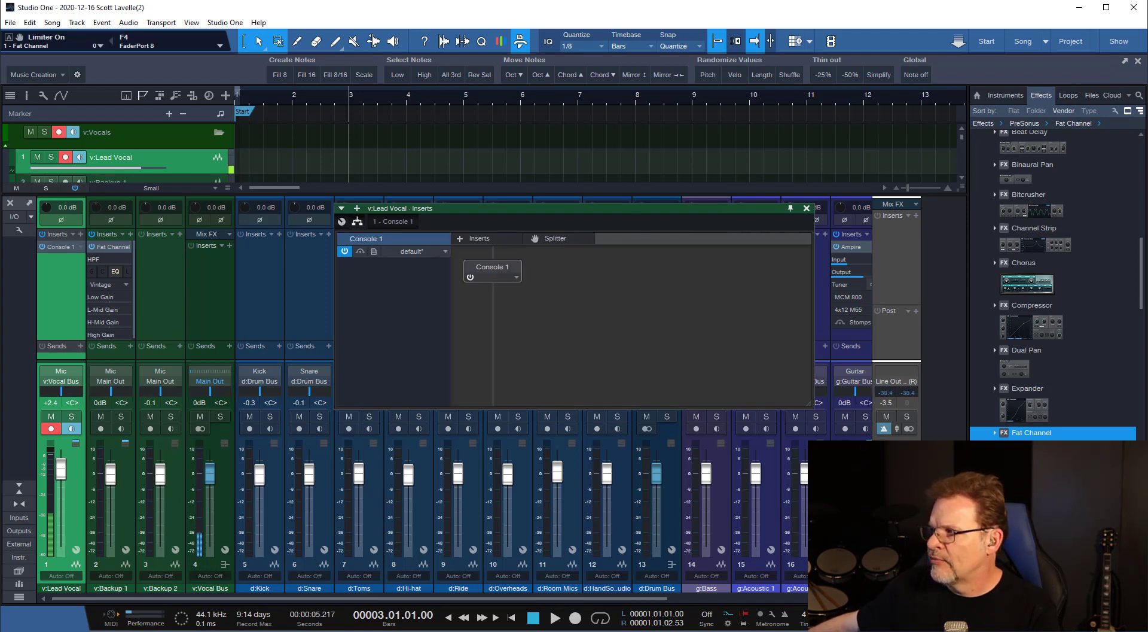
key(F3)
drag(488, 216, 418, 115)
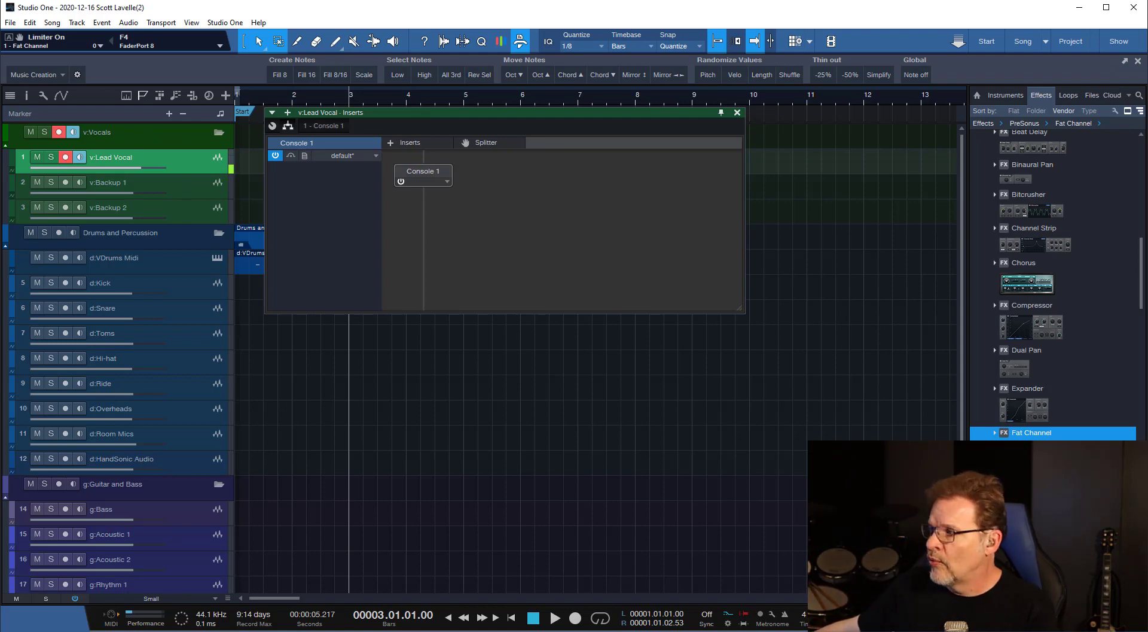
key(F3)
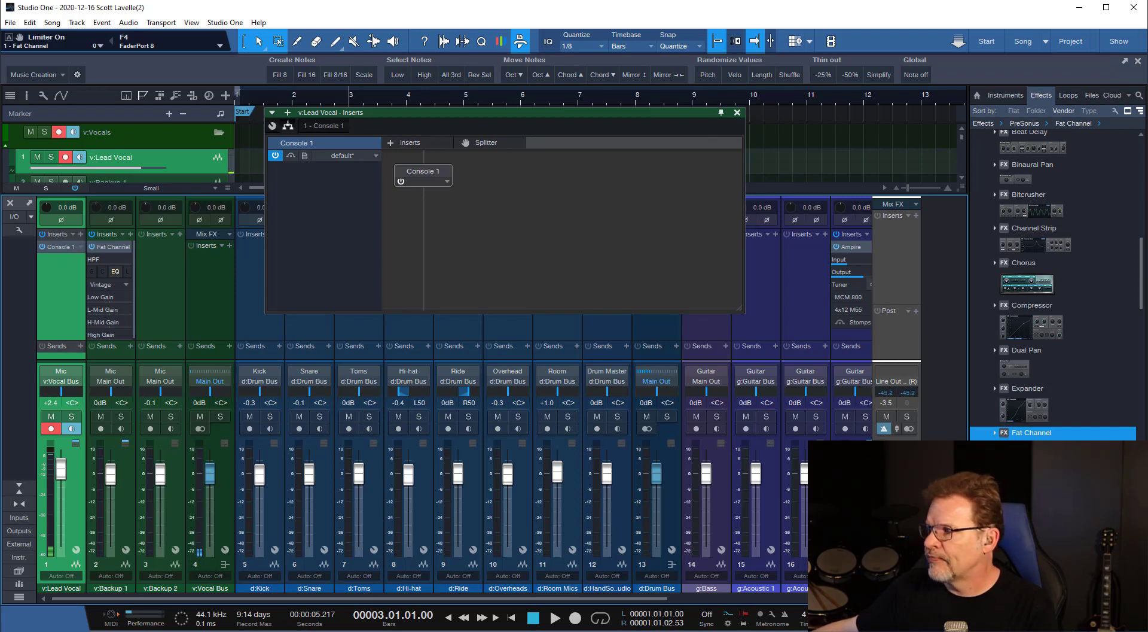
key(F3)
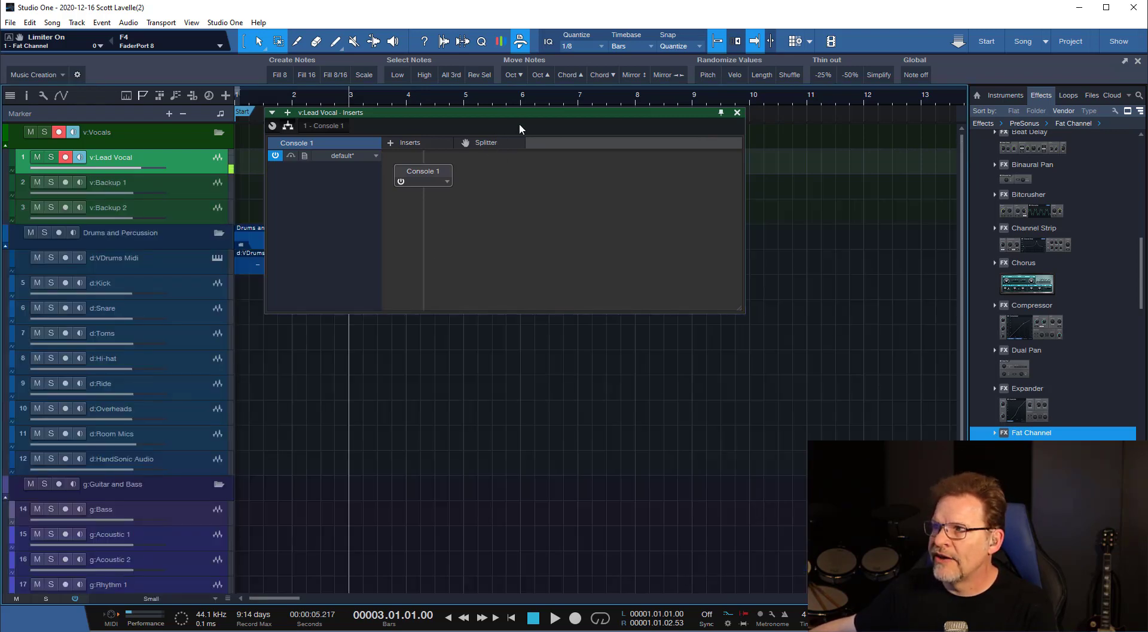
Add a Splitter after Console 1 on v:Lead Vocal, try the Channel Split and Frequency Split modes, and set it back to Normal.
drag(482, 143, 429, 196)
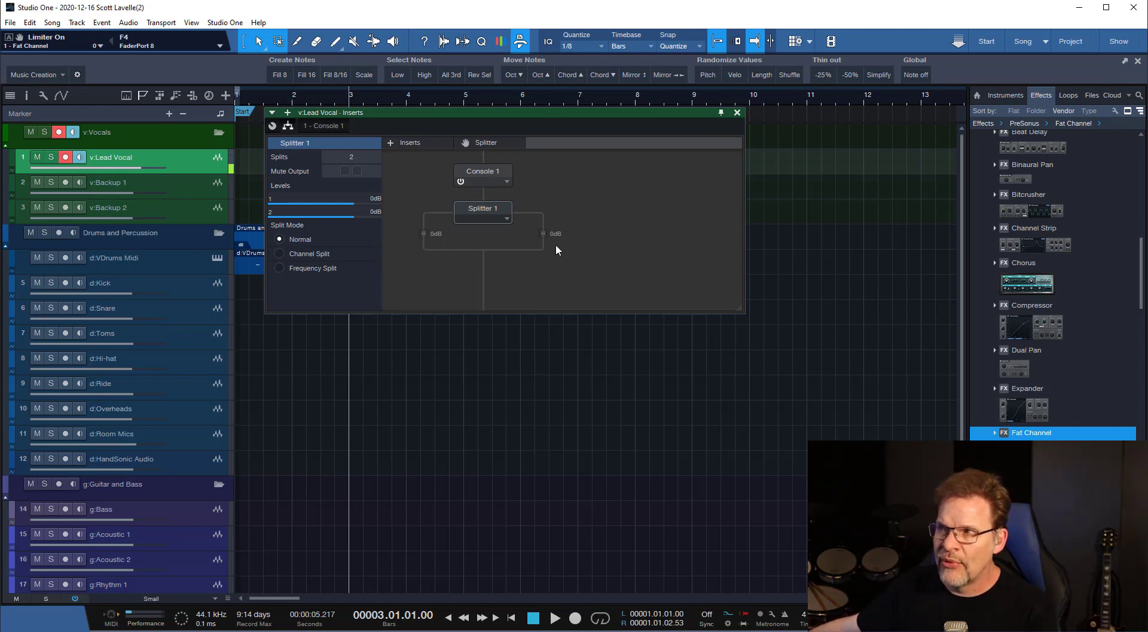
click(279, 254)
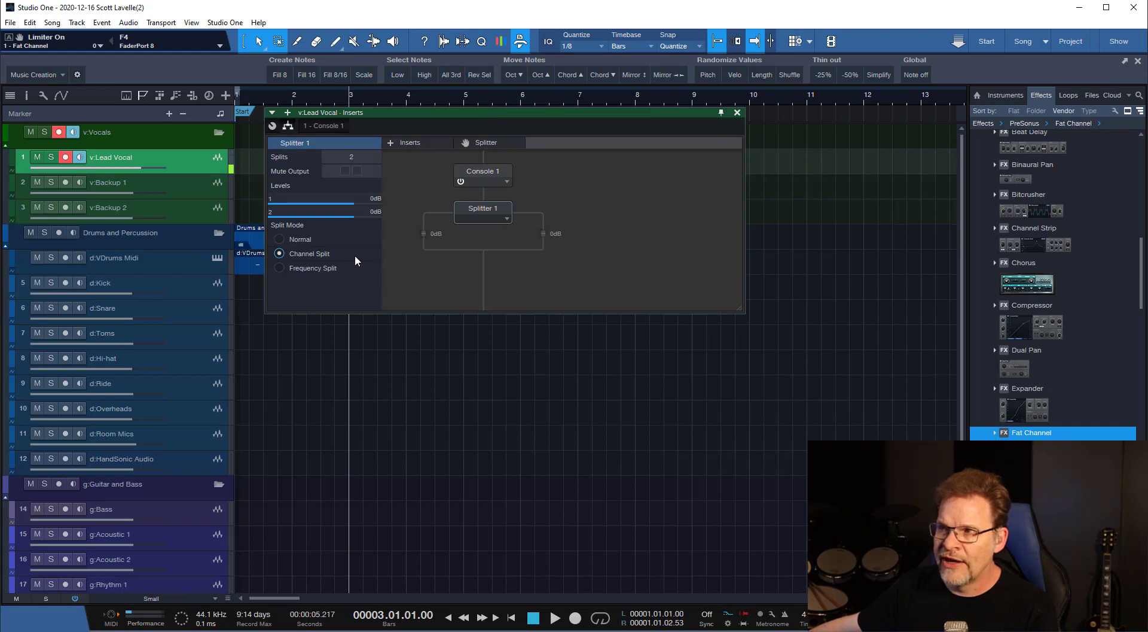
click(329, 266)
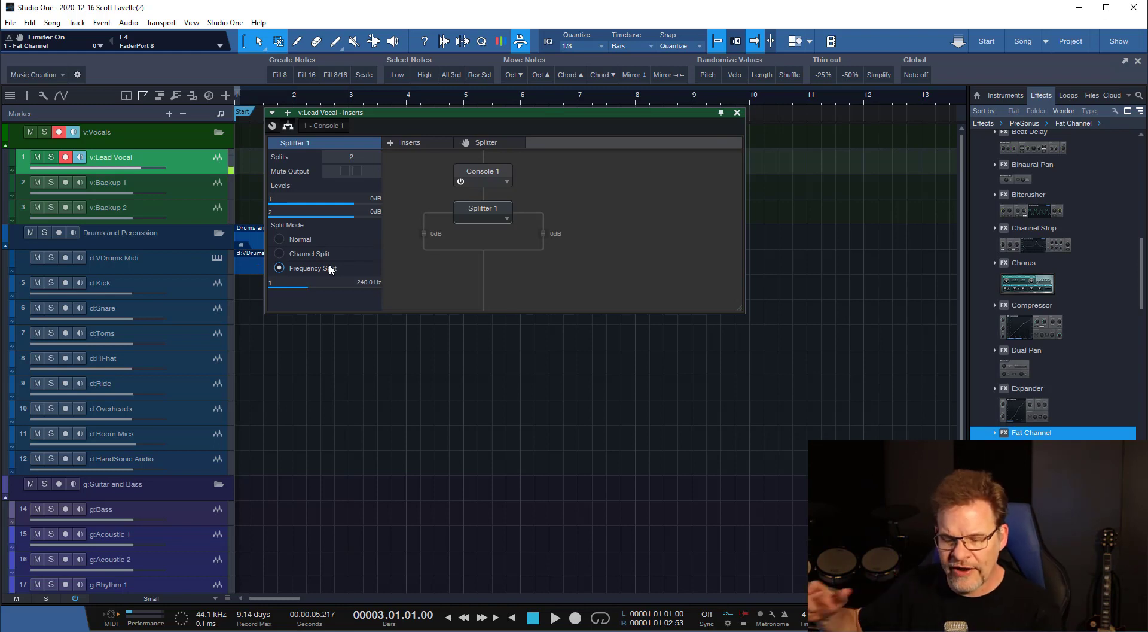
click(284, 239)
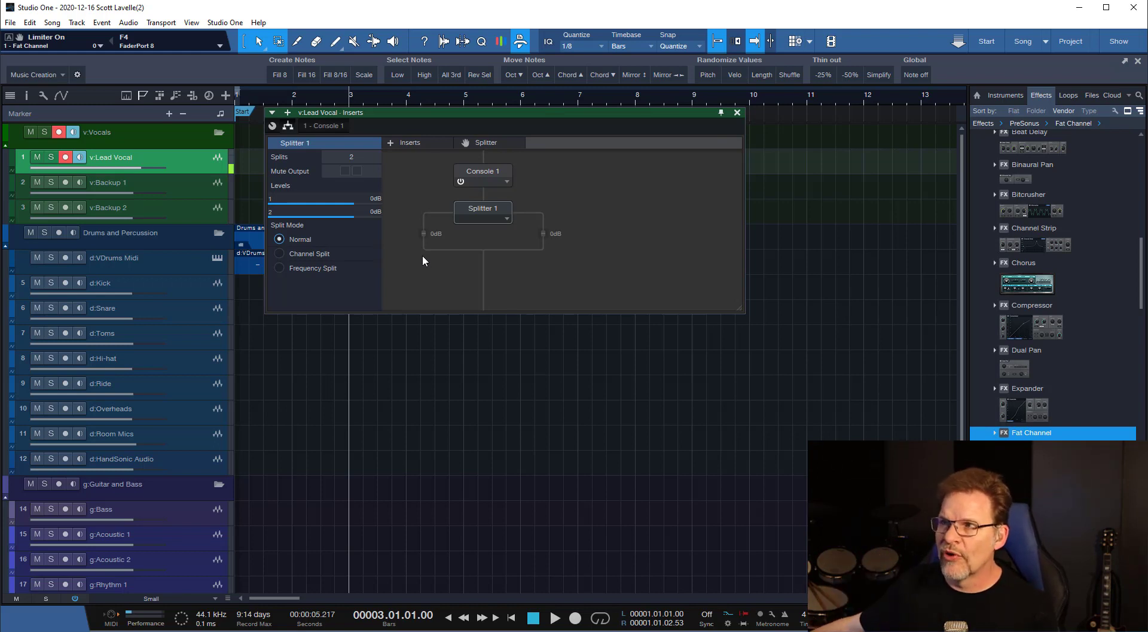
Try three splits and four splits on Splitter 1 of the v:Lead Vocal inserts.
click(349, 154)
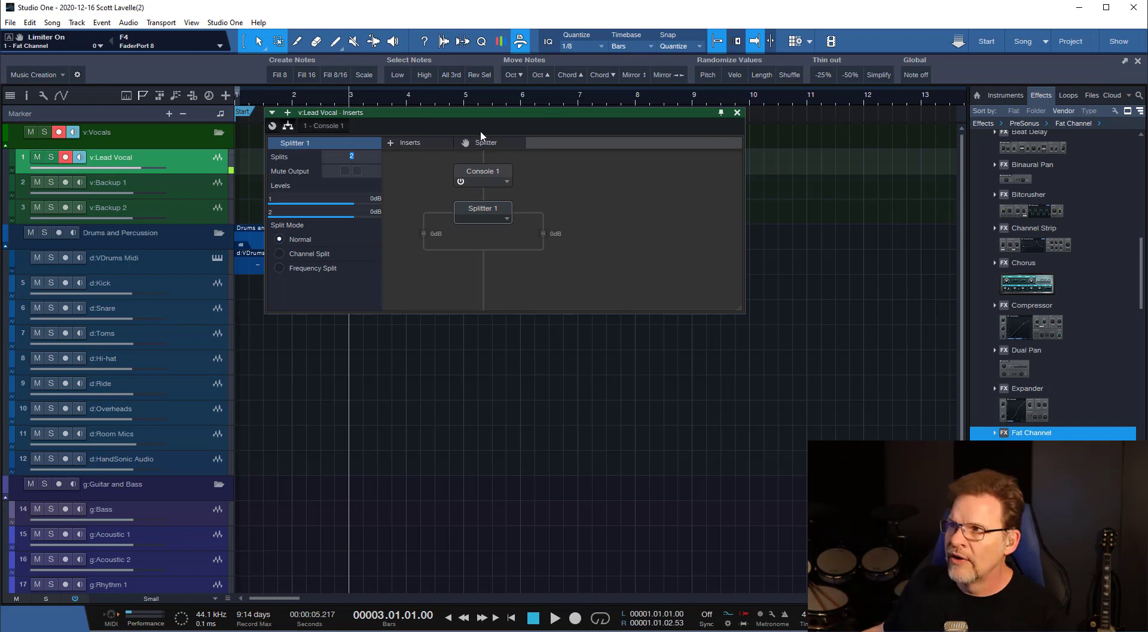
text(3)
key(Return)
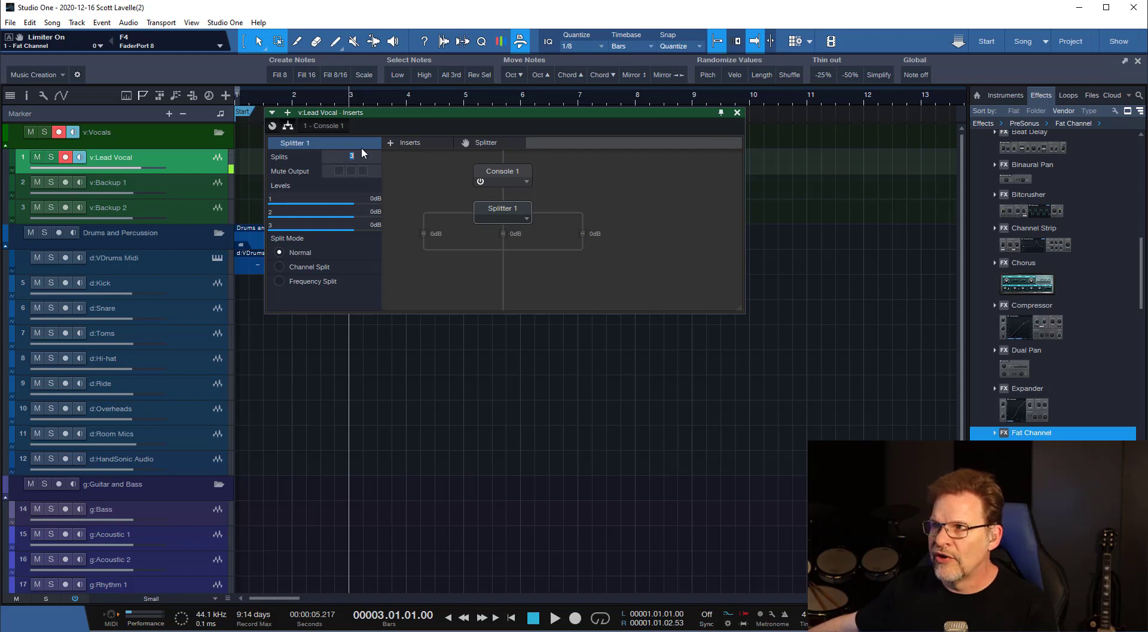
text(4)
key(Return)
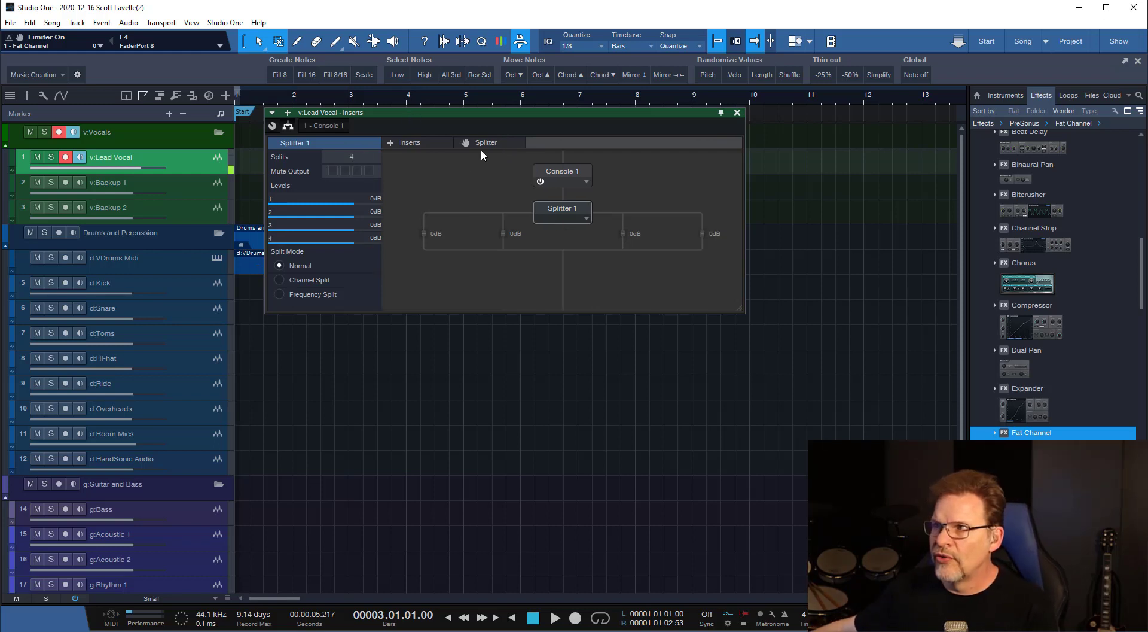
Nest a second Splitter with 3 splits inside Splitter 1's second branch, and enlarge the insert editor to fit the routing.
drag(480, 148, 517, 238)
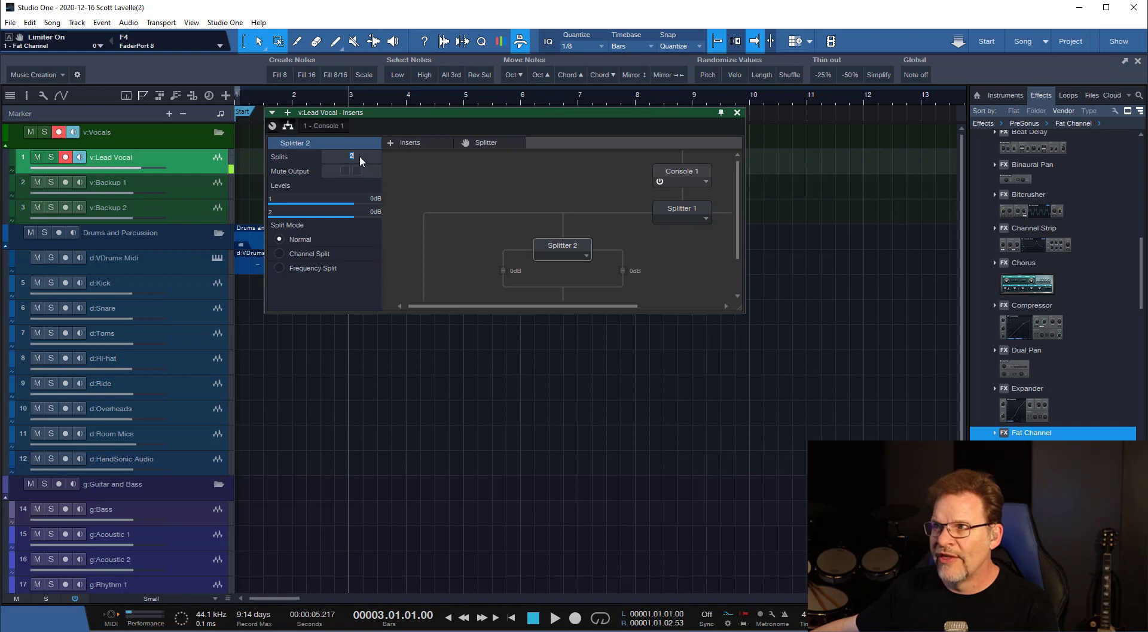
text(3)
key(Return)
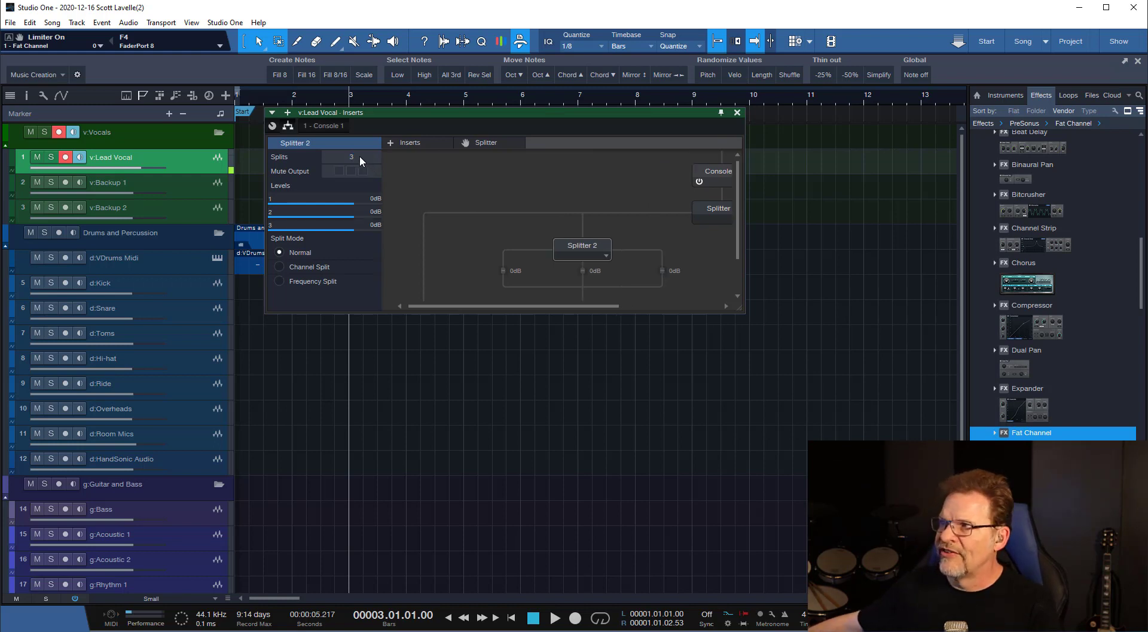
drag(741, 307, 942, 552)
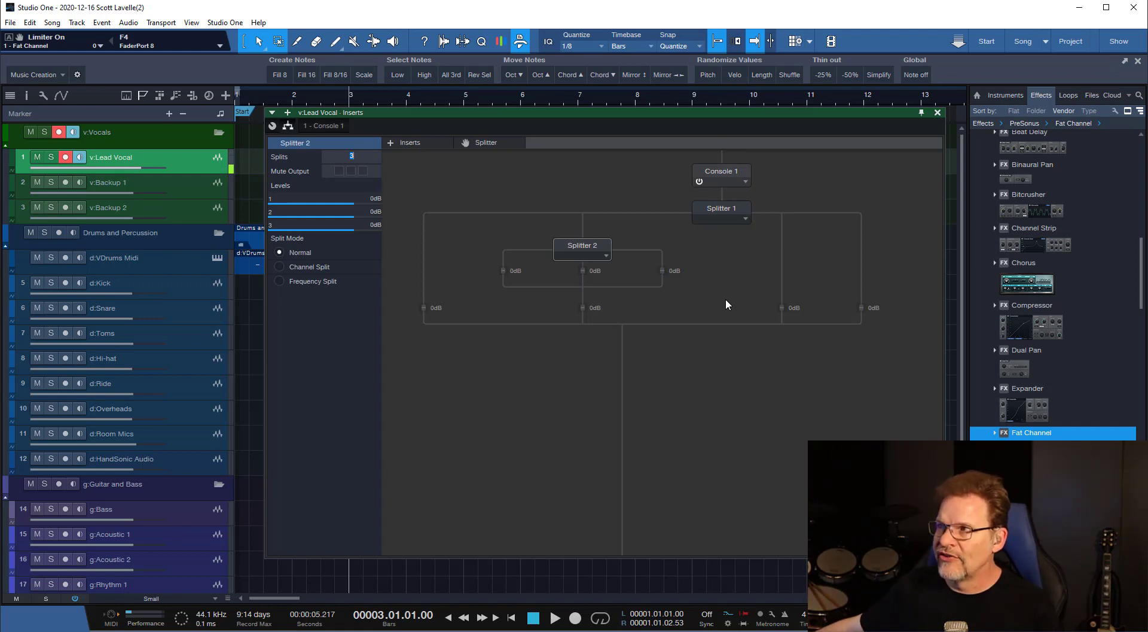
key(Return)
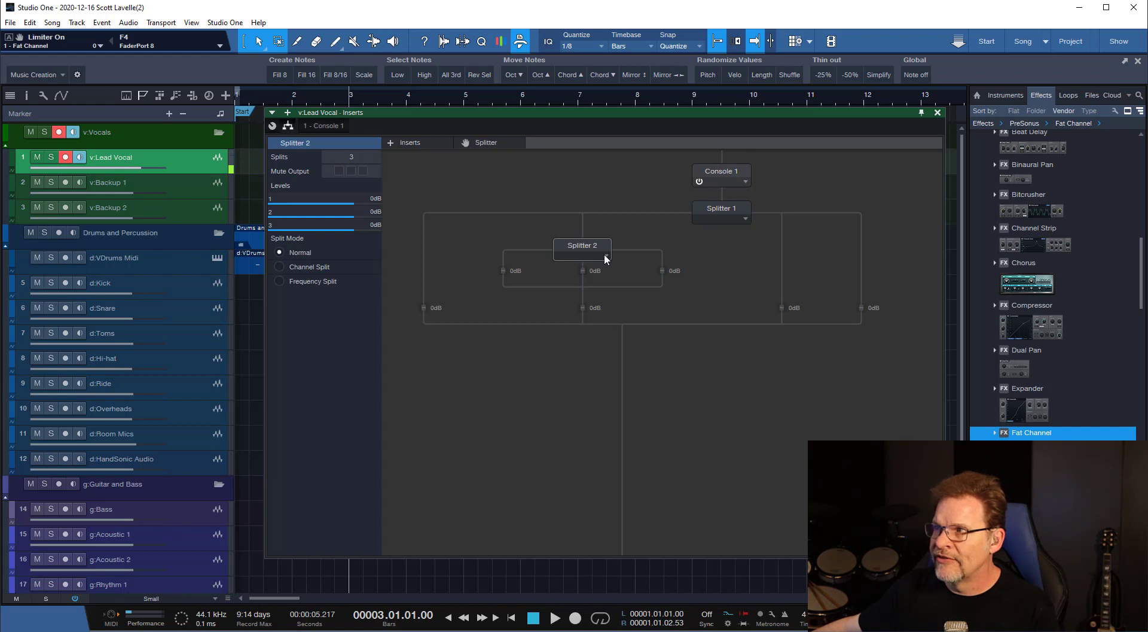
Remove the nested Splitter 2, and set Splitter 1 to 2 splits in Channel Split mode.
click(606, 257)
click(586, 269)
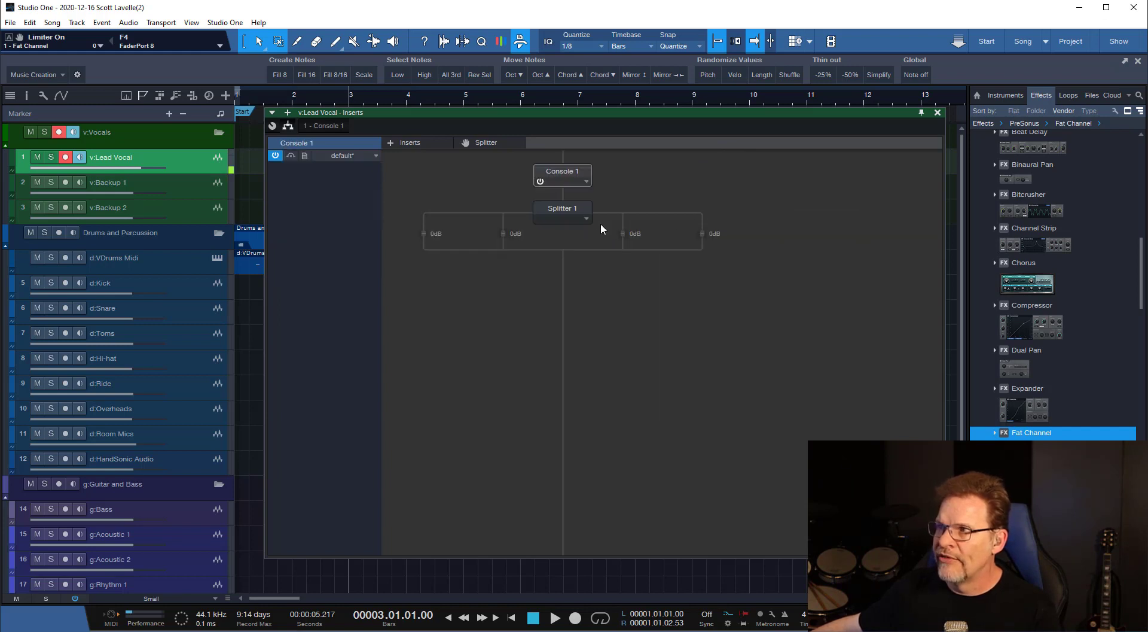
click(583, 215)
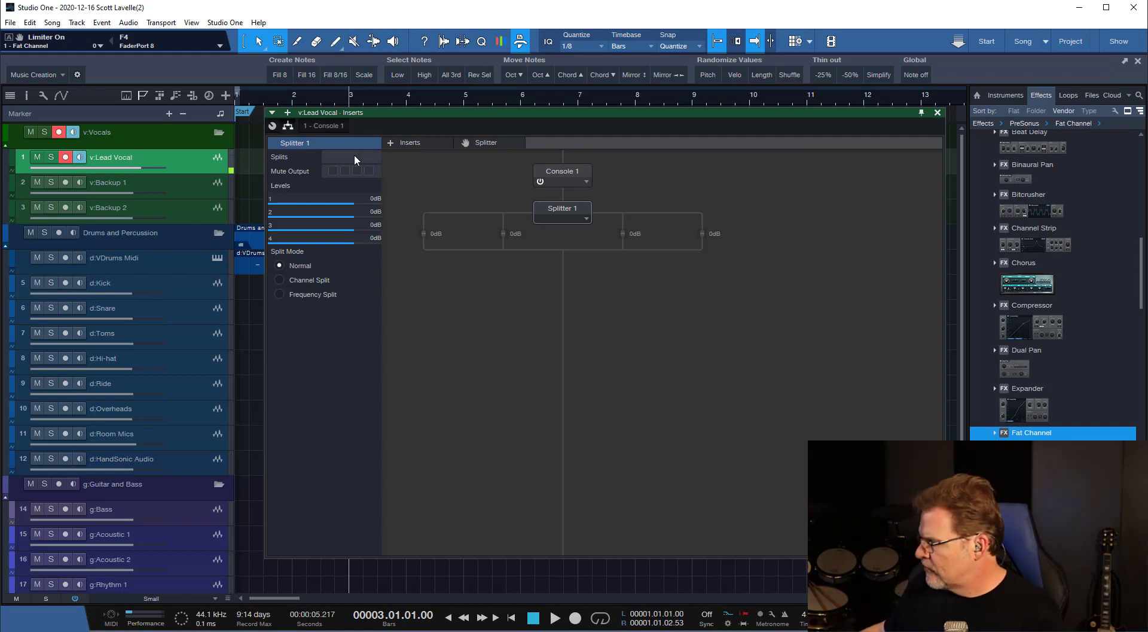
text(2)
key(Return)
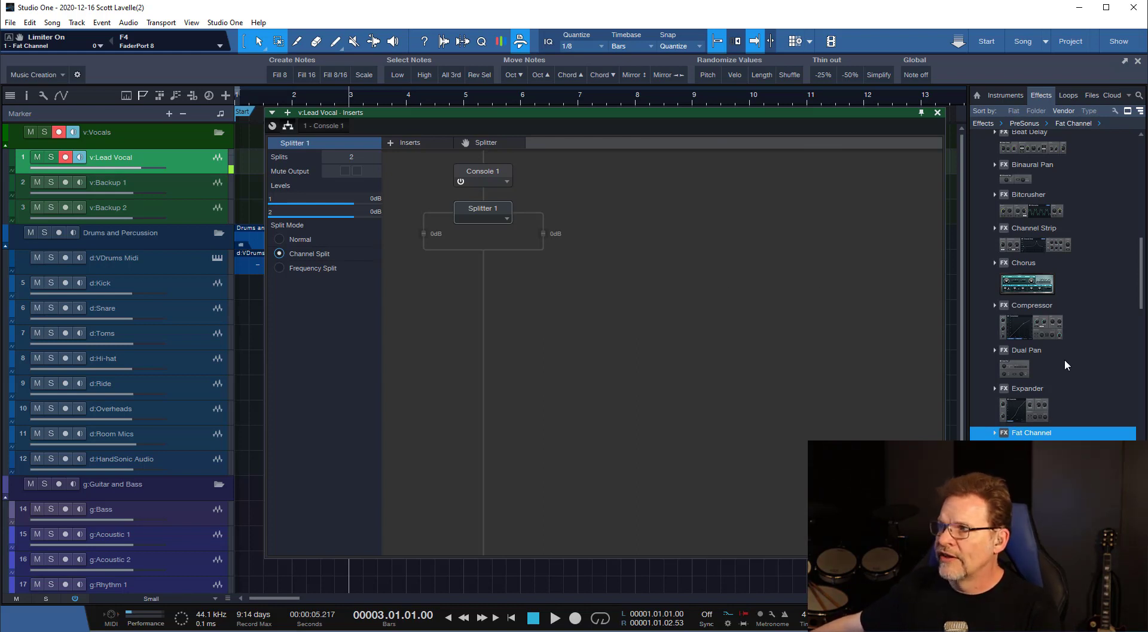
Add the PreSonus Mixverb effect to Splitter 1's first branch and select Splitter 1.
scroll(1054, 363, down, 3)
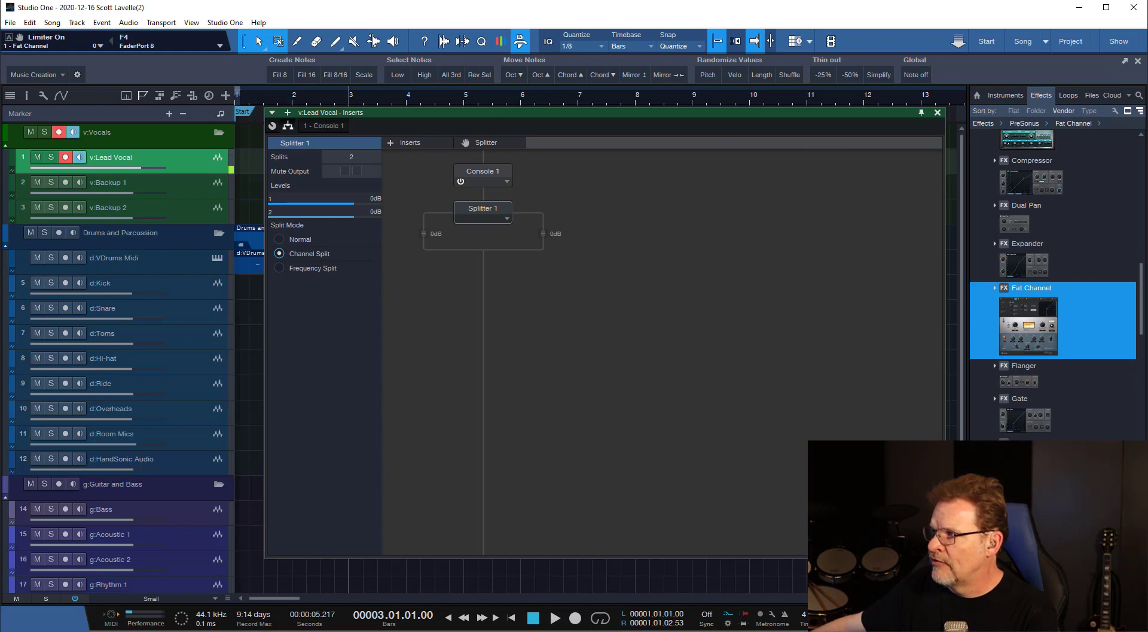
scroll(1054, 285, down, 3)
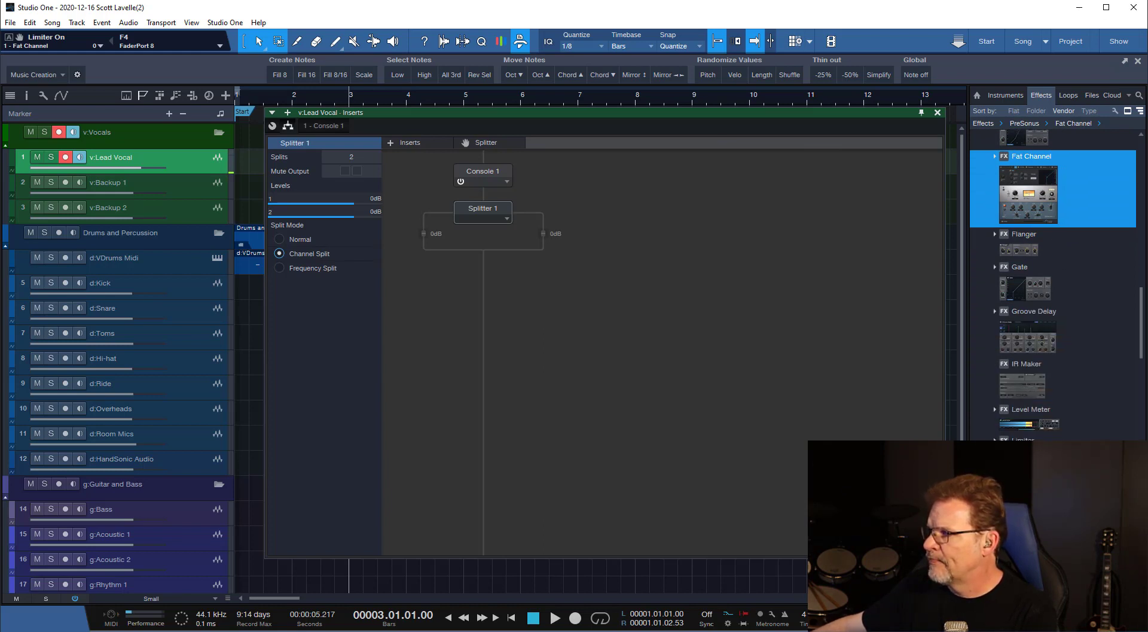
scroll(1055, 285, down, 2)
drag(1024, 455, 432, 232)
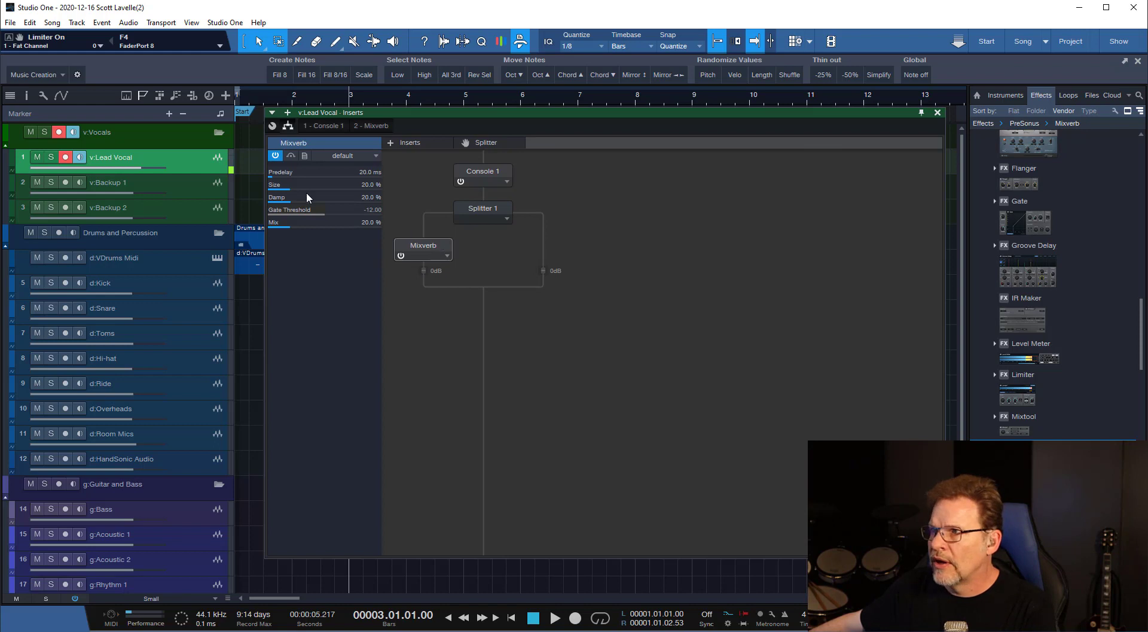
click(469, 207)
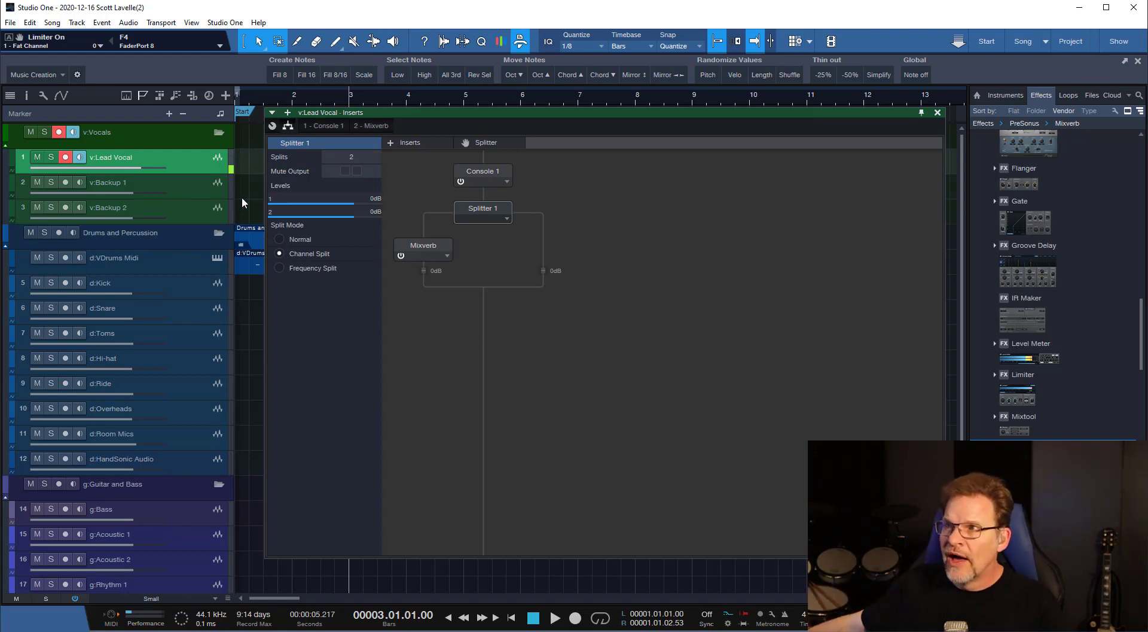
Expand the v:Lead Vocal track, switch its channel mode to stereo, and set its input to Mic (Mic/Inst/Line 1).
drag(163, 175, 159, 201)
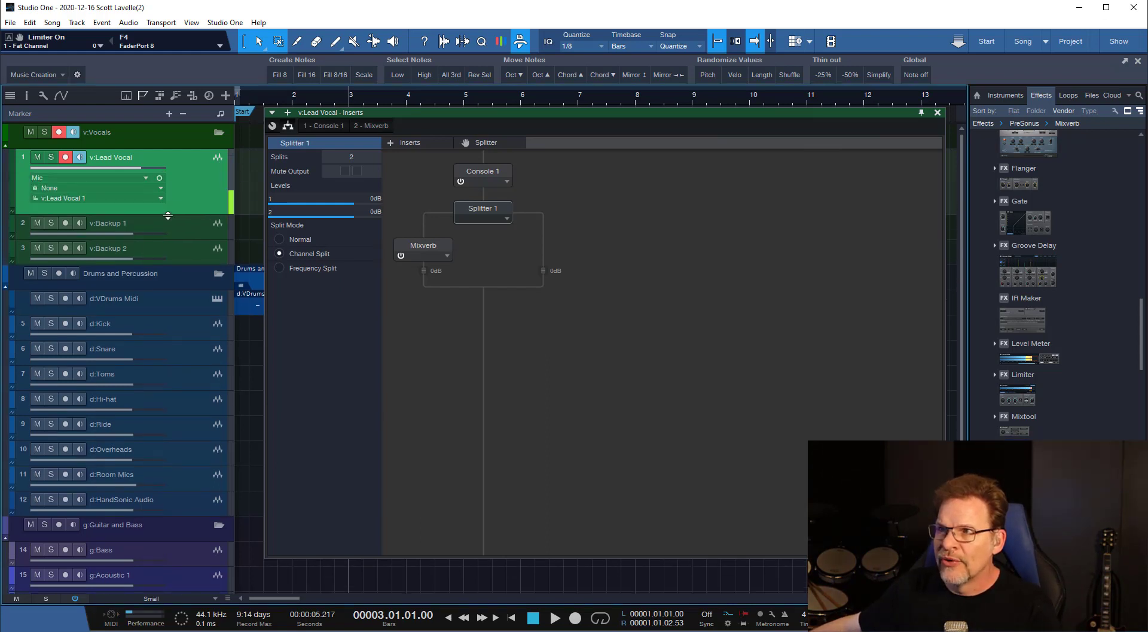
click(158, 179)
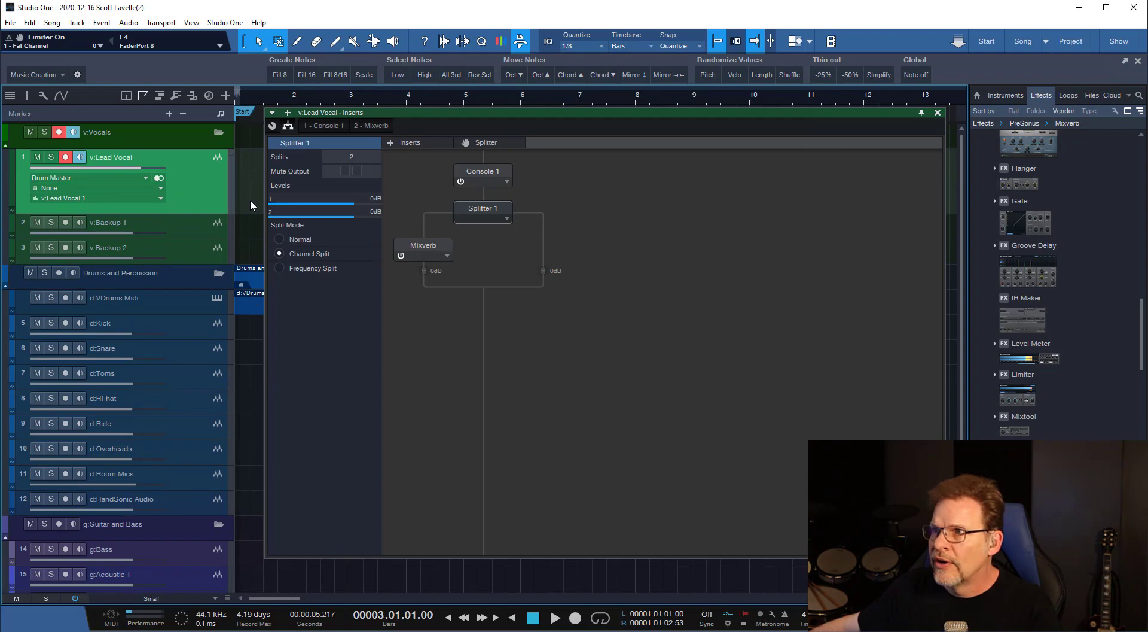
click(127, 179)
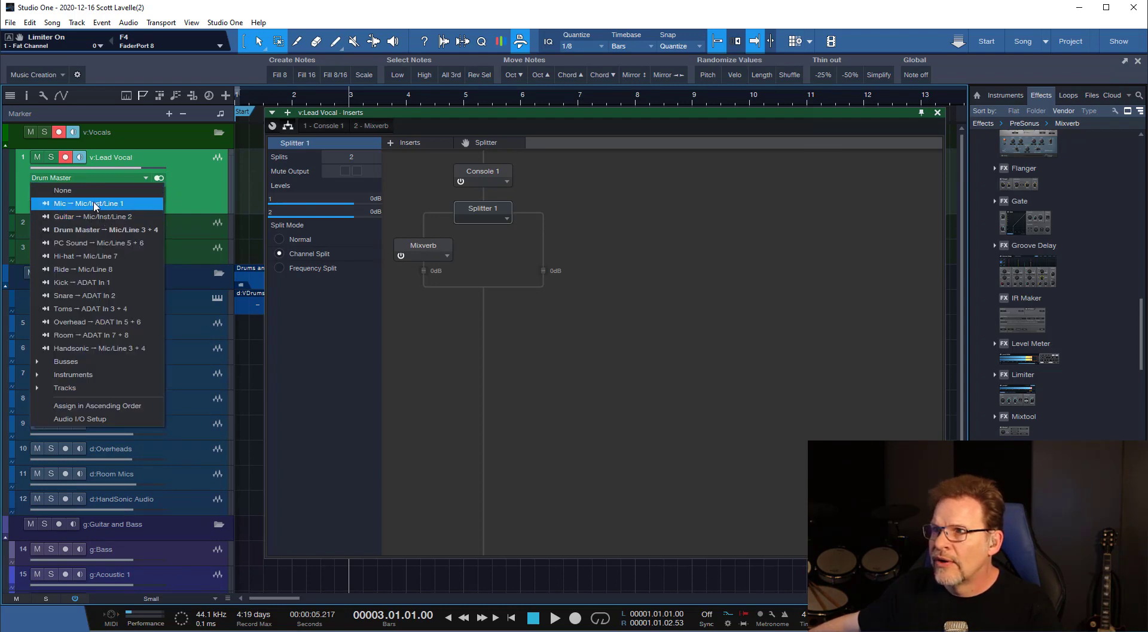
click(93, 203)
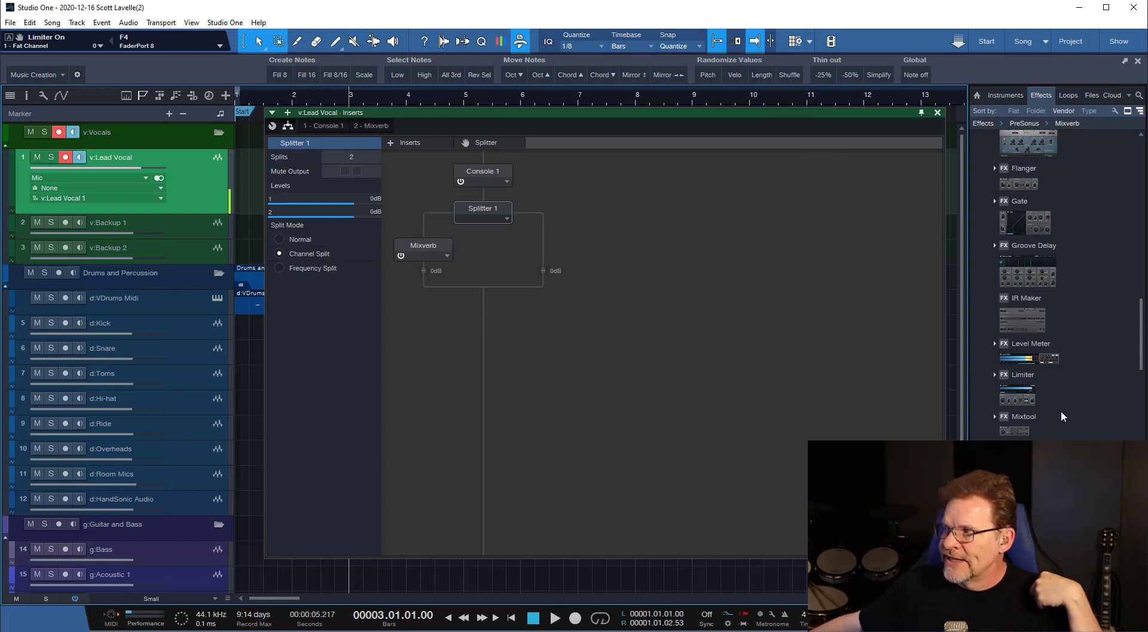
Add the PreSonus Analog Delay effect to Splitter 1's second branch.
scroll(1061, 412, down, 3)
scroll(1061, 419, up, 4)
scroll(1055, 287, up, 15)
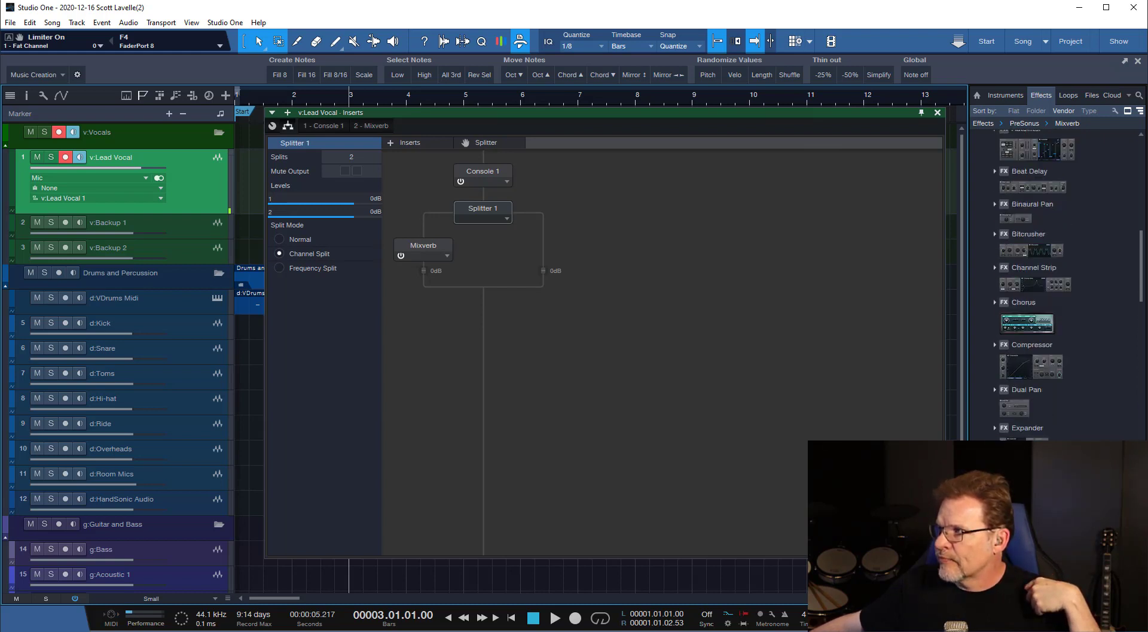
drag(1033, 432, 553, 257)
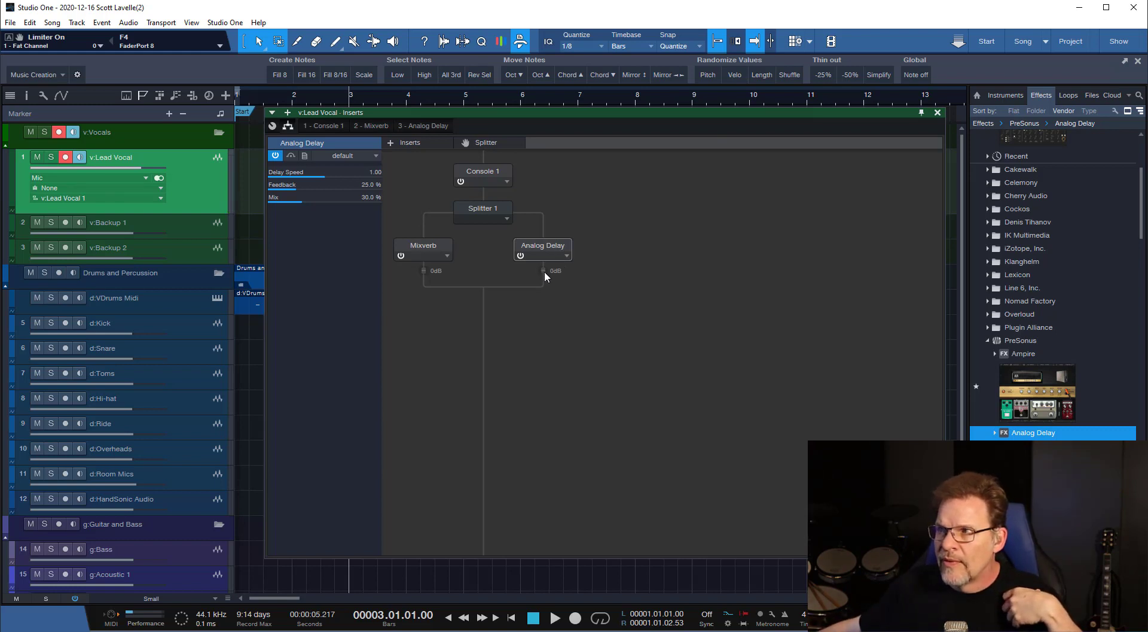
Switch Analog Delay and Mixverb off and back on, and play the song briefly with both active.
click(520, 255)
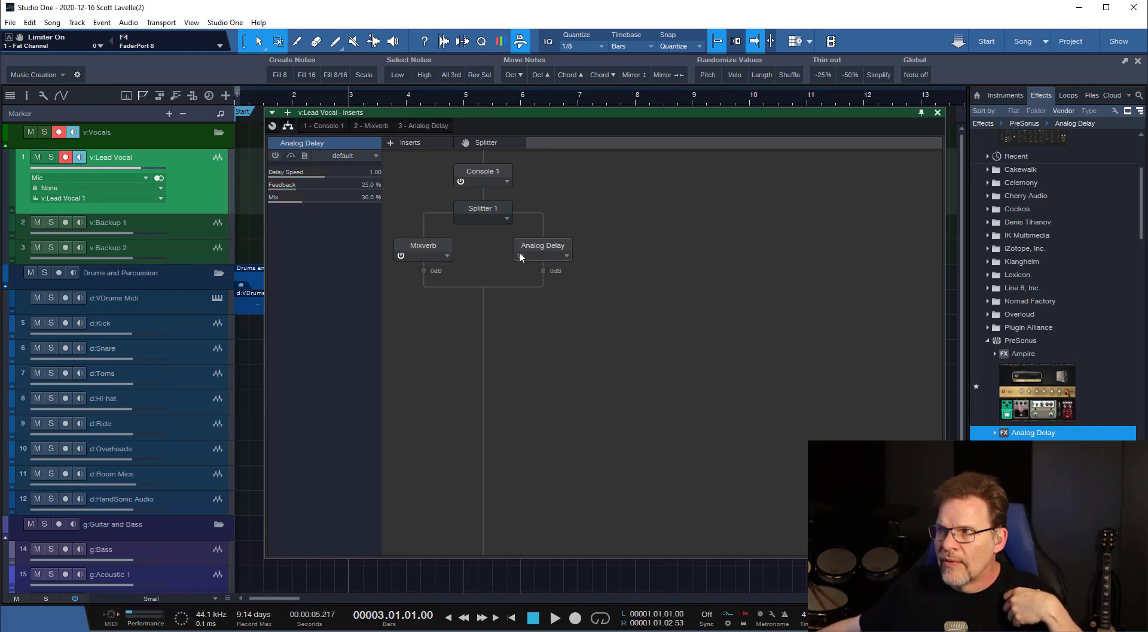
click(402, 255)
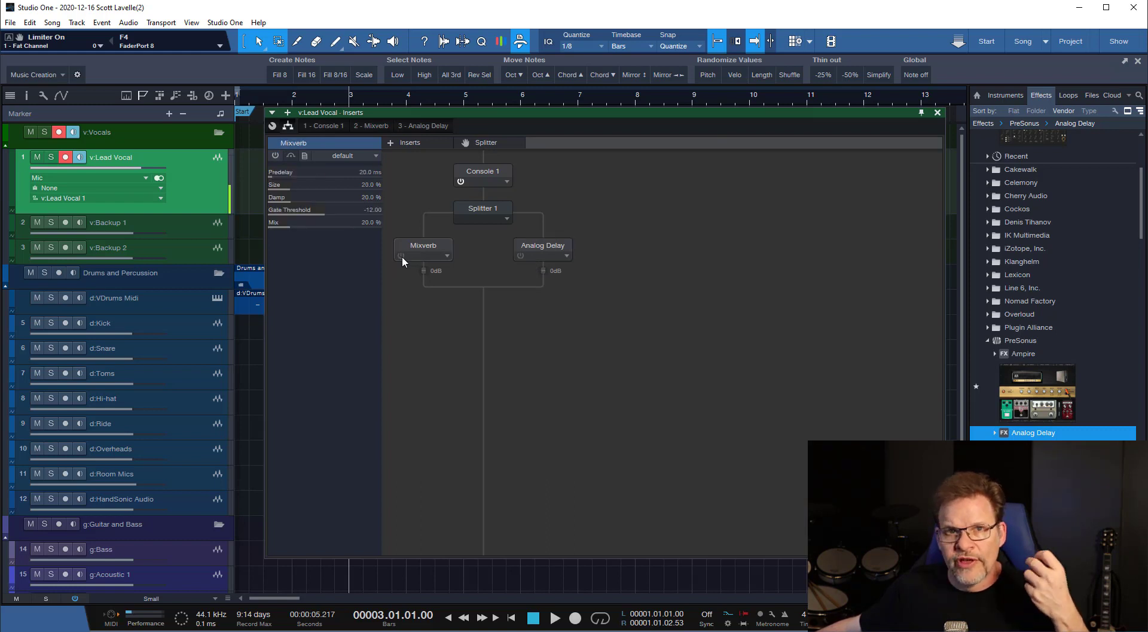
click(401, 255)
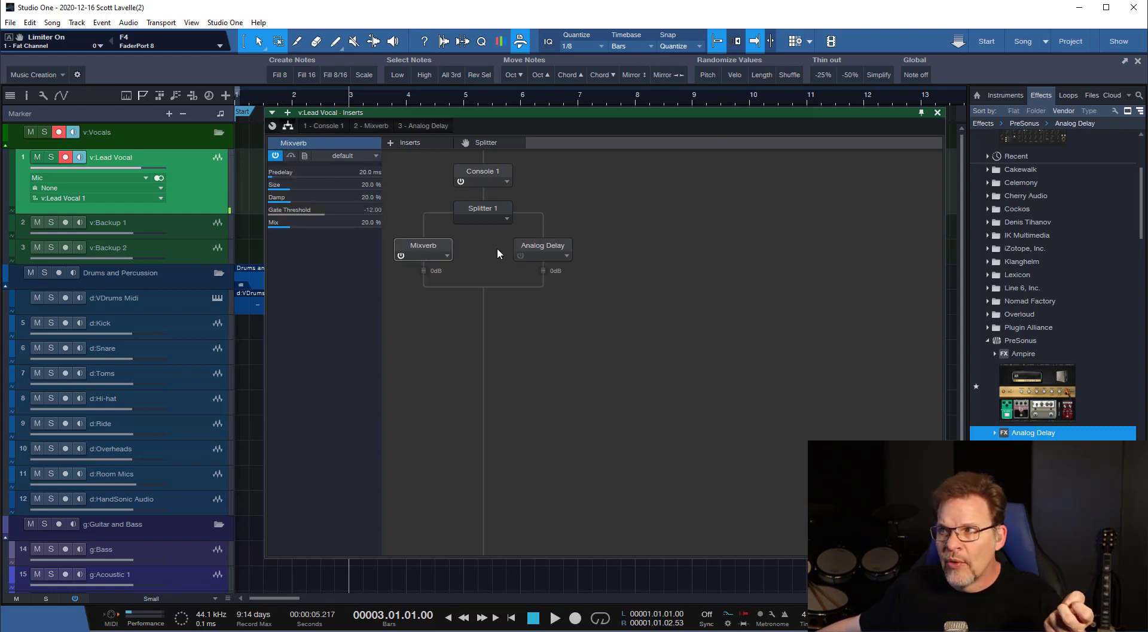
click(520, 256)
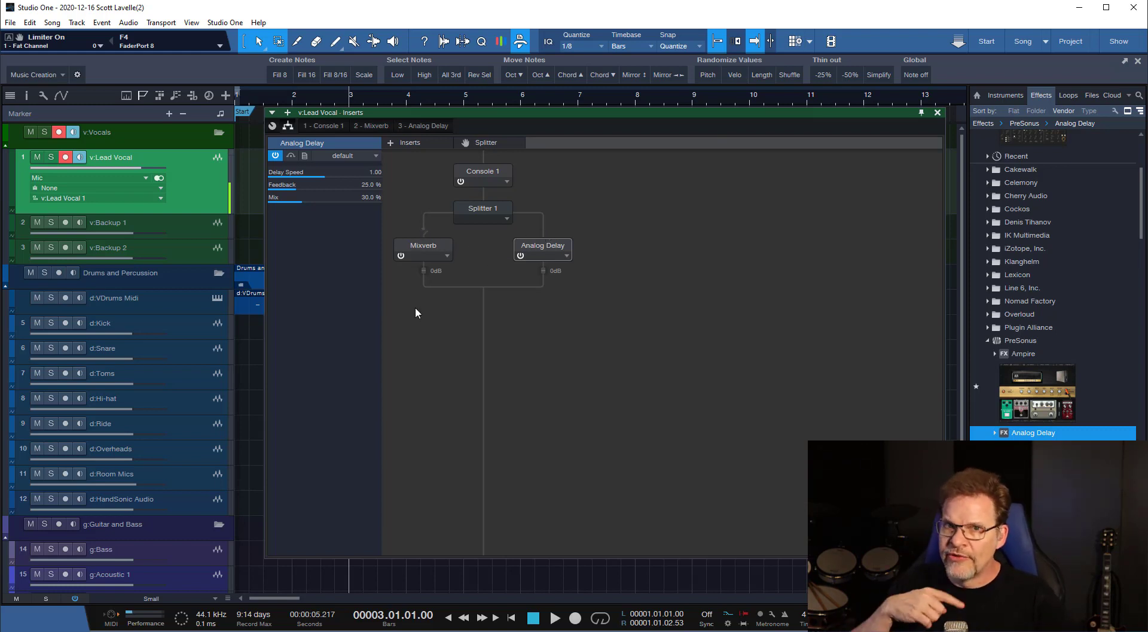
key(space)
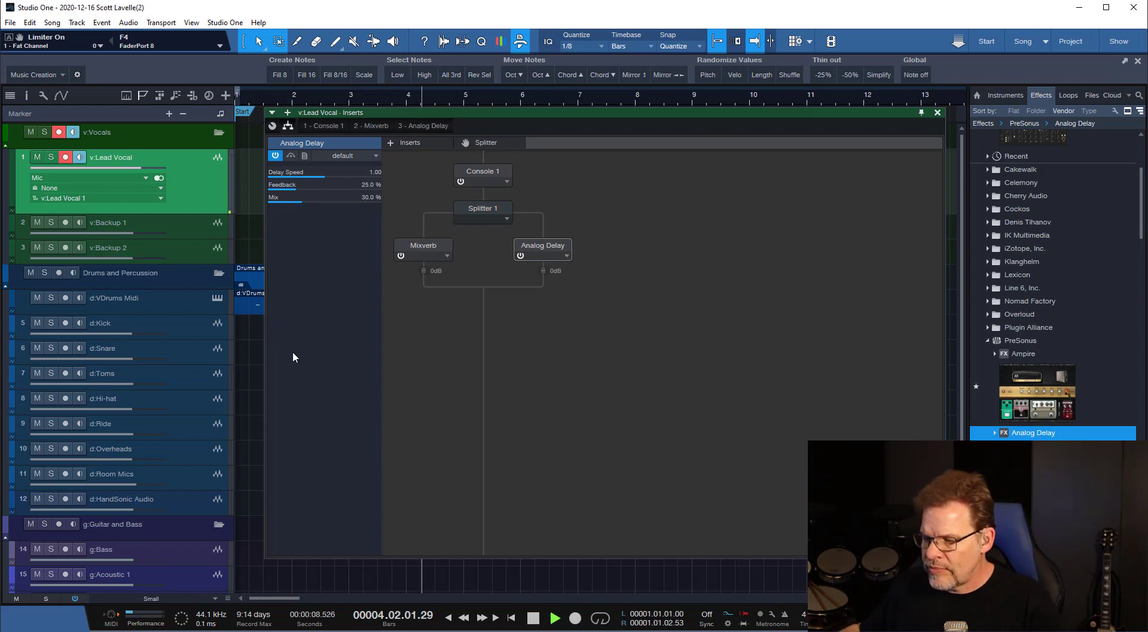
key(space)
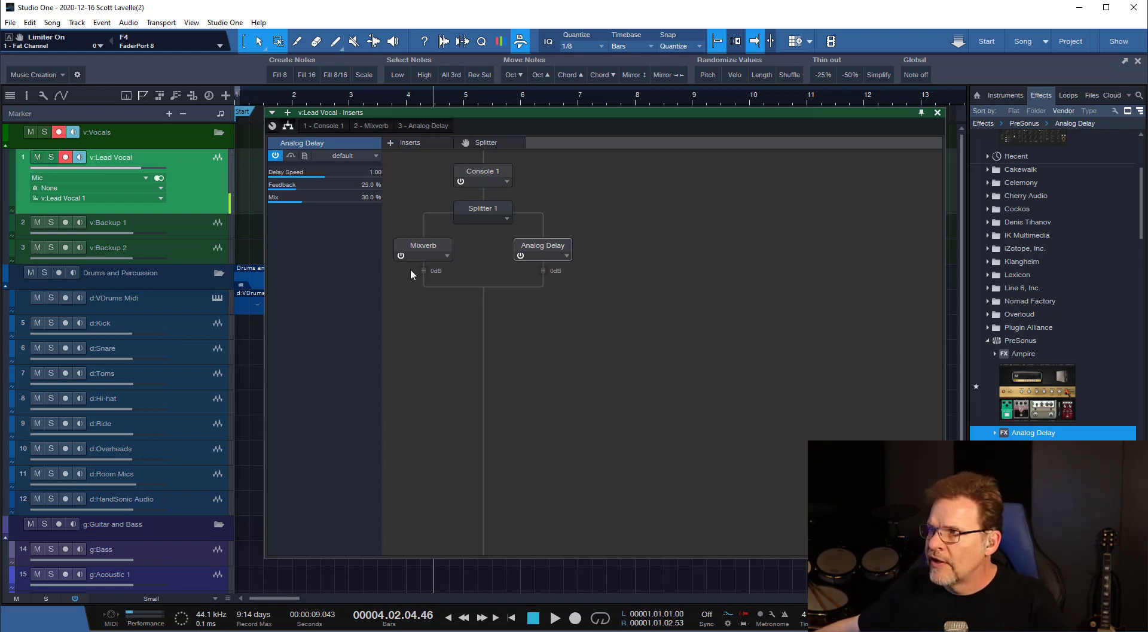
Deactivate Mixverb and Analog Delay on v:Lead Vocal, and close its insert editor.
click(401, 255)
click(520, 256)
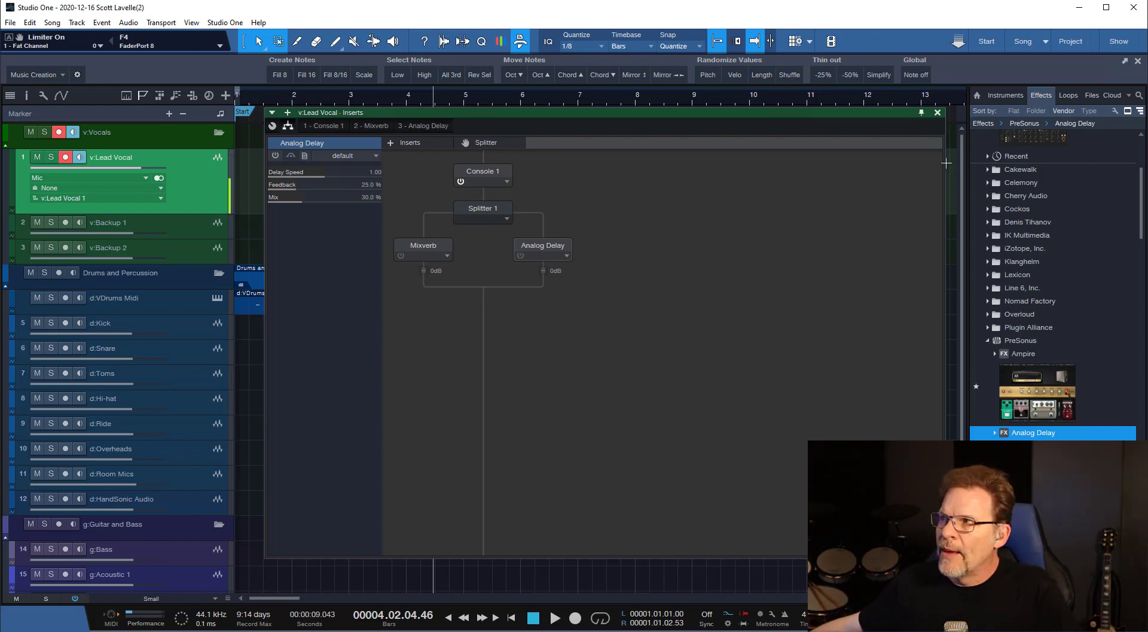
click(938, 113)
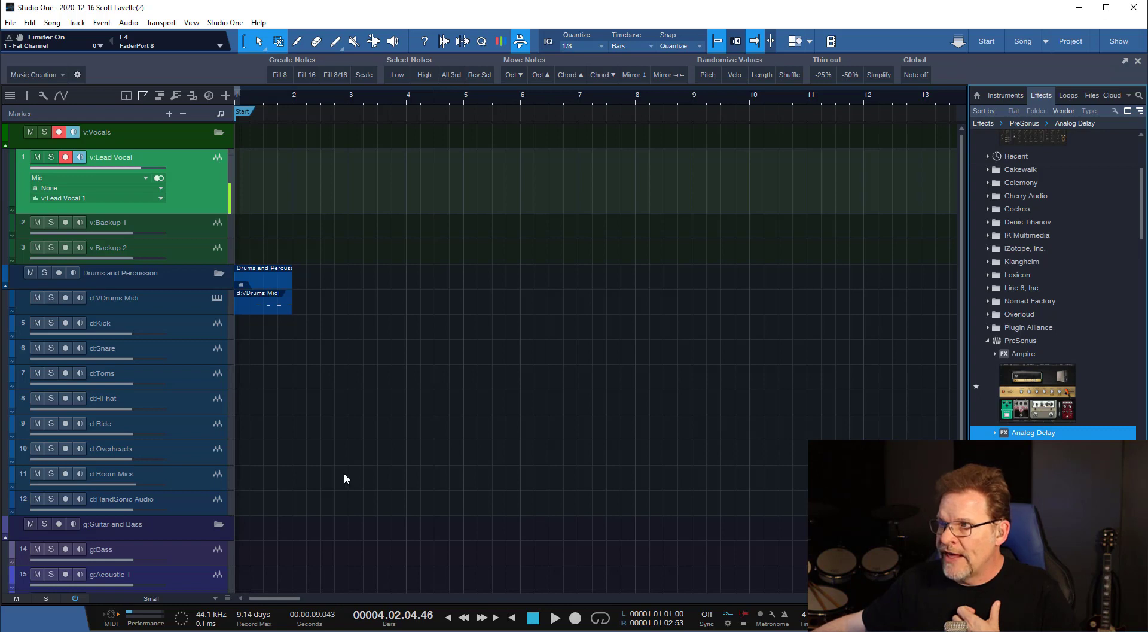
Open the Fat Channel insert of v:Backup 1 from the console, and hide the console behind its window.
click(183, 233)
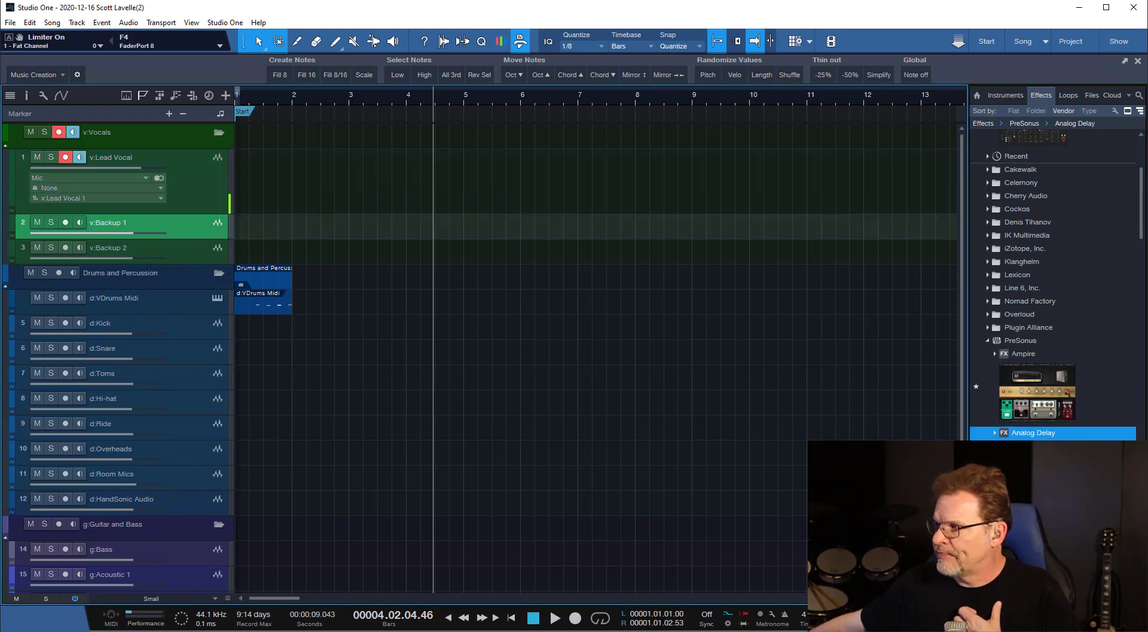
key(F3)
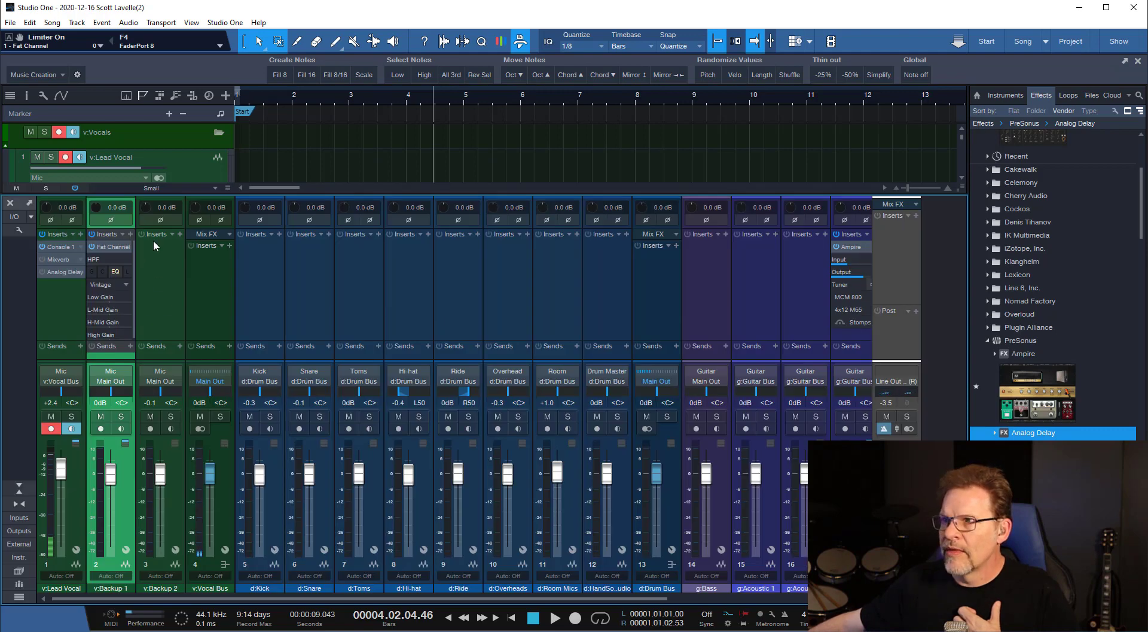
click(108, 245)
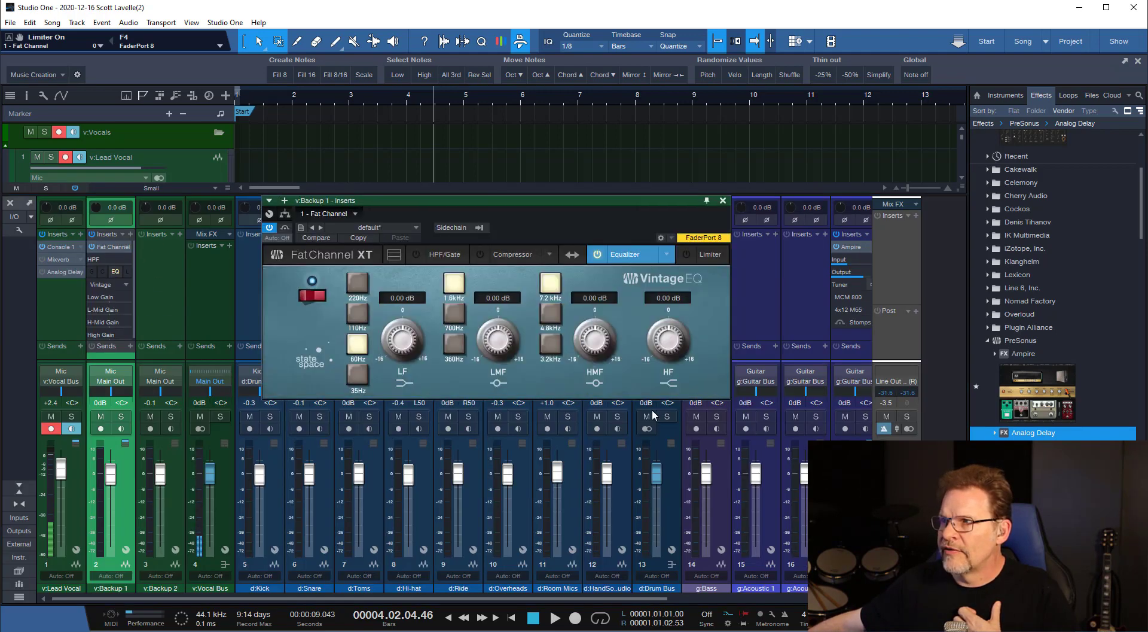
key(F3)
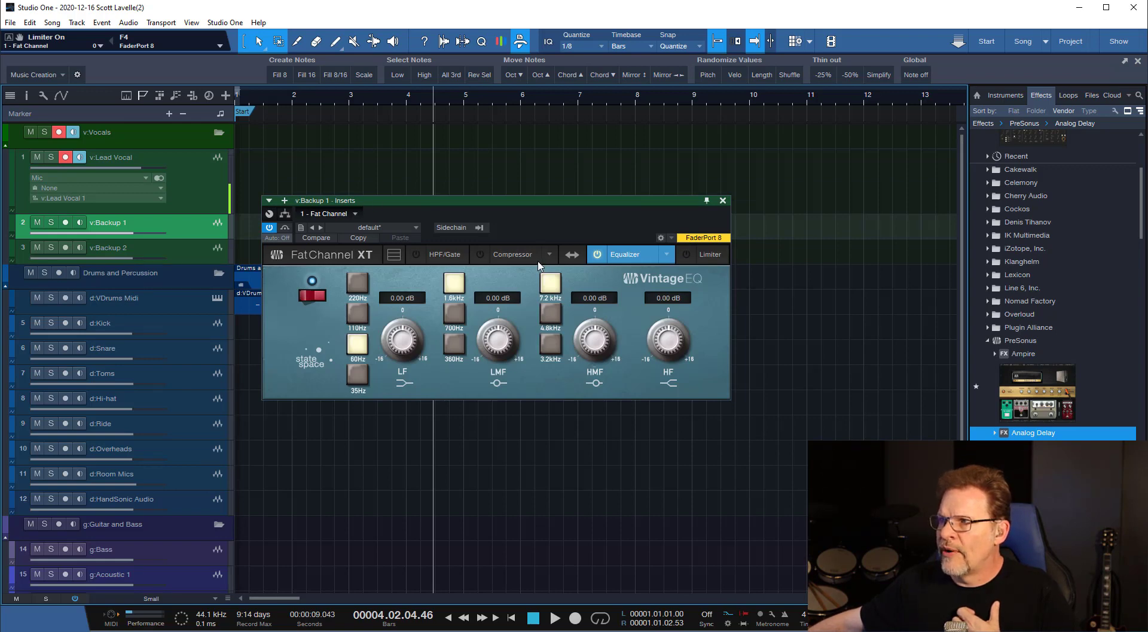
Activate the Compressor and Limiter in v:Backup 1's Fat Channel, and view the Compressor and Equalizer pages.
click(481, 255)
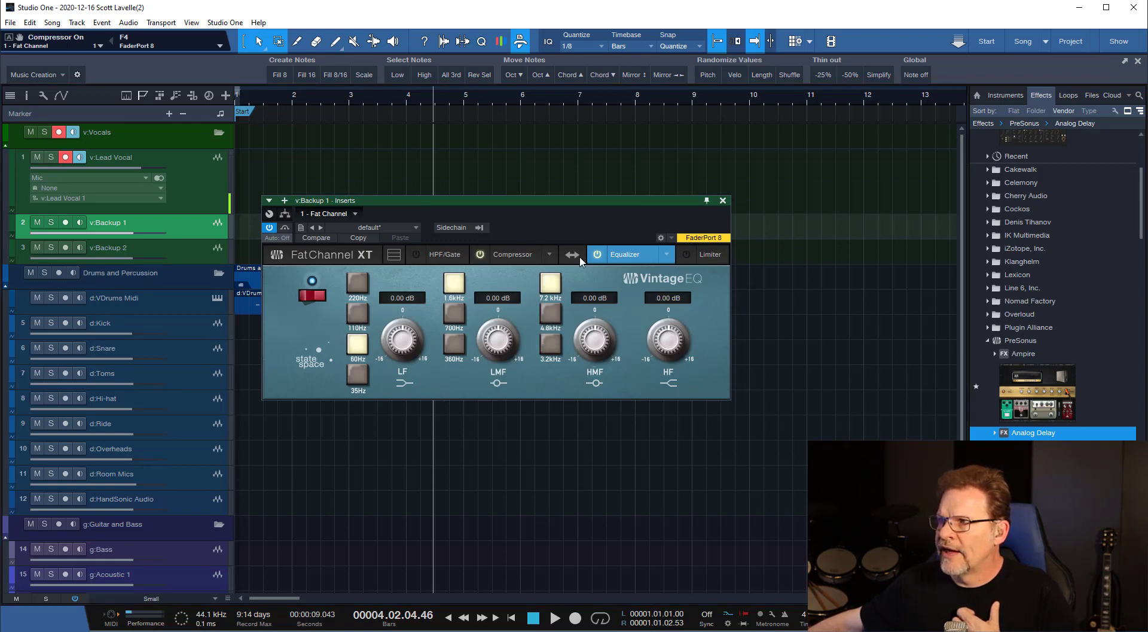
click(686, 254)
click(502, 255)
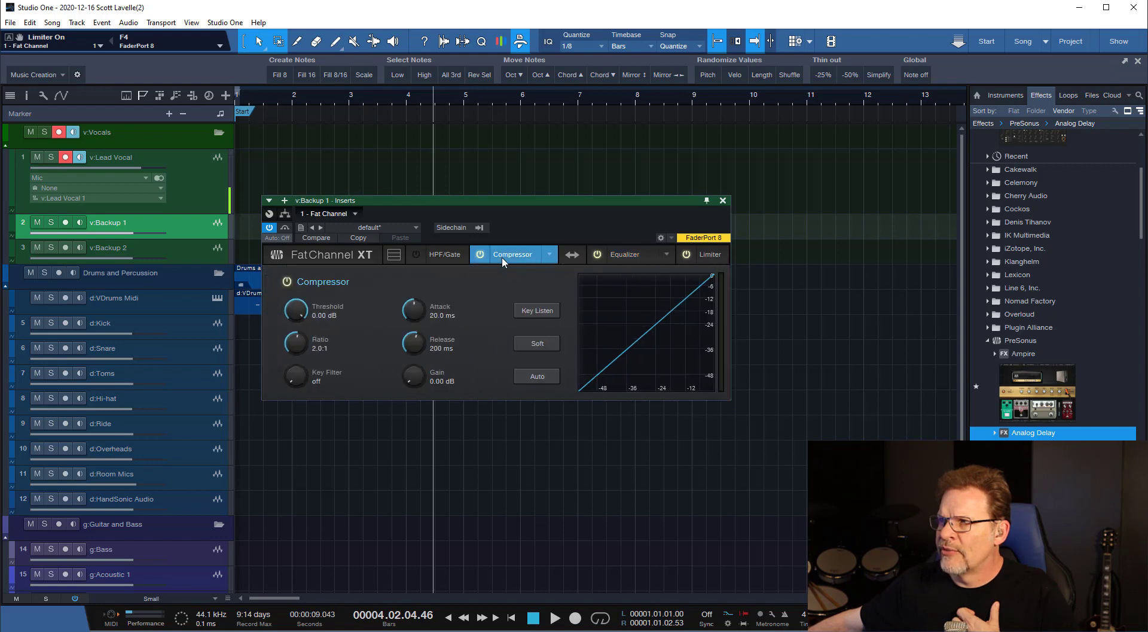
click(634, 254)
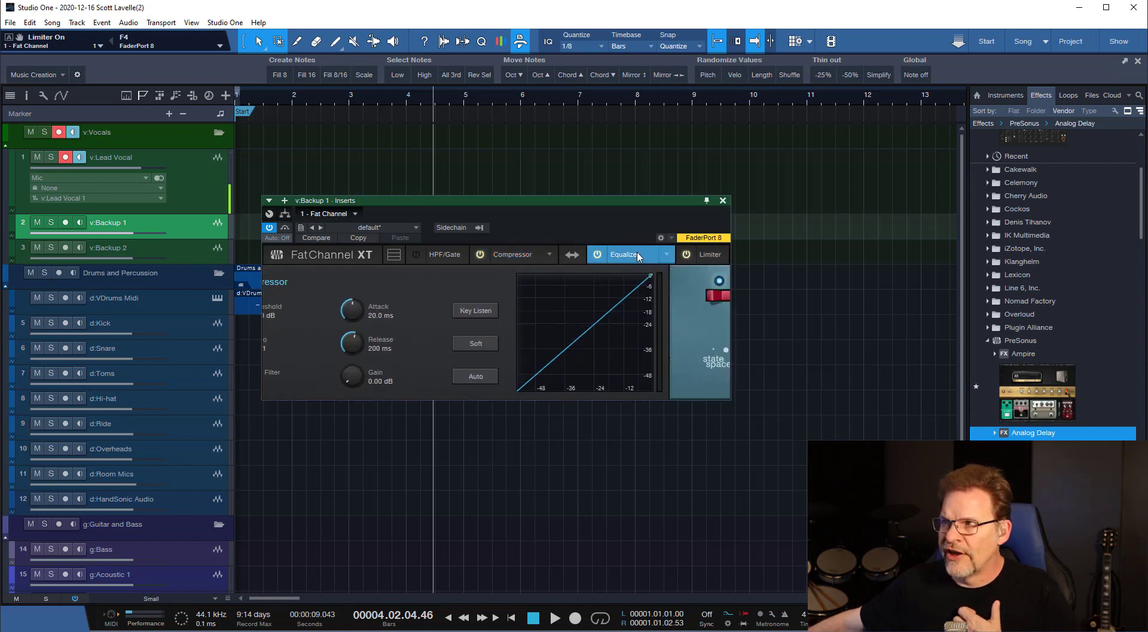
Try the Standard and Passive equalizer models in v:Backup 1's Fat Channel, and return to the Vintage model.
click(666, 254)
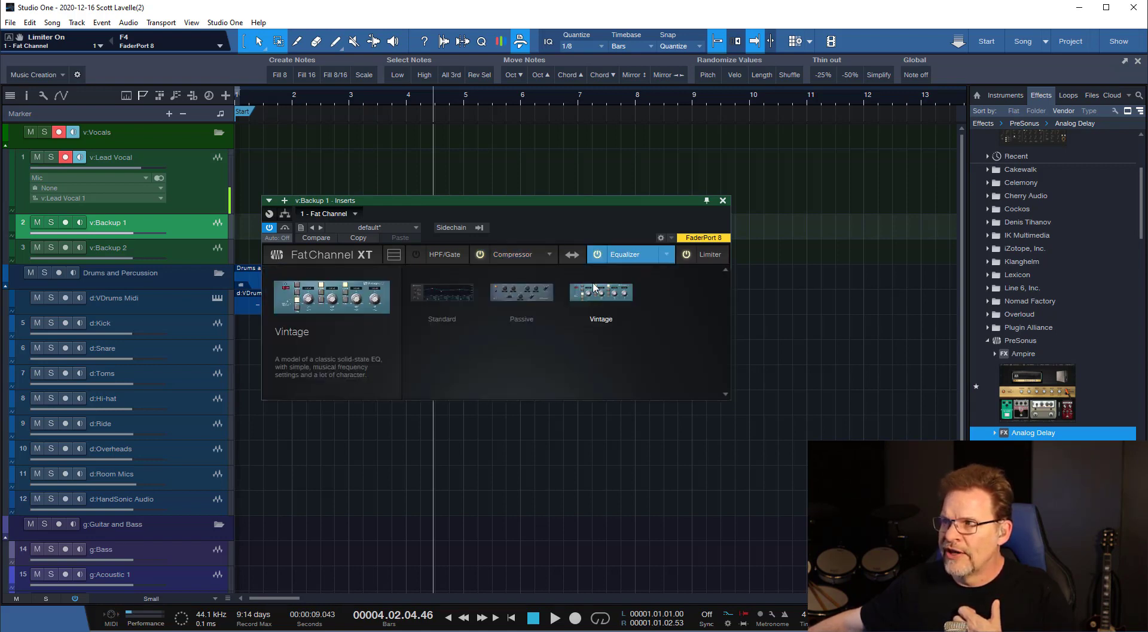
click(451, 311)
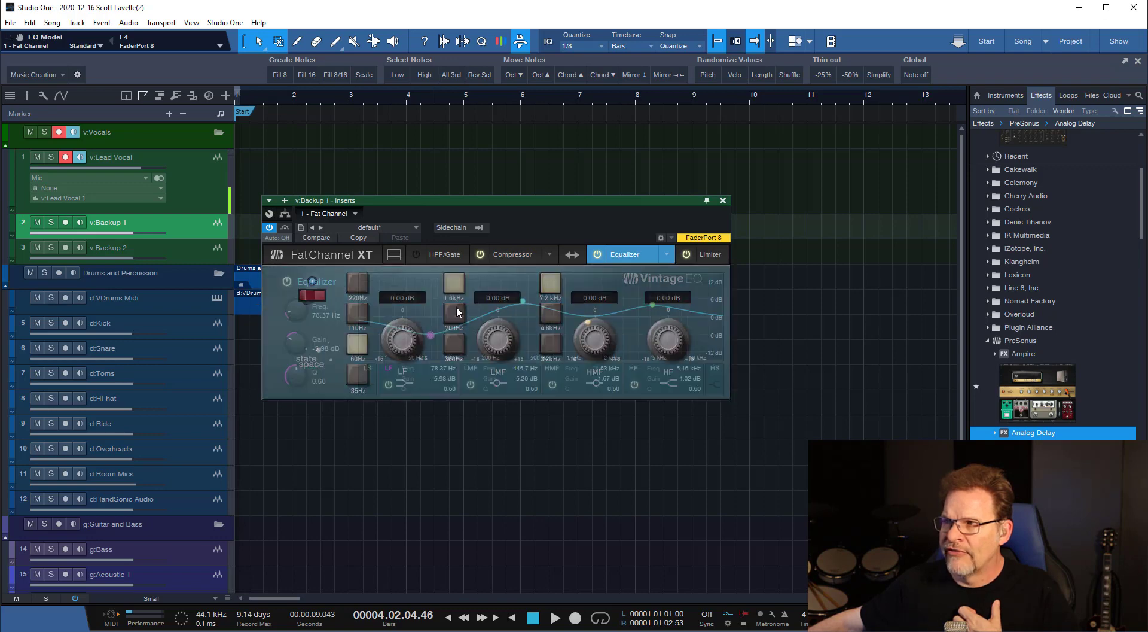
click(668, 255)
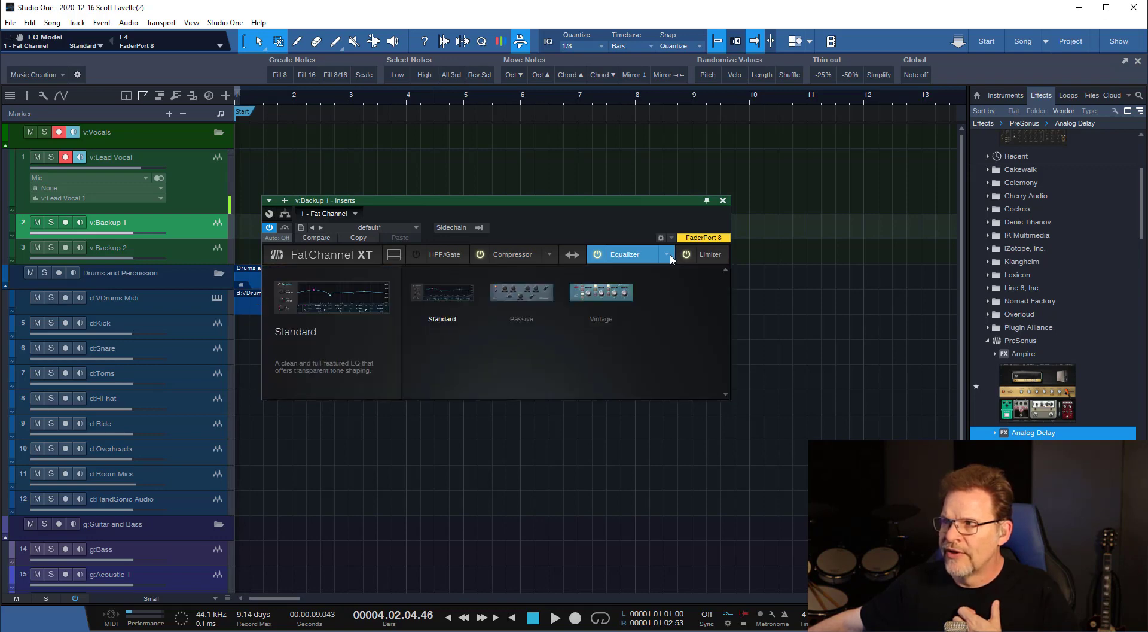
click(517, 290)
click(666, 255)
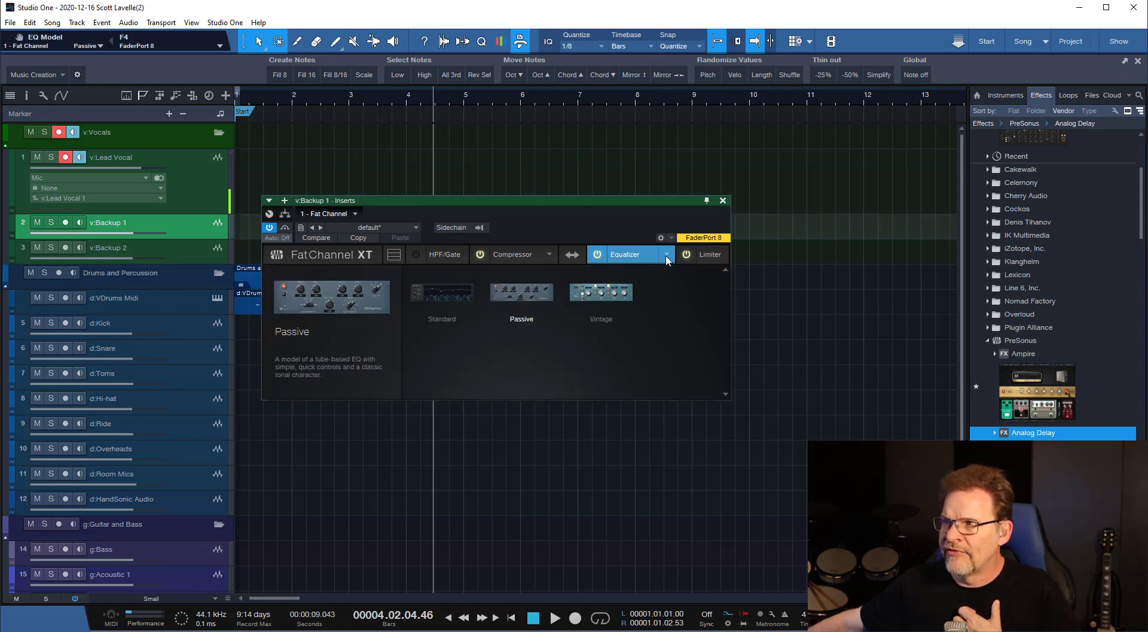
click(603, 293)
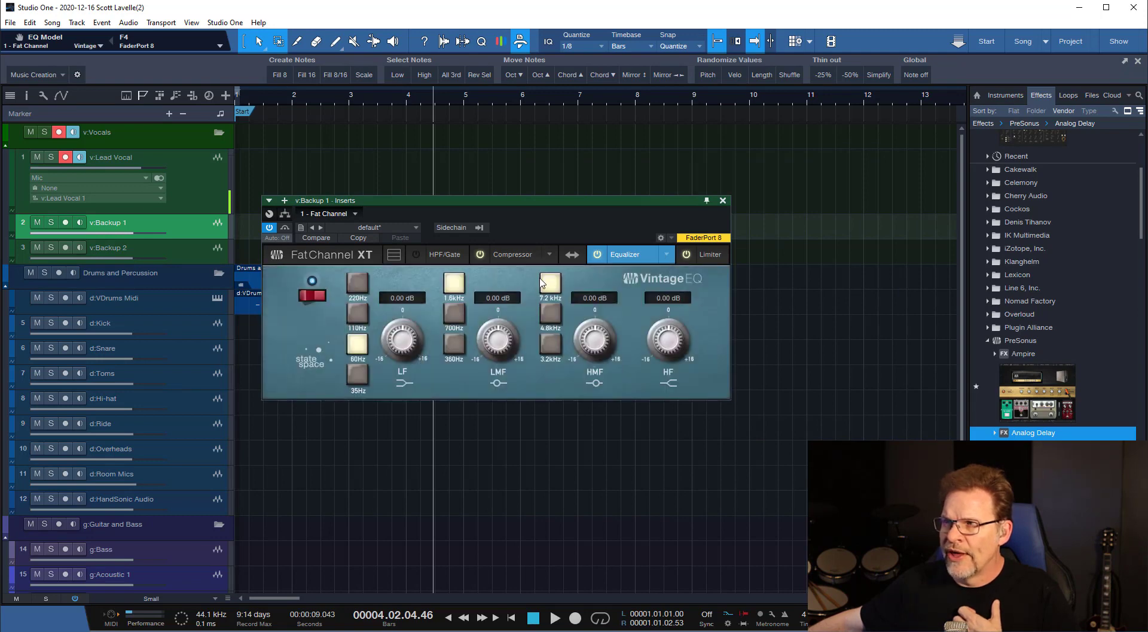
Go through the compressor models of v:Backup 1's Fat Channel, including Tube, and choose the FET model.
click(506, 254)
click(550, 254)
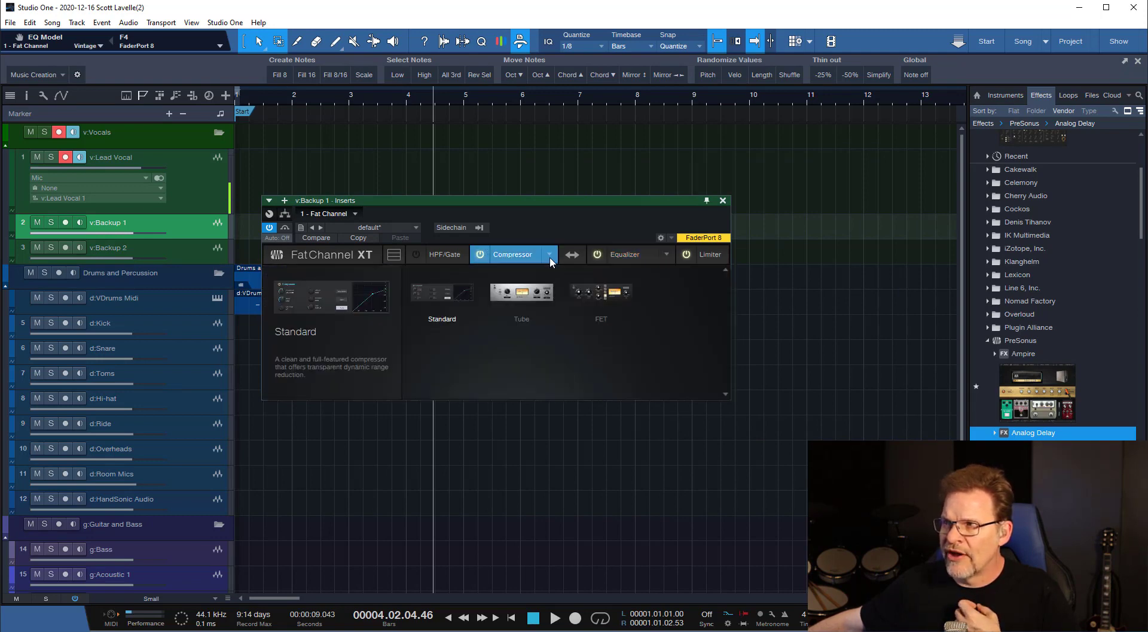
click(469, 290)
click(548, 256)
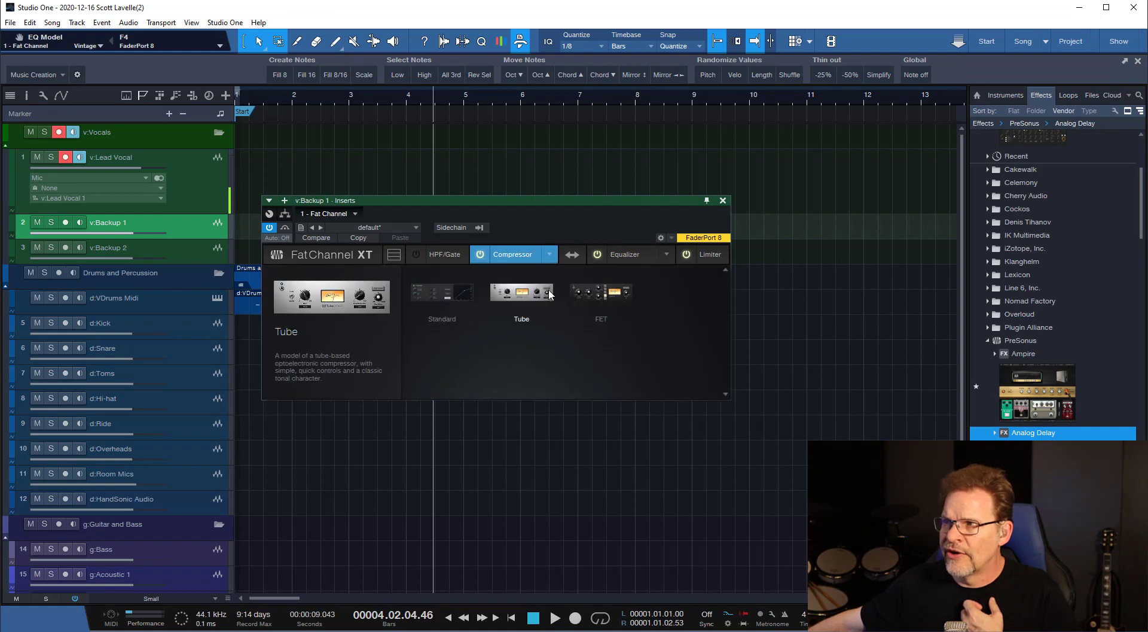
click(537, 299)
click(553, 250)
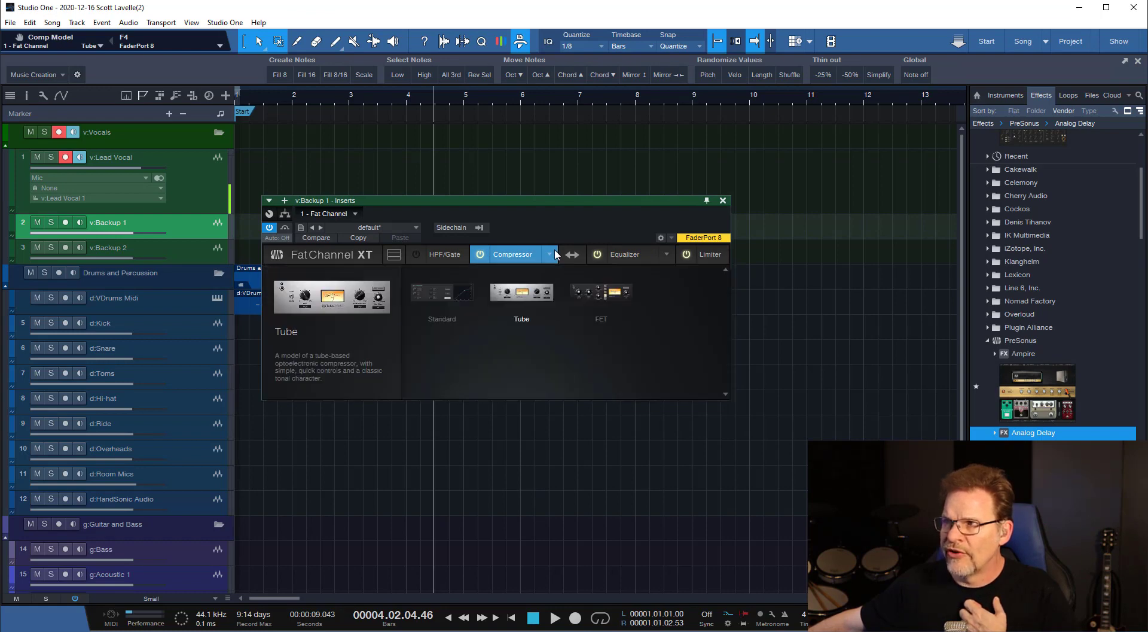
click(598, 296)
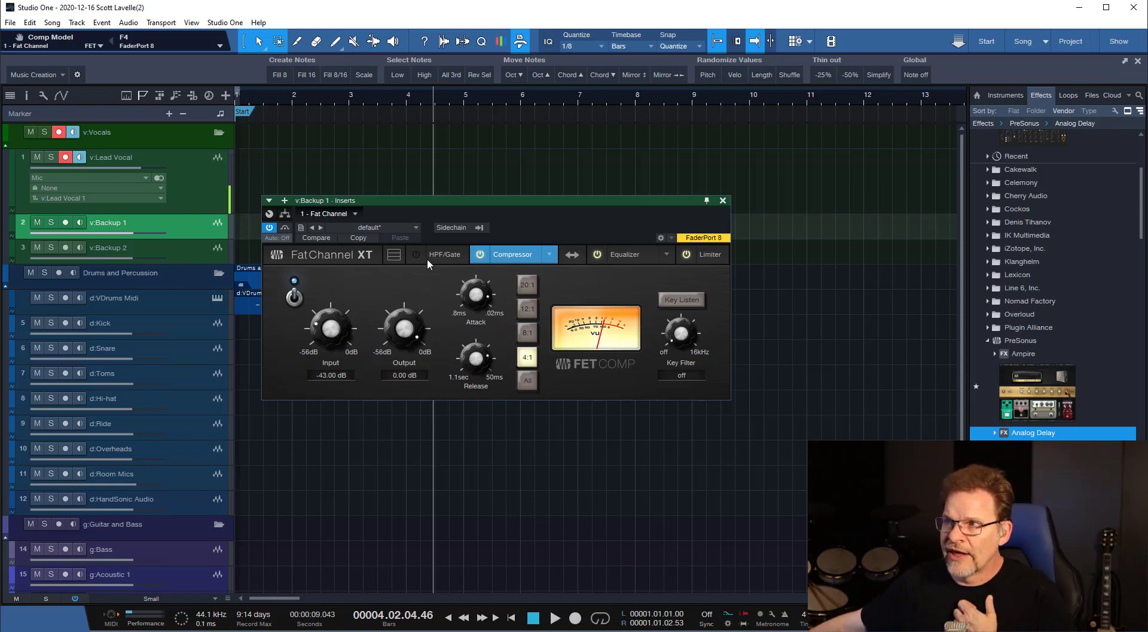
Expand the Fat Channel to show all its processors at once, and move its window up so everything fits.
click(393, 255)
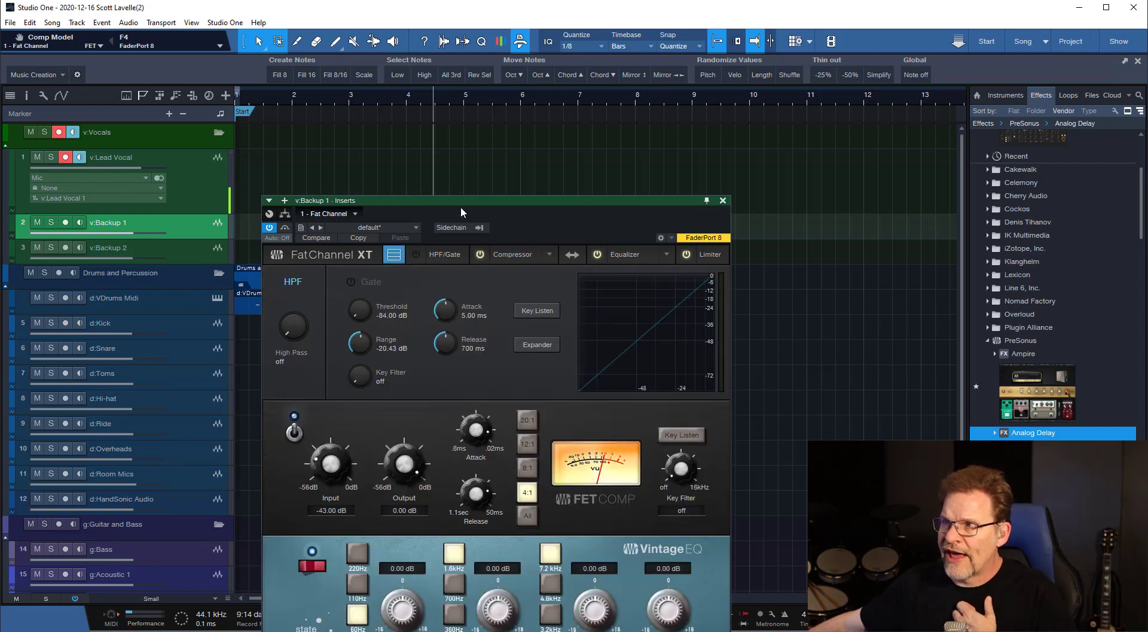
drag(461, 212, 478, 82)
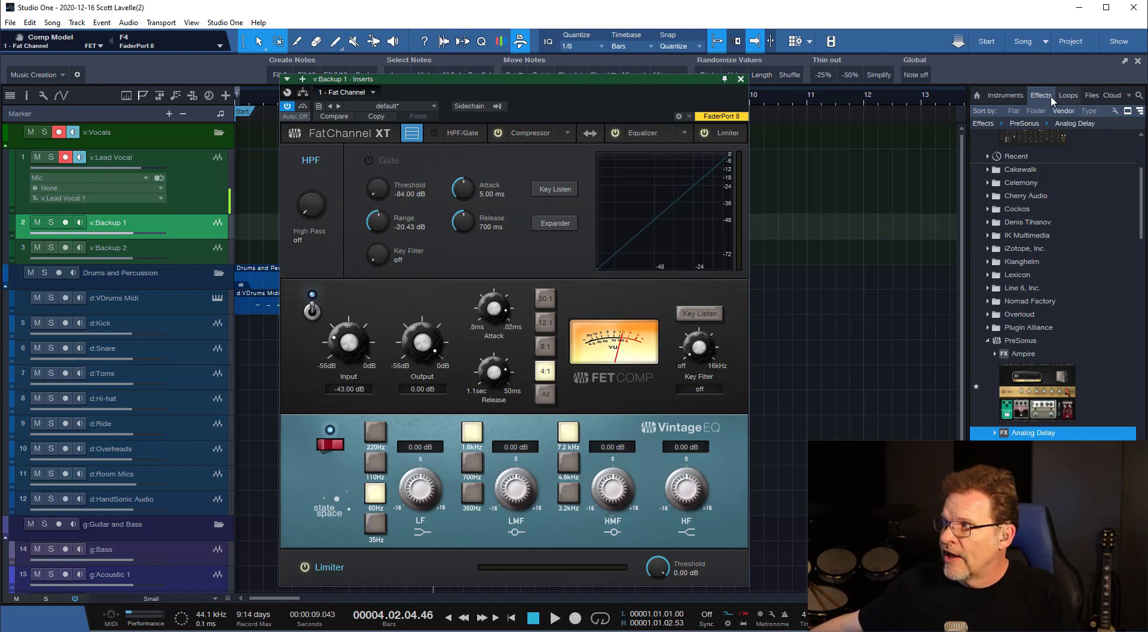
List the PreSonus instruments in the browser, and close v:Backup 1's insert editor.
click(1017, 96)
click(990, 280)
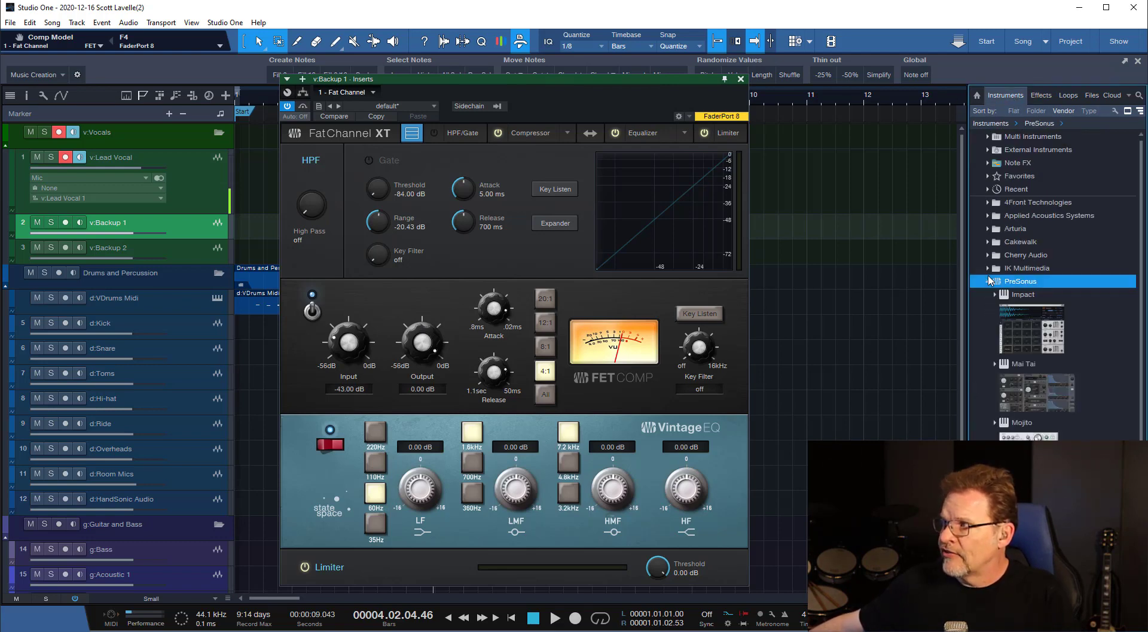
scroll(1057, 396, down, 2)
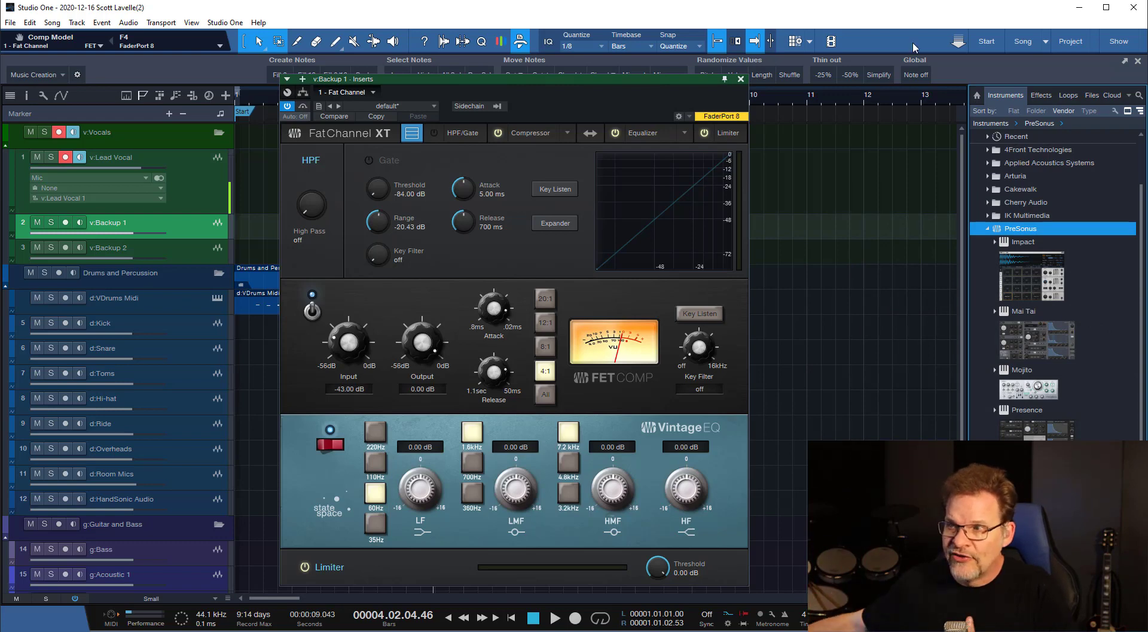
click(741, 79)
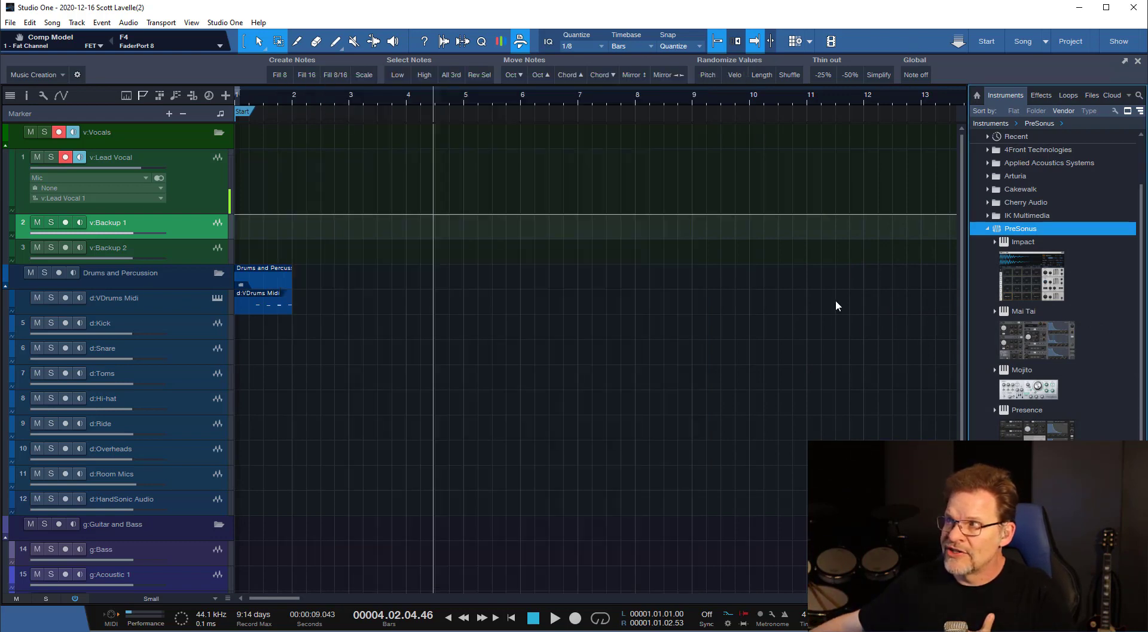
Show the console, switch from it to the editor while briefly showing the track inspector, and hide the editor.
key(F3)
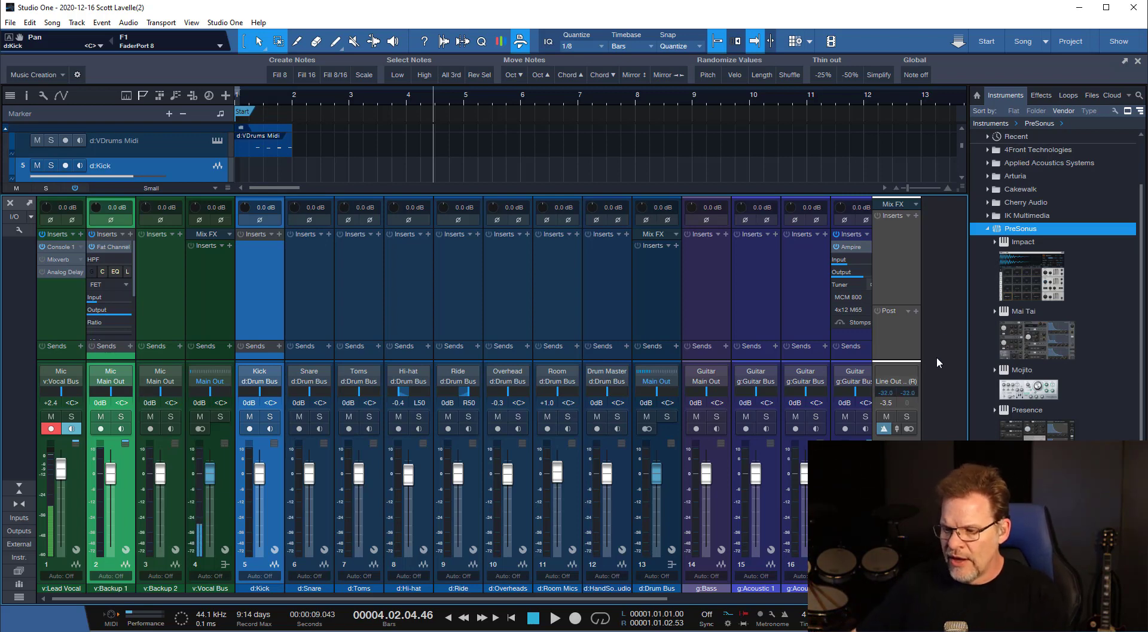
key(F2)
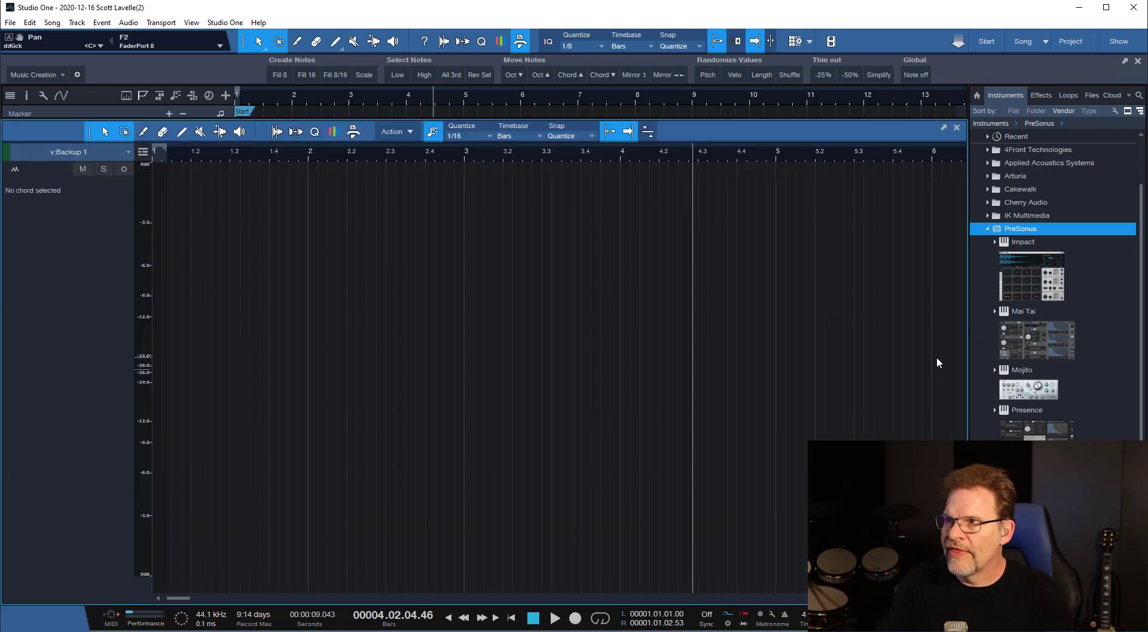
key(F4)
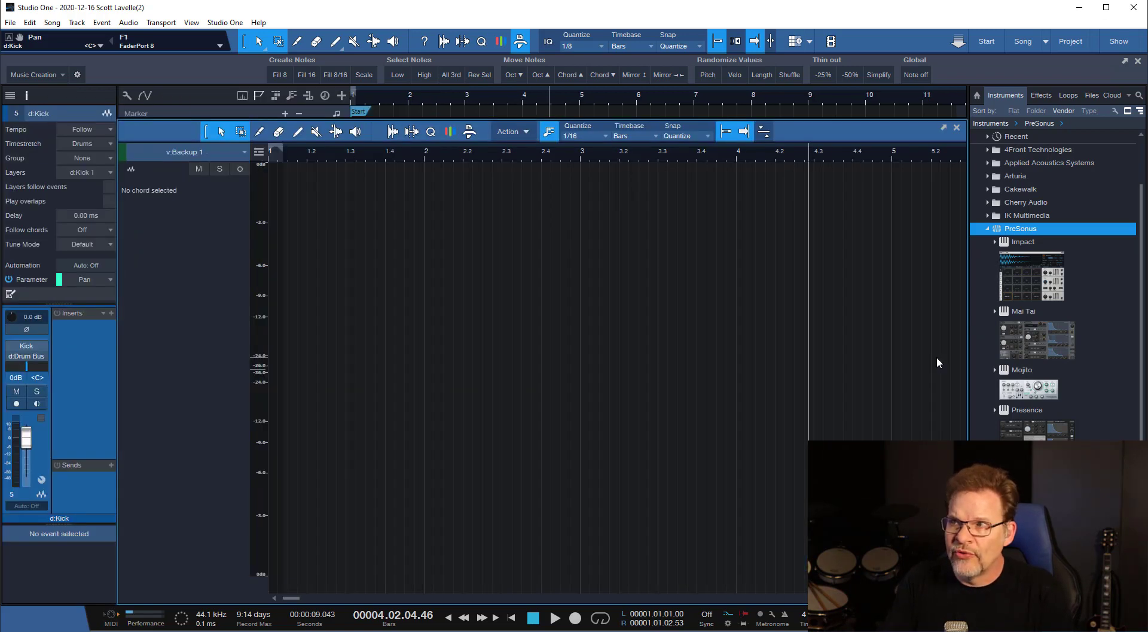
key(F4)
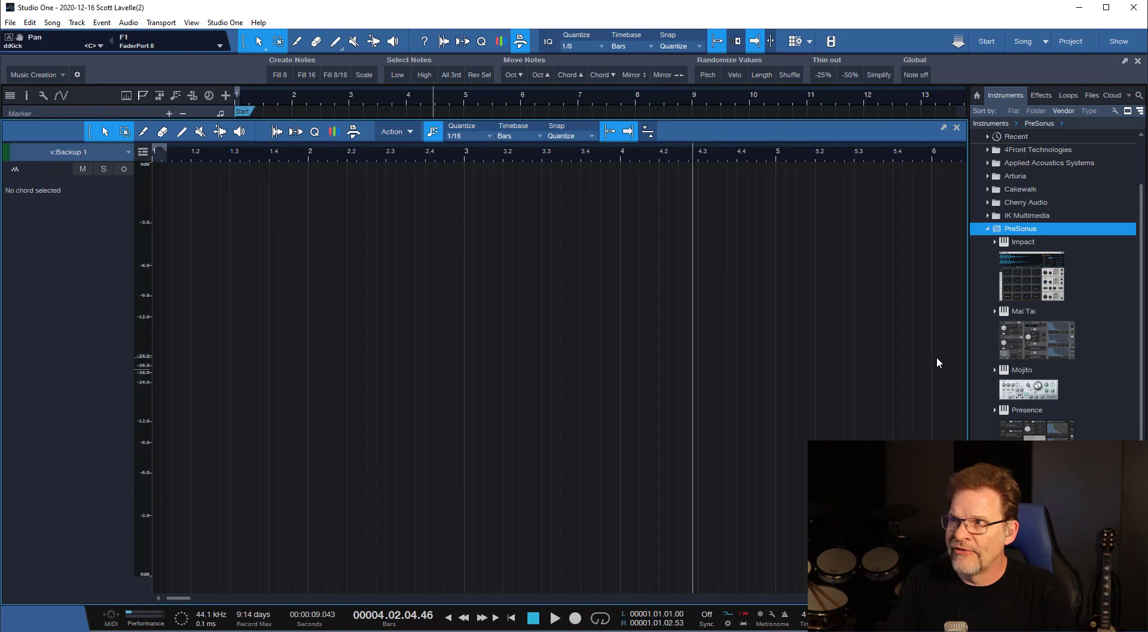
key(F2)
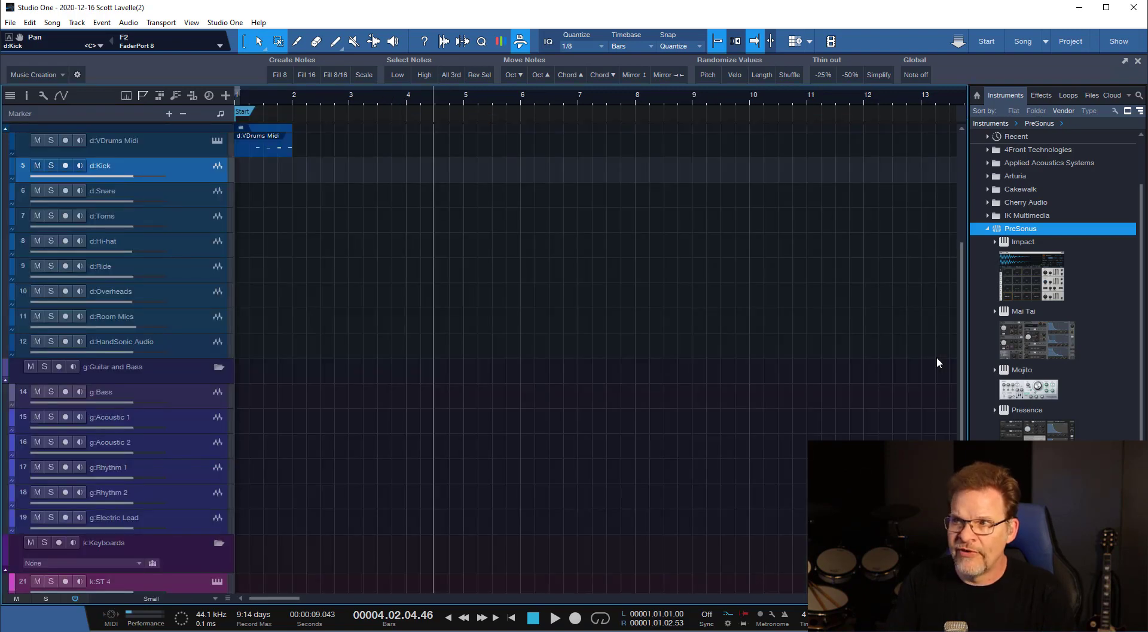
Show and hide the console repeatedly, leaving it hidden.
key(F3)
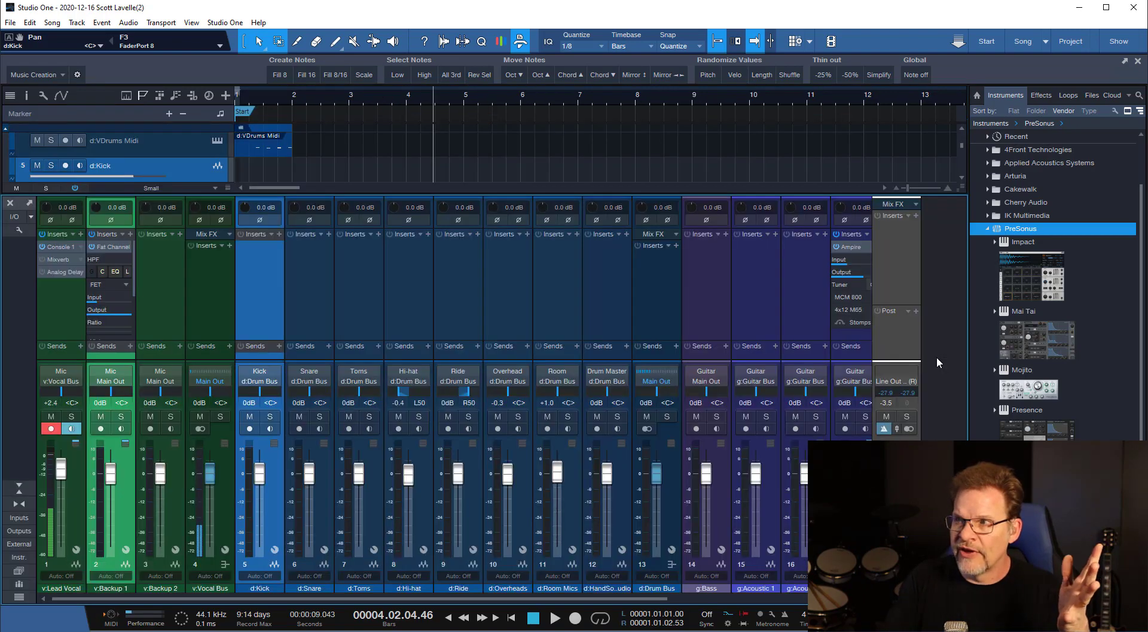
key(F3)
key(F3)
key(F3)
Hide and show the browser repeatedly, leaving it visible.
key(F4)
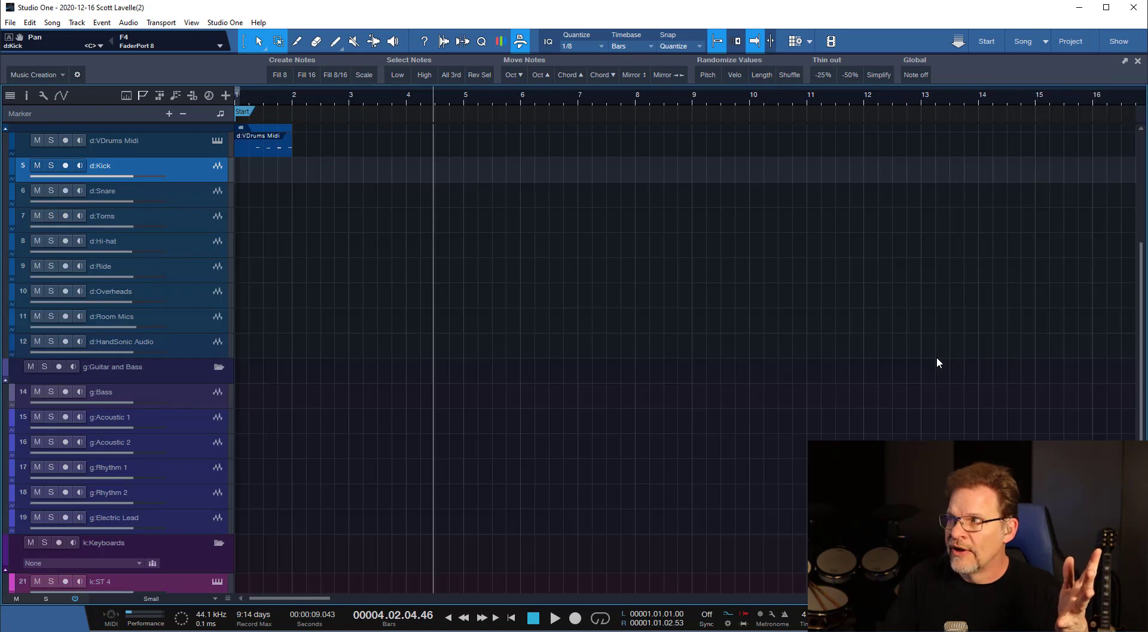
key(F4)
key(F4)
key(F4)
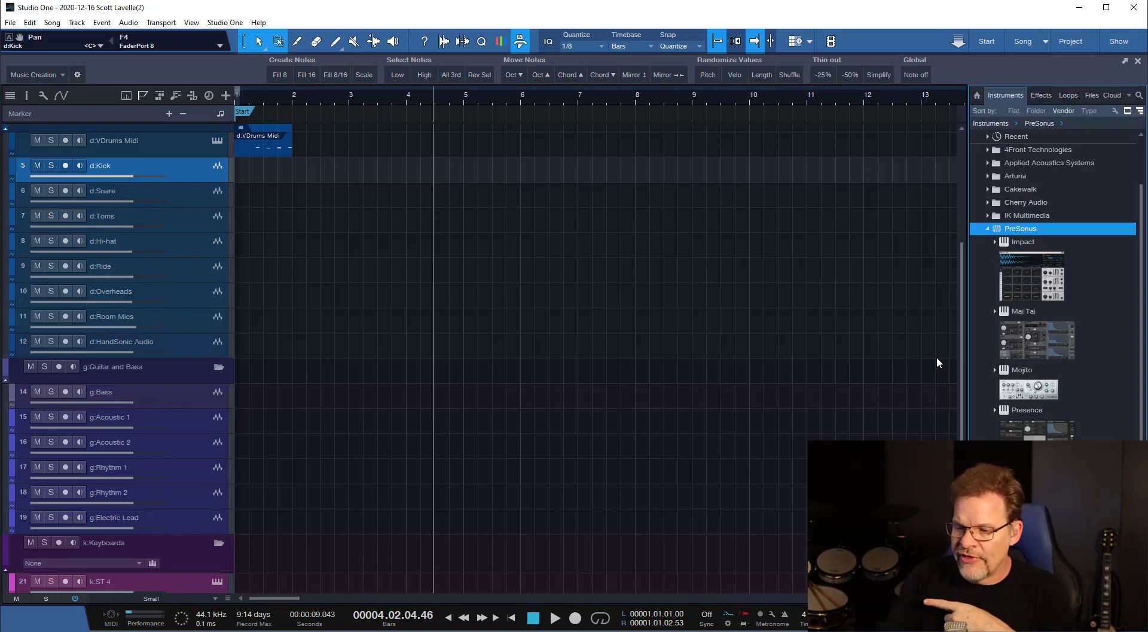
Show and hide the track inspector repeatedly, leaving it hidden.
key(F1)
key(F1)
key(F1)
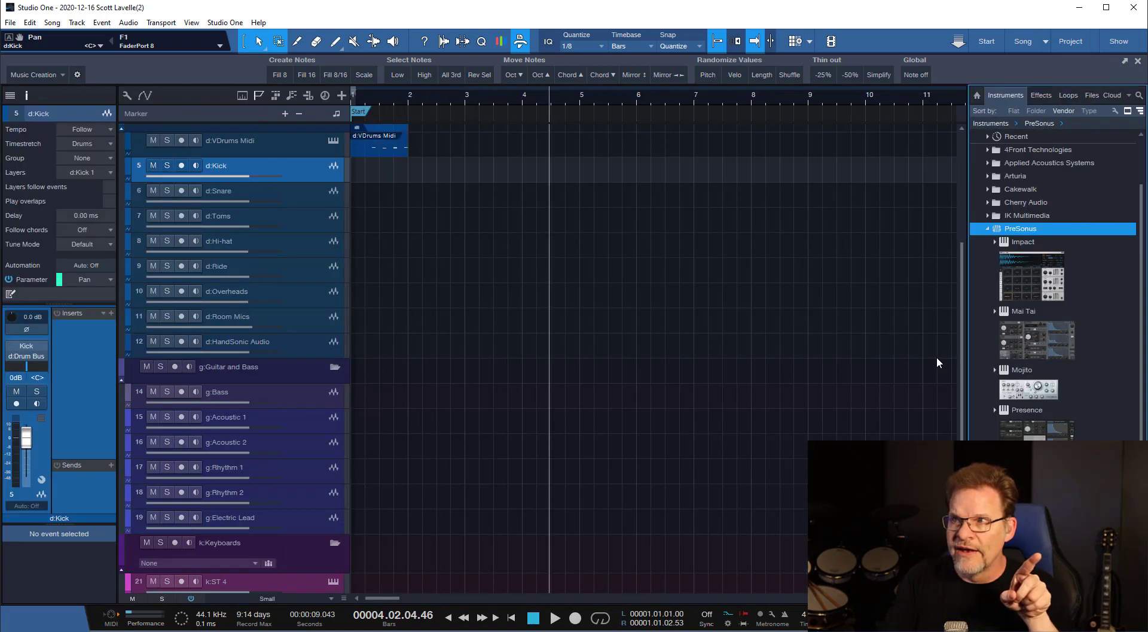
key(F1)
key(F1)
key(F1)
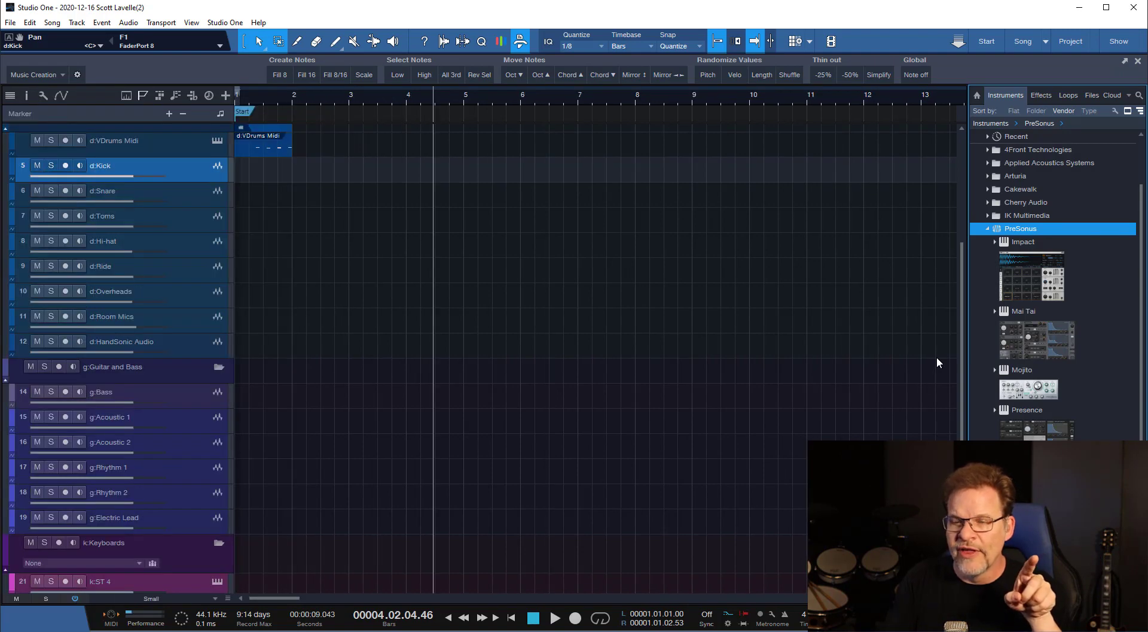